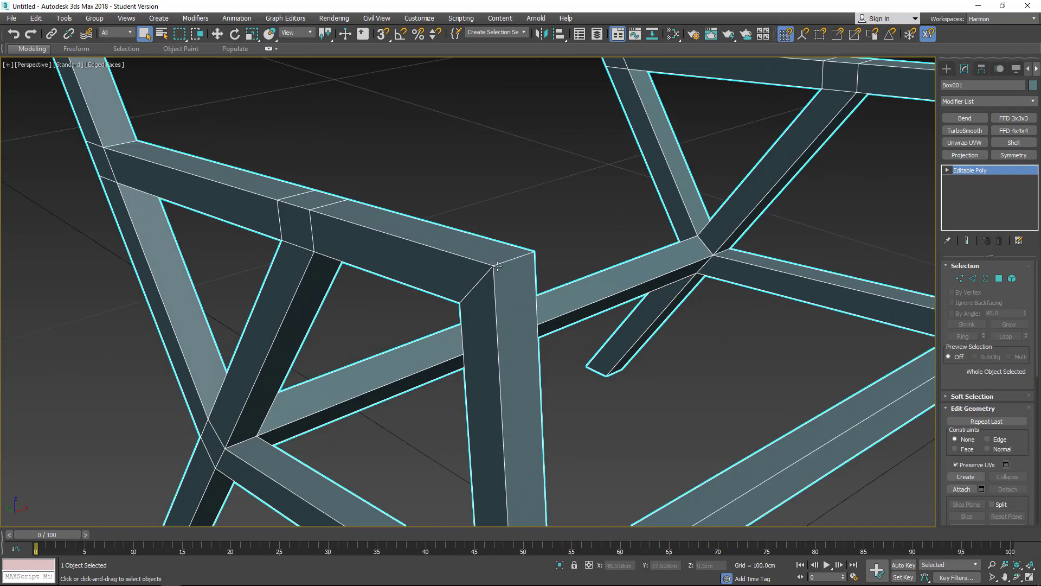
- Examine the chair frame's joints and overall shape from several sides
{"action": "middle_click_drag", "start_coordinate": [517, 280], "coordinate": [619, 234], "text": "alt"}
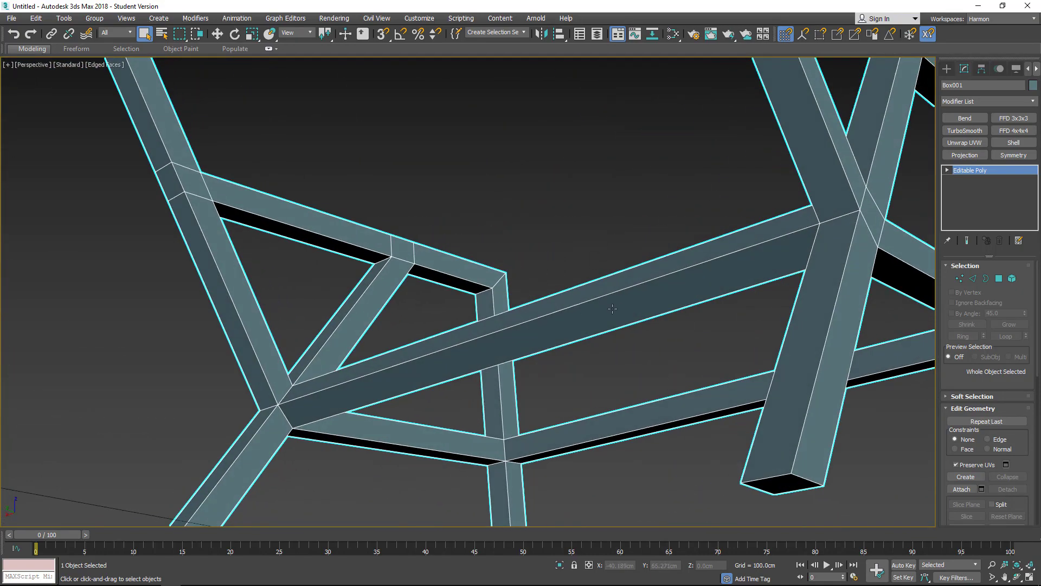
{"action": "scroll", "coordinate": [759, 295], "scroll_direction": "down", "scroll_amount": 6}
{"action": "middle_click_drag", "start_coordinate": [759, 243], "coordinate": [650, 301], "text": "alt"}
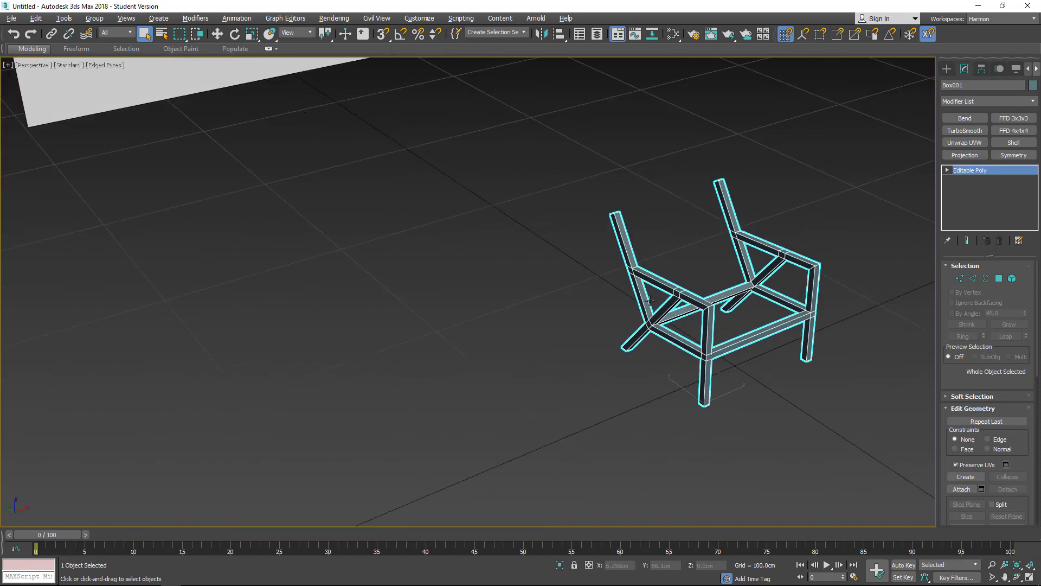
{"action": "scroll", "coordinate": [734, 308], "scroll_direction": "up", "scroll_amount": 5}
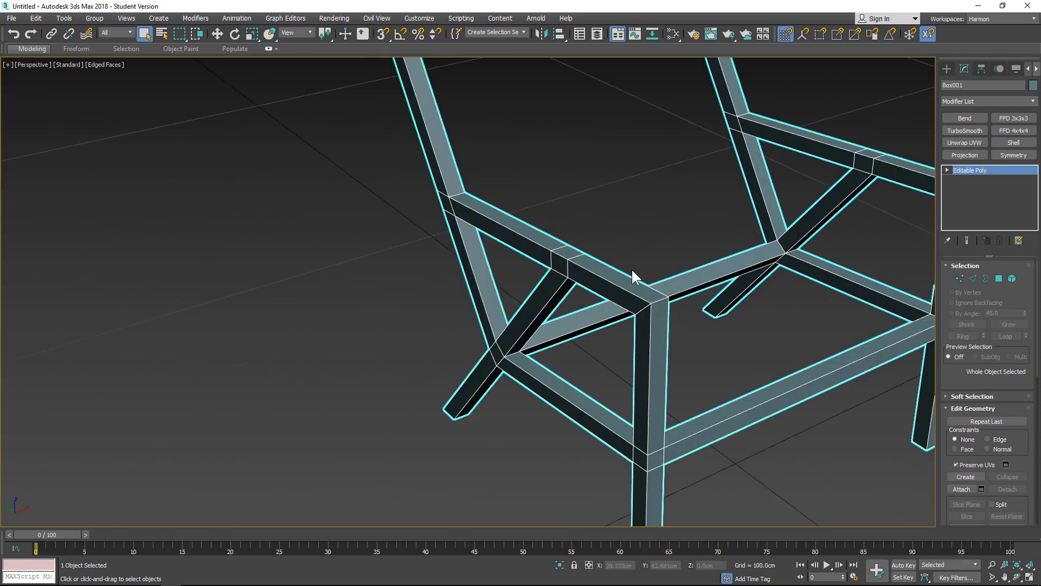
{"action": "middle_click_drag", "start_coordinate": [662, 272], "coordinate": [466, 304]}
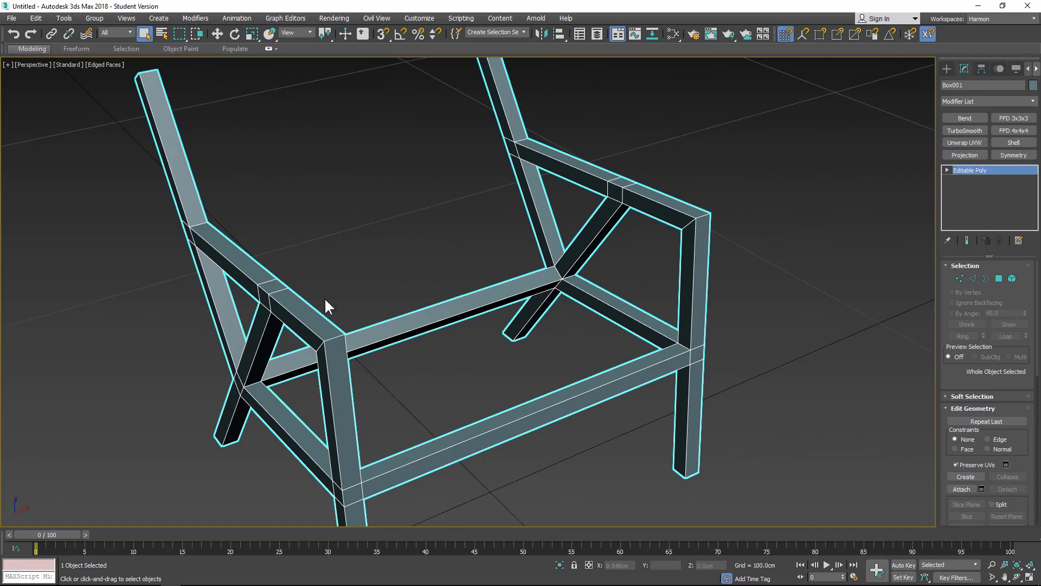
{"action": "scroll", "coordinate": [466, 300], "scroll_direction": "down", "scroll_amount": 3}
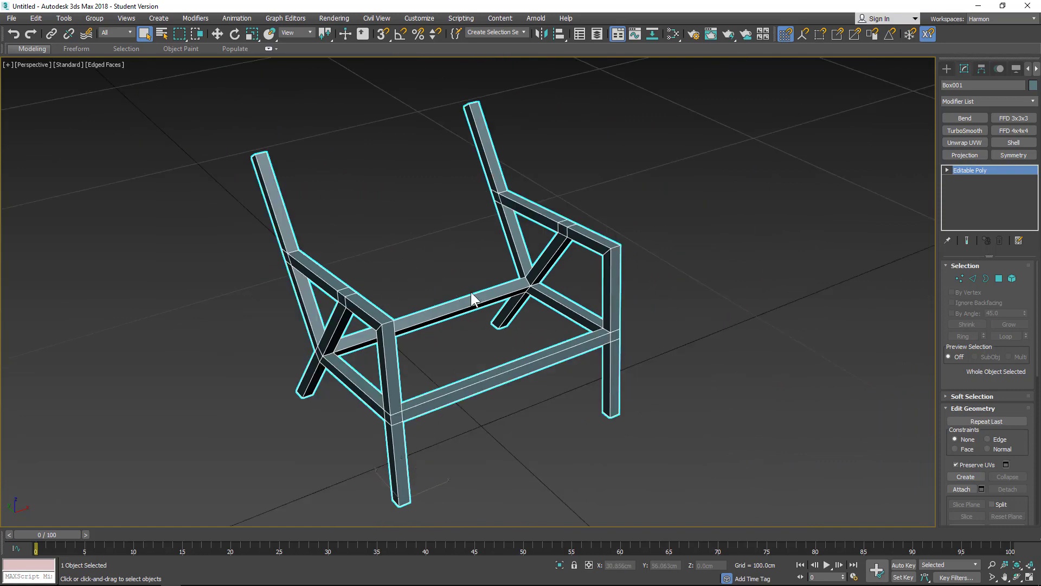
{"action": "middle_click_drag", "start_coordinate": [455, 299], "coordinate": [449, 278], "text": "alt"}
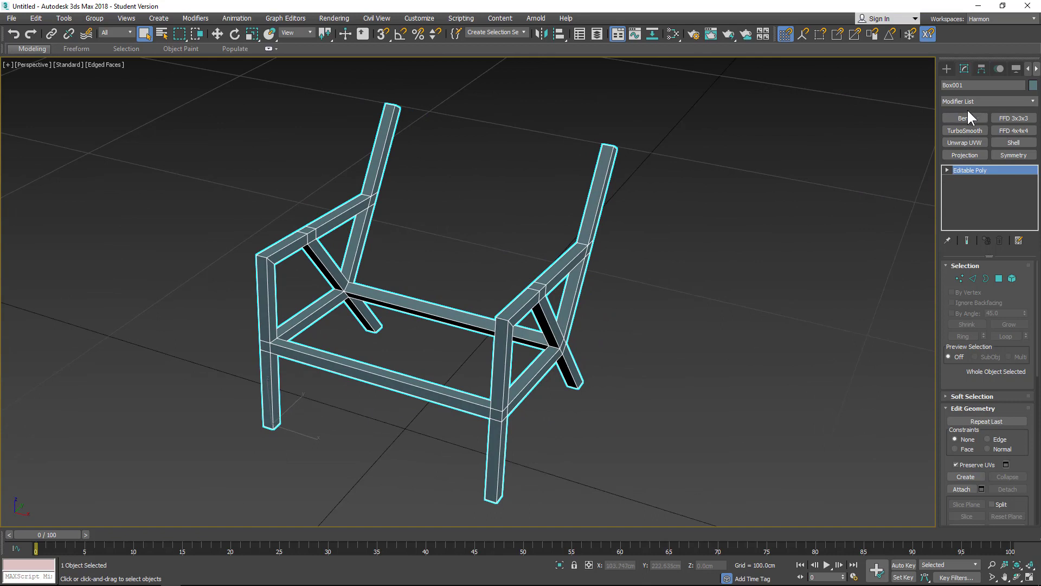
- Add a TurboSmooth modifier to the chair frame and set its iterations to 2
{"action": "left_click", "coordinate": [967, 127]}
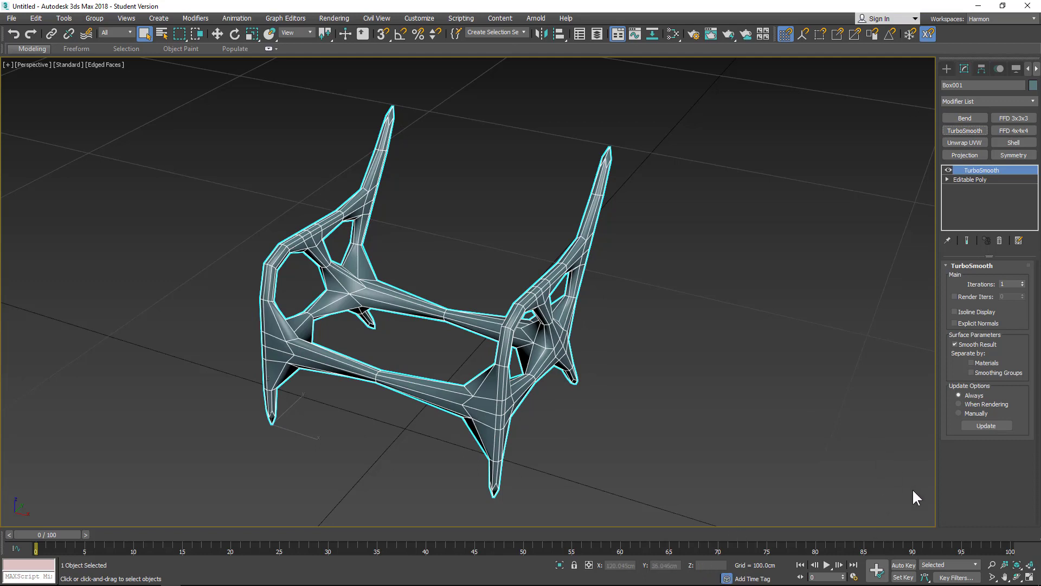
{"action": "left_click", "coordinate": [1023, 282]}
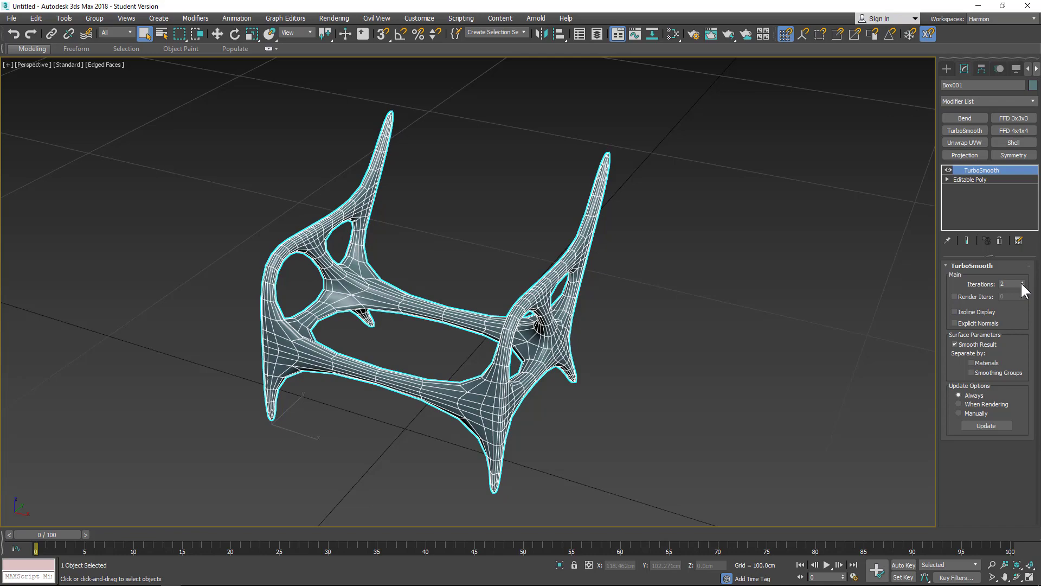
{"action": "middle_click_drag", "start_coordinate": [336, 300], "coordinate": [412, 373], "text": "alt"}
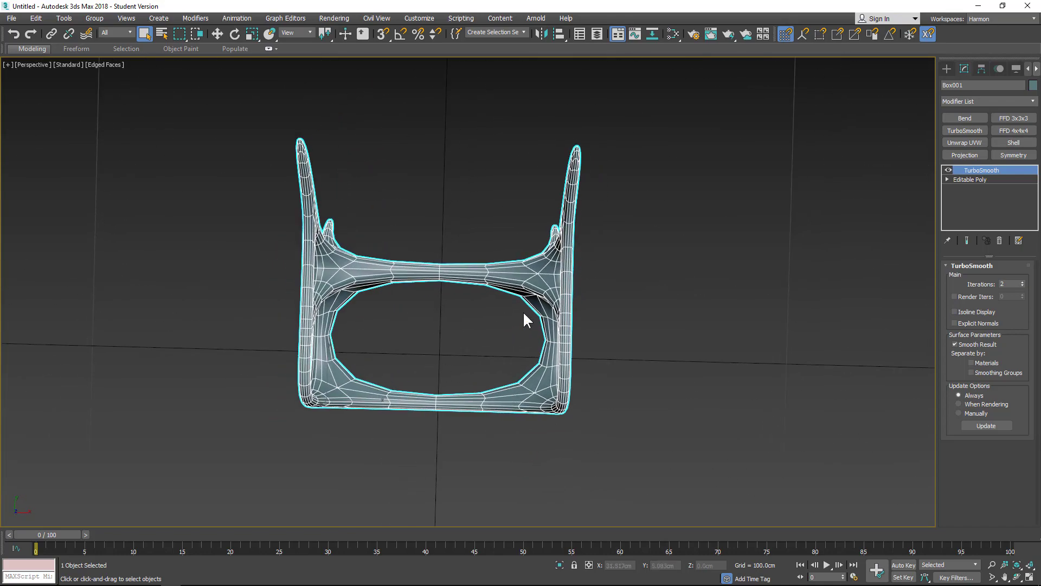
{"action": "middle_click_drag", "start_coordinate": [524, 314], "coordinate": [536, 223], "text": "alt"}
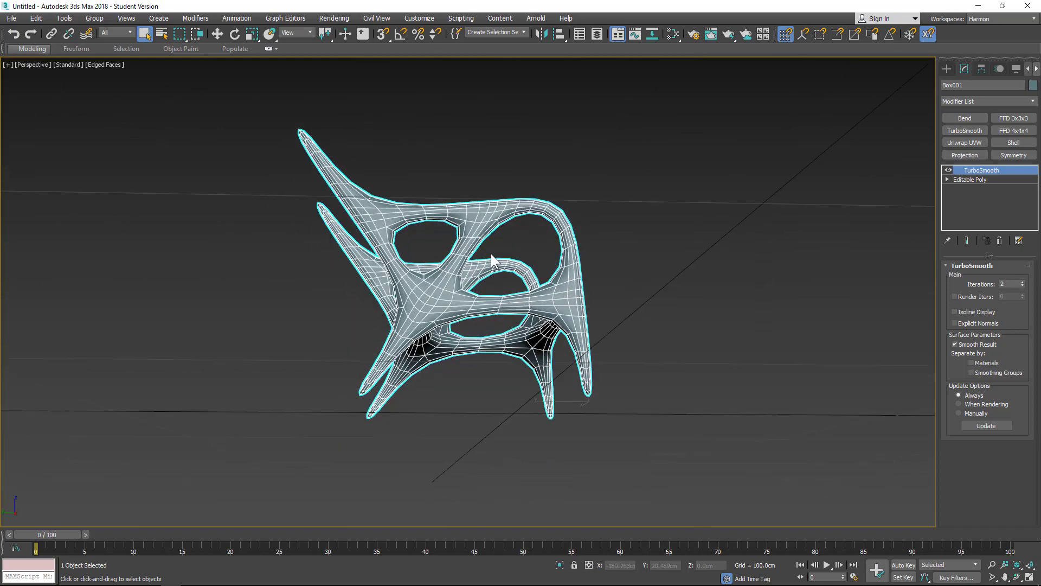
{"action": "middle_click_drag", "start_coordinate": [490, 253], "coordinate": [558, 219], "text": "alt"}
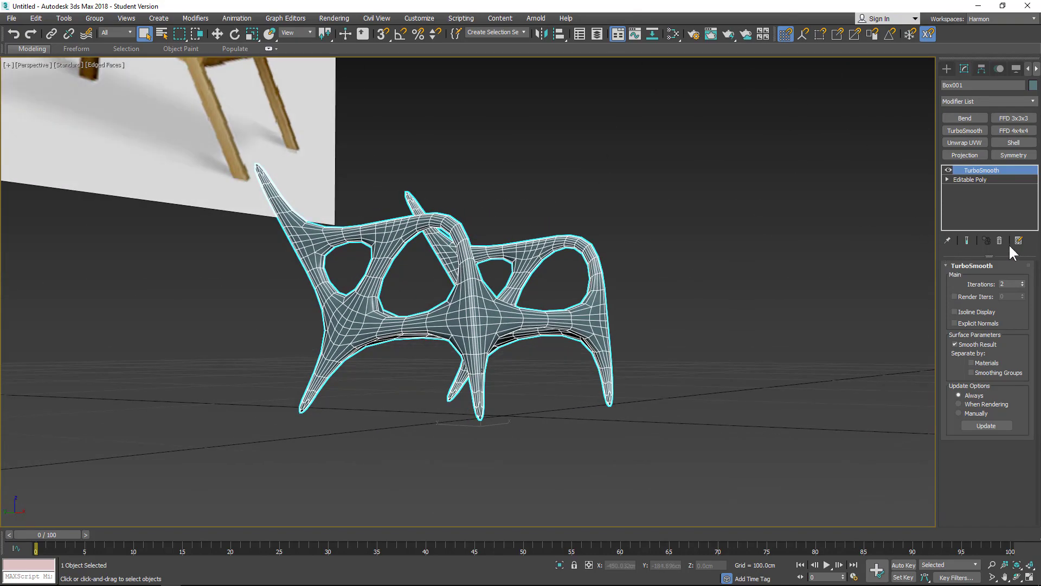
- Try TurboSmooth with up to 5 iterations on the chair frame and set the iterations back to 1
{"action": "left_click", "coordinate": [1023, 283]}
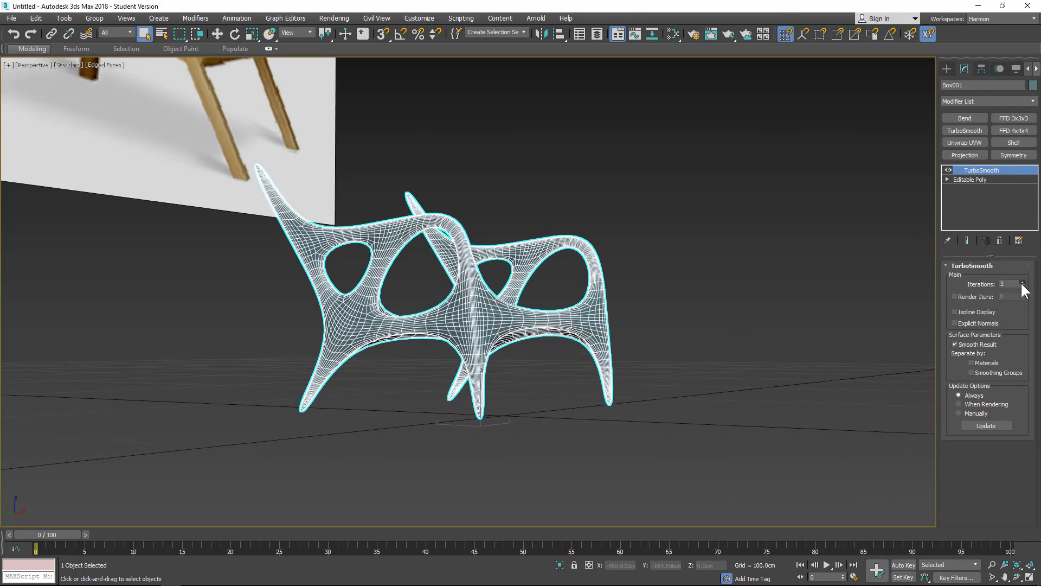
{"action": "left_click", "coordinate": [1022, 282]}
{"action": "left_click", "coordinate": [1022, 282]}
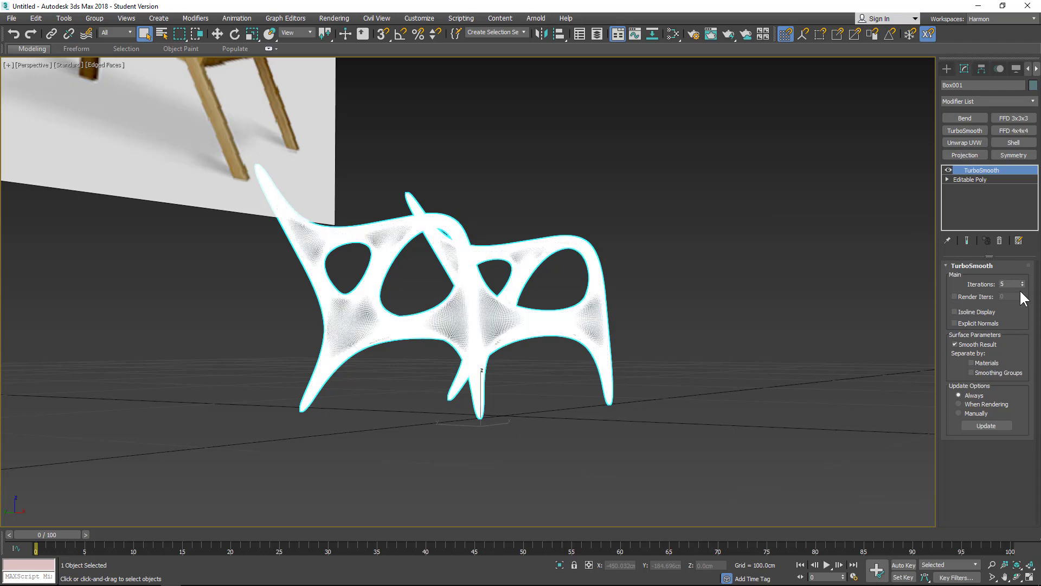
{"action": "left_click", "coordinate": [1022, 287]}
{"action": "left_click", "coordinate": [1022, 286]}
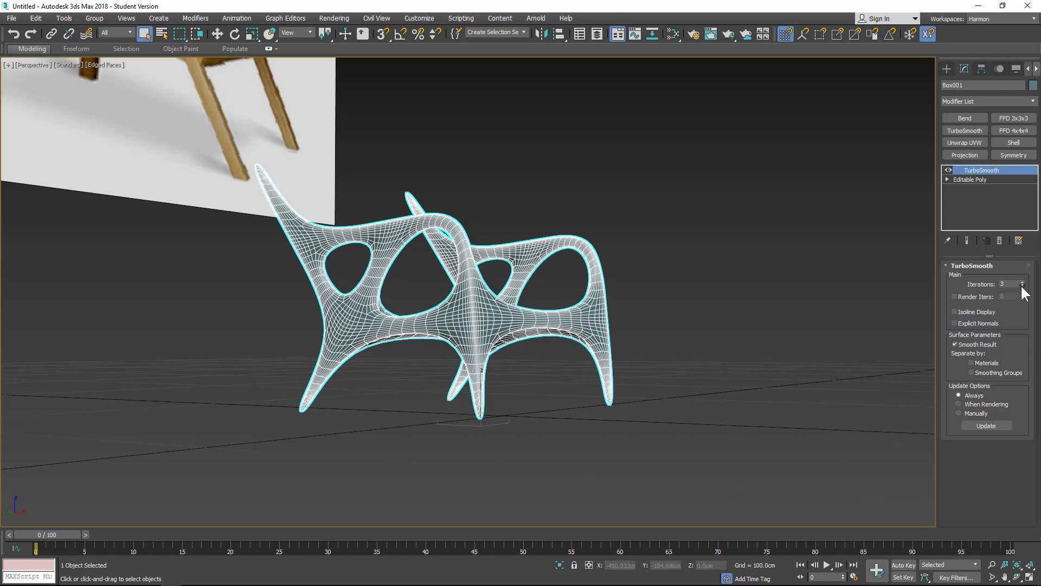
{"action": "left_click", "coordinate": [1022, 286]}
{"action": "left_click", "coordinate": [1022, 286]}
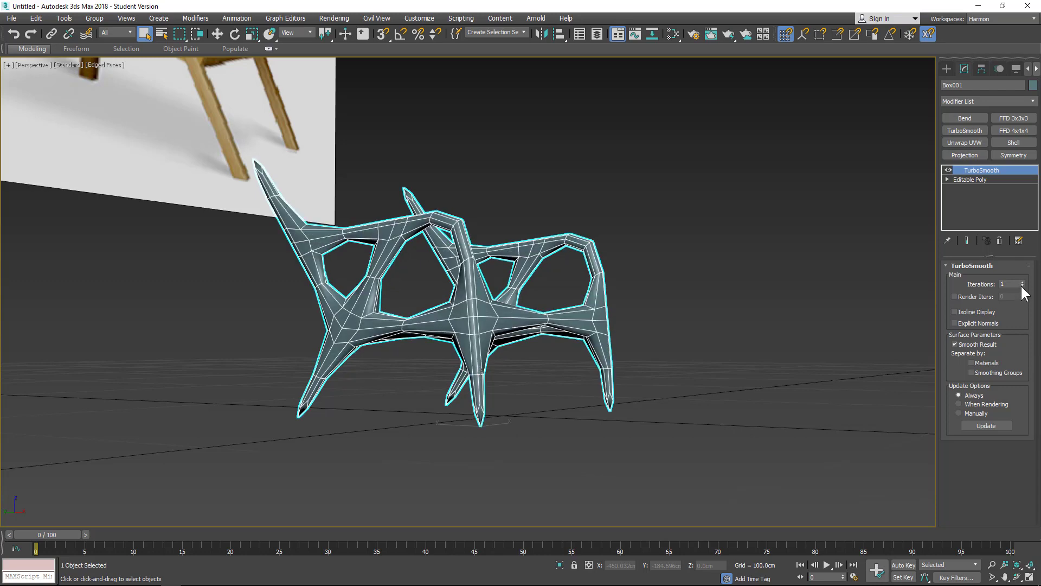
- Turn off the TurboSmooth effect and enter edge editing on the underlying Editable Poly
{"action": "left_click", "coordinate": [947, 169]}
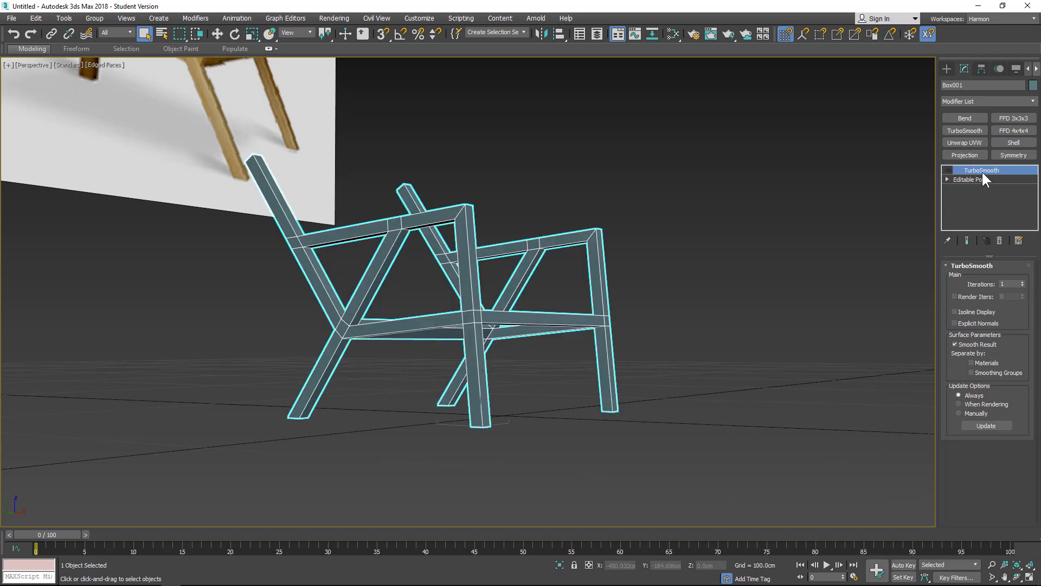
{"action": "middle_click_drag", "start_coordinate": [664, 216], "coordinate": [589, 219], "text": "alt"}
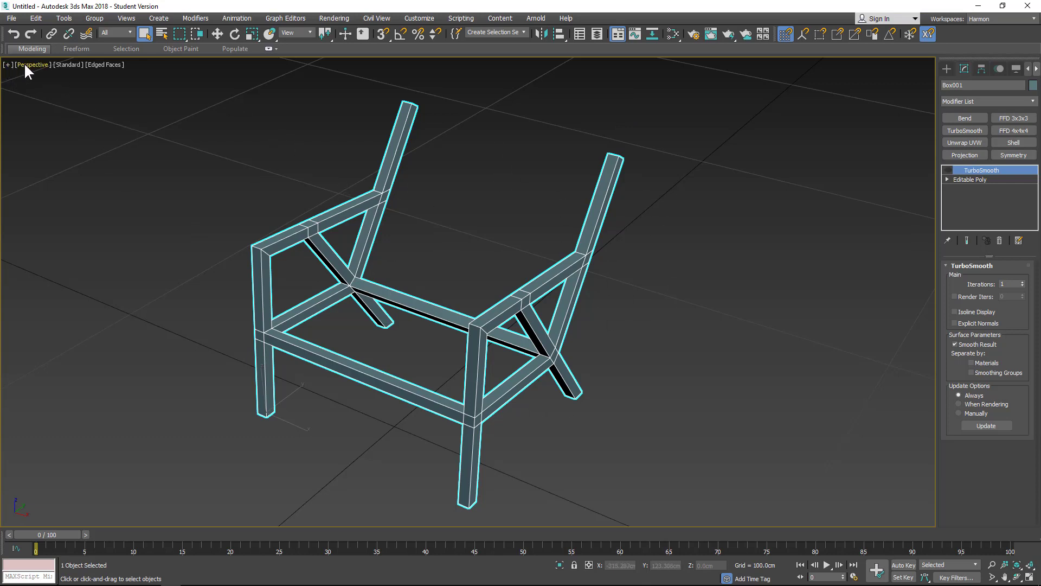
{"action": "left_click", "coordinate": [26, 48]}
{"action": "left_click", "coordinate": [970, 179]}
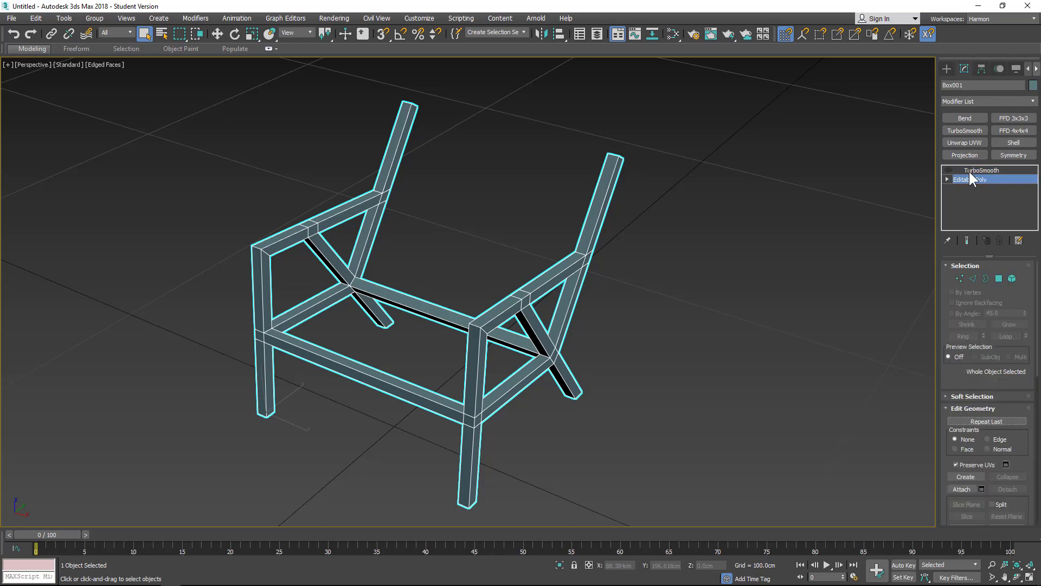
{"action": "left_click", "coordinate": [973, 278]}
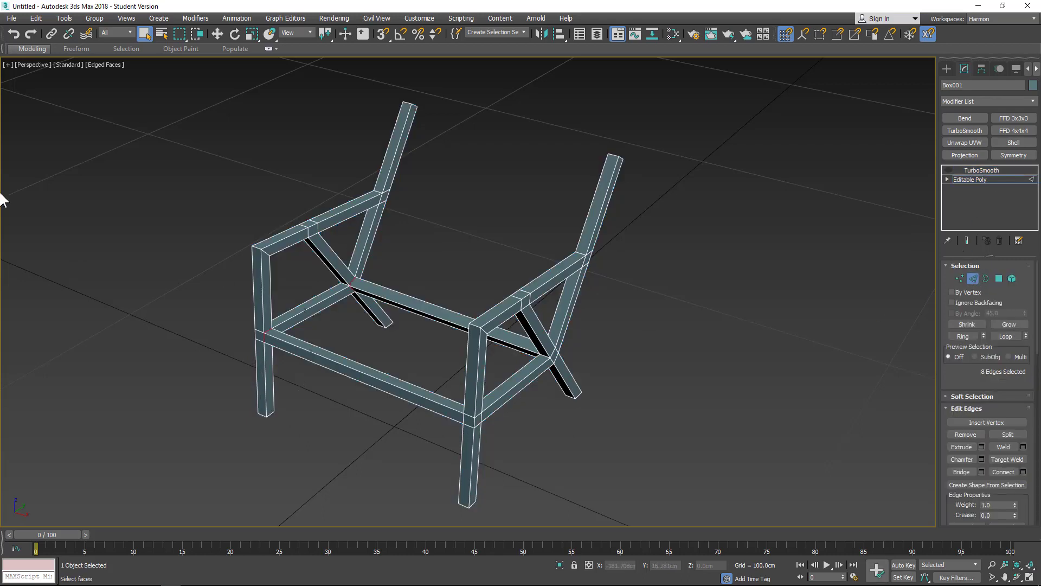
- With Swift Loop, add a supporting edge loop on each side of the mitred corner between armrest and front leg
{"action": "left_click", "coordinate": [20, 47]}
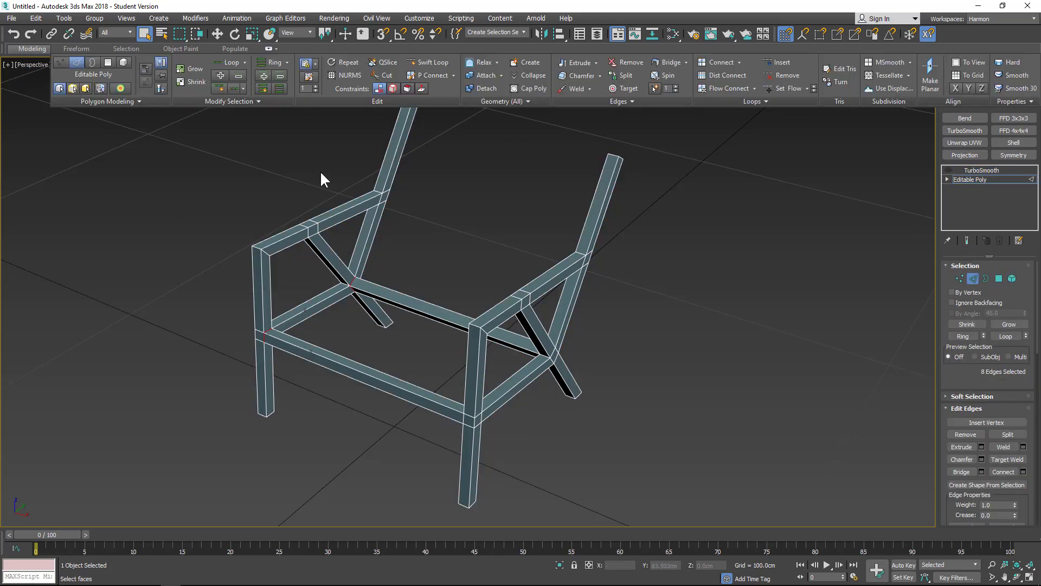
{"action": "left_click", "coordinate": [428, 63]}
{"action": "middle_click_drag", "start_coordinate": [266, 293], "coordinate": [413, 267], "text": "alt"}
{"action": "scroll", "coordinate": [404, 301], "scroll_direction": "up", "scroll_amount": 8}
{"action": "middle_click_drag", "start_coordinate": [495, 368], "coordinate": [368, 100]}
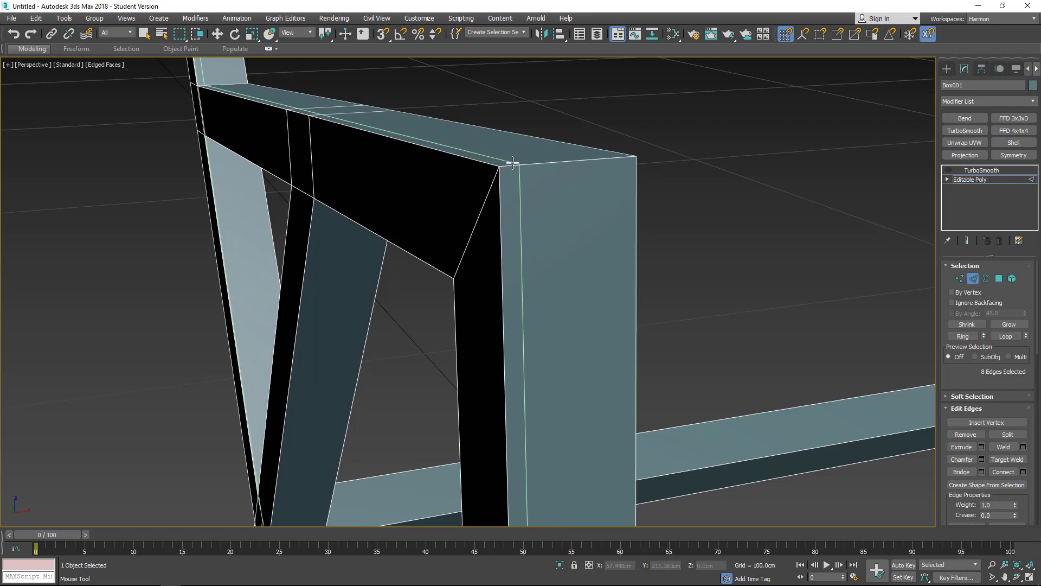
{"action": "left_click", "coordinate": [504, 233]}
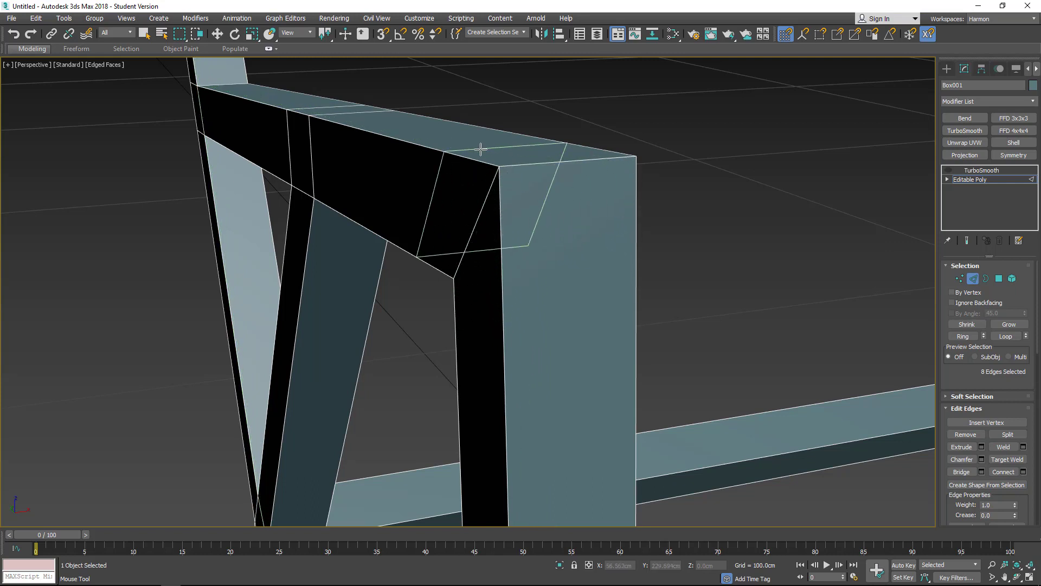
{"action": "middle_click_drag", "start_coordinate": [497, 156], "coordinate": [514, 156], "text": "alt"}
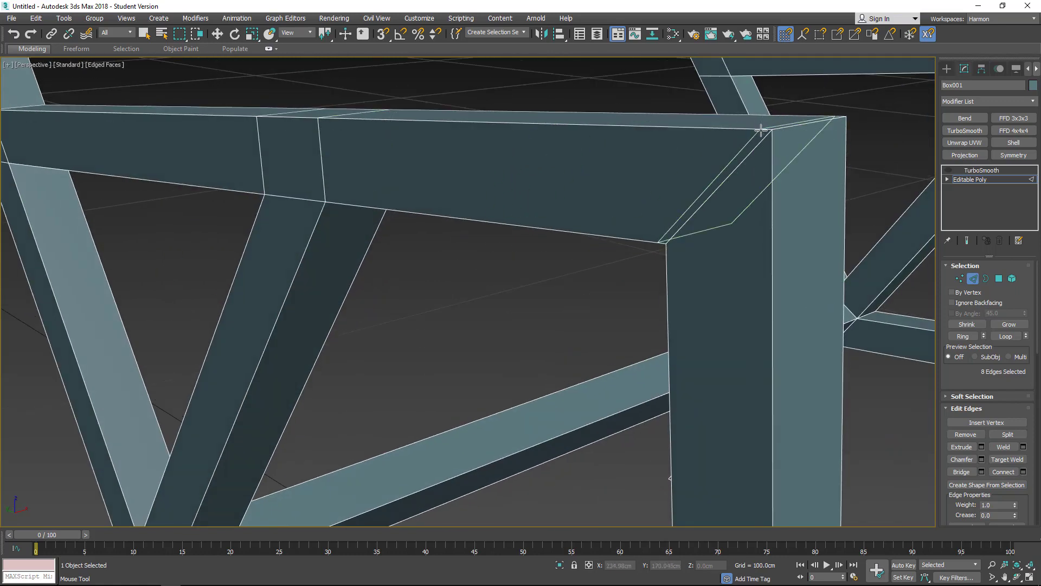
{"action": "middle_click_drag", "start_coordinate": [759, 131], "coordinate": [736, 139], "text": "alt"}
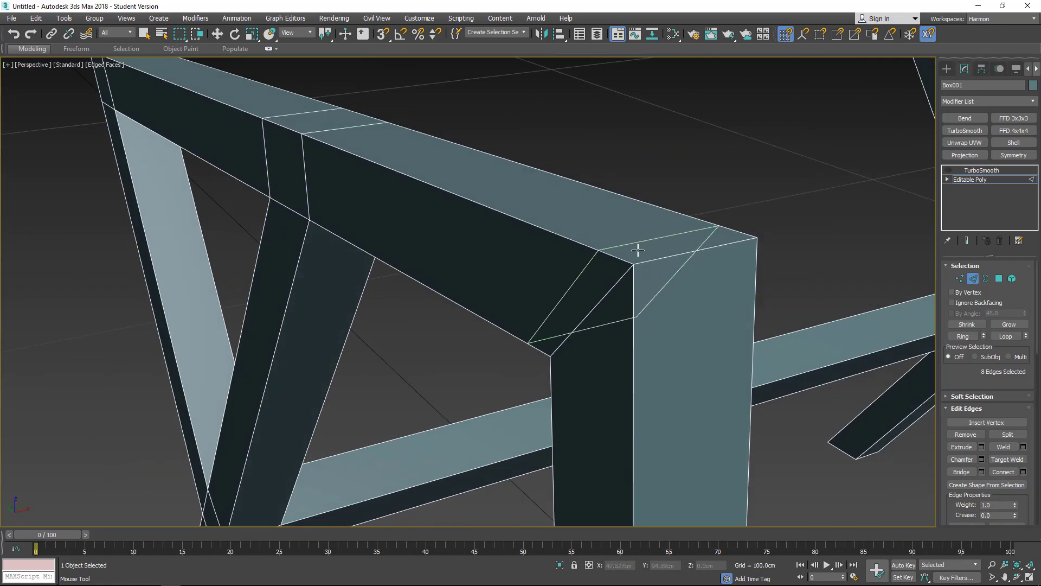
{"action": "left_click", "coordinate": [631, 268]}
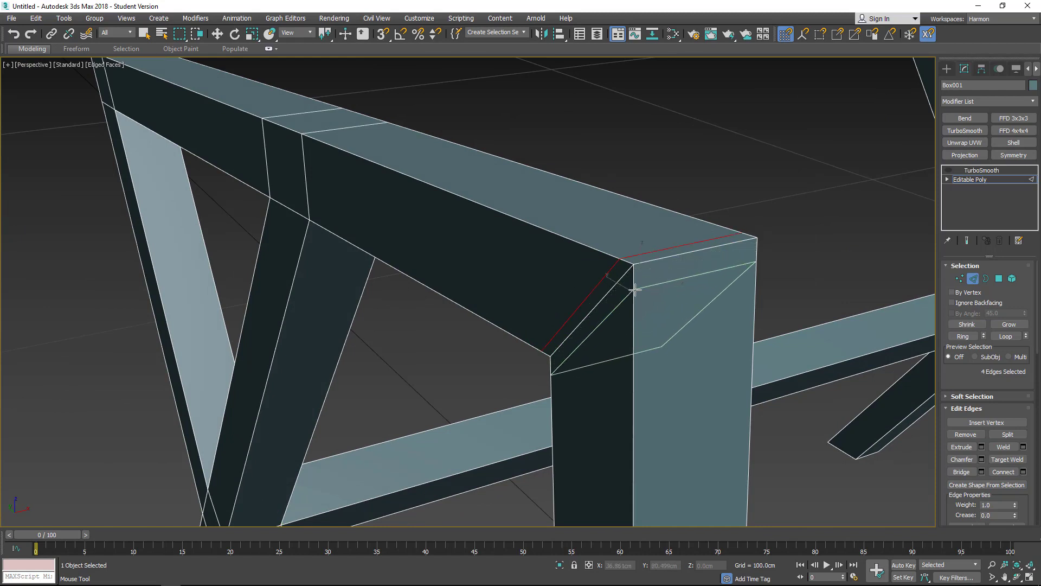
{"action": "scroll", "coordinate": [647, 326], "scroll_direction": "down", "scroll_amount": 4}
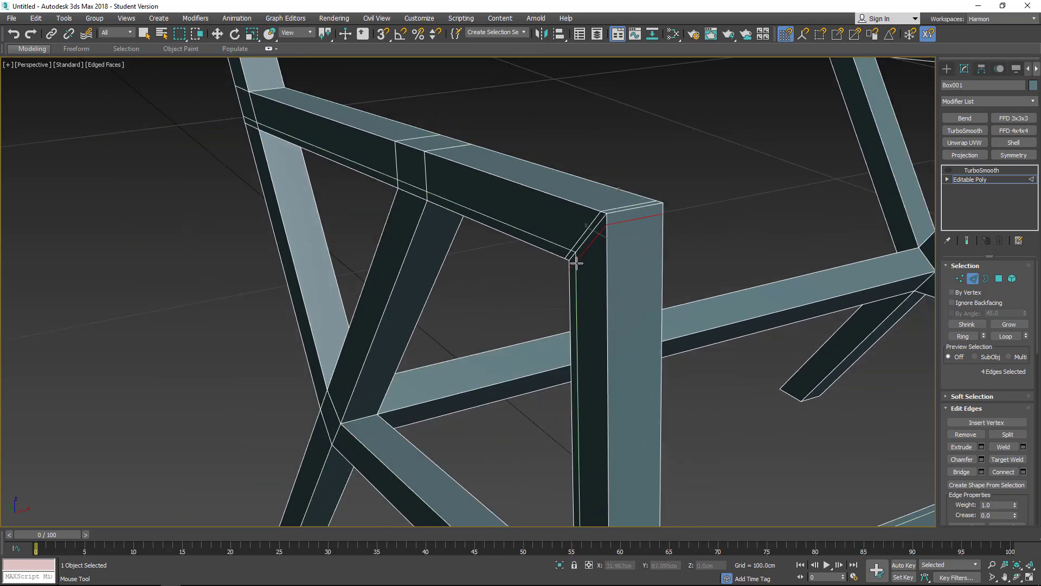
- Add lengthwise edge loops close to the outer and inner edges of the armrest and front leg
{"action": "middle_click_drag", "start_coordinate": [571, 260], "coordinate": [640, 217], "text": "alt"}
{"action": "scroll", "coordinate": [640, 217], "scroll_direction": "up", "scroll_amount": 4}
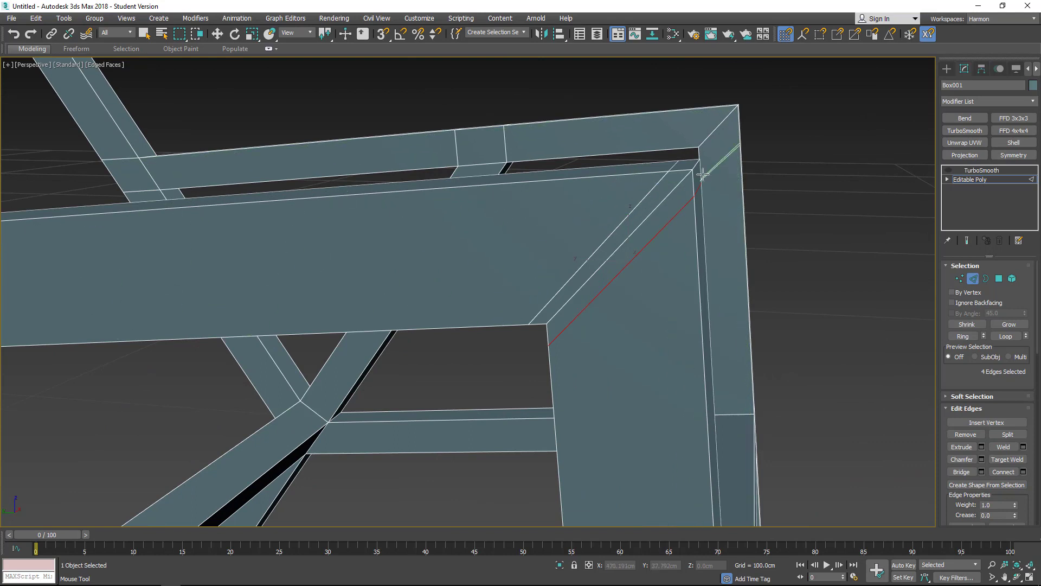
{"action": "left_click", "coordinate": [673, 179]}
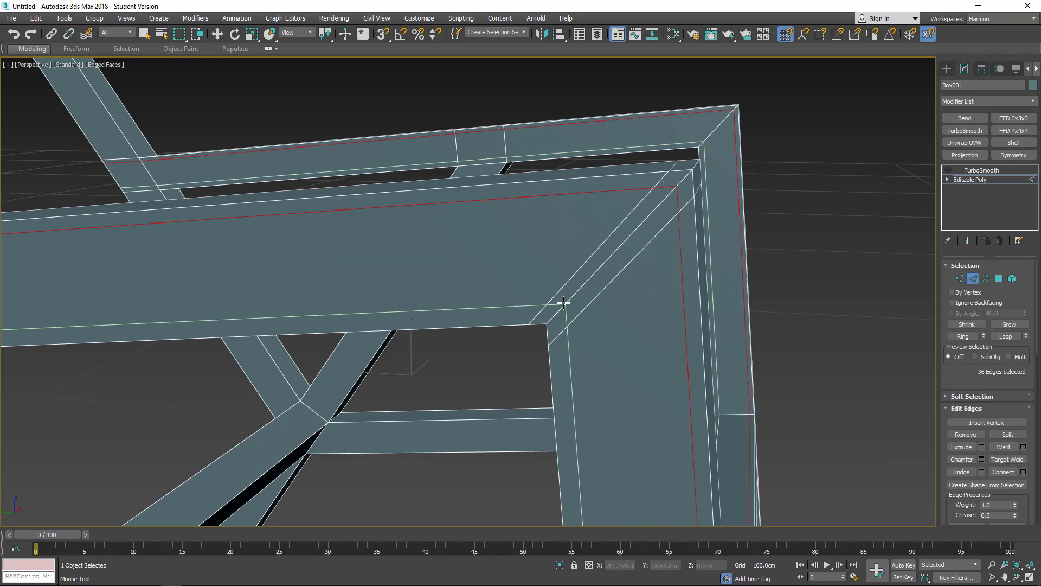
{"action": "left_click", "coordinate": [562, 304]}
- Add supporting edge loops across the slanted back post just above and just below its armrest joint
{"action": "middle_click_drag", "start_coordinate": [608, 298], "coordinate": [581, 295], "text": "alt"}
{"action": "middle_click_drag", "start_coordinate": [298, 309], "coordinate": [582, 216]}
{"action": "key", "text": "z"}
{"action": "scroll", "coordinate": [488, 204], "scroll_direction": "up", "scroll_amount": 10}
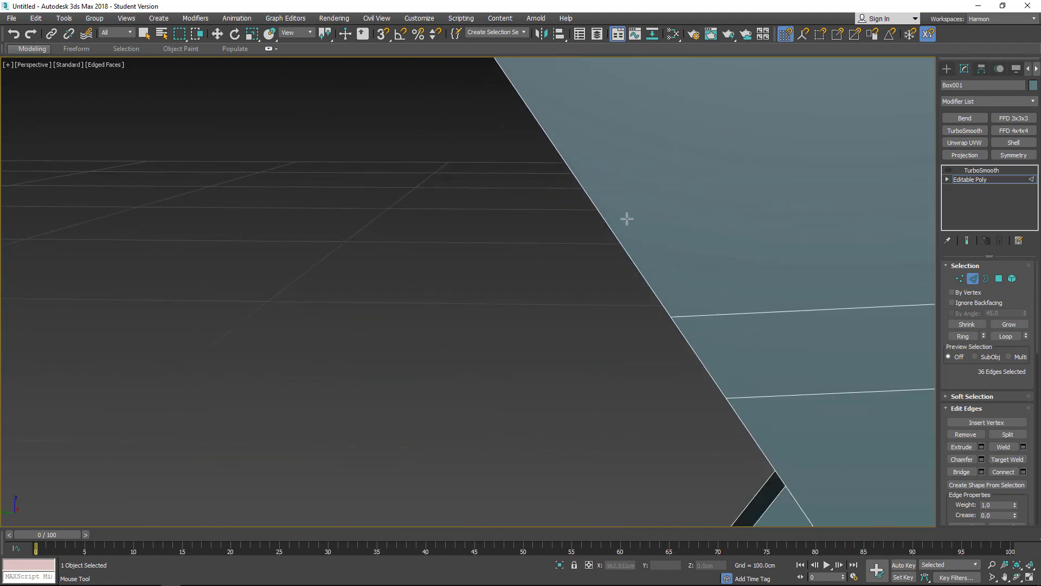
{"action": "scroll", "coordinate": [791, 211], "scroll_direction": "down", "scroll_amount": 4}
{"action": "middle_click_drag", "start_coordinate": [796, 197], "coordinate": [371, 125]}
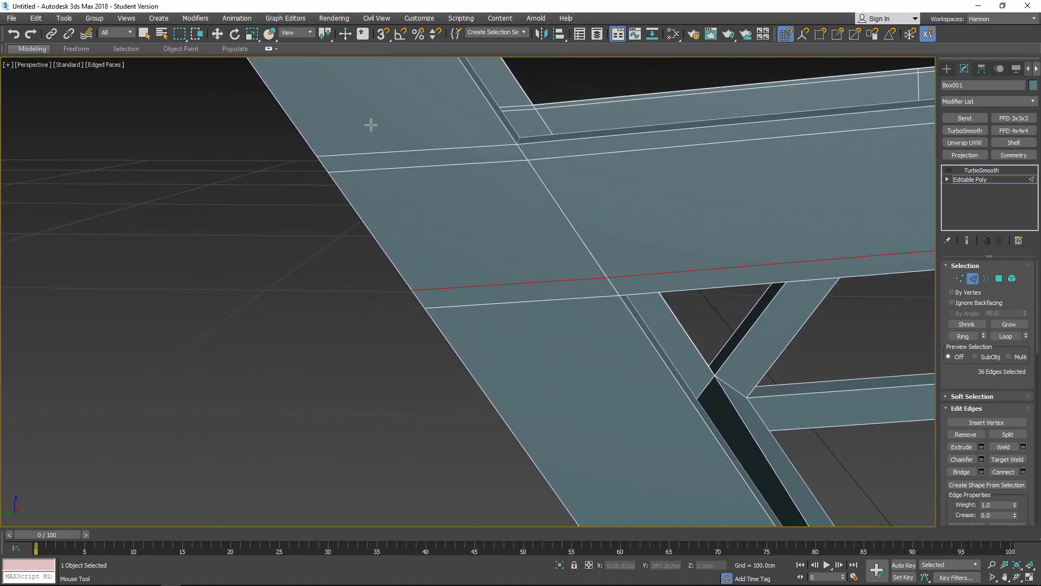
{"action": "double_click", "coordinate": [507, 126]}
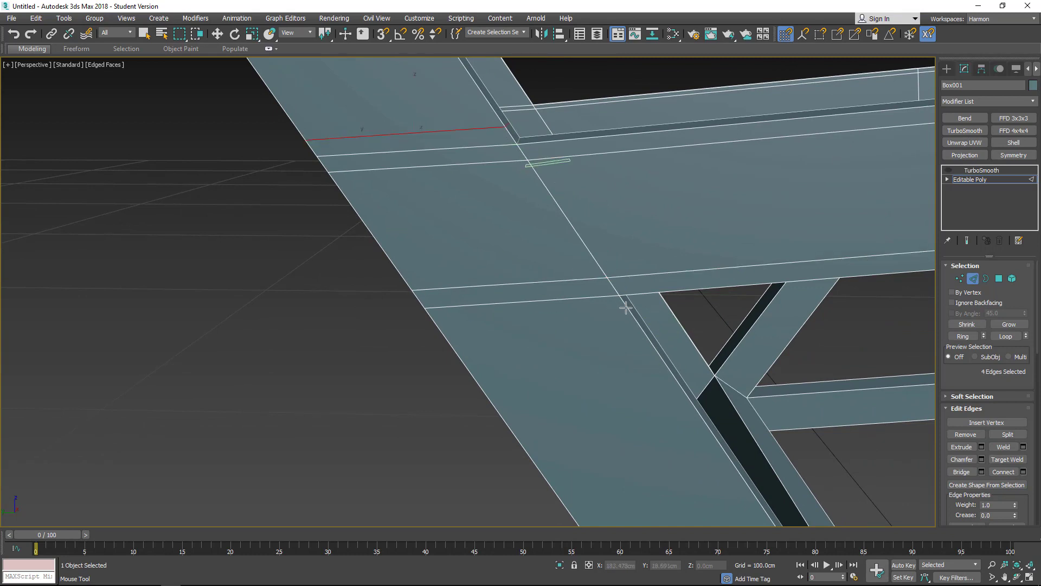
{"action": "middle_click_drag", "start_coordinate": [632, 312], "coordinate": [466, 310], "text": "alt"}
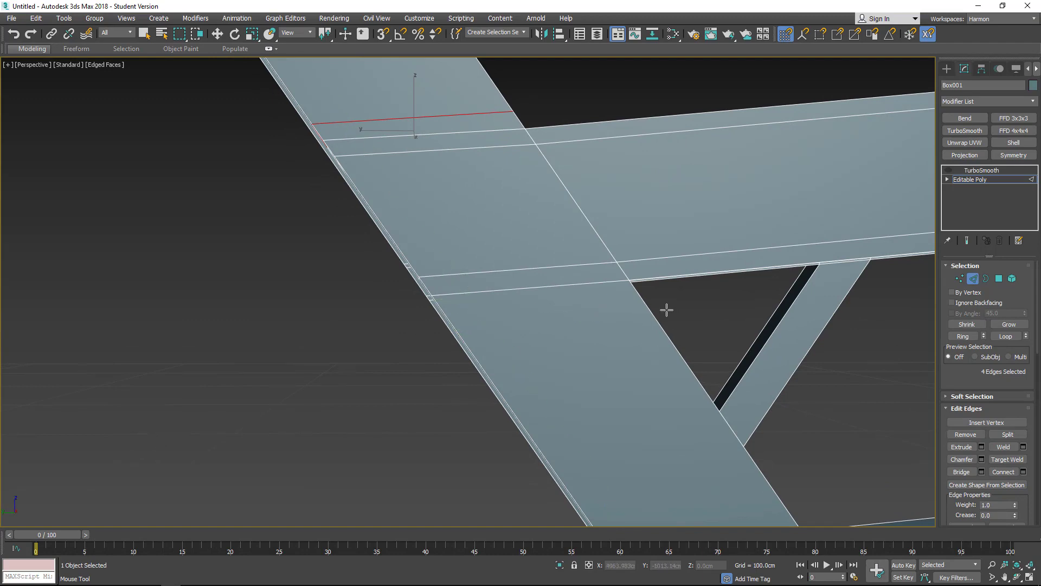
{"action": "middle_click_drag", "start_coordinate": [667, 307], "coordinate": [658, 328], "text": "alt"}
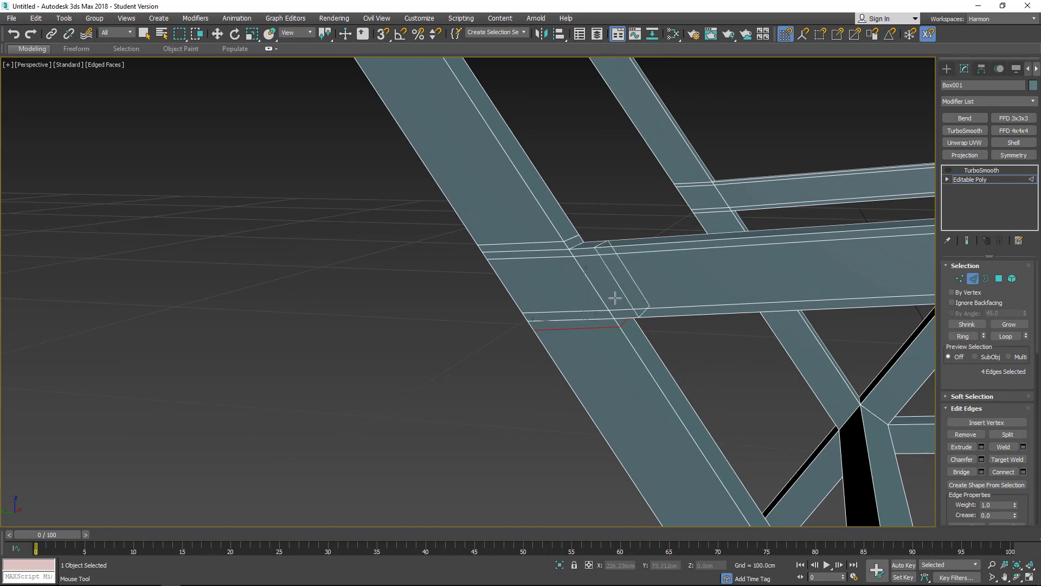
- Add lengthwise edge loops along the slanted back post, close to its front and rear edges
{"action": "middle_click_drag", "start_coordinate": [582, 279], "coordinate": [569, 256], "text": "alt"}
{"action": "double_click", "coordinate": [569, 255]}
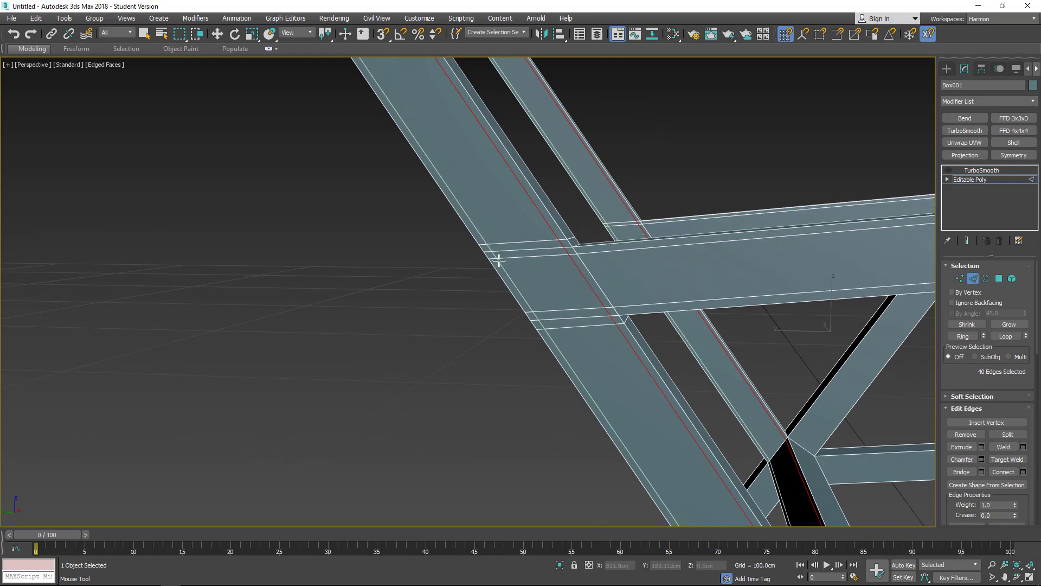
{"action": "left_click", "coordinate": [519, 277]}
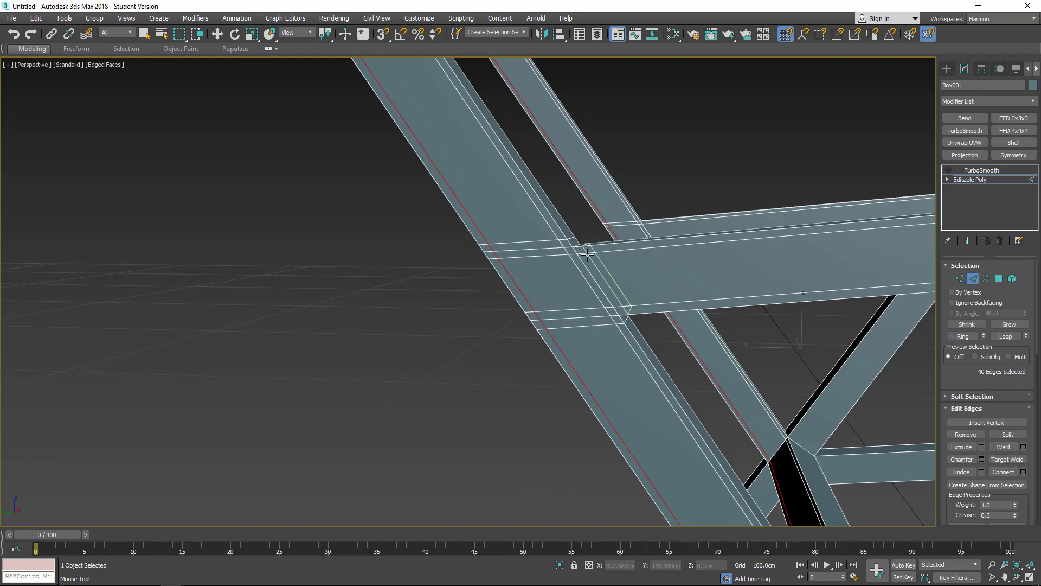
- Add supporting edge loops across the armrest beside the slanted back post and around the post just below its upper end
{"action": "left_click", "coordinate": [589, 248]}
{"action": "scroll", "coordinate": [608, 320], "scroll_direction": "down", "scroll_amount": 5}
{"action": "middle_click_drag", "start_coordinate": [608, 320], "coordinate": [486, 287], "text": "alt"}
{"action": "scroll", "coordinate": [542, 299], "scroll_direction": "up", "scroll_amount": 5}
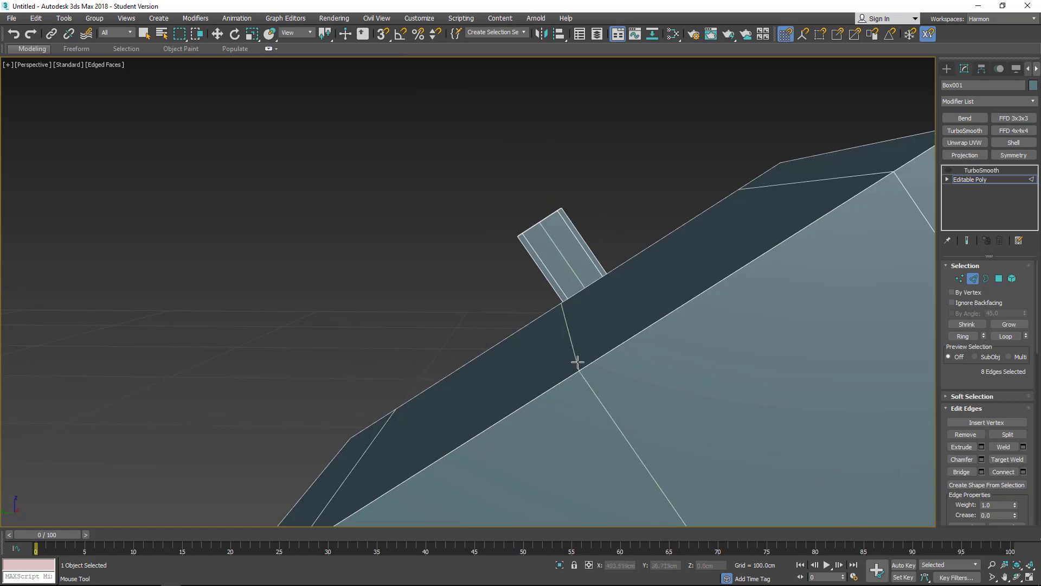
{"action": "middle_click_drag", "start_coordinate": [576, 360], "coordinate": [734, 312], "text": "alt"}
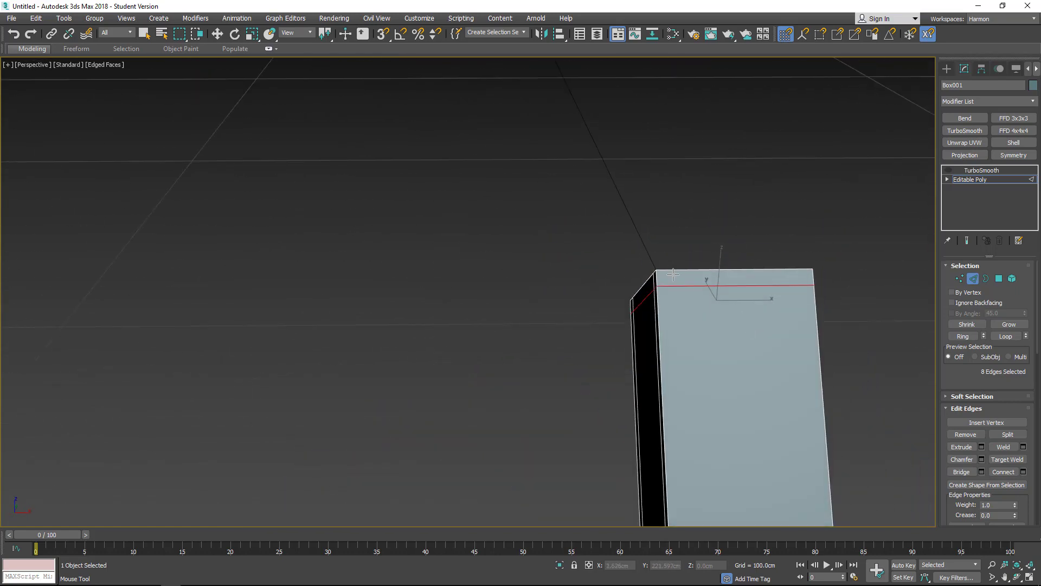
{"action": "middle_click_drag", "start_coordinate": [673, 275], "coordinate": [657, 217], "text": "alt"}
{"action": "left_click", "coordinate": [35, 48]}
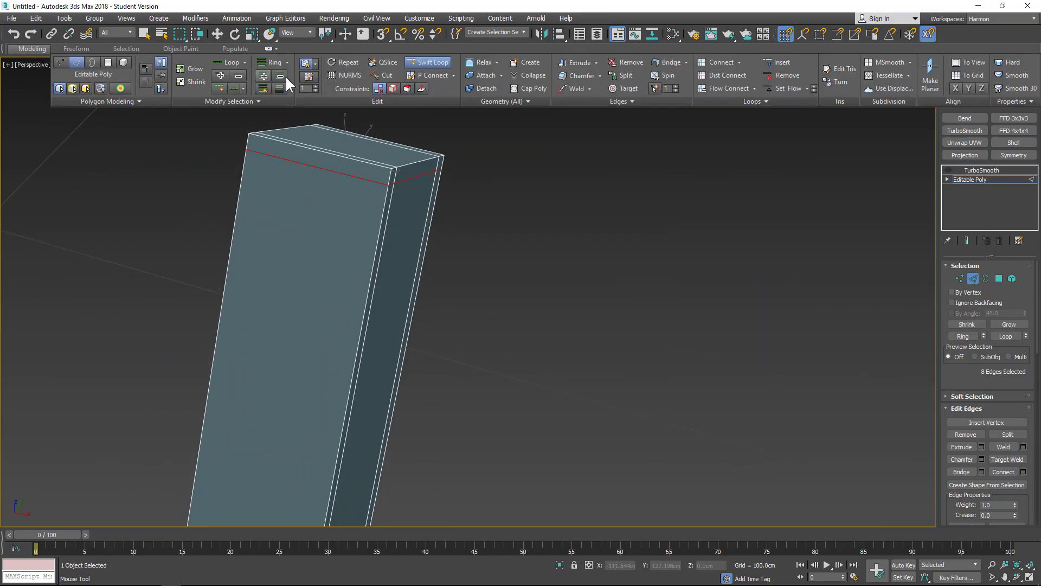
{"action": "key", "text": "w"}
{"action": "left_click", "coordinate": [435, 62]}
{"action": "middle_click_drag", "start_coordinate": [395, 177], "coordinate": [470, 220]}
{"action": "key", "text": "w"}
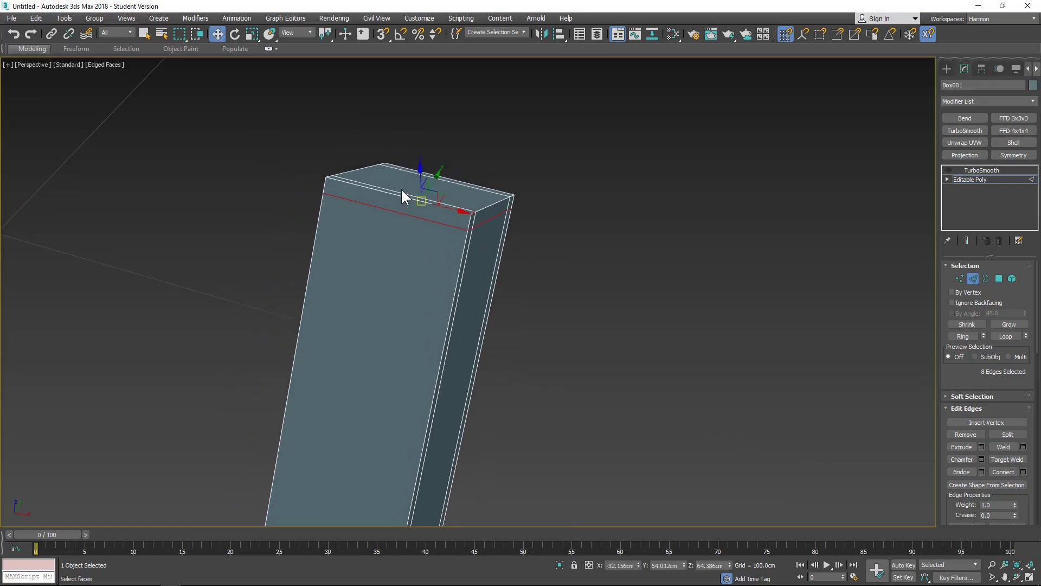
{"action": "left_click", "coordinate": [787, 254]}
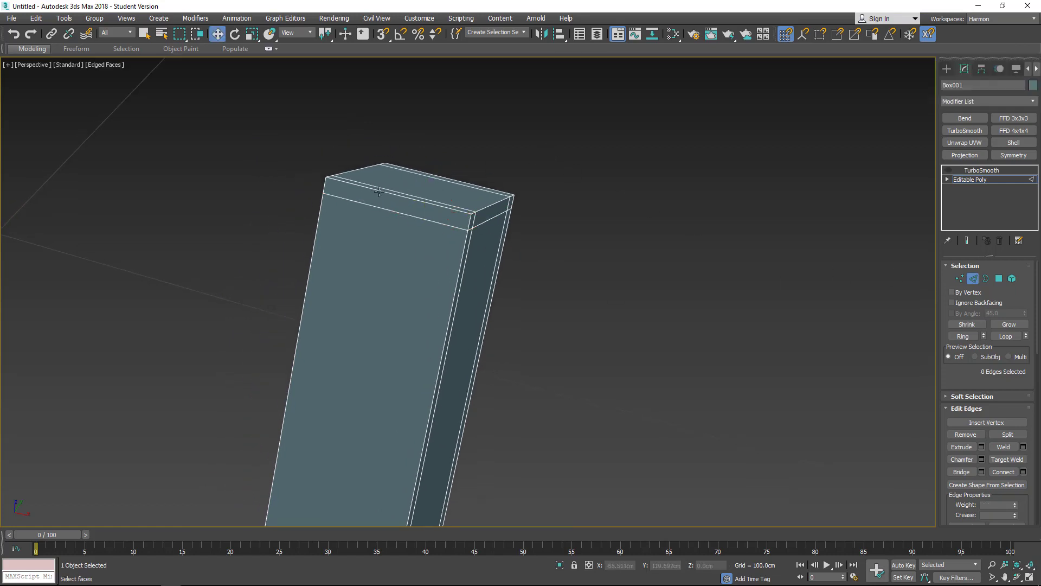
{"action": "left_click", "coordinate": [23, 48]}
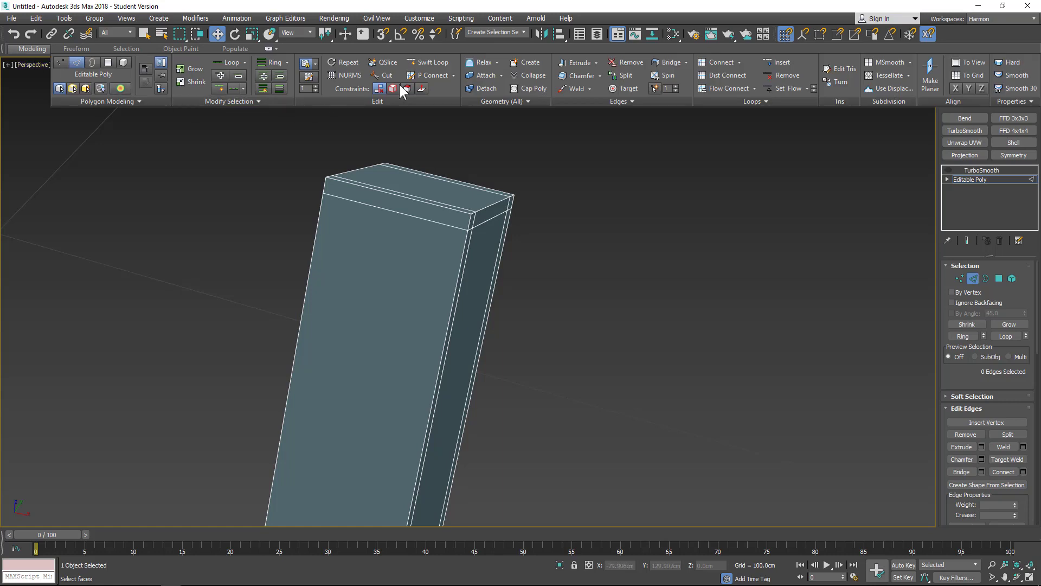
{"action": "left_click", "coordinate": [437, 62]}
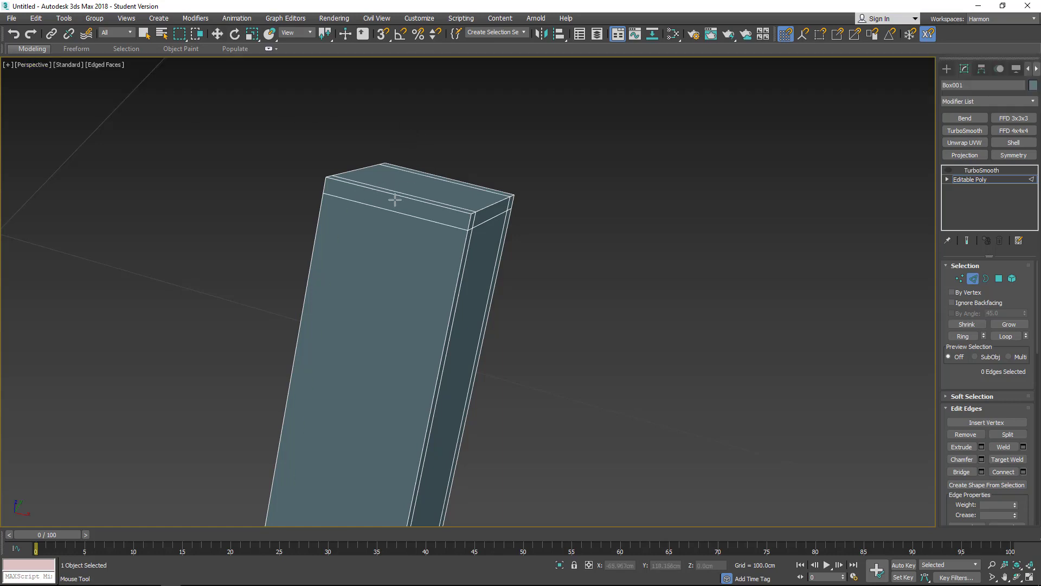
{"action": "scroll", "coordinate": [457, 232], "scroll_direction": "up", "scroll_amount": 3}
{"action": "key", "text": "w"}
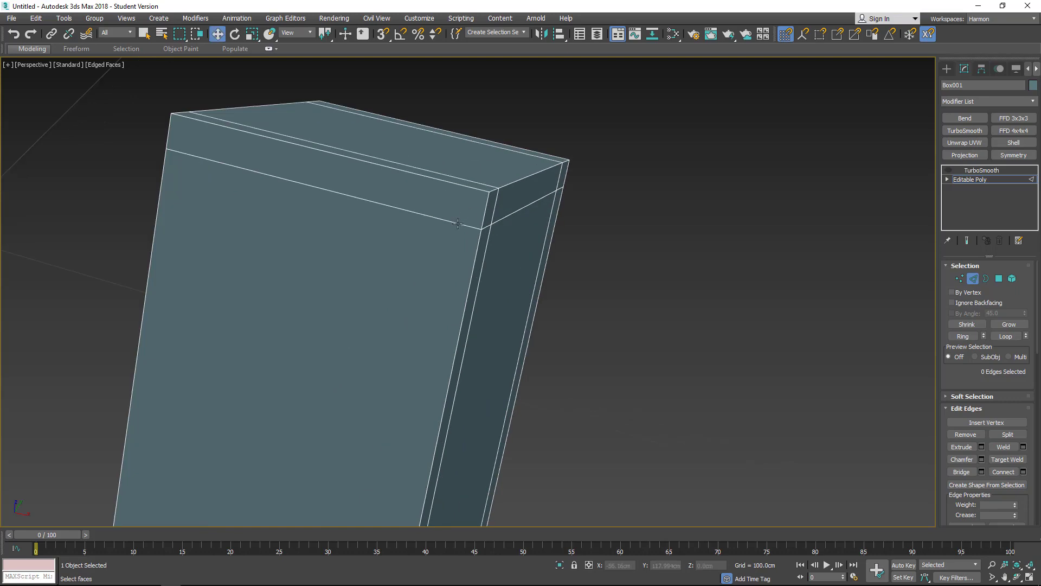
{"action": "scroll", "coordinate": [467, 187], "scroll_direction": "down", "scroll_amount": 6}
{"action": "scroll", "coordinate": [462, 342], "scroll_direction": "up", "scroll_amount": 4}
{"action": "middle_click_drag", "start_coordinate": [462, 342], "coordinate": [566, 174]}
{"action": "scroll", "coordinate": [570, 170], "scroll_direction": "up", "scroll_amount": 5}
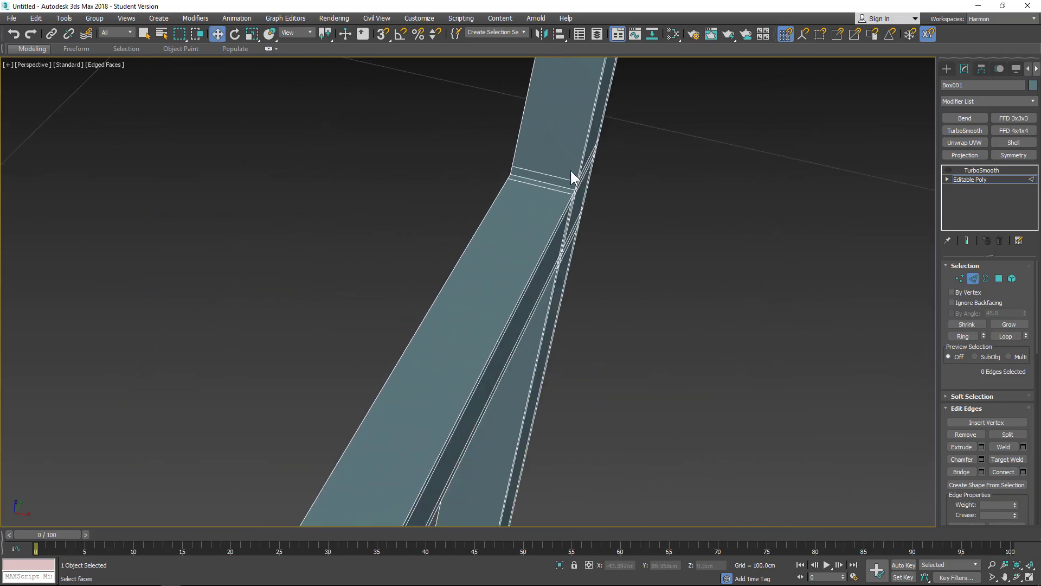
{"action": "left_click", "coordinate": [22, 49]}
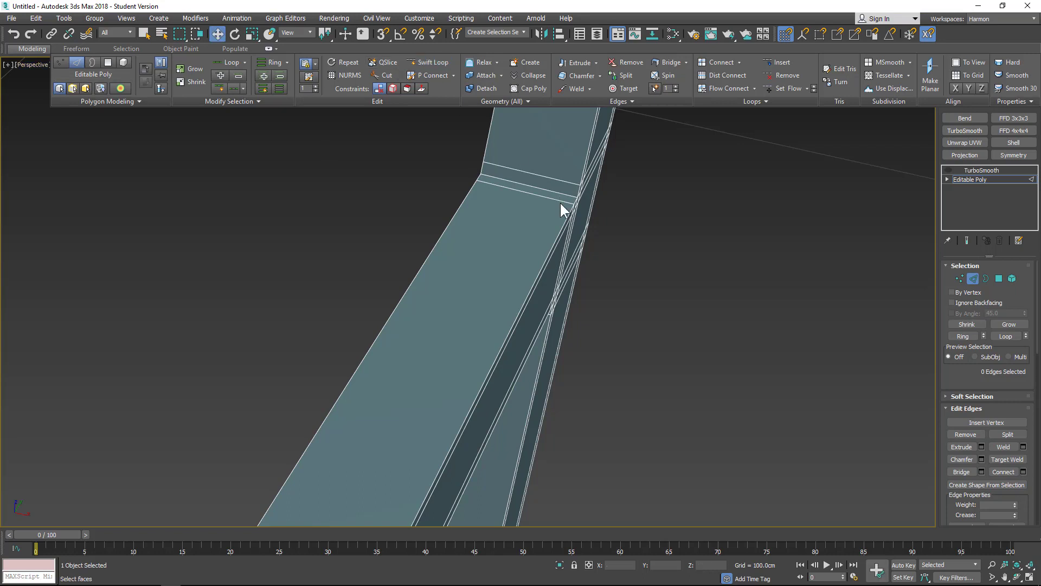
{"action": "left_click", "coordinate": [544, 189]}
{"action": "left_click", "coordinate": [640, 239]}
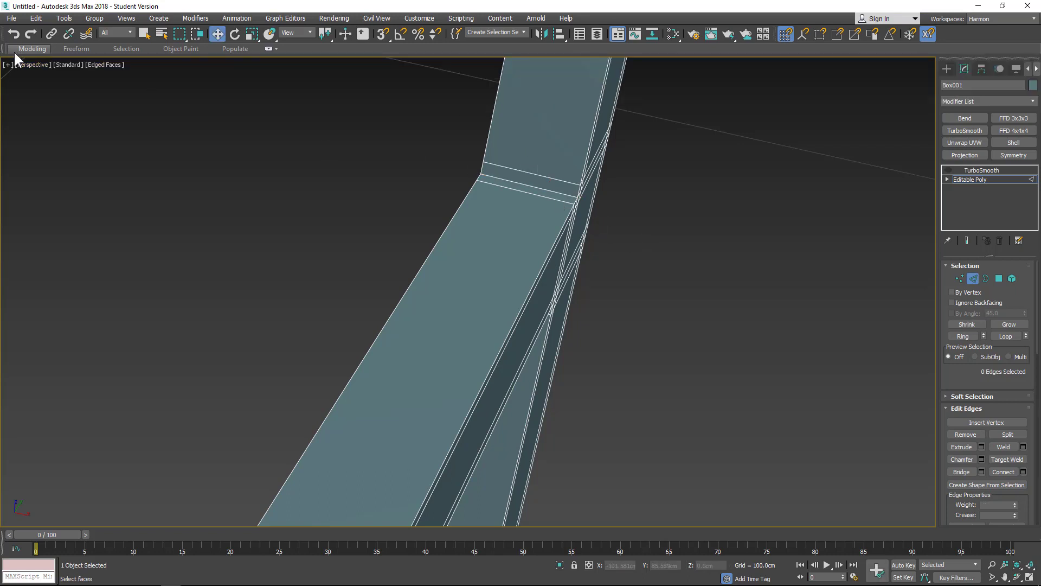
- With Swift Loop, add lengthwise edge loops close to both side edges of the armrest's top face and the back post's front face
{"action": "left_click", "coordinate": [38, 48]}
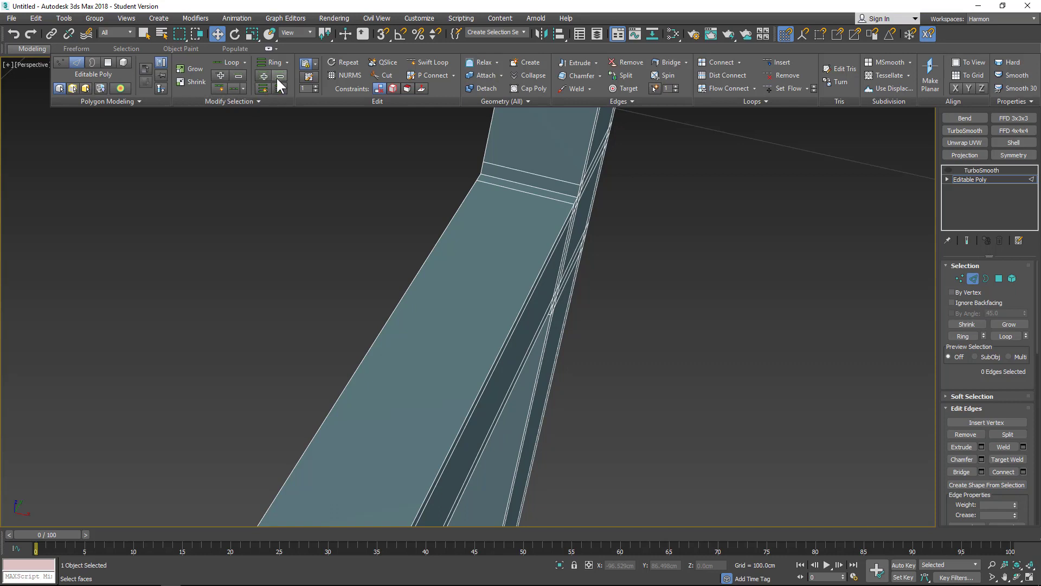
{"action": "left_click", "coordinate": [439, 61]}
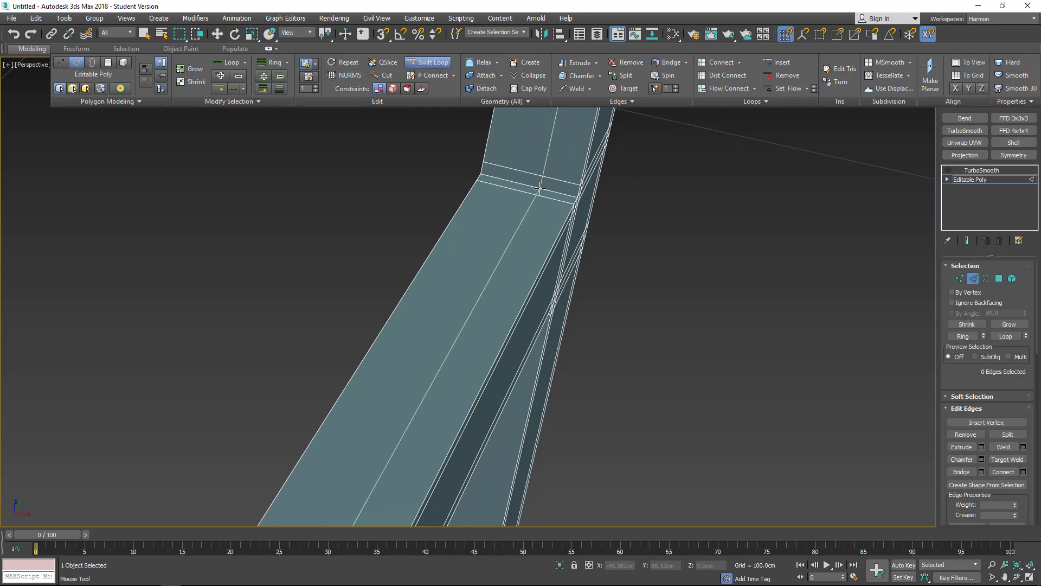
{"action": "scroll", "coordinate": [493, 182], "scroll_direction": "up", "scroll_amount": 3}
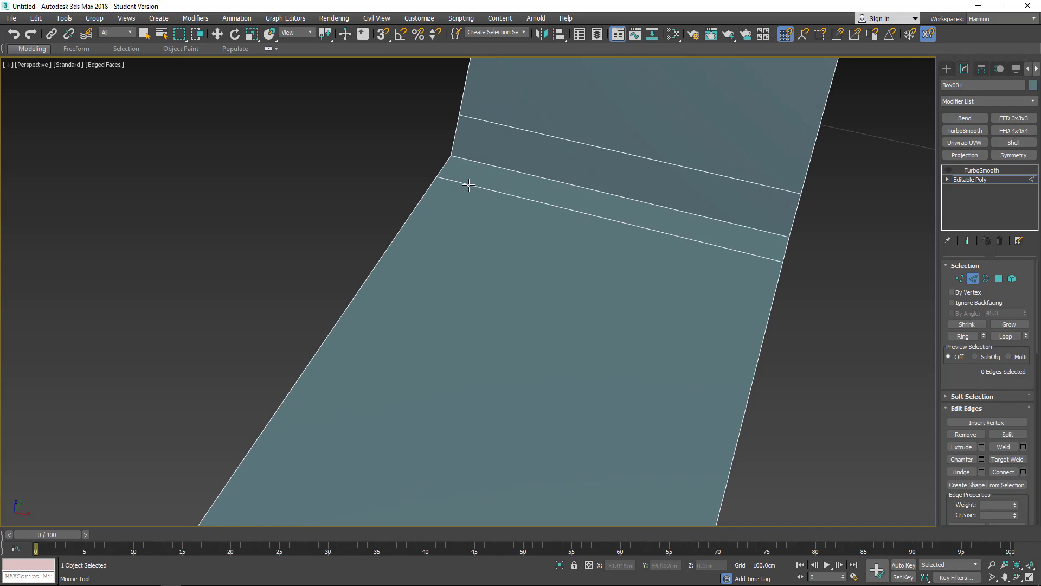
{"action": "scroll", "coordinate": [463, 183], "scroll_direction": "down", "scroll_amount": 5}
{"action": "middle_click_drag", "start_coordinate": [482, 230], "coordinate": [653, 52]}
{"action": "scroll", "coordinate": [643, 163], "scroll_direction": "down", "scroll_amount": 3}
{"action": "middle_click_drag", "start_coordinate": [609, 248], "coordinate": [561, 288]}
{"action": "scroll", "coordinate": [564, 238], "scroll_direction": "up", "scroll_amount": 4}
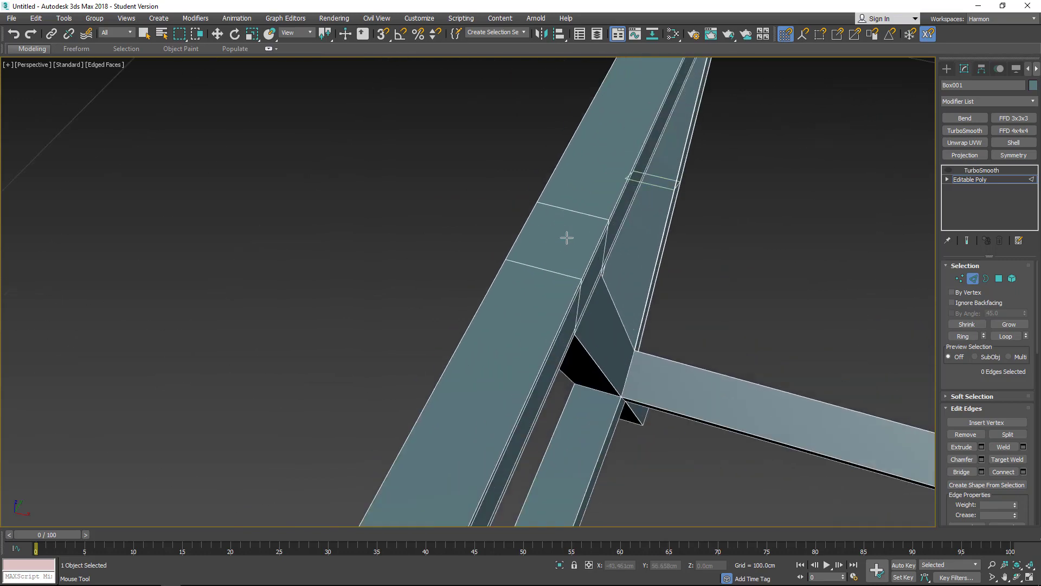
{"action": "left_click", "coordinate": [545, 202], "text": "ctrl"}
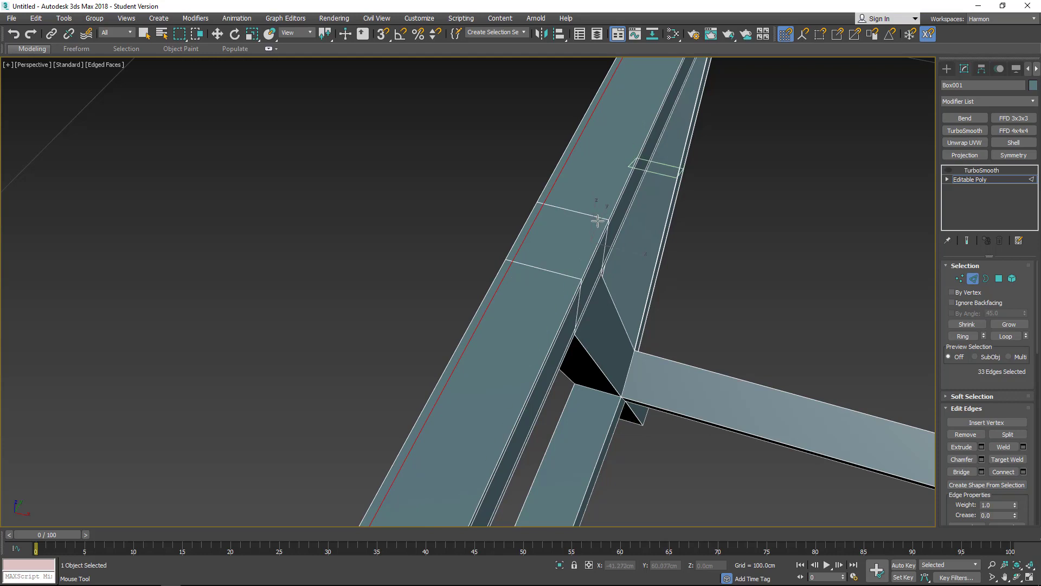
{"action": "scroll", "coordinate": [577, 283], "scroll_direction": "up", "scroll_amount": 3}
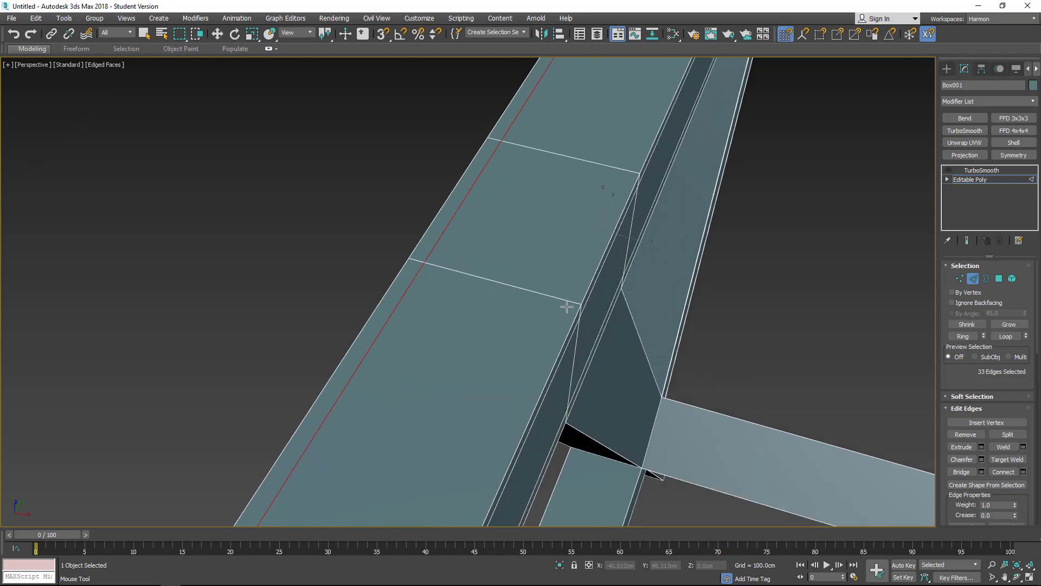
{"action": "left_click", "coordinate": [570, 301]}
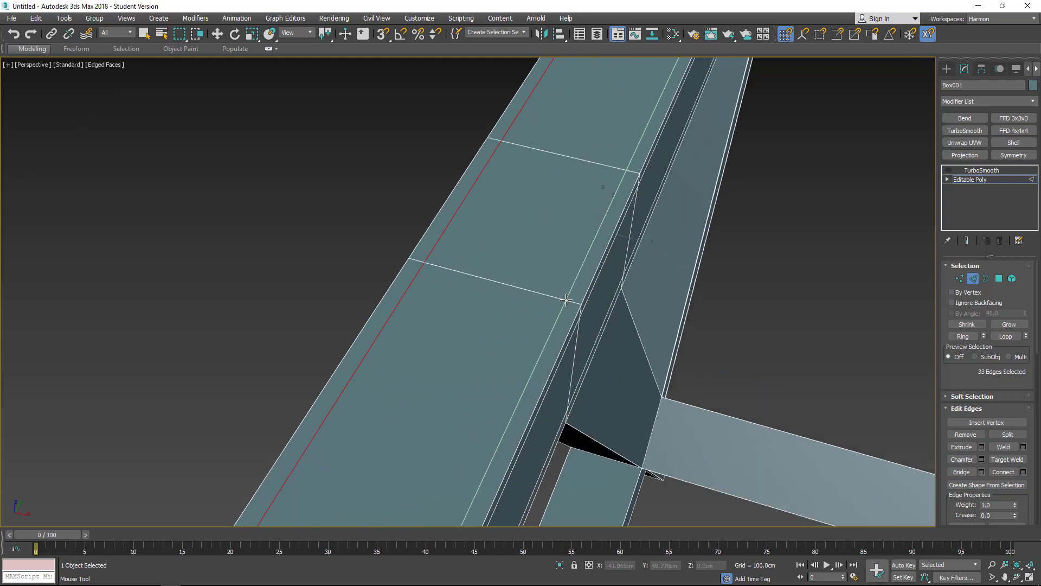
- Examine the strut joint under the armrest and the other joints of the frame for places still lacking supporting loops
{"action": "scroll", "coordinate": [570, 300], "scroll_direction": "down", "scroll_amount": 3}
{"action": "middle_click_drag", "start_coordinate": [576, 332], "coordinate": [435, 268]}
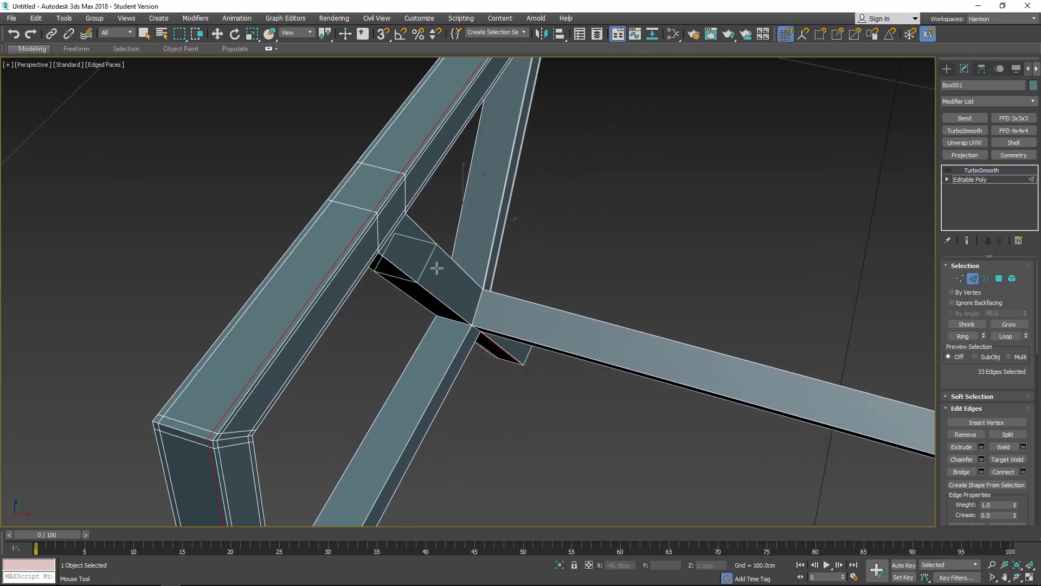
{"action": "middle_click_drag", "start_coordinate": [519, 286], "coordinate": [439, 304], "text": "alt"}
{"action": "scroll", "coordinate": [465, 314], "scroll_direction": "up", "scroll_amount": 6}
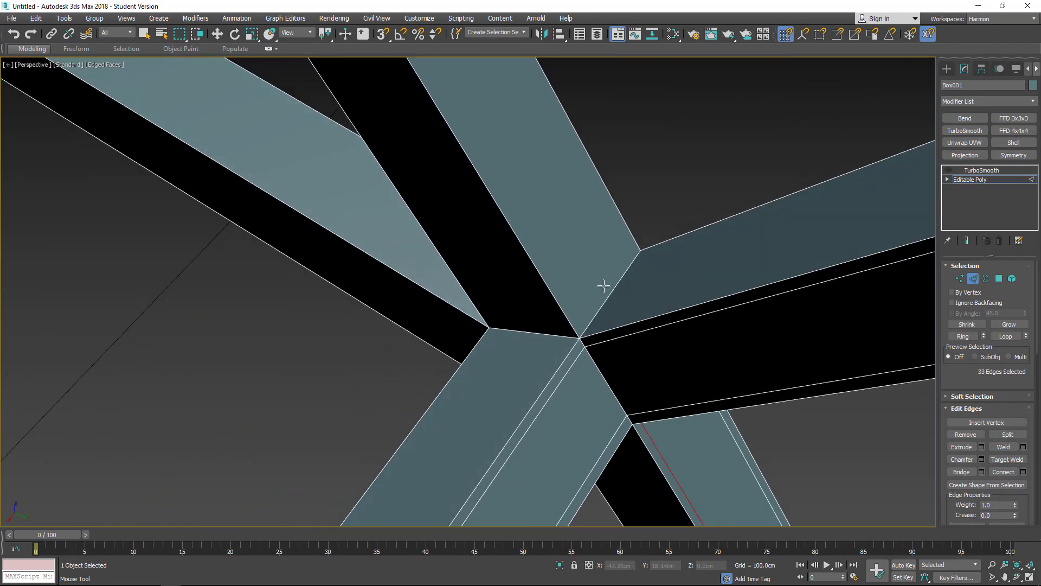
{"action": "scroll", "coordinate": [604, 286], "scroll_direction": "up", "scroll_amount": 6}
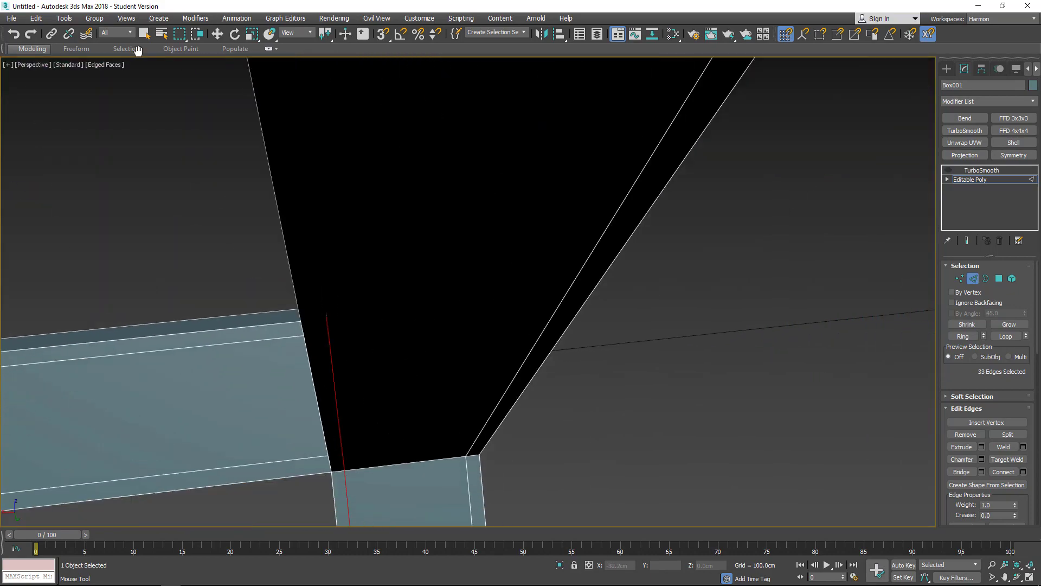
{"action": "middle_click_drag", "start_coordinate": [139, 51], "coordinate": [797, 374]}
{"action": "scroll", "coordinate": [135, 213], "scroll_direction": "down", "scroll_amount": 3}
{"action": "middle_click_drag", "start_coordinate": [172, 131], "coordinate": [315, 288], "text": "alt"}
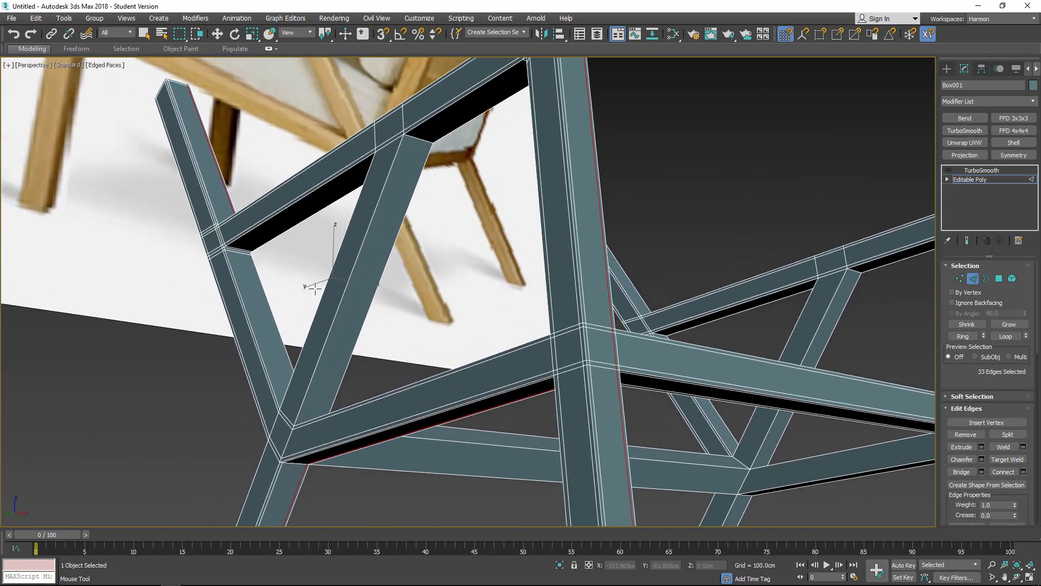
{"action": "scroll", "coordinate": [221, 235], "scroll_direction": "up", "scroll_amount": 5}
{"action": "scroll", "coordinate": [262, 258], "scroll_direction": "down", "scroll_amount": 7}
{"action": "scroll", "coordinate": [313, 263], "scroll_direction": "up", "scroll_amount": 2}
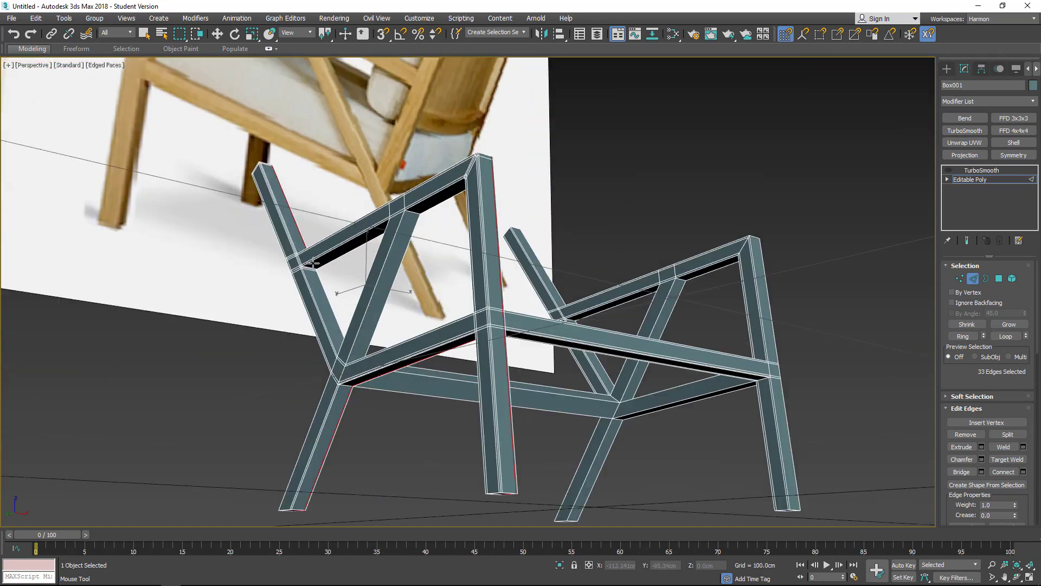
- Add edge loops along the inner faces of the triangle between armrest, back post and diagonal strut, close to both edges
{"action": "scroll", "coordinate": [314, 263], "scroll_direction": "up", "scroll_amount": 6}
{"action": "scroll", "coordinate": [297, 267], "scroll_direction": "up", "scroll_amount": 3}
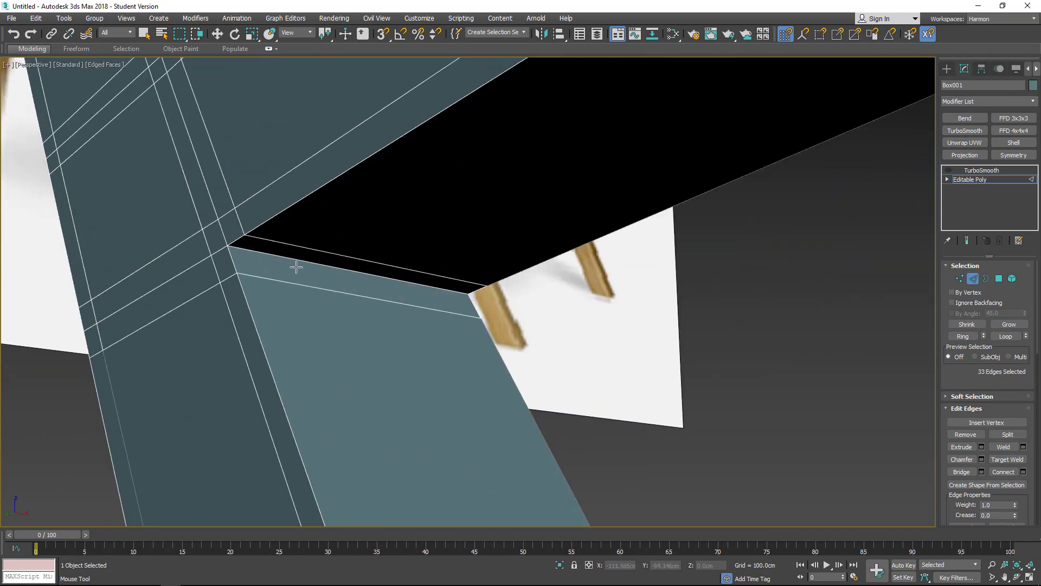
{"action": "scroll", "coordinate": [286, 258], "scroll_direction": "down", "scroll_amount": 2}
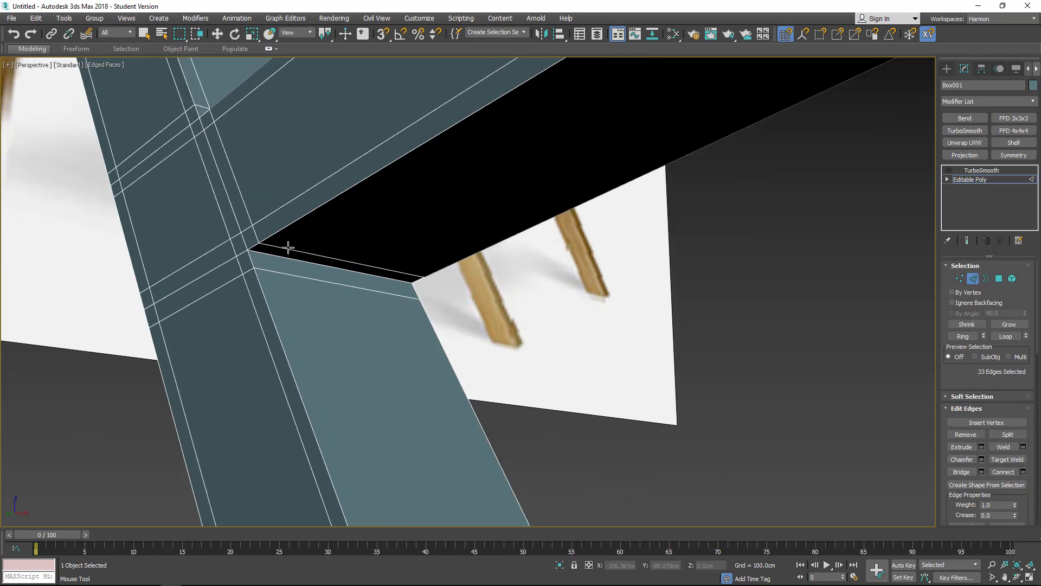
{"action": "scroll", "coordinate": [288, 247], "scroll_direction": "down", "scroll_amount": 1}
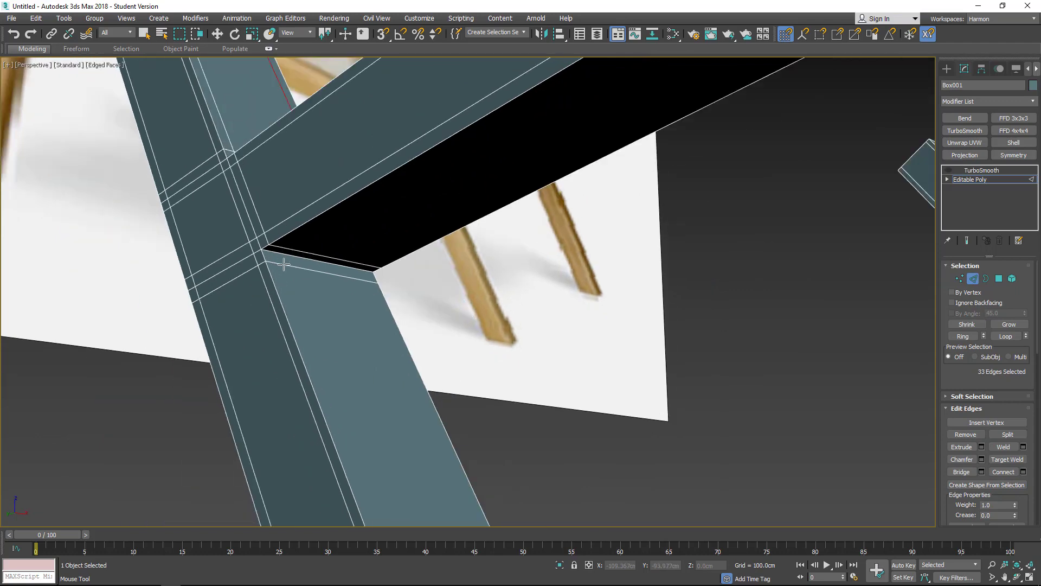
{"action": "scroll", "coordinate": [284, 264], "scroll_direction": "down", "scroll_amount": 1}
{"action": "scroll", "coordinate": [286, 263], "scroll_direction": "down", "scroll_amount": 2}
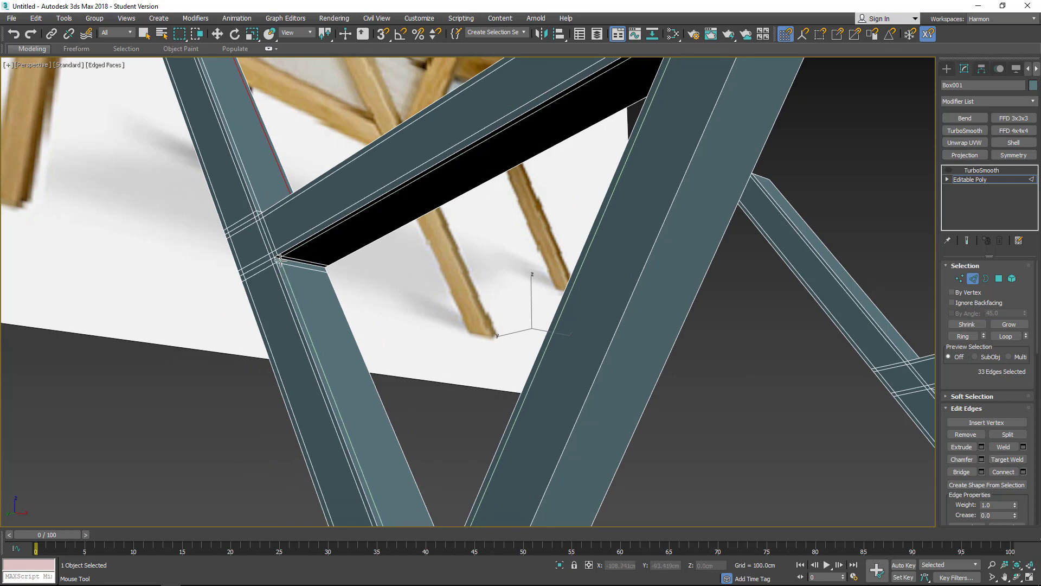
{"action": "double_click", "coordinate": [279, 260]}
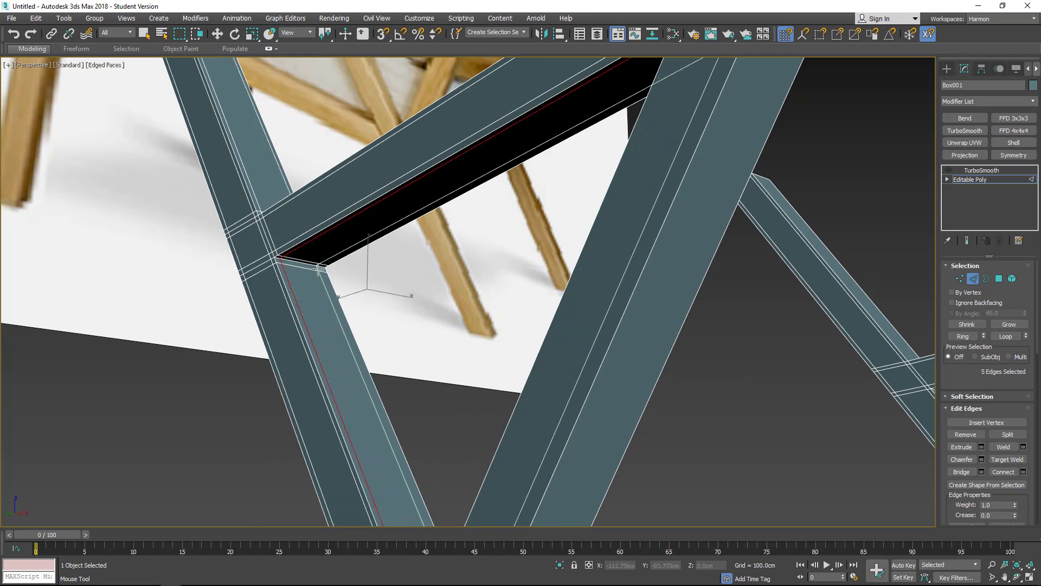
{"action": "middle_click_drag", "start_coordinate": [321, 268], "coordinate": [564, 379], "text": "alt"}
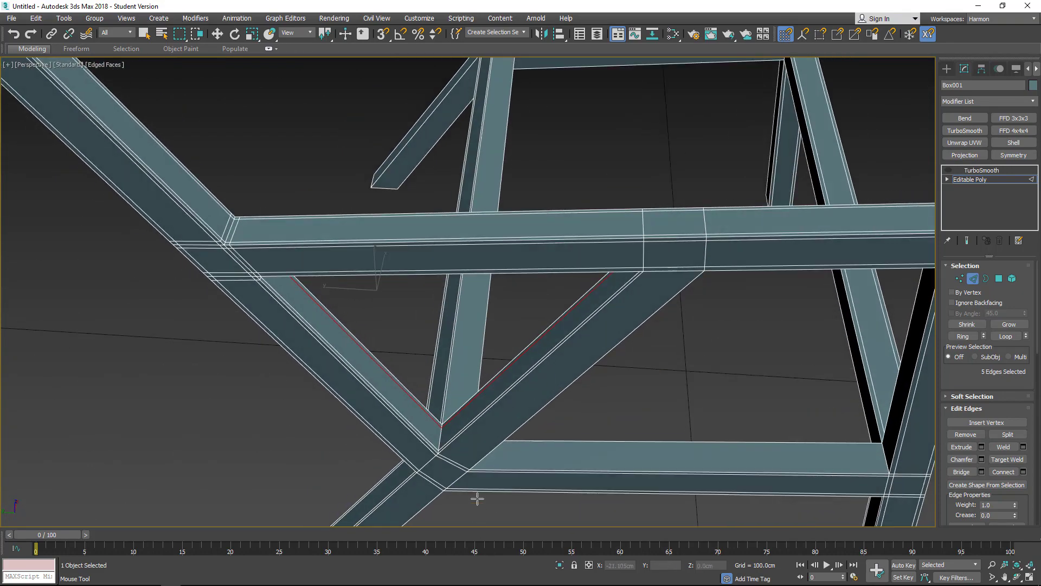
- With Swift Loop, add a supporting edge loop across the slanted back post just above its junction with the strut and seat rail
{"action": "scroll", "coordinate": [402, 429], "scroll_direction": "up", "scroll_amount": 5}
{"action": "middle_click_drag", "start_coordinate": [348, 384], "coordinate": [415, 278]}
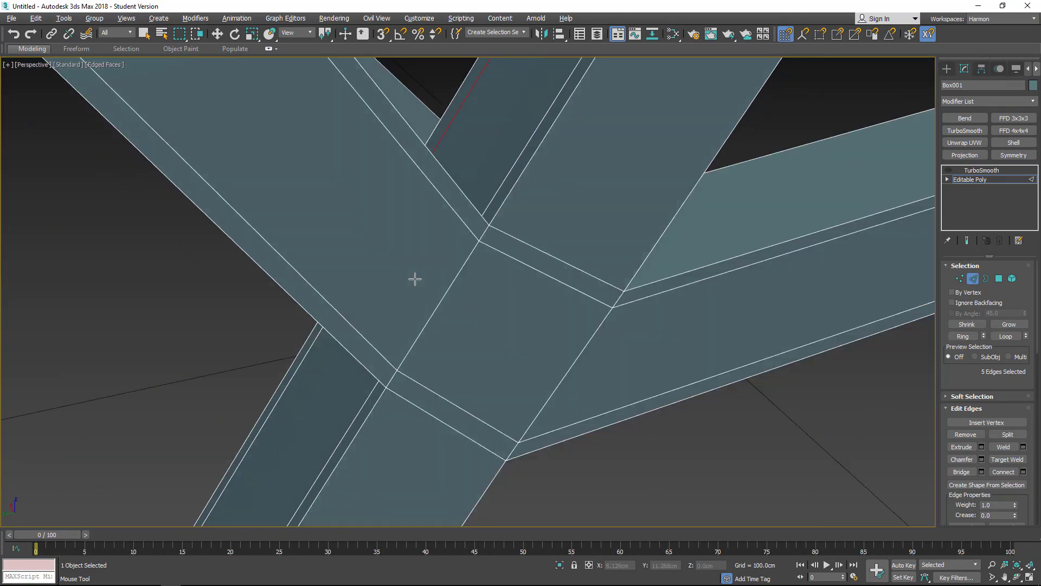
{"action": "left_click", "coordinate": [466, 224]}
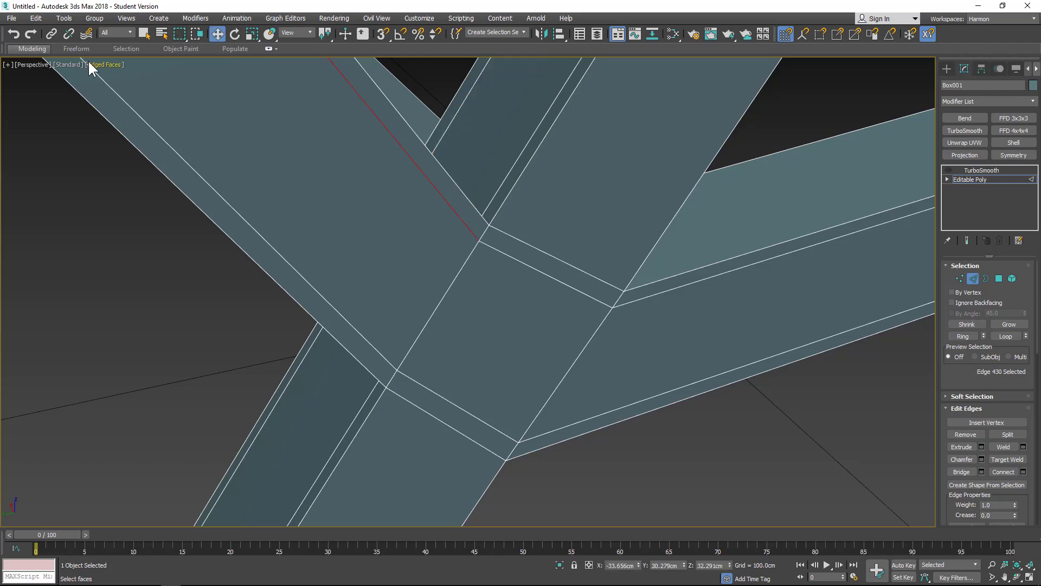
{"action": "left_click", "coordinate": [34, 47]}
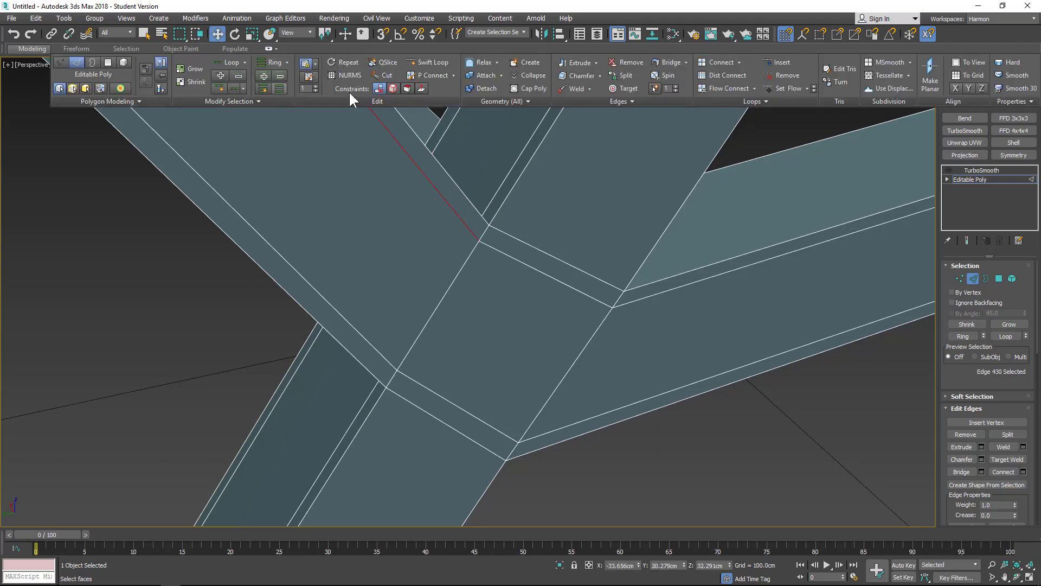
{"action": "left_click", "coordinate": [429, 62]}
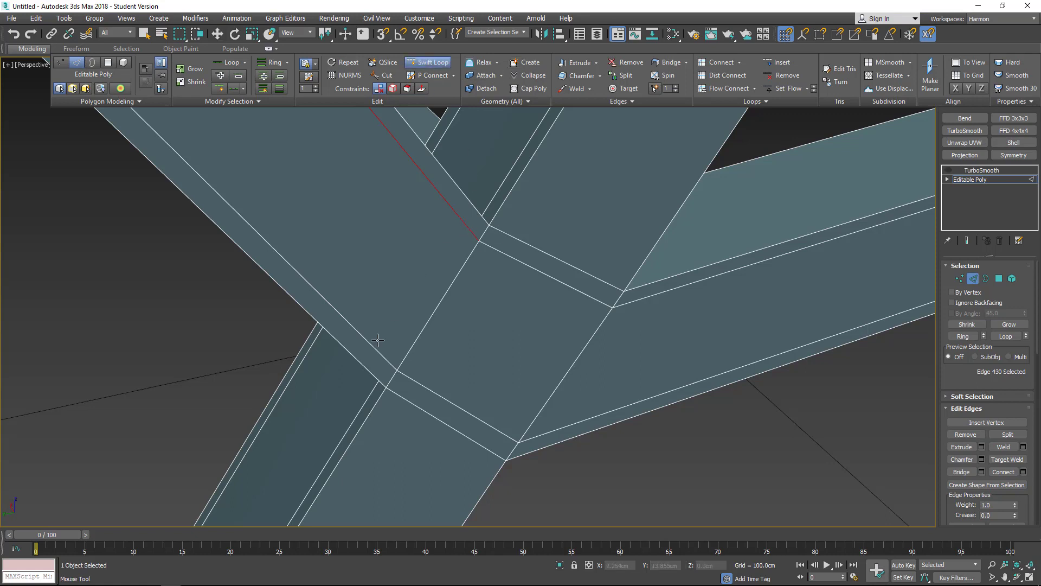
{"action": "scroll", "coordinate": [373, 369], "scroll_direction": "down", "scroll_amount": 3}
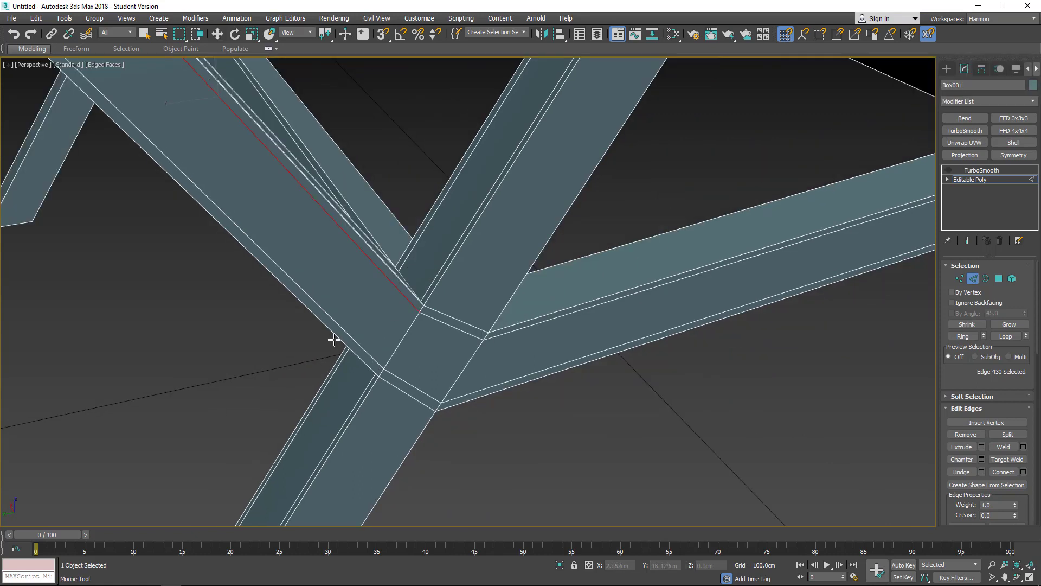
{"action": "left_click", "coordinate": [381, 362]}
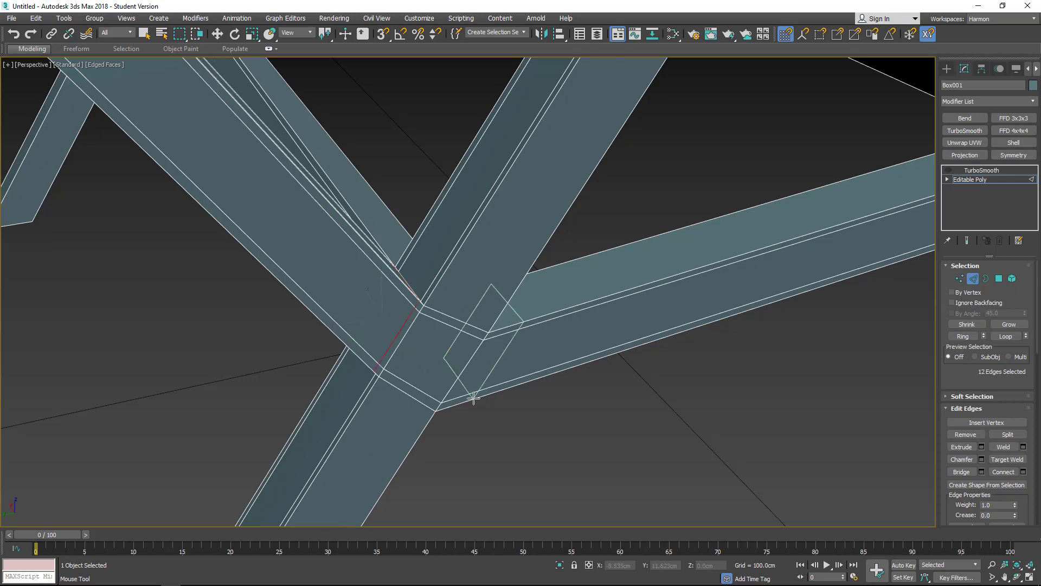
- With Swift Loop, add a loop across the side rail beside the rear joint and lengthwise loops near the edges of the strut and rear leg
{"action": "left_click", "coordinate": [444, 402]}
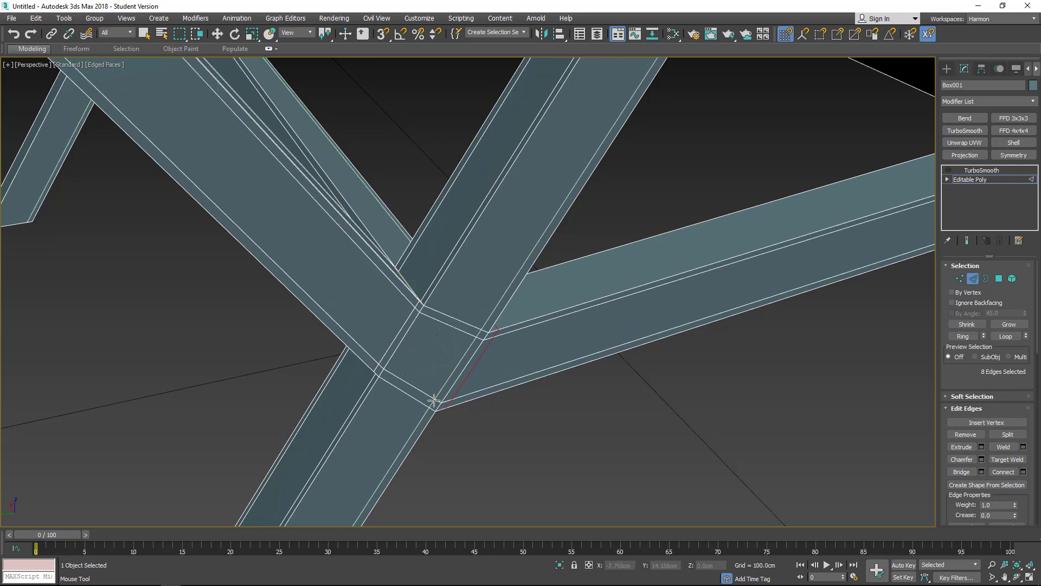
{"action": "left_click", "coordinate": [440, 399]}
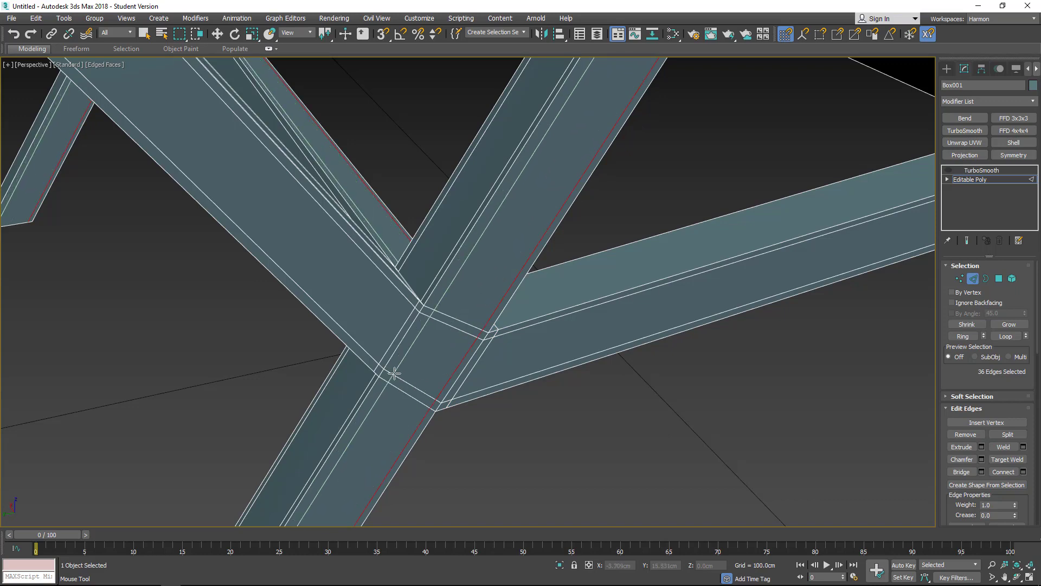
- Add loops near both edges of the inner faces between strut, armrest, front leg and side rail, plus one across the side rail beside the front leg
{"action": "middle_click_drag", "start_coordinate": [460, 373], "coordinate": [398, 367], "text": "alt"}
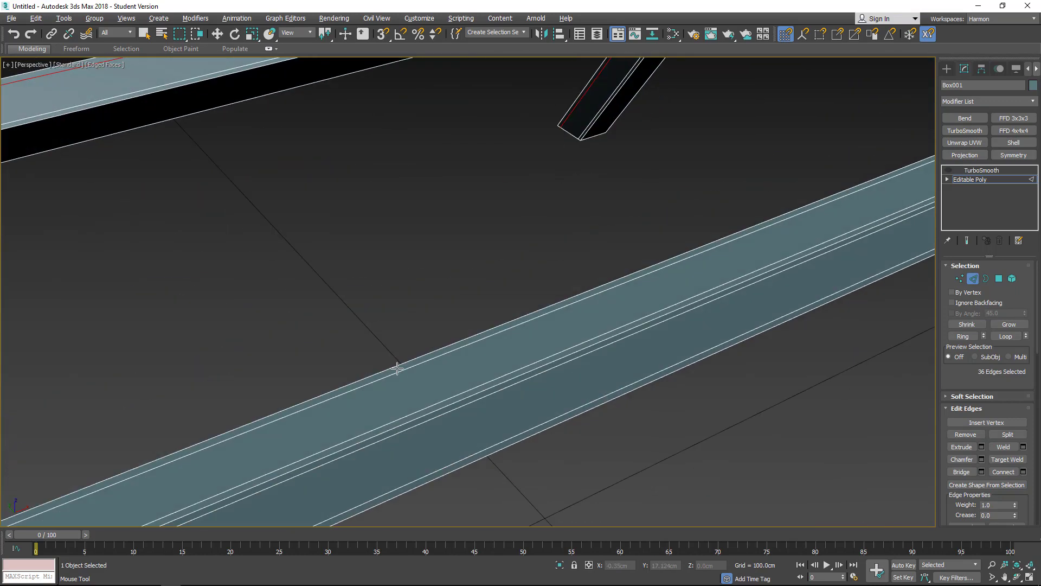
{"action": "scroll", "coordinate": [388, 360], "scroll_direction": "down", "scroll_amount": 2}
{"action": "middle_click_drag", "start_coordinate": [182, 296], "coordinate": [418, 354]}
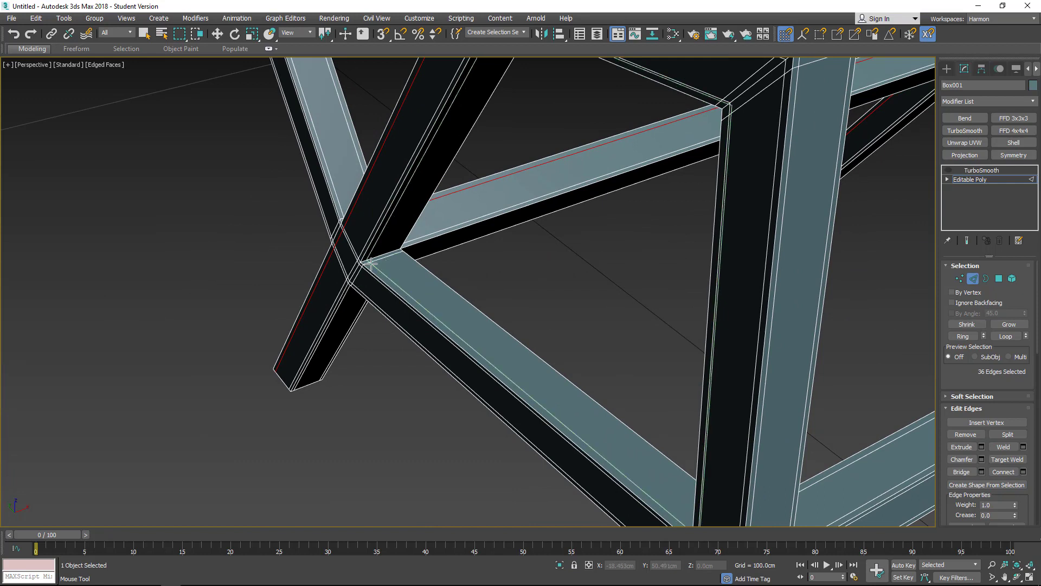
{"action": "scroll", "coordinate": [370, 264], "scroll_direction": "up", "scroll_amount": 2}
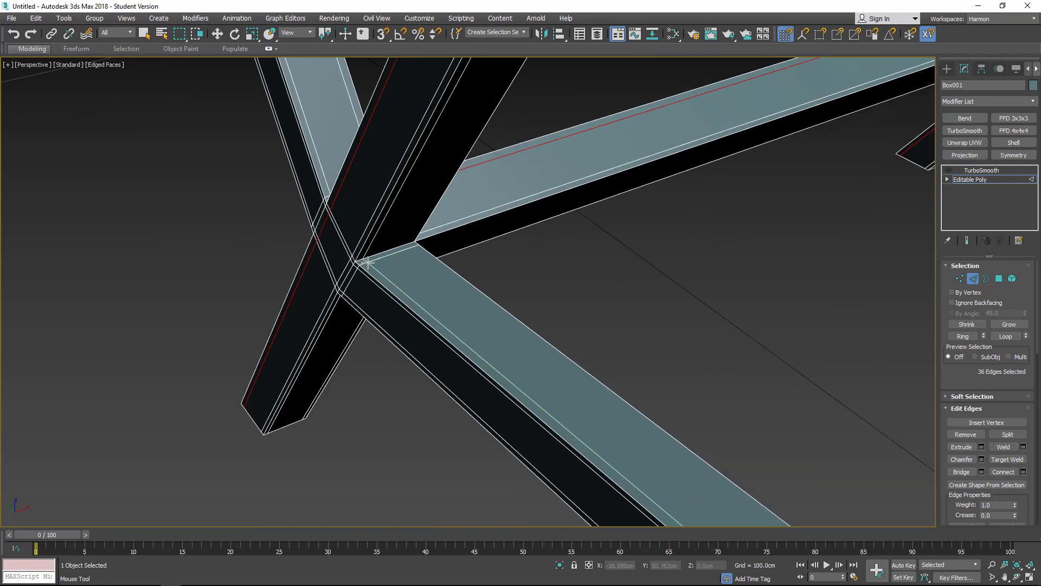
{"action": "left_click", "coordinate": [408, 245]}
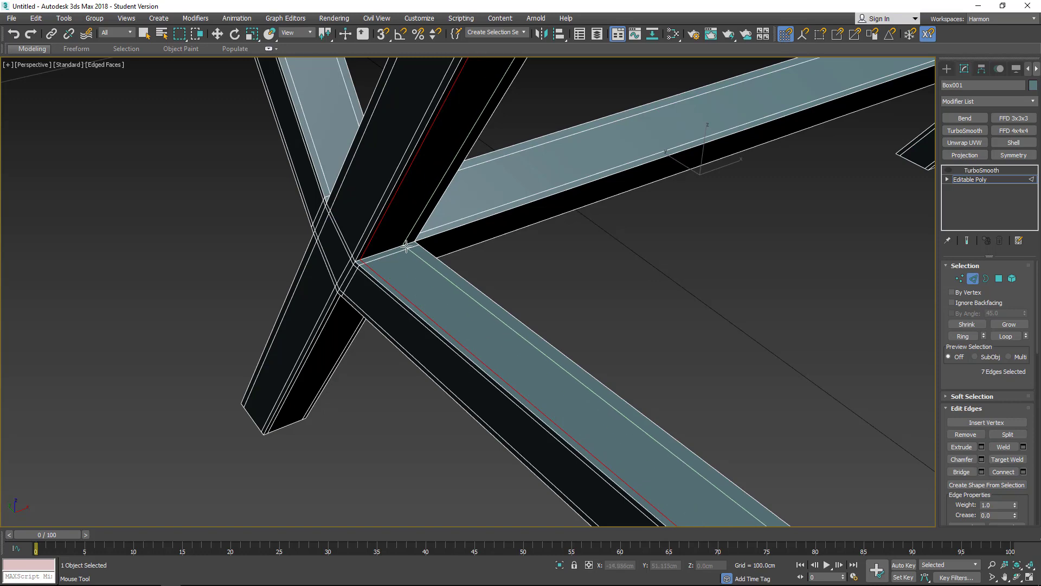
{"action": "middle_click_drag", "start_coordinate": [407, 245], "coordinate": [414, 270], "text": "alt"}
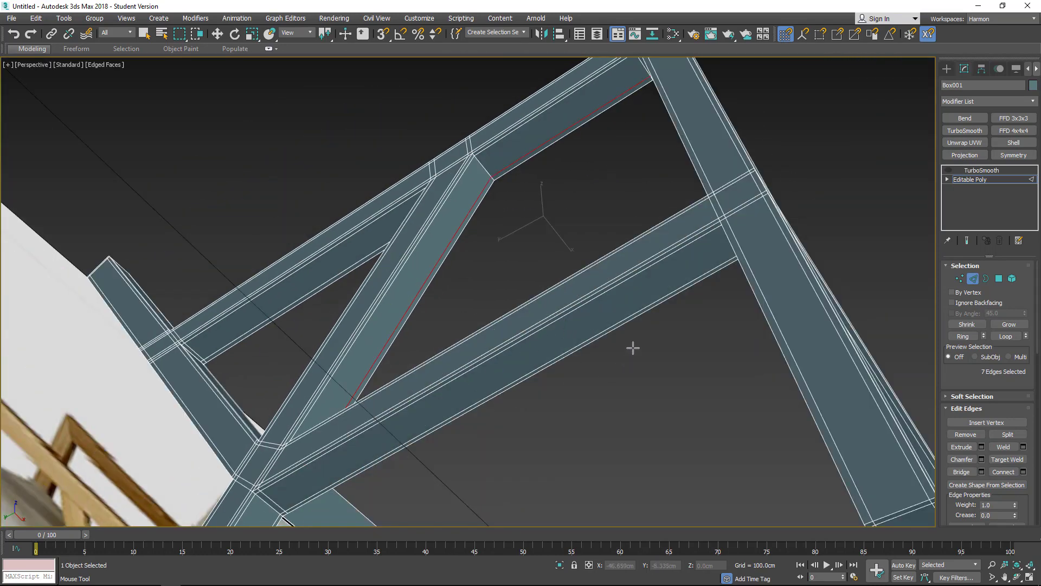
{"action": "left_click", "coordinate": [715, 224]}
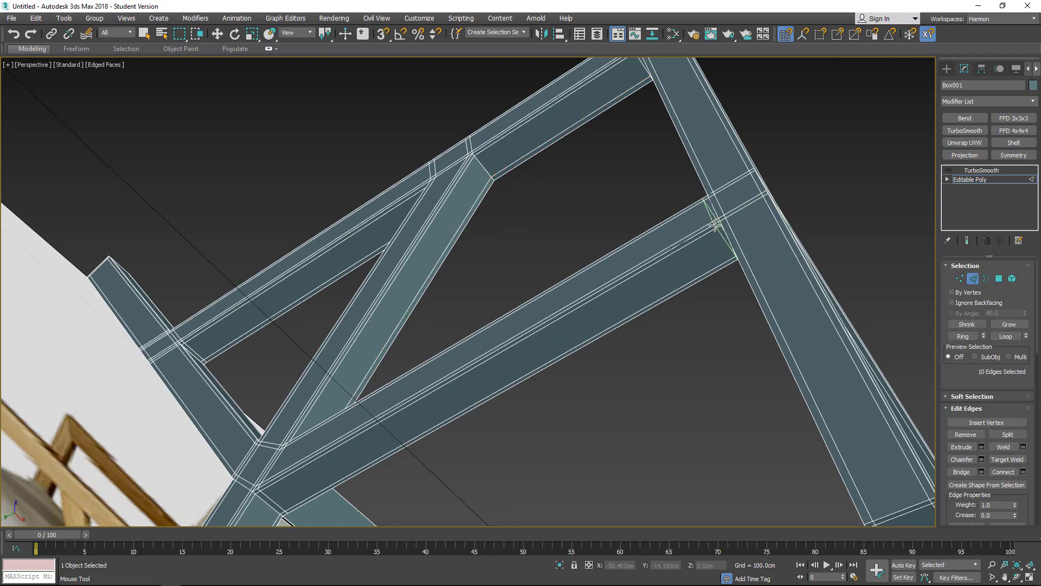
- Add supporting edge loops around the front and rear legs, close to their bottom ends
{"action": "middle_click_drag", "start_coordinate": [811, 421], "coordinate": [676, 423], "text": "alt"}
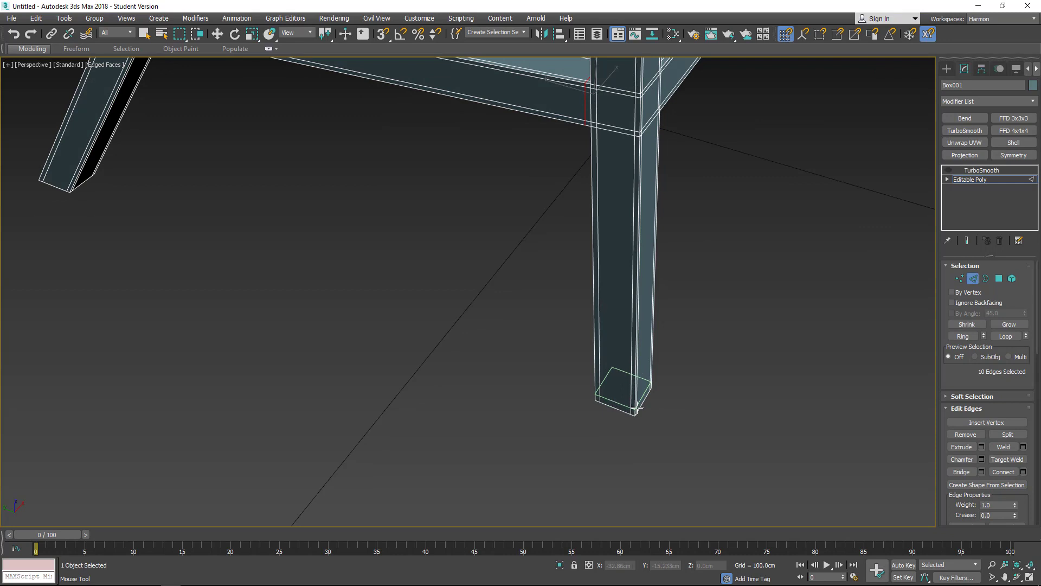
{"action": "left_click", "coordinate": [633, 406]}
{"action": "middle_click_drag", "start_coordinate": [377, 323], "coordinate": [328, 279], "text": "alt"}
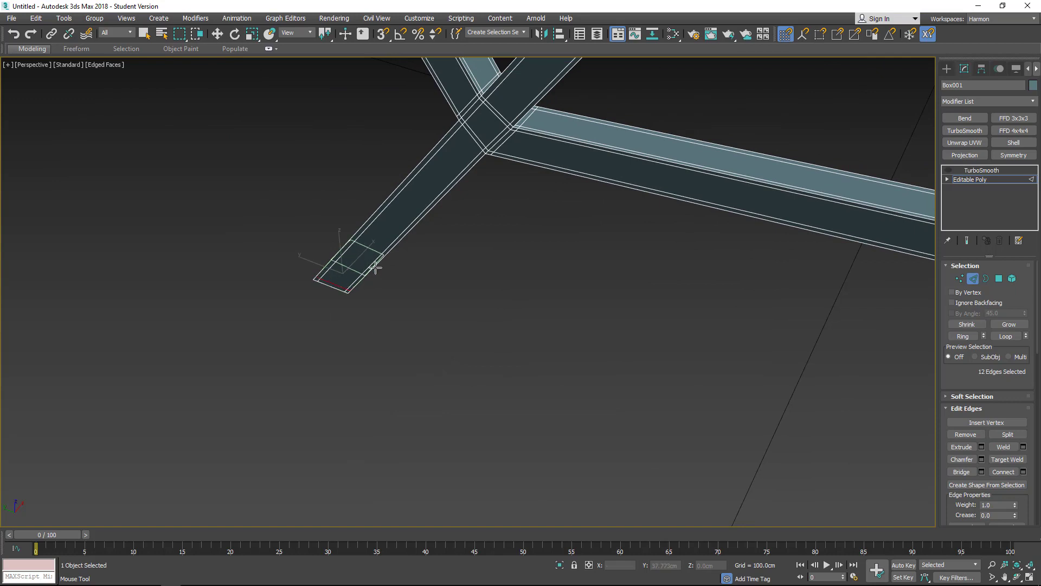
- Add edge loops across the rear leg and diagonal strut, just below and above their joint with the side rail
{"action": "scroll", "coordinate": [466, 133], "scroll_direction": "up", "scroll_amount": 2}
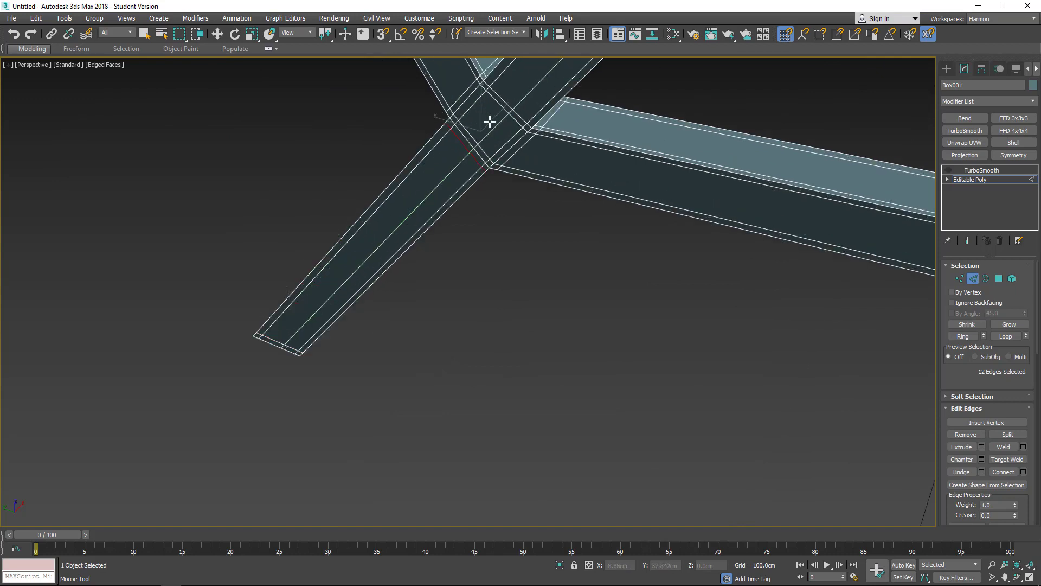
{"action": "middle_click_drag", "start_coordinate": [488, 121], "coordinate": [466, 165]}
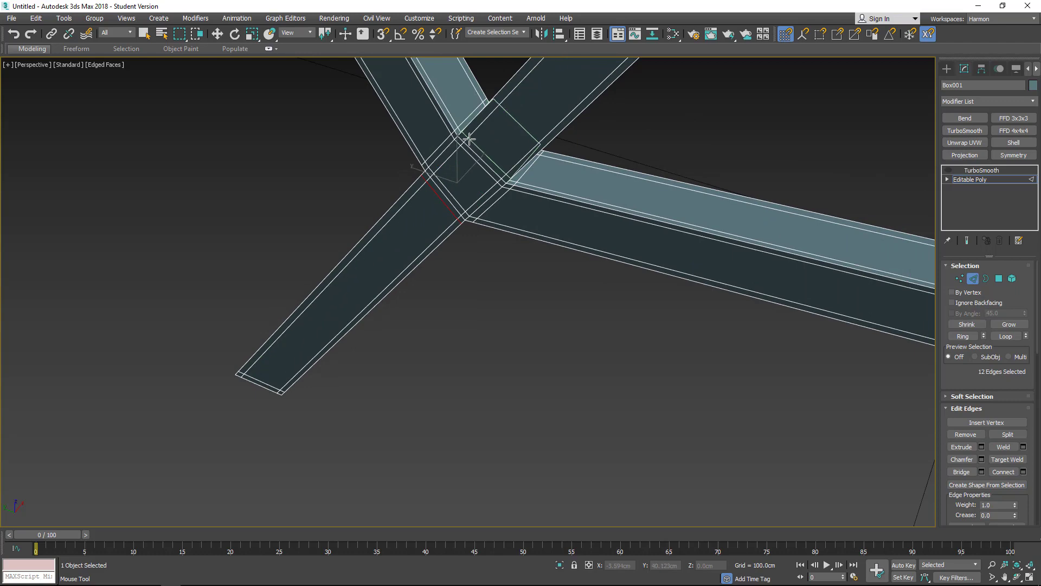
{"action": "scroll", "coordinate": [469, 139], "scroll_direction": "down", "scroll_amount": 5}
{"action": "middle_click_drag", "start_coordinate": [814, 230], "coordinate": [734, 251]}
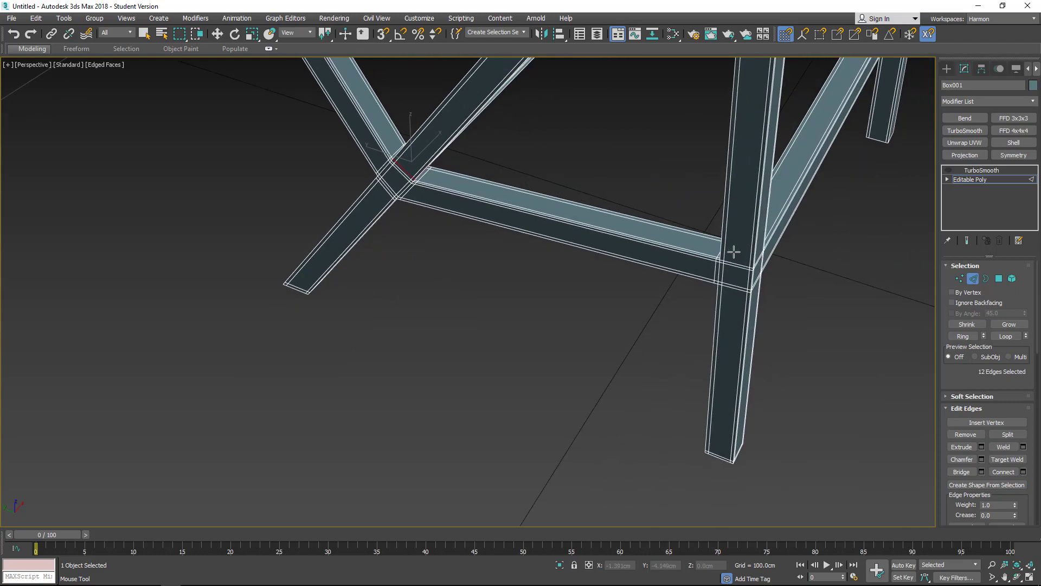
- Add an edge loop across the front leg just below the seat rails and another across the front rail beside the leg
{"action": "scroll", "coordinate": [734, 252], "scroll_direction": "up", "scroll_amount": 4}
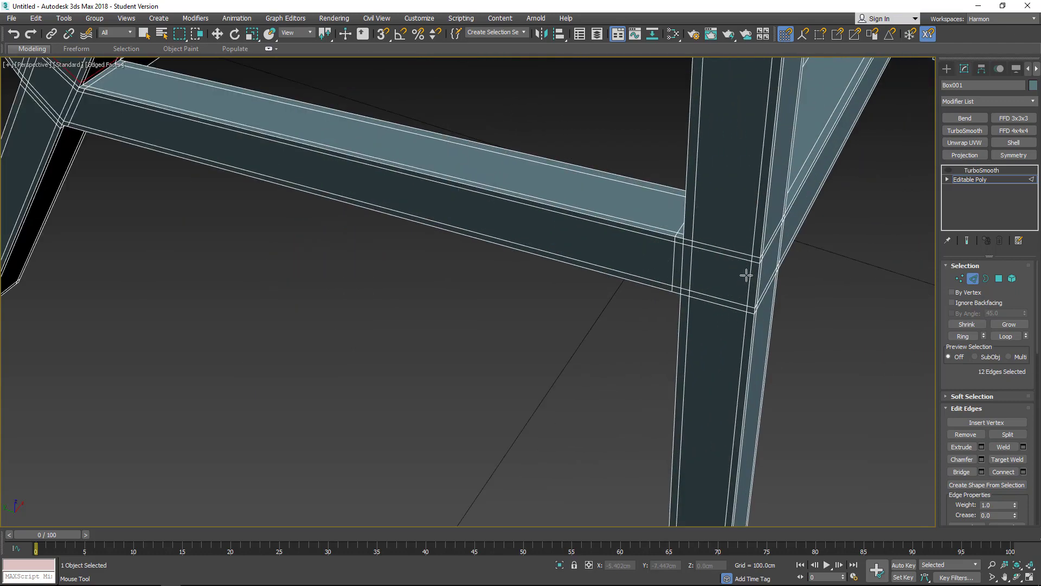
{"action": "left_click", "coordinate": [690, 302]}
{"action": "scroll", "coordinate": [690, 296], "scroll_direction": "down", "scroll_amount": 2}
{"action": "middle_click_drag", "start_coordinate": [759, 266], "coordinate": [677, 255], "text": "alt"}
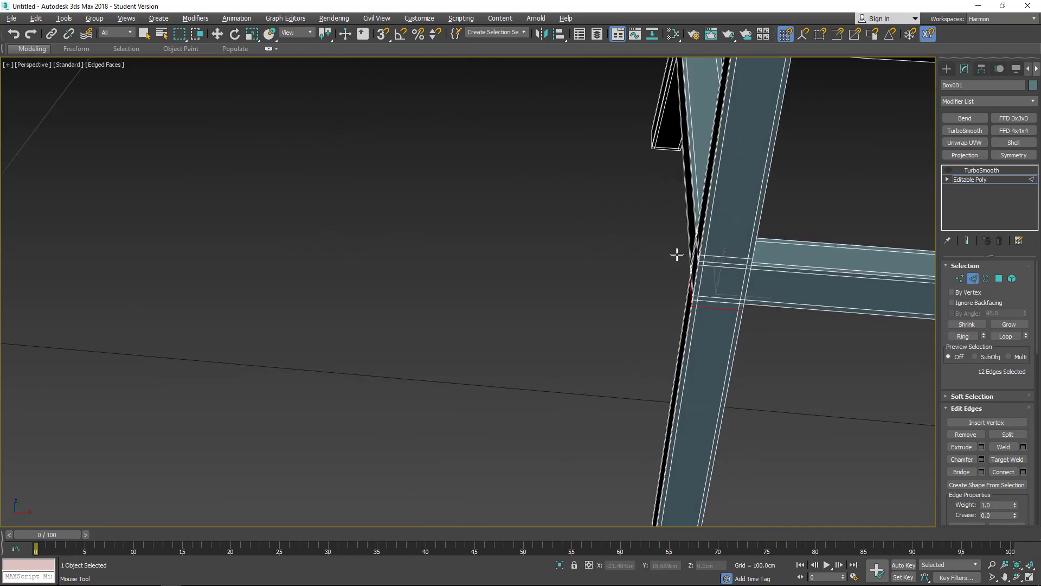
{"action": "left_click", "coordinate": [758, 270]}
{"action": "middle_click_drag", "start_coordinate": [811, 291], "coordinate": [419, 310]}
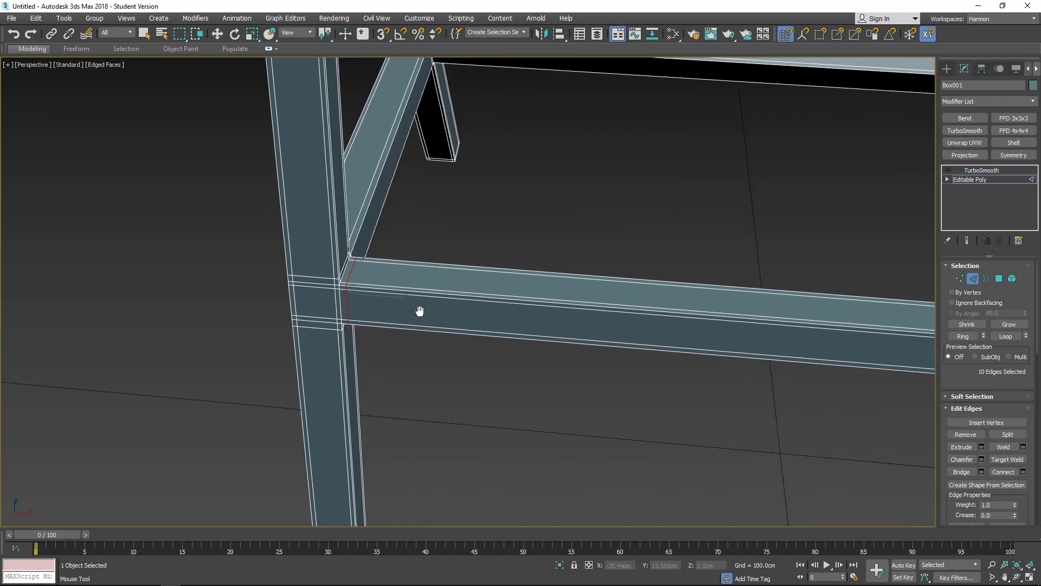
- Add a supporting edge loop across the rear crossbar, close to its joint with the rear leg and back post
{"action": "middle_click_drag", "start_coordinate": [430, 240], "coordinate": [373, 205], "text": "alt"}
{"action": "middle_click_drag", "start_coordinate": [865, 239], "coordinate": [762, 320]}
{"action": "middle_click_drag", "start_coordinate": [471, 127], "coordinate": [429, 61], "text": "alt"}
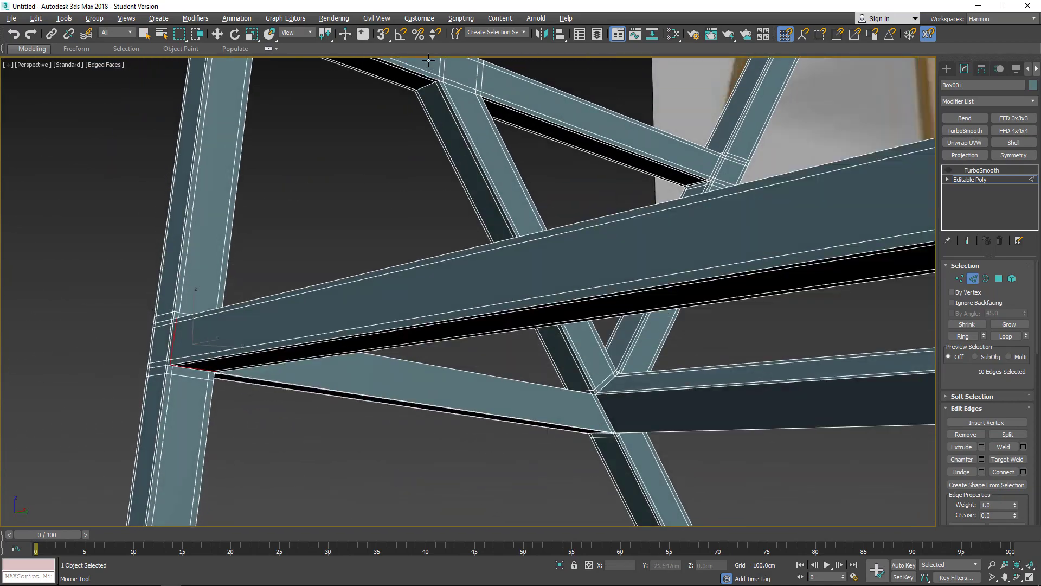
{"action": "mouse_move", "coordinate": [661, 431]}
{"action": "middle_mouse_down", "text": "alt"}
{"action": "mouse_move", "coordinate": [610, 430]}
{"action": "mouse_move", "coordinate": [668, 416]}
{"action": "mouse_move", "coordinate": [677, 437]}
{"action": "middle_mouse_up", "text": "alt"}
{"action": "scroll", "coordinate": [432, 443], "scroll_direction": "up", "scroll_amount": 4}
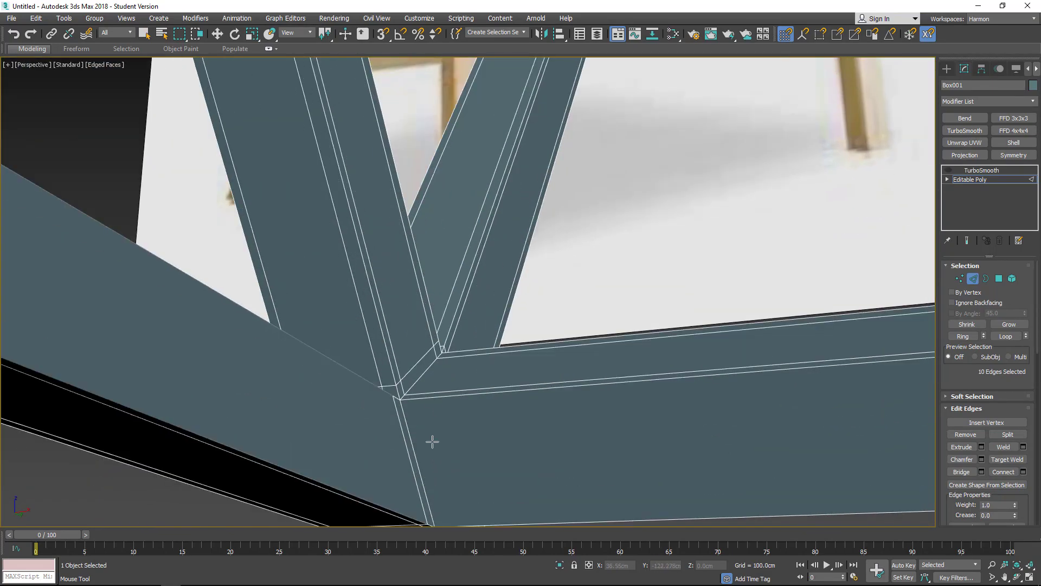
{"action": "scroll", "coordinate": [423, 401], "scroll_direction": "down", "scroll_amount": 2}
{"action": "middle_click_drag", "start_coordinate": [423, 385], "coordinate": [420, 337], "text": "alt"}
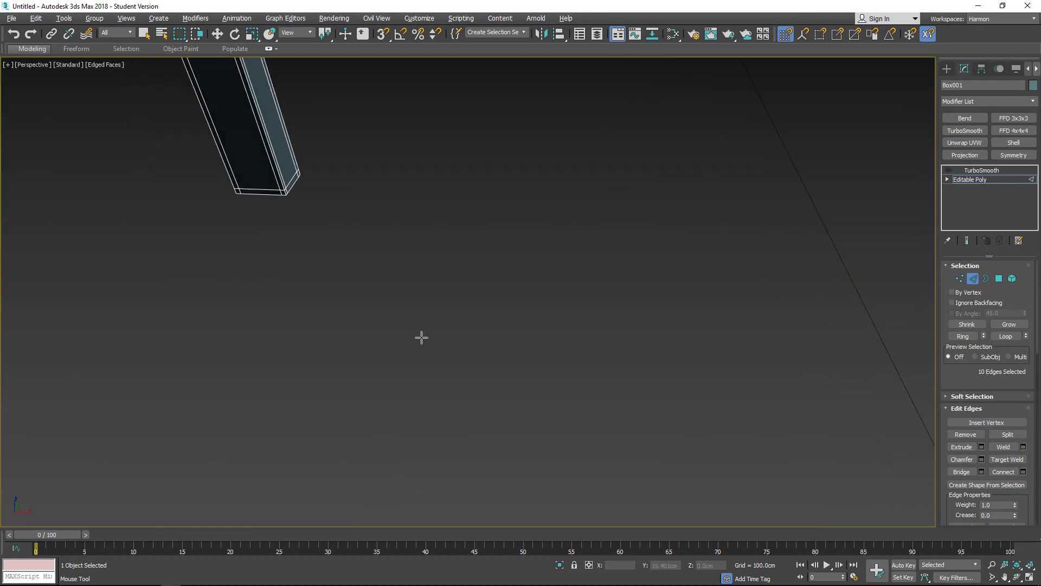
{"action": "scroll", "coordinate": [421, 337], "scroll_direction": "down", "scroll_amount": 4}
{"action": "middle_click_drag", "start_coordinate": [315, 169], "coordinate": [446, 501]}
{"action": "scroll", "coordinate": [395, 335], "scroll_direction": "up", "scroll_amount": 5}
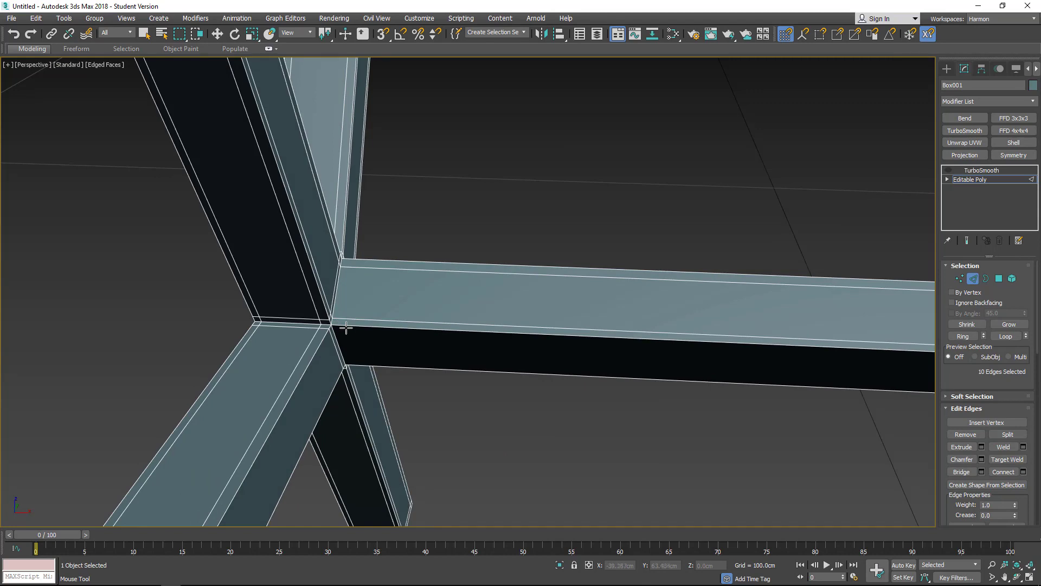
{"action": "scroll", "coordinate": [346, 327], "scroll_direction": "down", "scroll_amount": 1}
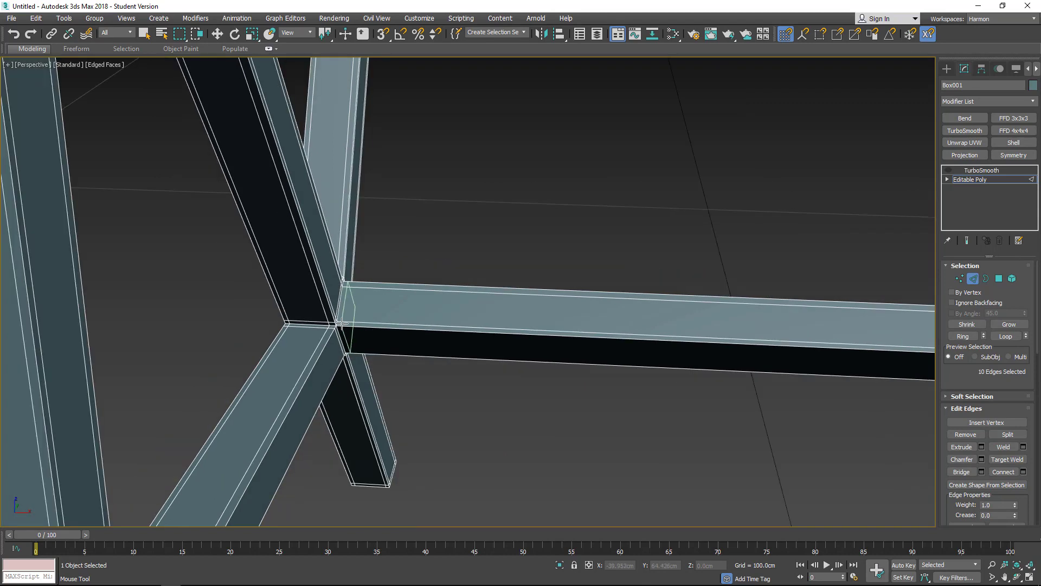
{"action": "scroll", "coordinate": [396, 326], "scroll_direction": "down", "scroll_amount": 2}
{"action": "middle_click_drag", "start_coordinate": [400, 319], "coordinate": [281, 322], "text": "alt"}
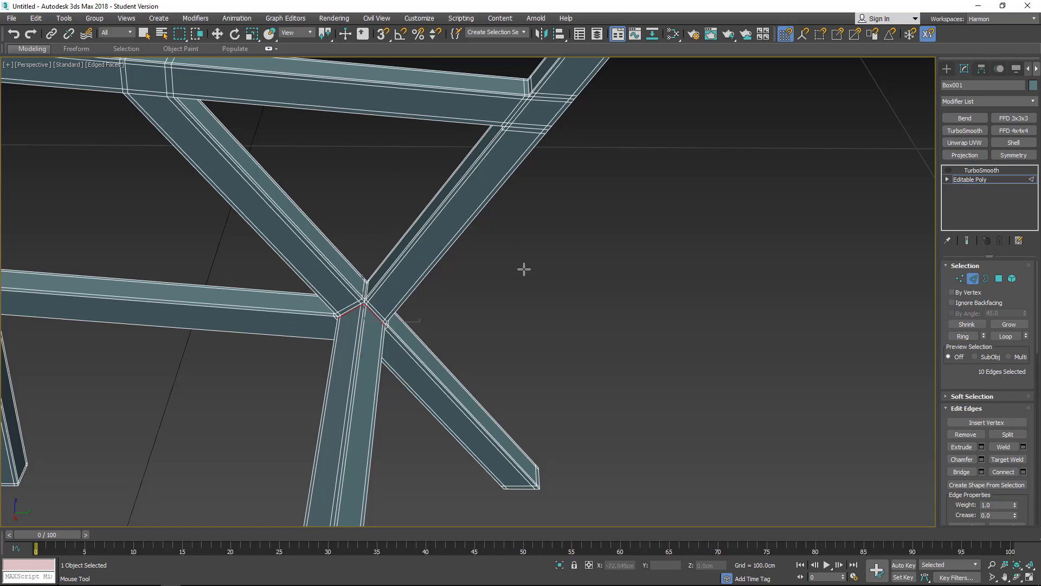
- Add a supporting edge loop across the diagonal strut just below its junction with the armrest
{"action": "middle_click_drag", "start_coordinate": [161, 169], "coordinate": [337, 318]}
{"action": "scroll", "coordinate": [338, 317], "scroll_direction": "down", "scroll_amount": 1}
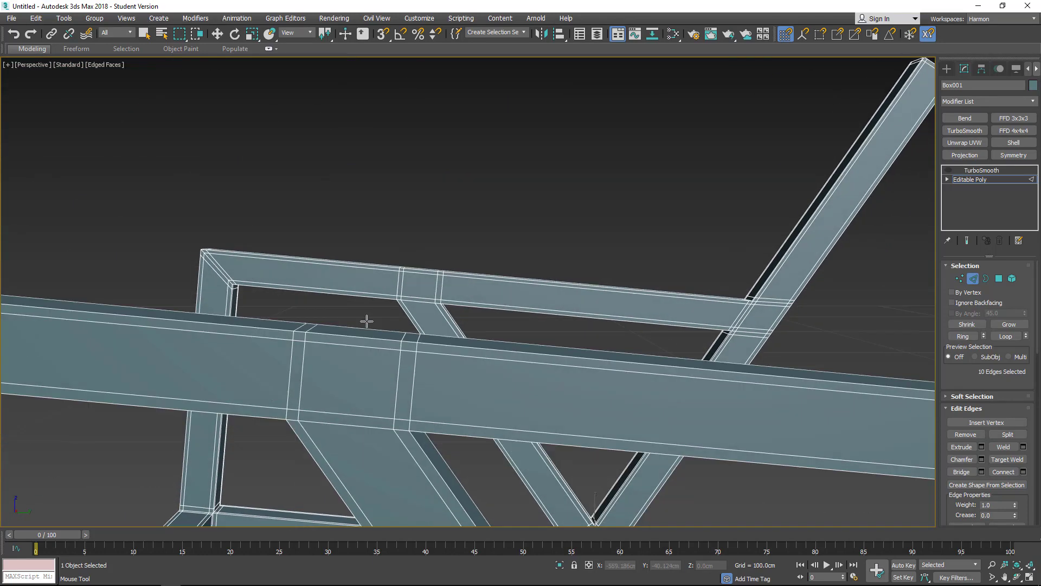
{"action": "scroll", "coordinate": [370, 319], "scroll_direction": "up", "scroll_amount": 3}
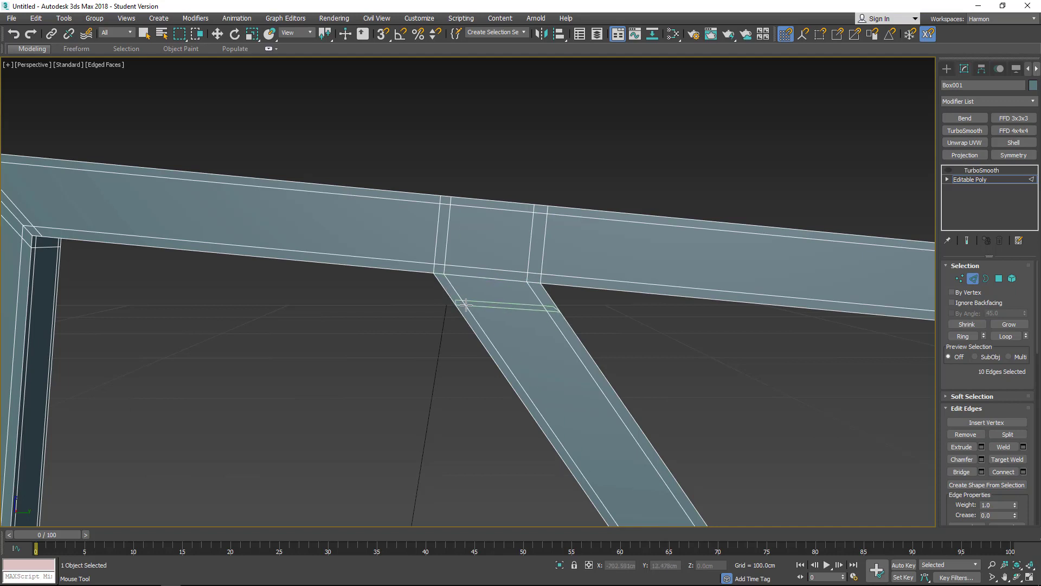
{"action": "middle_click_drag", "start_coordinate": [460, 295], "coordinate": [449, 302], "text": "alt"}
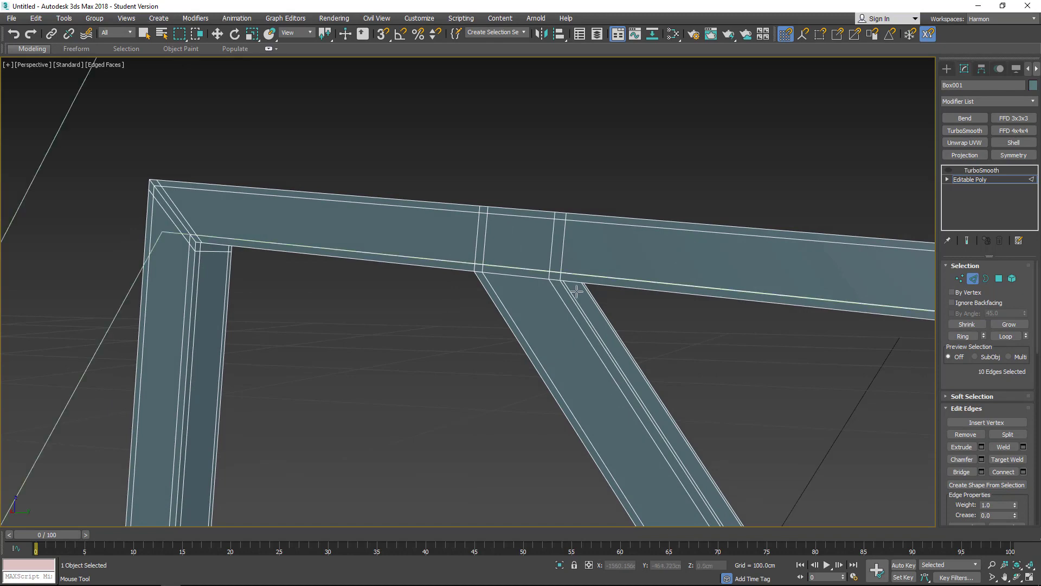
{"action": "middle_click_drag", "start_coordinate": [568, 293], "coordinate": [569, 293], "text": "alt"}
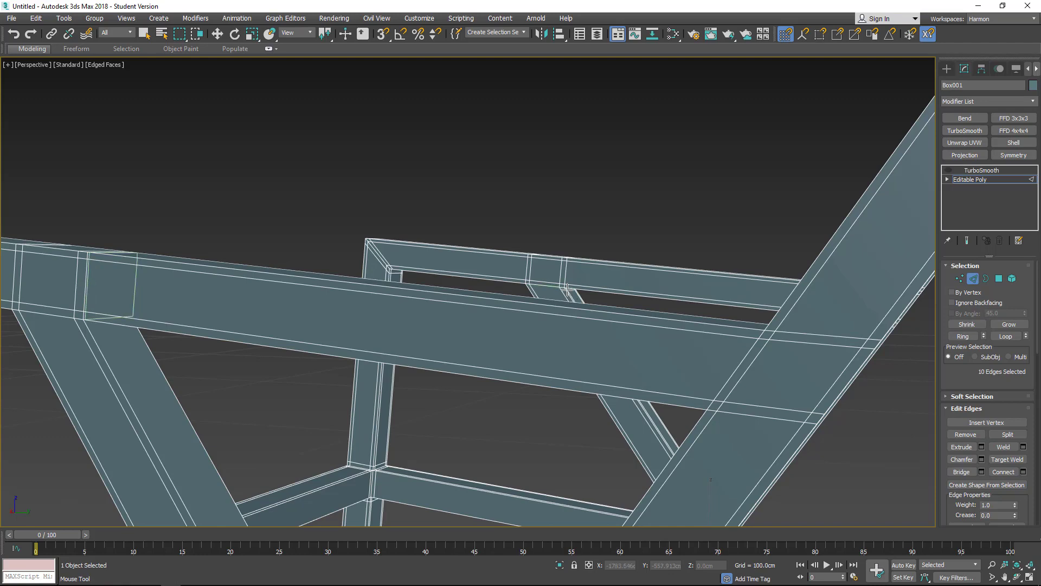
{"action": "left_click", "coordinate": [567, 292], "text": "ctrl"}
{"action": "middle_click_drag", "start_coordinate": [568, 292], "coordinate": [446, 282], "text": "alt"}
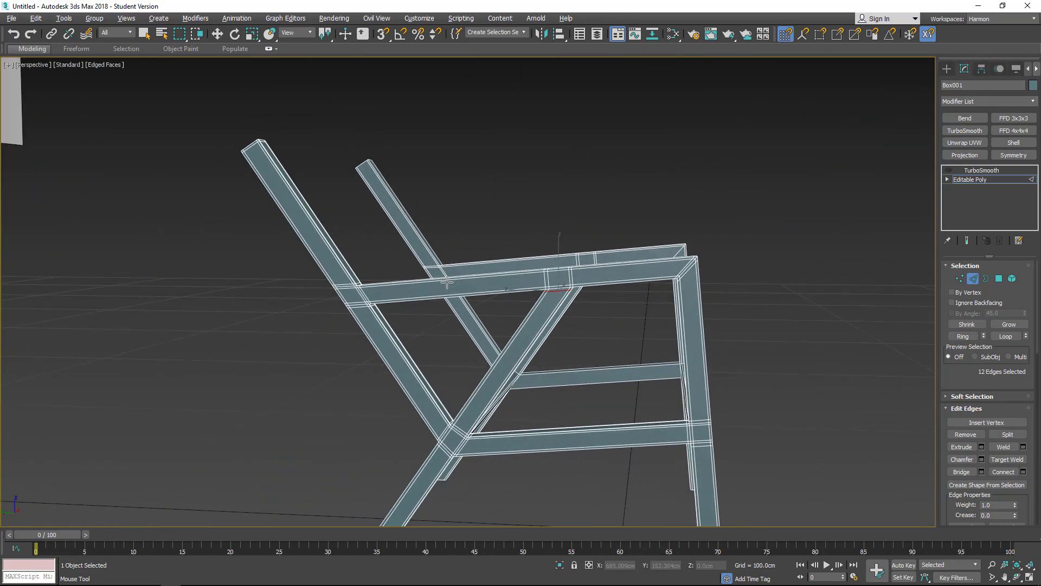
- Leave edge editing and turn on the TurboSmooth modifier for the whole chair frame
{"action": "middle_click_drag", "start_coordinate": [615, 323], "coordinate": [522, 313], "text": "alt"}
{"action": "scroll", "coordinate": [634, 448], "scroll_direction": "down", "scroll_amount": 5}
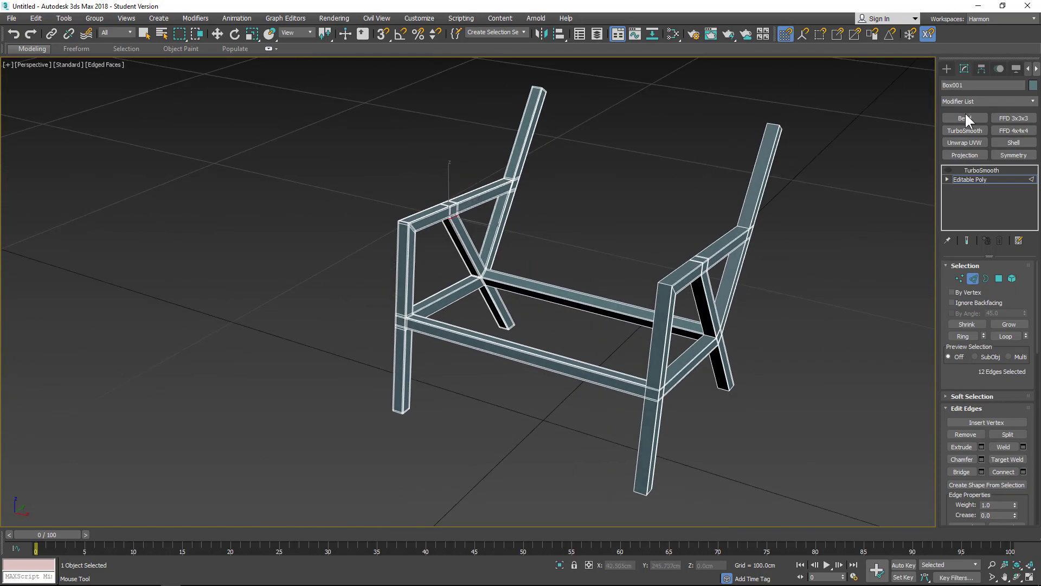
{"action": "left_click", "coordinate": [971, 179]}
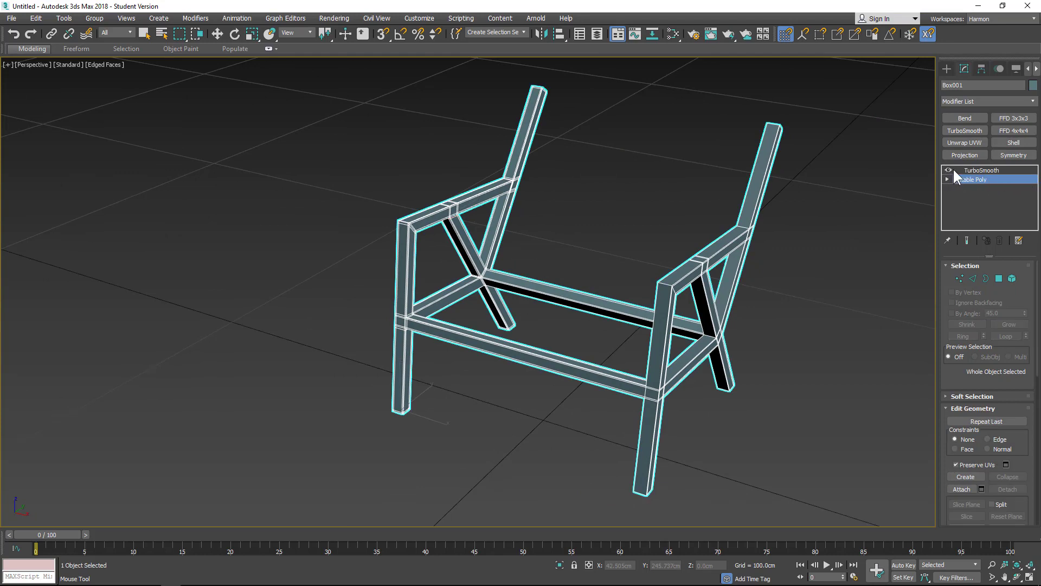
{"action": "left_click", "coordinate": [975, 170]}
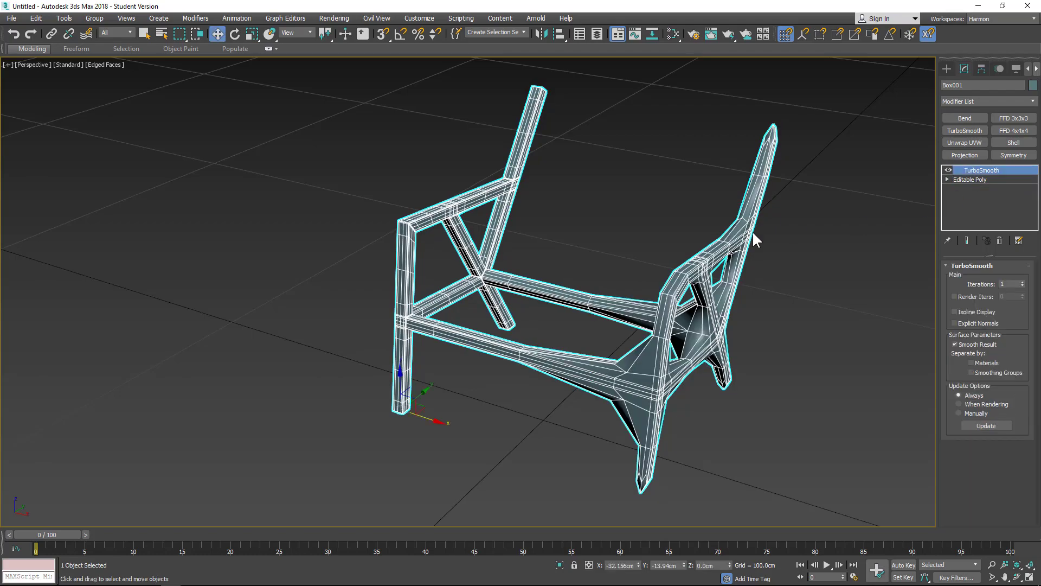
{"action": "key", "text": "w"}
- Inspect the smoothed armrest, its front corner and the strut joint for distortion, and switch the TurboSmooth display off again
{"action": "middle_click_drag", "start_coordinate": [753, 230], "coordinate": [524, 260], "text": "alt"}
{"action": "scroll", "coordinate": [524, 260], "scroll_direction": "up", "scroll_amount": 5}
{"action": "scroll", "coordinate": [496, 292], "scroll_direction": "down", "scroll_amount": 5}
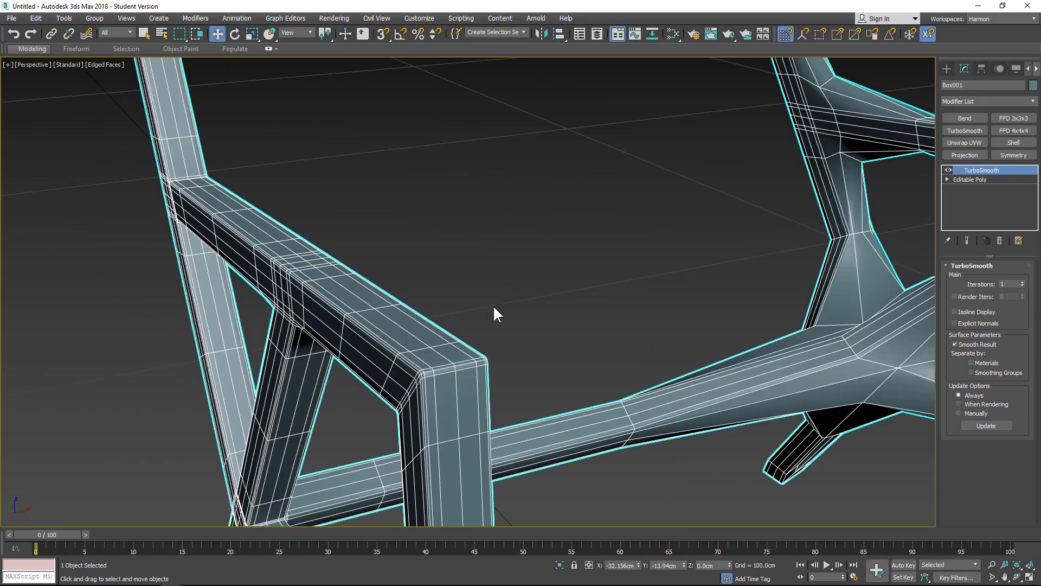
{"action": "middle_click_drag", "start_coordinate": [412, 377], "coordinate": [415, 363], "text": "alt"}
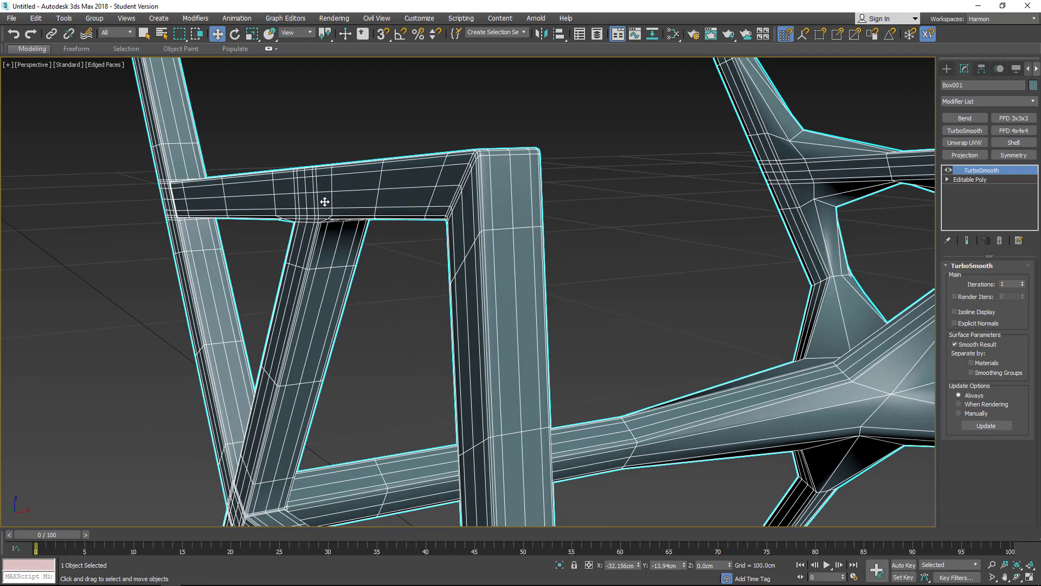
{"action": "middle_click_drag", "start_coordinate": [286, 217], "coordinate": [531, 269], "text": "alt"}
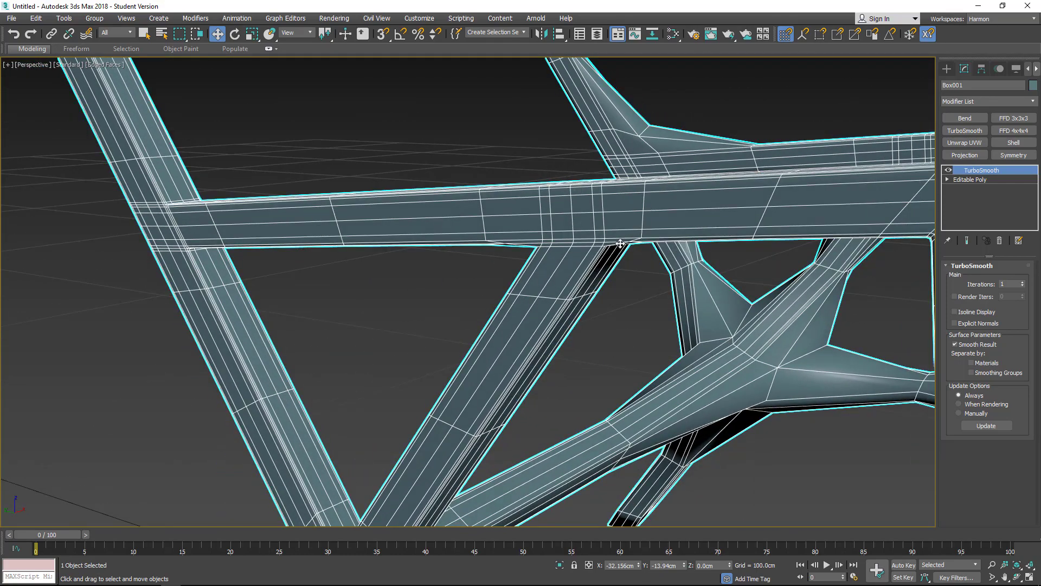
{"action": "scroll", "coordinate": [629, 243], "scroll_direction": "up", "scroll_amount": 3}
{"action": "middle_click_drag", "start_coordinate": [603, 233], "coordinate": [547, 216], "text": "alt"}
{"action": "scroll", "coordinate": [600, 222], "scroll_direction": "down", "scroll_amount": 3}
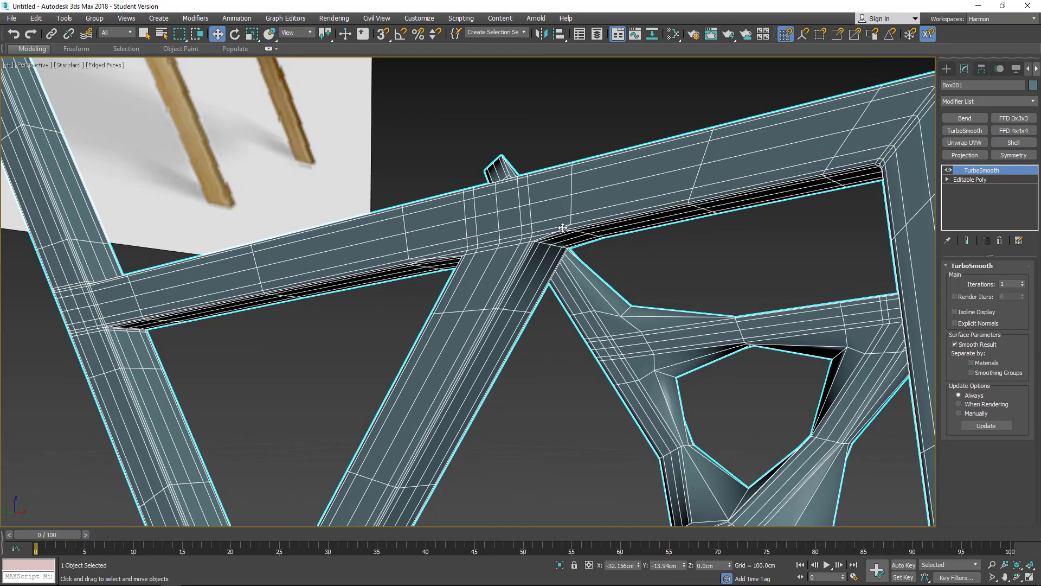
{"action": "left_click", "coordinate": [949, 169]}
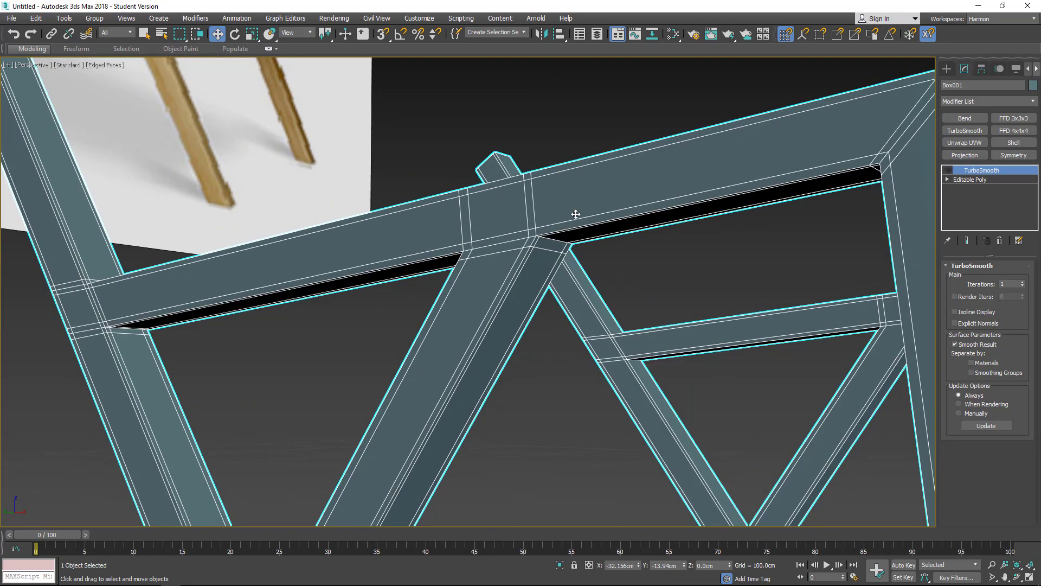
- Add supporting edge loops across the armrest on both sides of its joint with the diagonal strut using Swift Loop
{"action": "middle_click_drag", "start_coordinate": [576, 214], "coordinate": [529, 204], "text": "alt"}
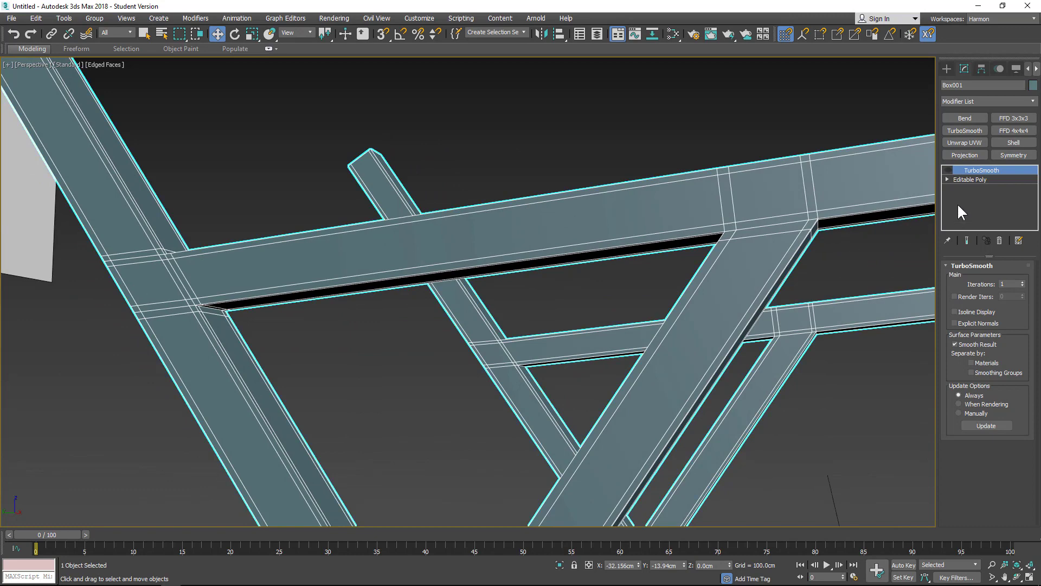
{"action": "left_click", "coordinate": [968, 179]}
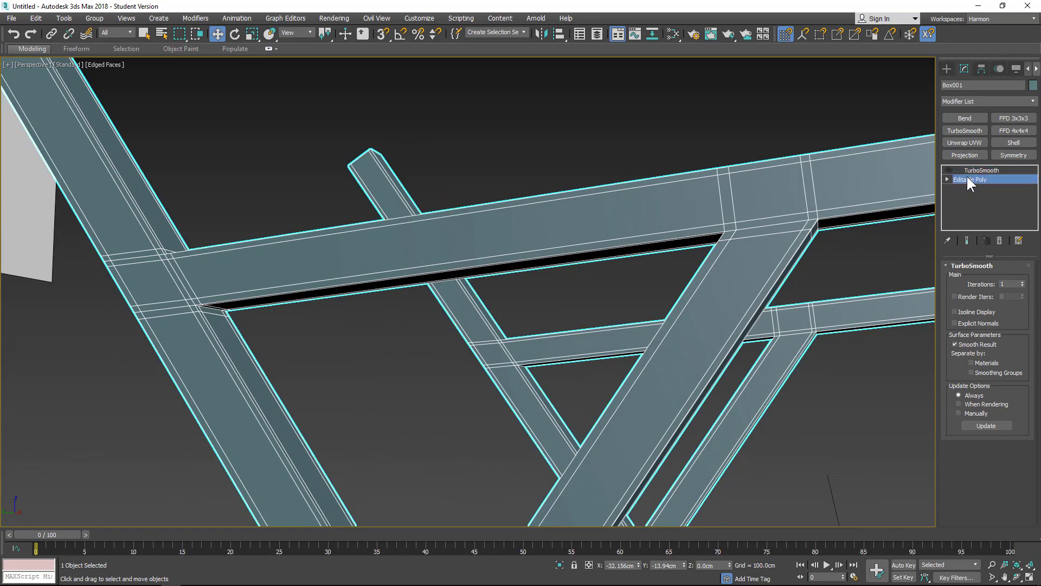
{"action": "left_click", "coordinate": [31, 49]}
{"action": "left_click", "coordinate": [746, 63]}
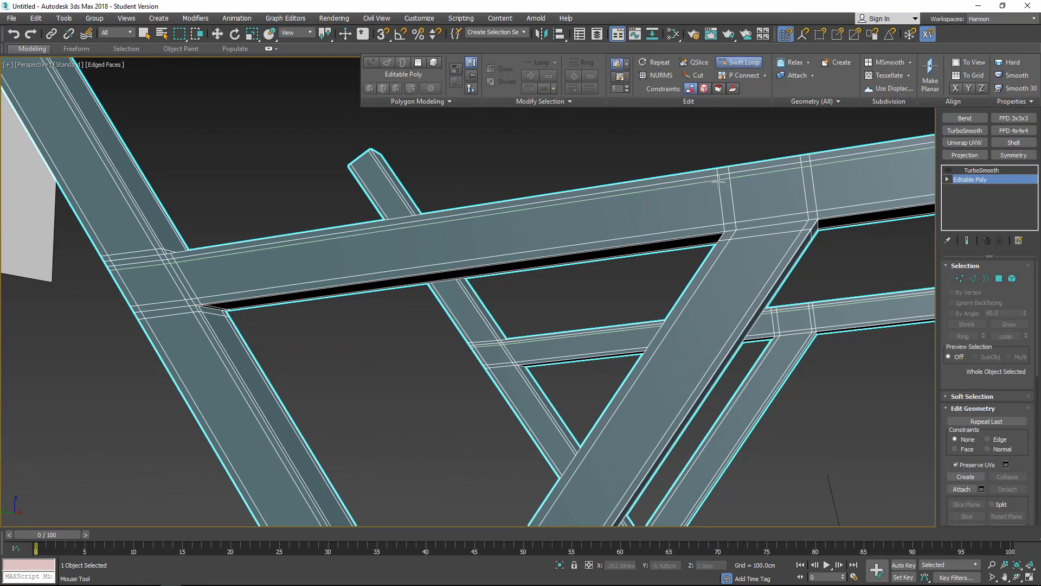
{"action": "left_click", "coordinate": [712, 203]}
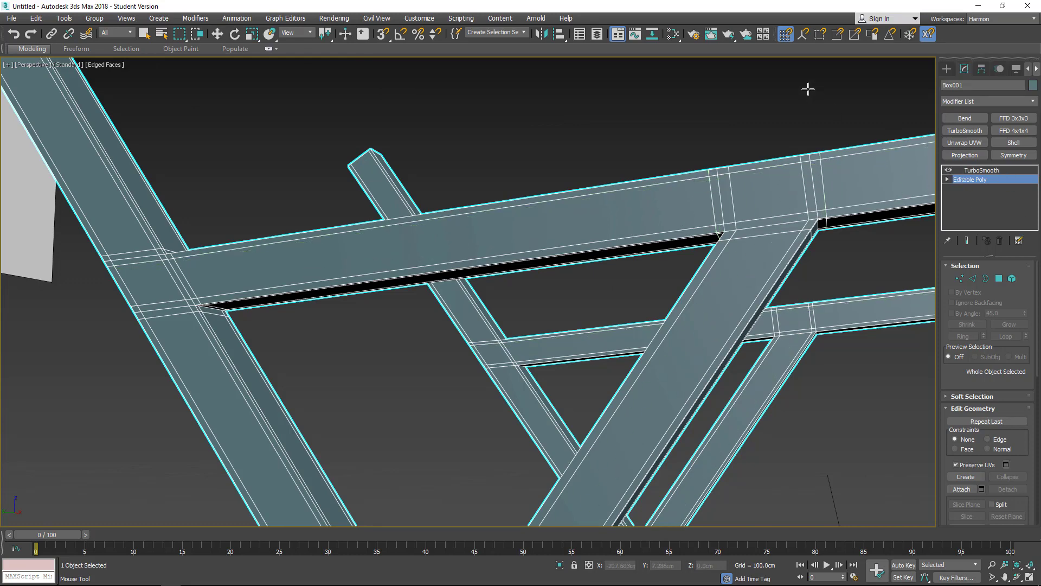
- Show the smoothed end result while working on the Editable Poly base, and set the TurboSmooth iterations to 2
{"action": "left_click", "coordinate": [967, 240]}
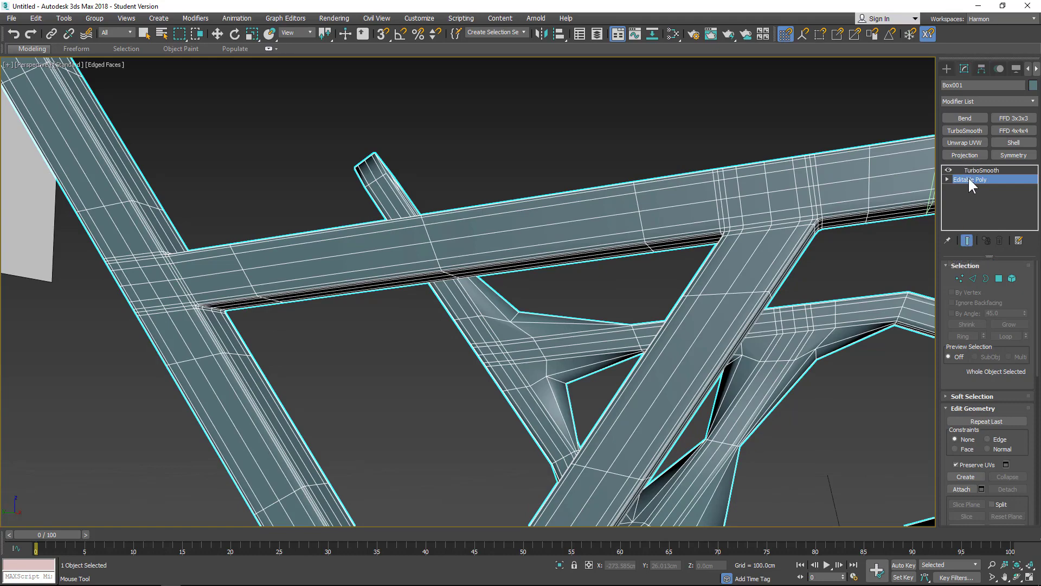
{"action": "left_click", "coordinate": [978, 166]}
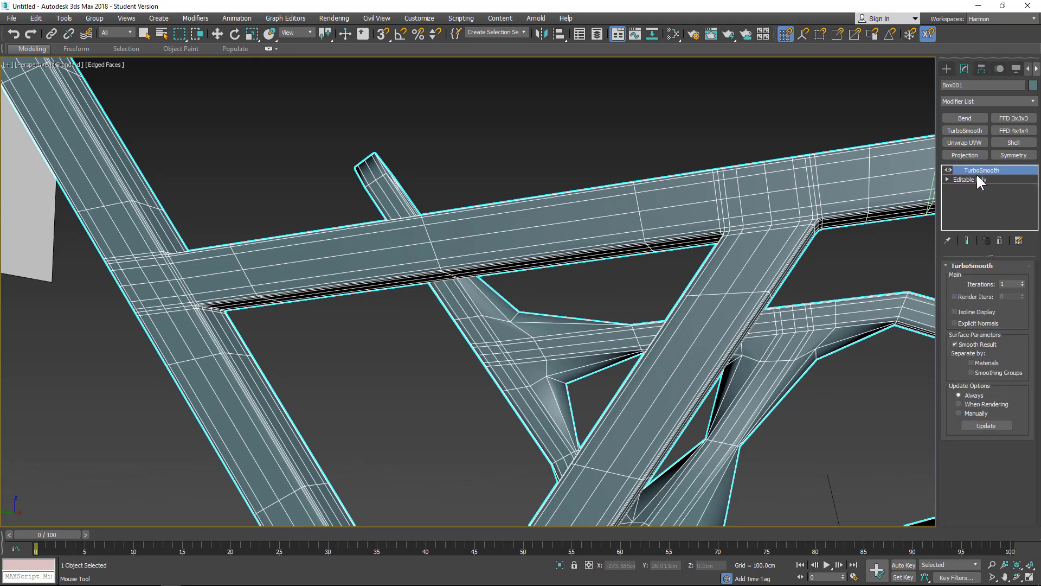
{"action": "left_click", "coordinate": [971, 179]}
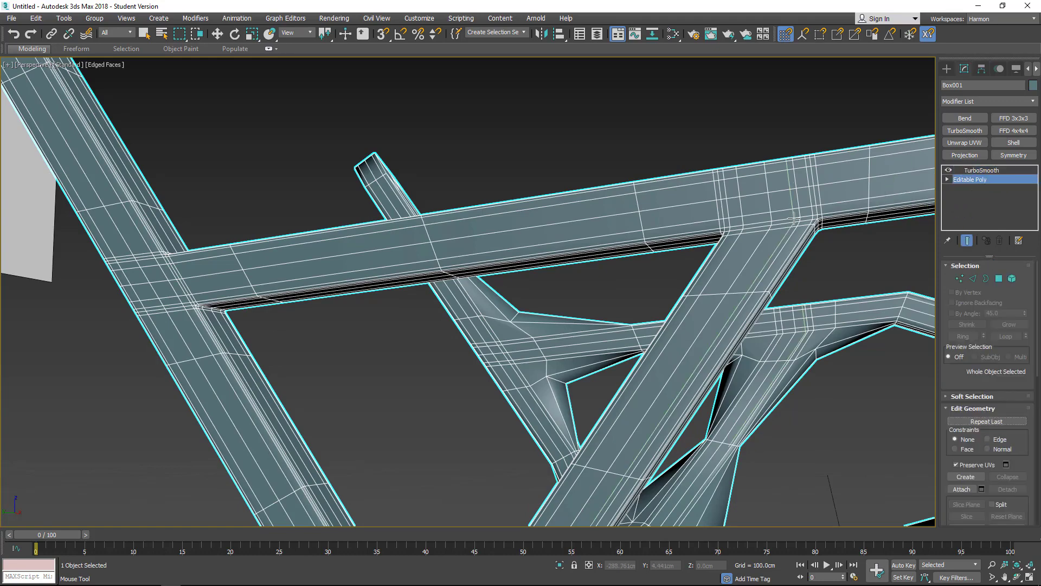
{"action": "middle_click_drag", "start_coordinate": [806, 193], "coordinate": [749, 223], "text": "alt"}
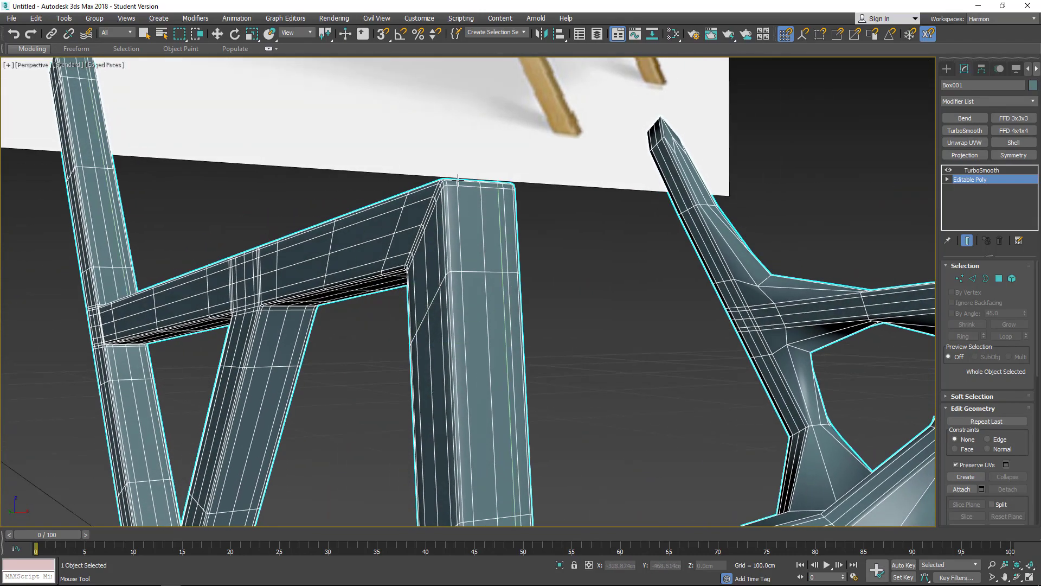
{"action": "left_click", "coordinate": [980, 171]}
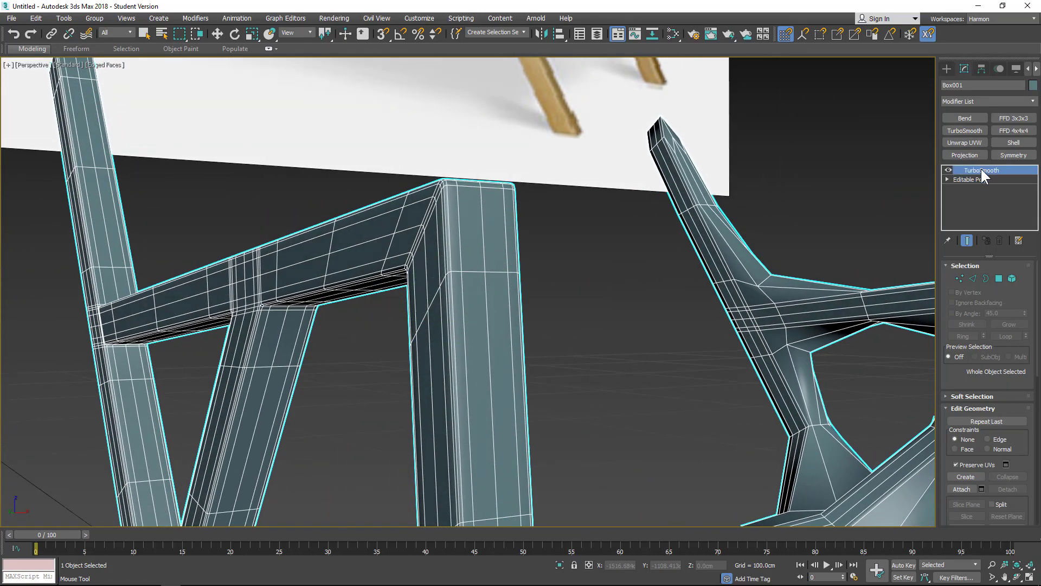
{"action": "left_click", "coordinate": [1023, 282]}
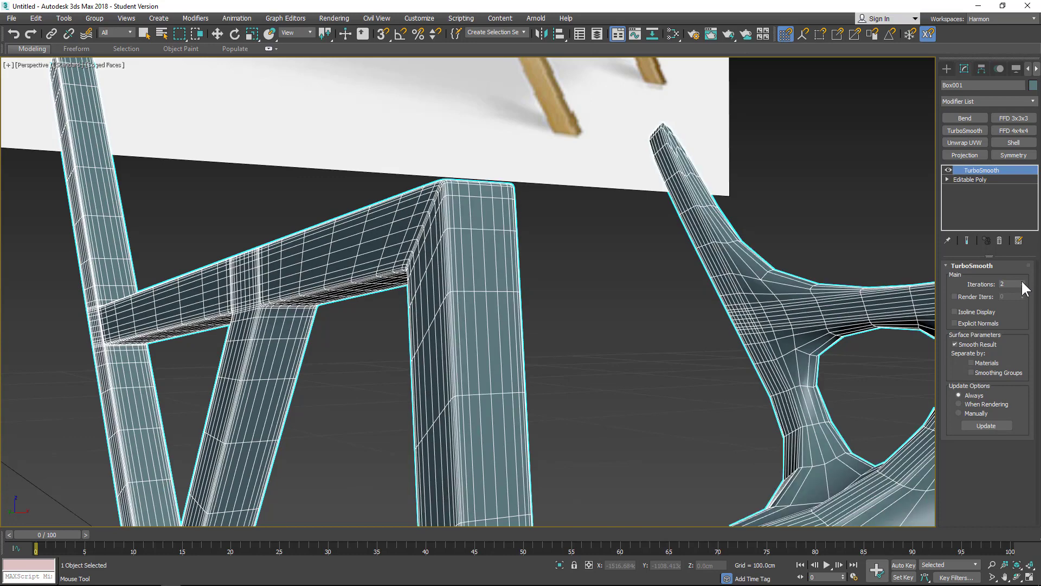
- Render the Perspective view with the Scanline Renderer to check the smoothed armrest and front post, and close the rendered image
{"action": "key", "text": "w"}
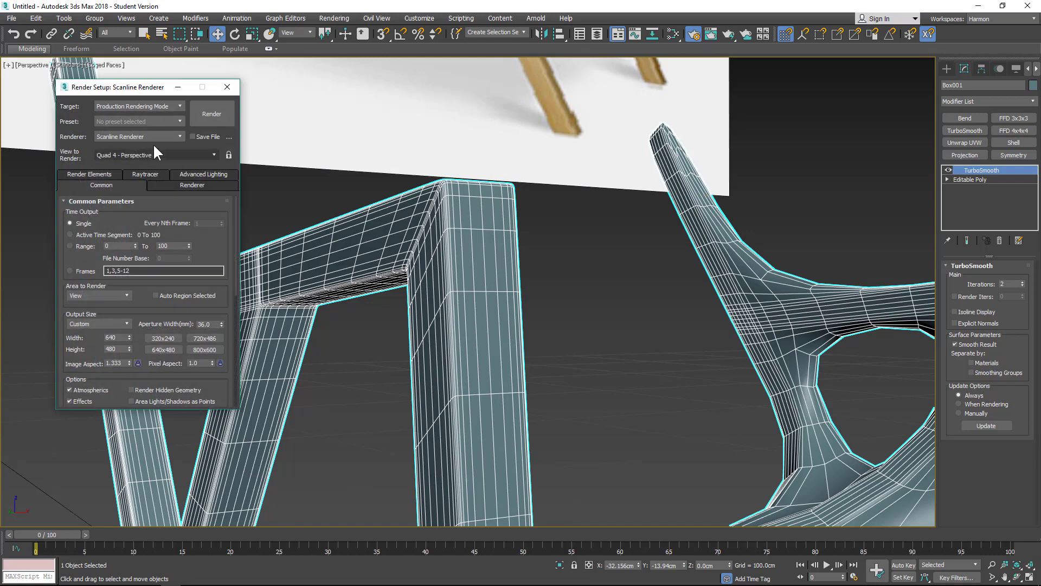
{"action": "left_click", "coordinate": [206, 112]}
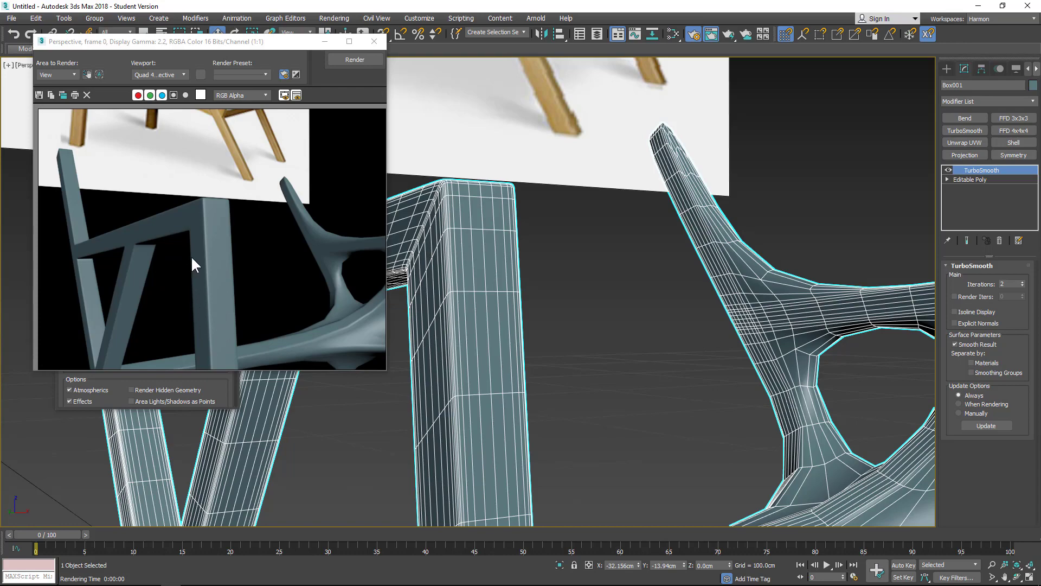
{"action": "left_click", "coordinate": [180, 228]}
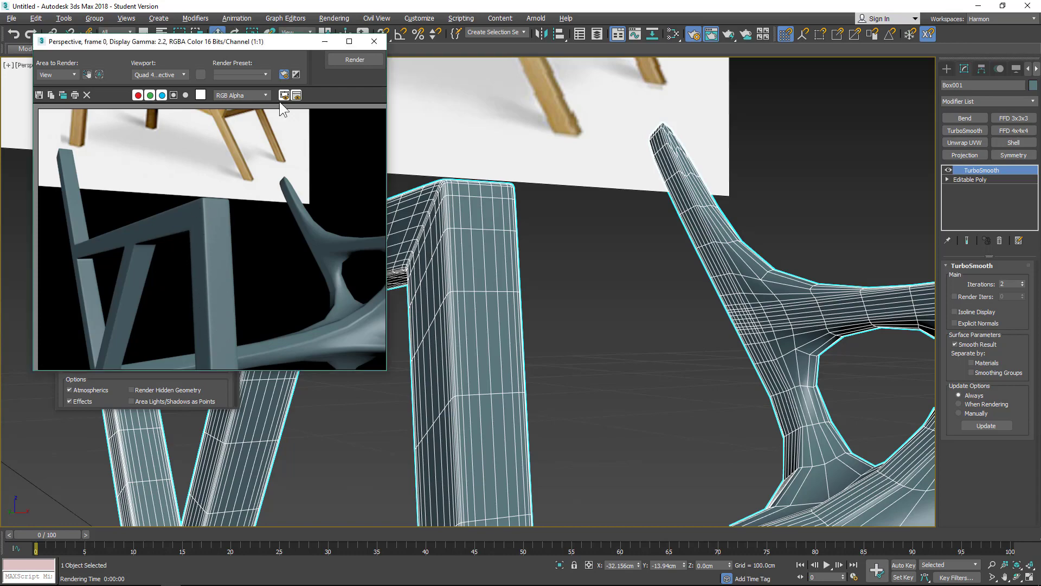
{"action": "left_click", "coordinate": [373, 41]}
- Render a close-up of the joint between the armrest and back post, and close the rendered image and the render settings
{"action": "middle_click_drag", "start_coordinate": [417, 180], "coordinate": [590, 205], "text": "alt"}
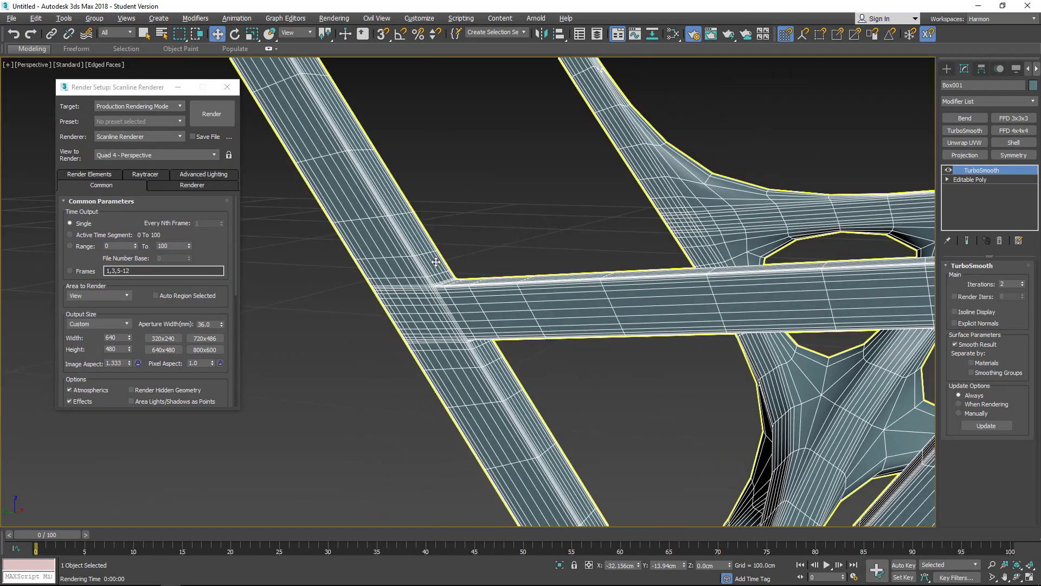
{"action": "middle_click_drag", "start_coordinate": [434, 263], "coordinate": [454, 296], "text": "alt"}
{"action": "scroll", "coordinate": [455, 358], "scroll_direction": "up", "scroll_amount": 1}
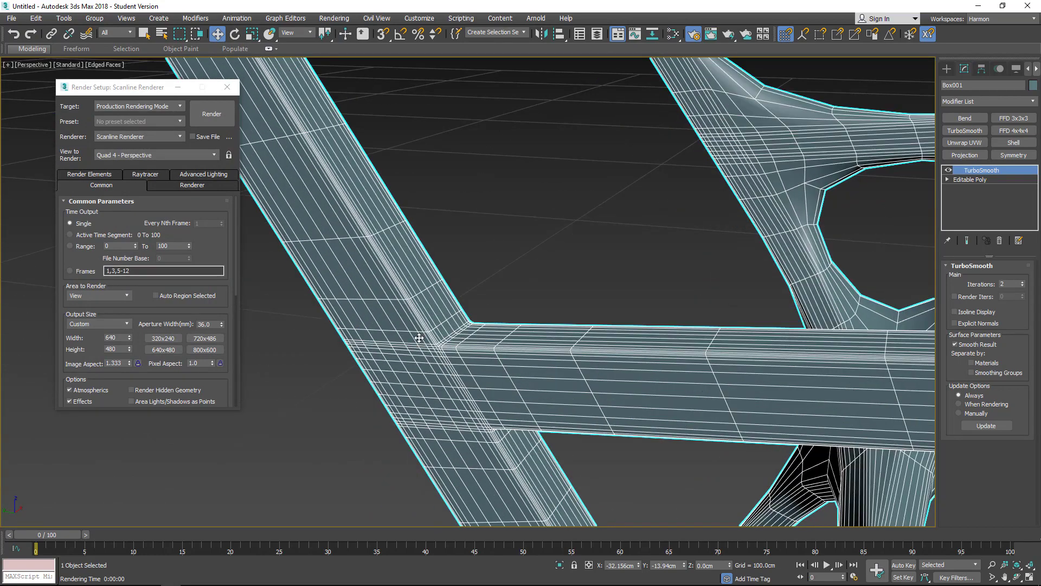
{"action": "left_click", "coordinate": [220, 112]}
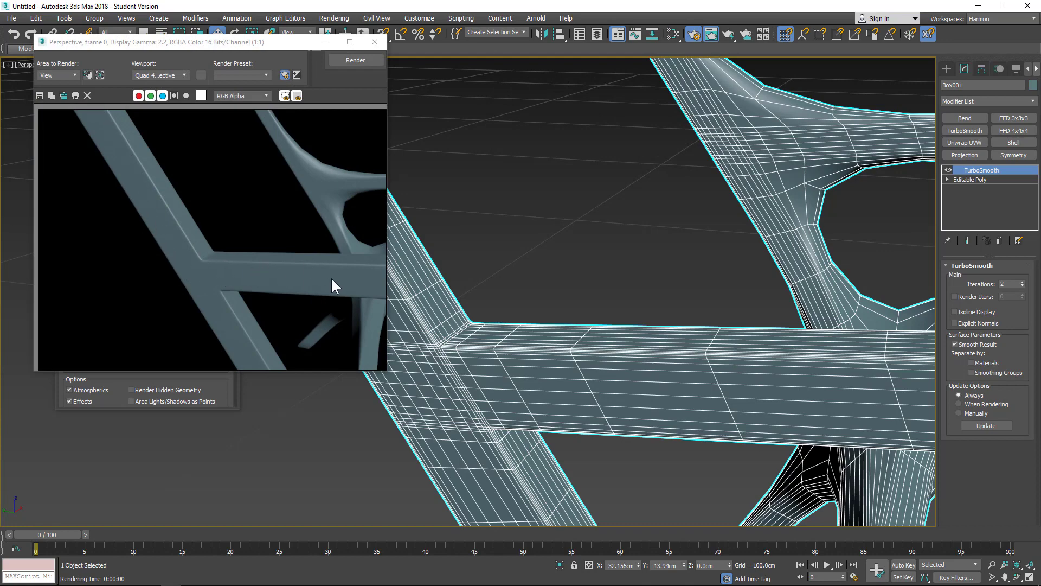
{"action": "left_click", "coordinate": [375, 41]}
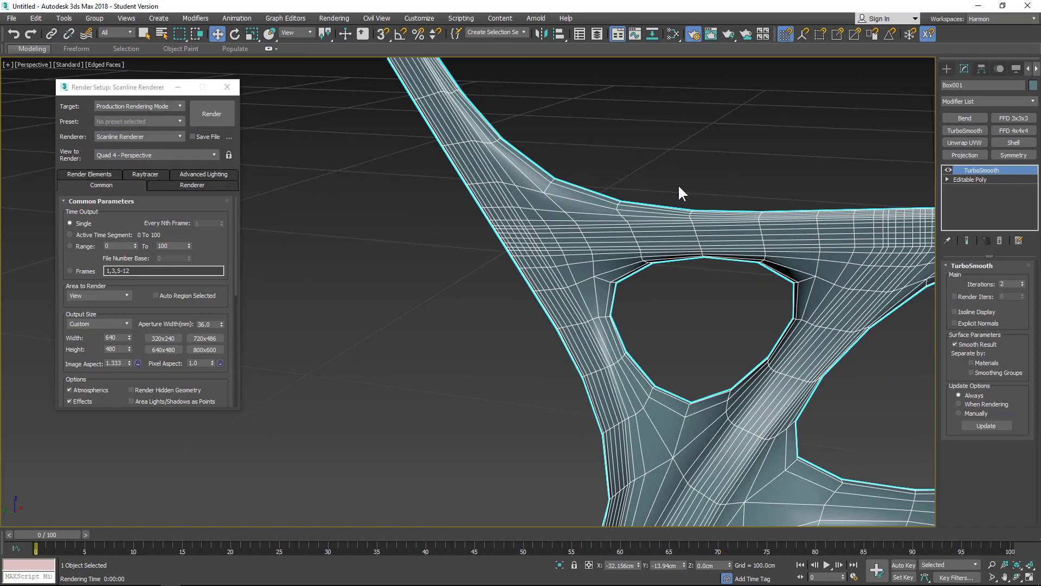
{"action": "left_click", "coordinate": [227, 86]}
- Compare the edge loops at the armrest and back post joint with TurboSmooth switched off and on again
{"action": "scroll", "coordinate": [536, 236], "scroll_direction": "down", "scroll_amount": 4}
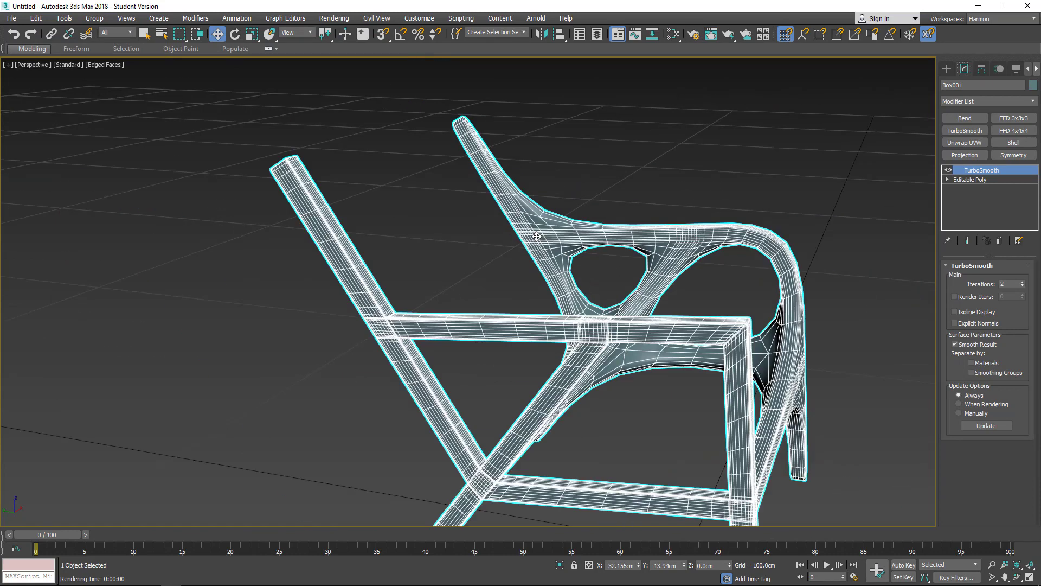
{"action": "scroll", "coordinate": [536, 236], "scroll_direction": "down", "scroll_amount": 5}
{"action": "scroll", "coordinate": [488, 272], "scroll_direction": "up", "scroll_amount": 10}
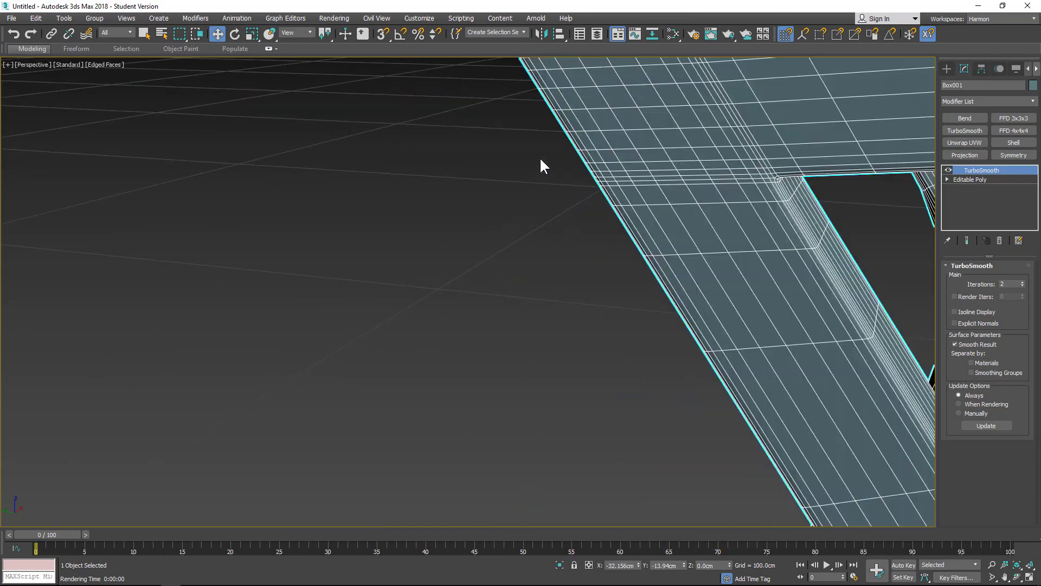
{"action": "middle_click_drag", "start_coordinate": [606, 101], "coordinate": [529, 260]}
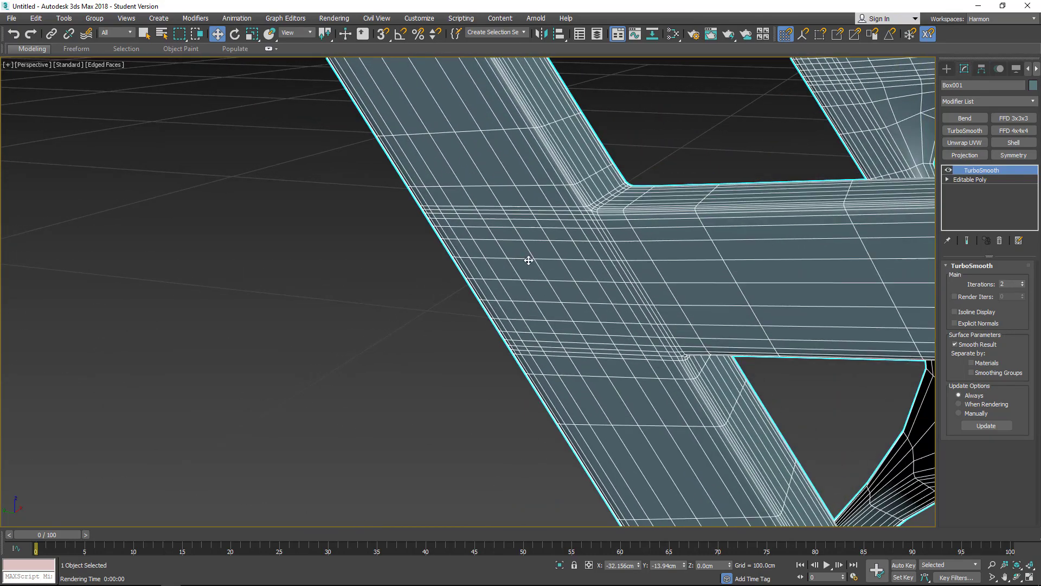
{"action": "left_click", "coordinate": [947, 169]}
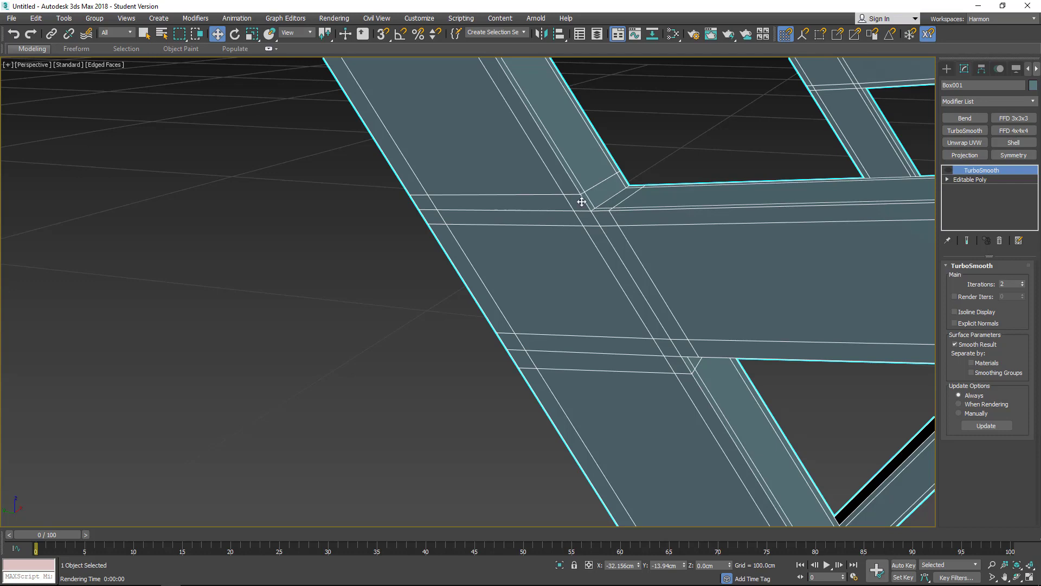
{"action": "scroll", "coordinate": [610, 213], "scroll_direction": "down", "scroll_amount": 5}
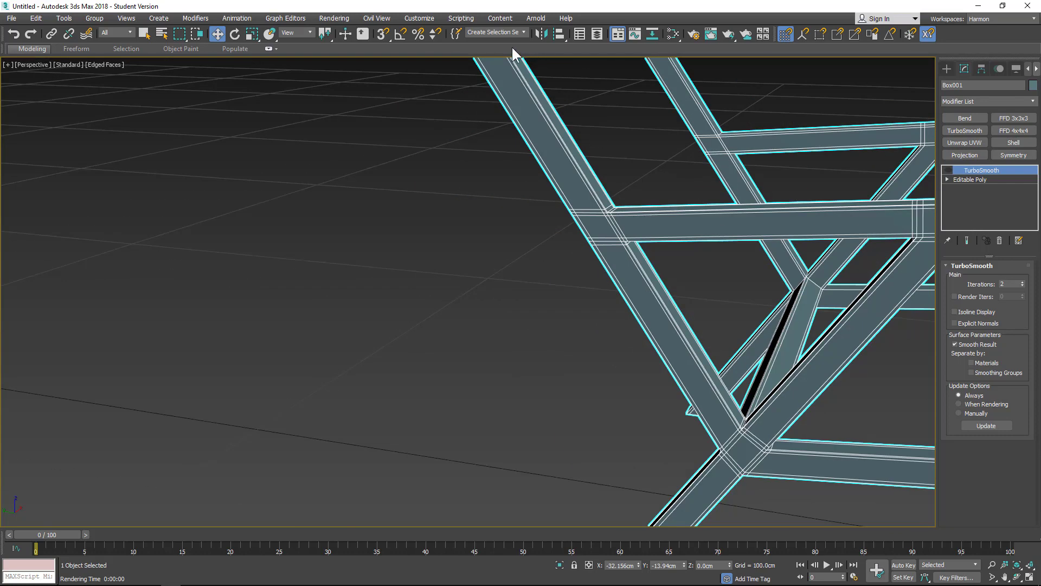
{"action": "middle_click_drag", "start_coordinate": [522, 164], "coordinate": [163, 331]}
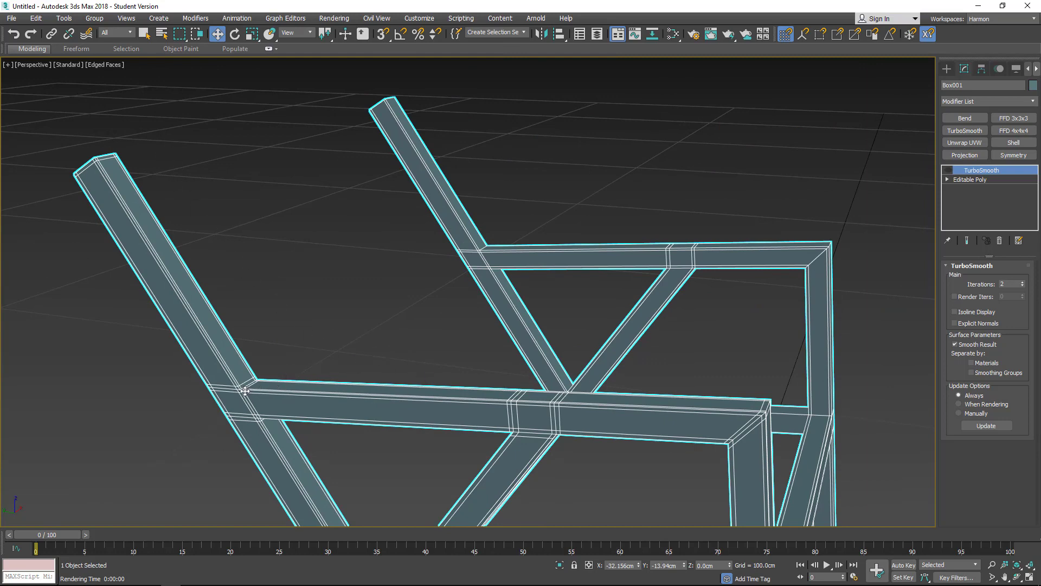
{"action": "middle_click_drag", "start_coordinate": [290, 350], "coordinate": [473, 268]}
{"action": "scroll", "coordinate": [515, 242], "scroll_direction": "up", "scroll_amount": 3}
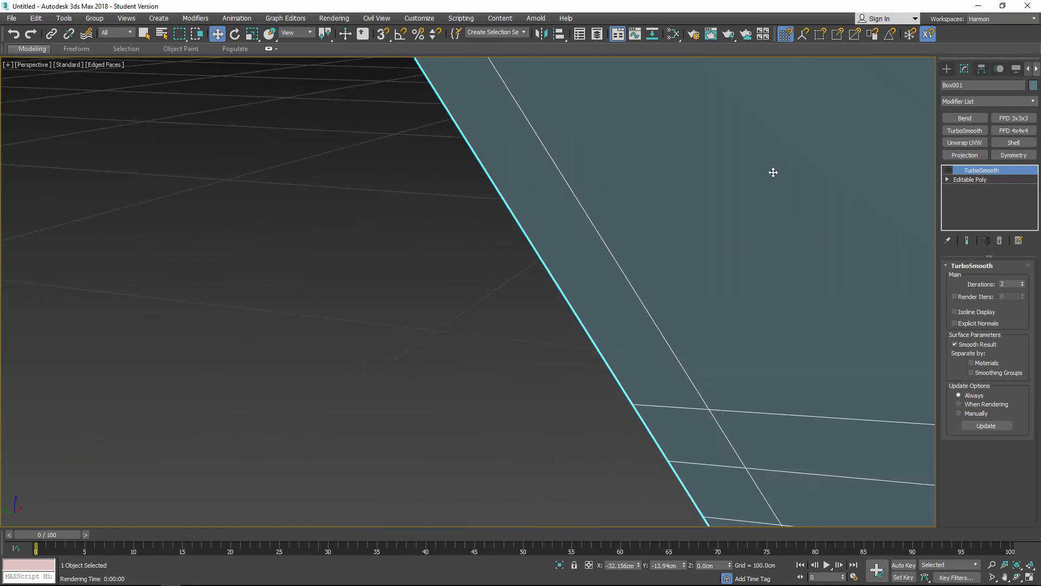
{"action": "scroll", "coordinate": [576, 274], "scroll_direction": "down", "scroll_amount": 6}
{"action": "middle_click_drag", "start_coordinate": [580, 419], "coordinate": [477, 244]}
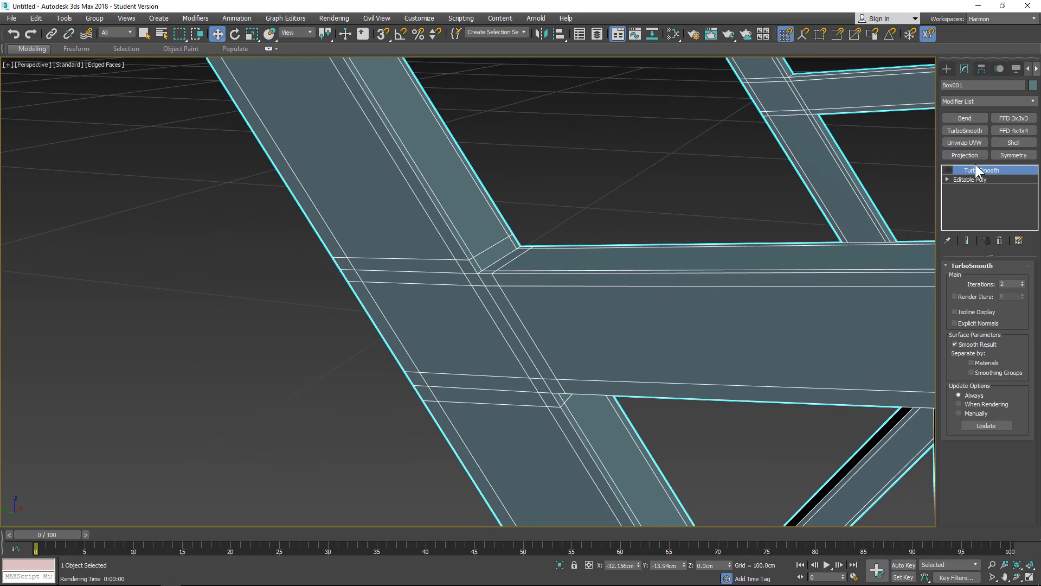
{"action": "left_click", "coordinate": [948, 169]}
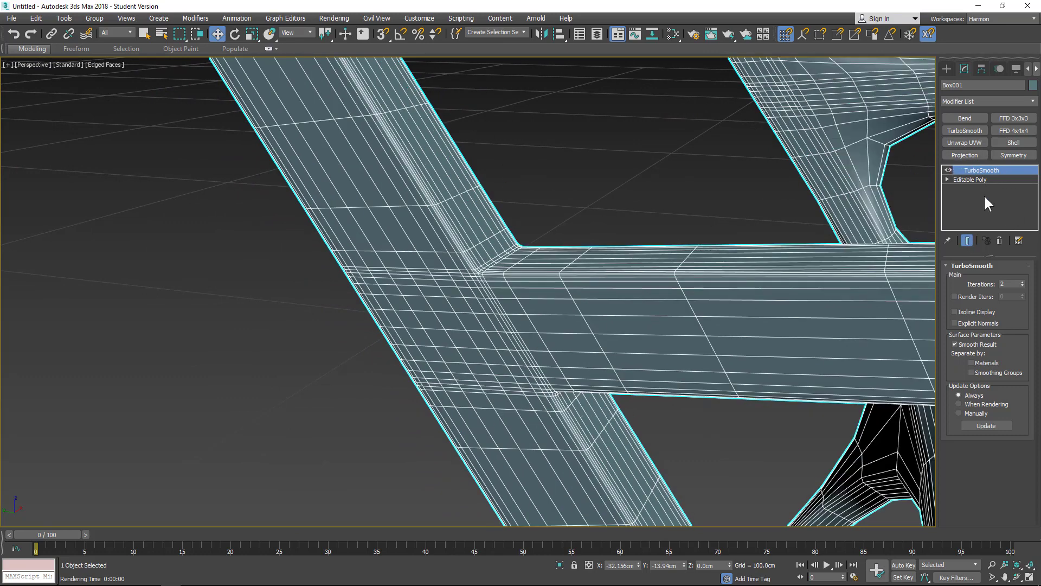
- Select the supporting edge loop around the back post just above the armrest joint on the Editable Poly base
{"action": "left_click", "coordinate": [978, 178]}
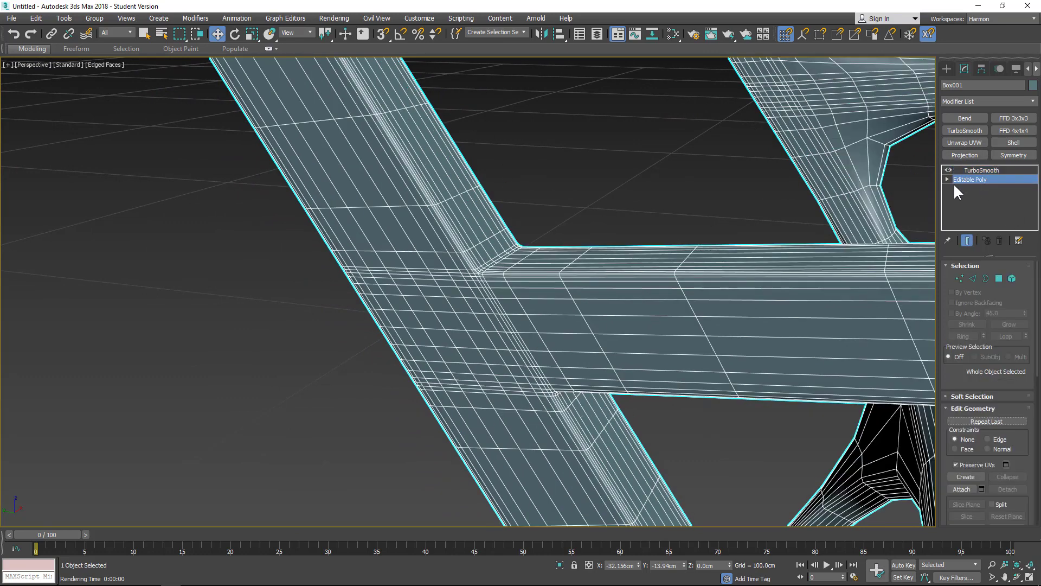
{"action": "left_click", "coordinate": [961, 277]}
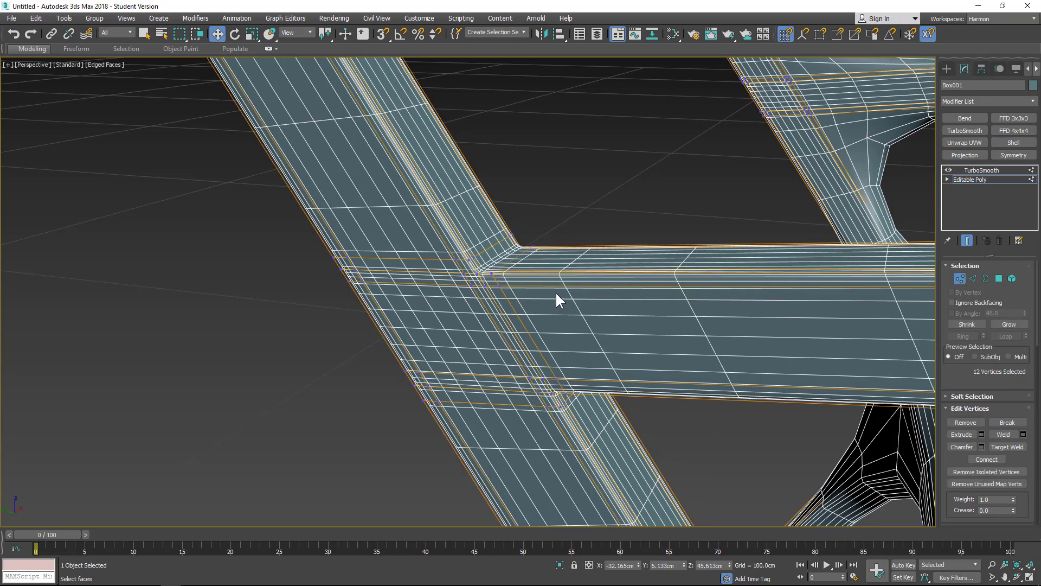
{"action": "left_click", "coordinate": [974, 278]}
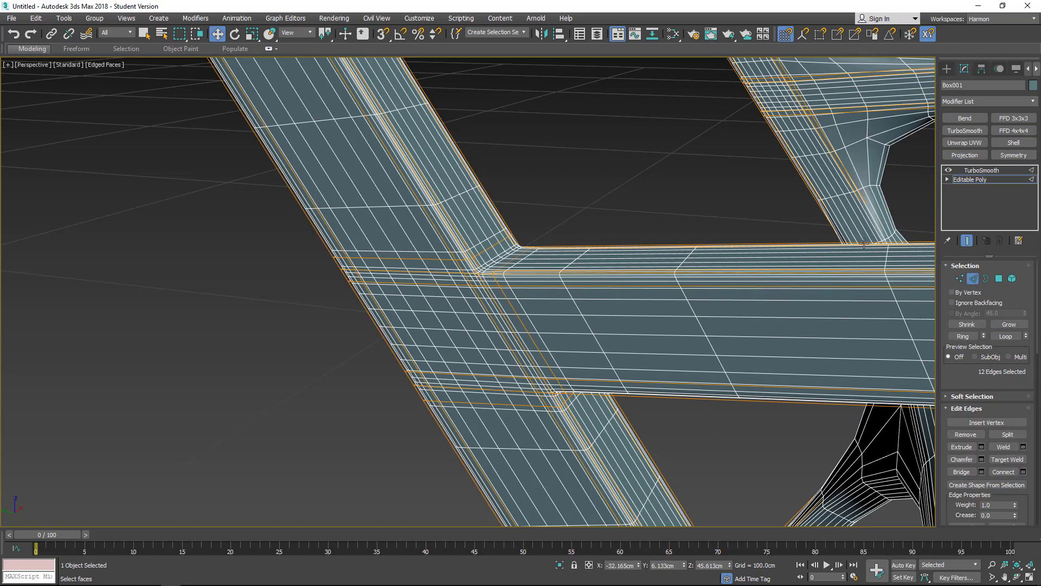
{"action": "double_click", "coordinate": [439, 260]}
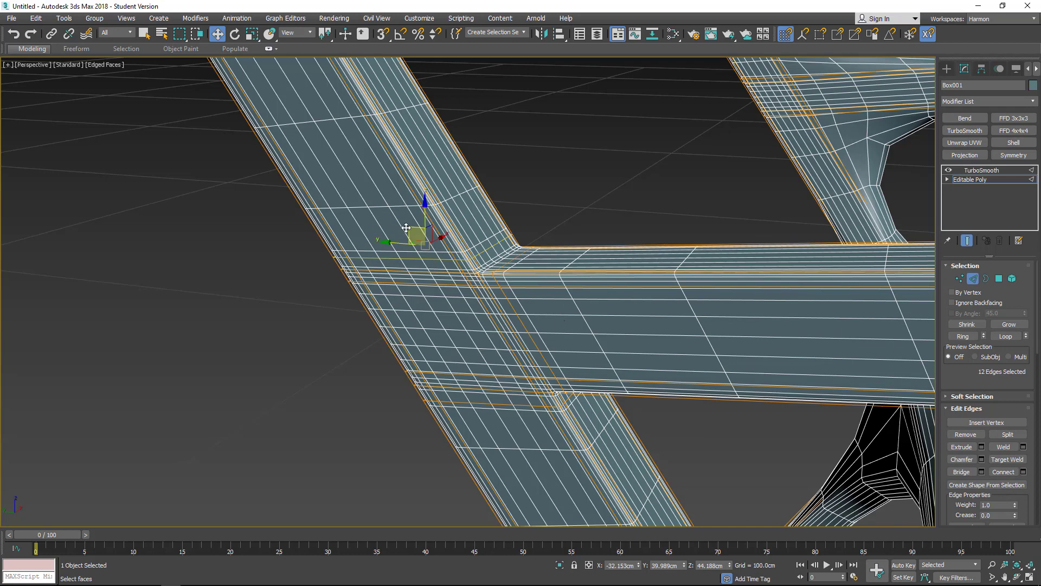
{"action": "left_click", "coordinate": [959, 279]}
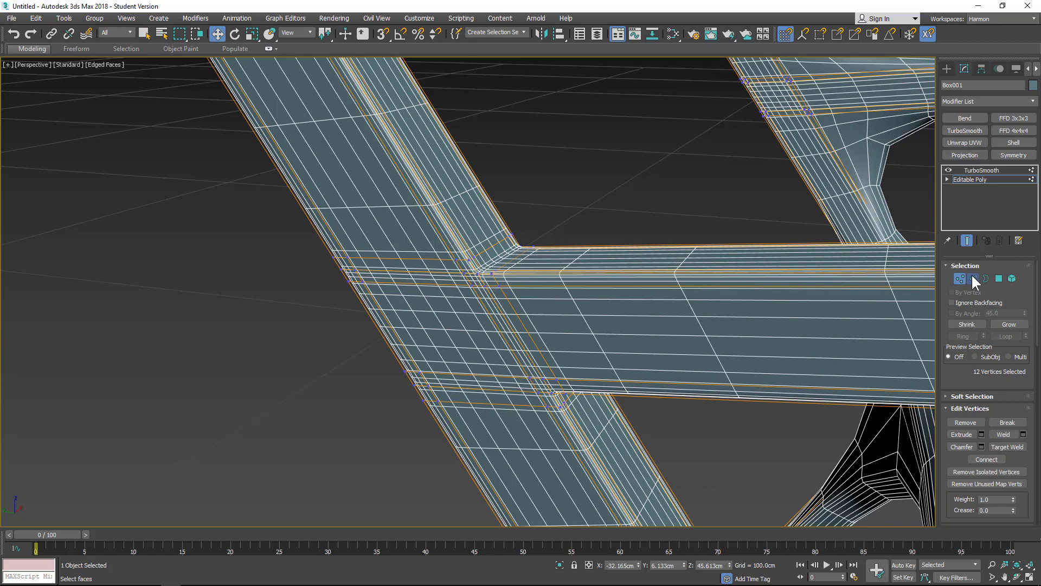
{"action": "left_click", "coordinate": [973, 277]}
- Convert the loop to a vertex selection and slide it up the back post with the Edge constraint to about Z 47.4 cm
{"action": "right_click", "coordinate": [425, 256]}
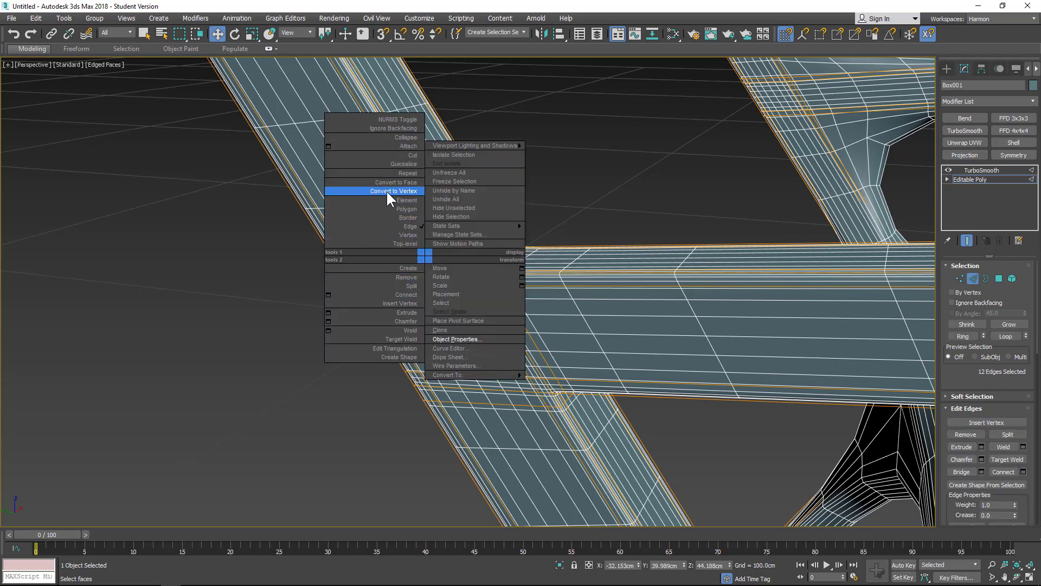
{"action": "left_click", "coordinate": [407, 191]}
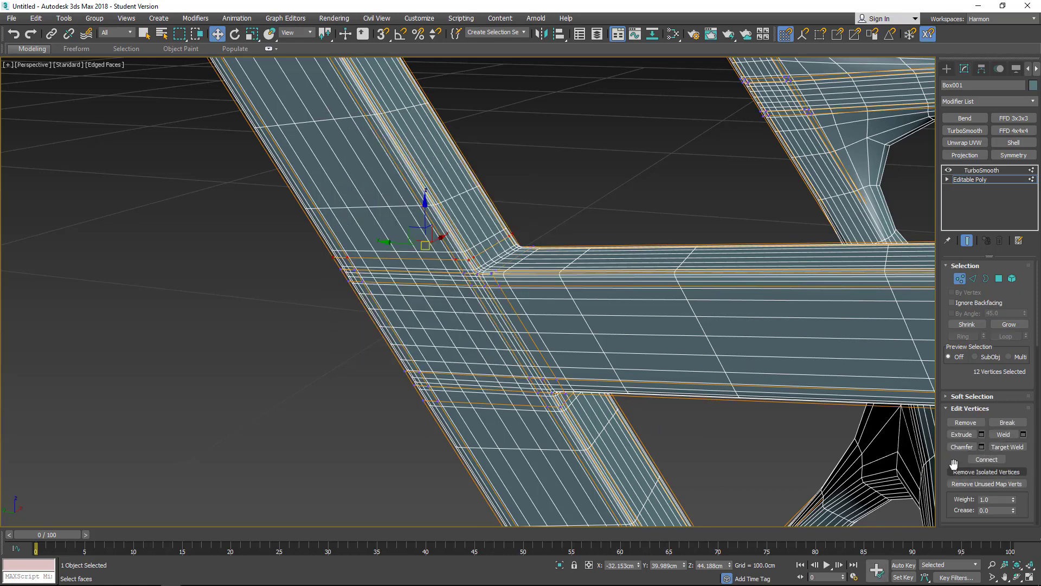
{"action": "left_click_drag", "start_coordinate": [955, 459], "coordinate": [971, 310]}
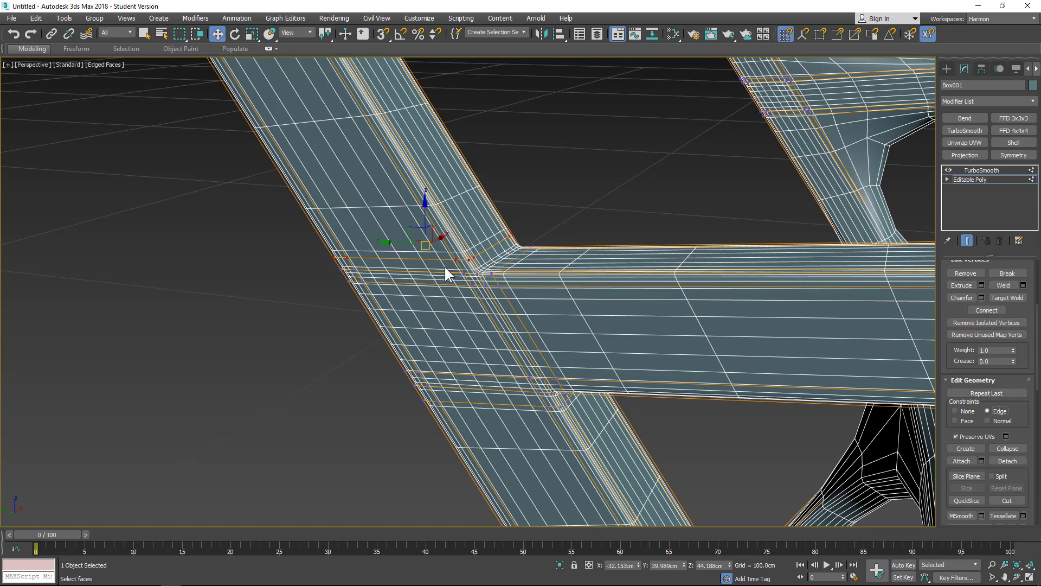
{"action": "left_click_drag", "start_coordinate": [425, 205], "coordinate": [347, 73]}
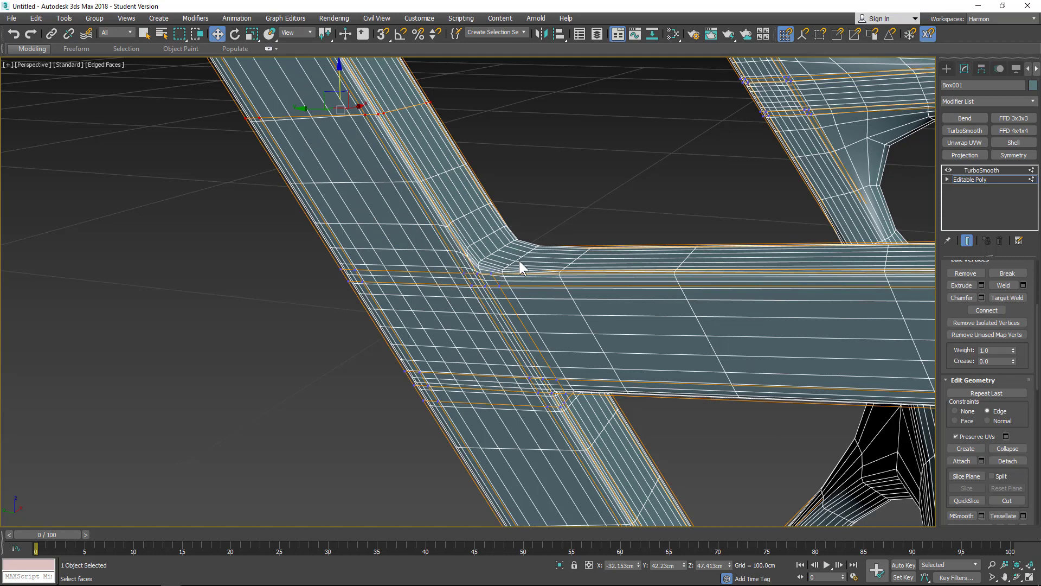
- Render the armrest and back post joint with the Scanline Renderer and close the rendered image
{"action": "left_click", "coordinate": [692, 34]}
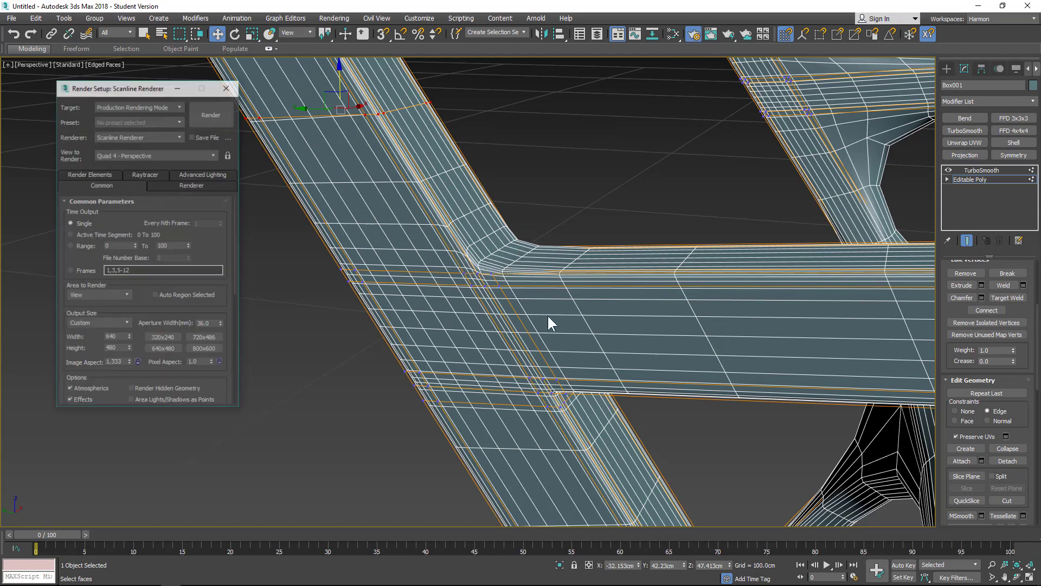
{"action": "left_click", "coordinate": [219, 118]}
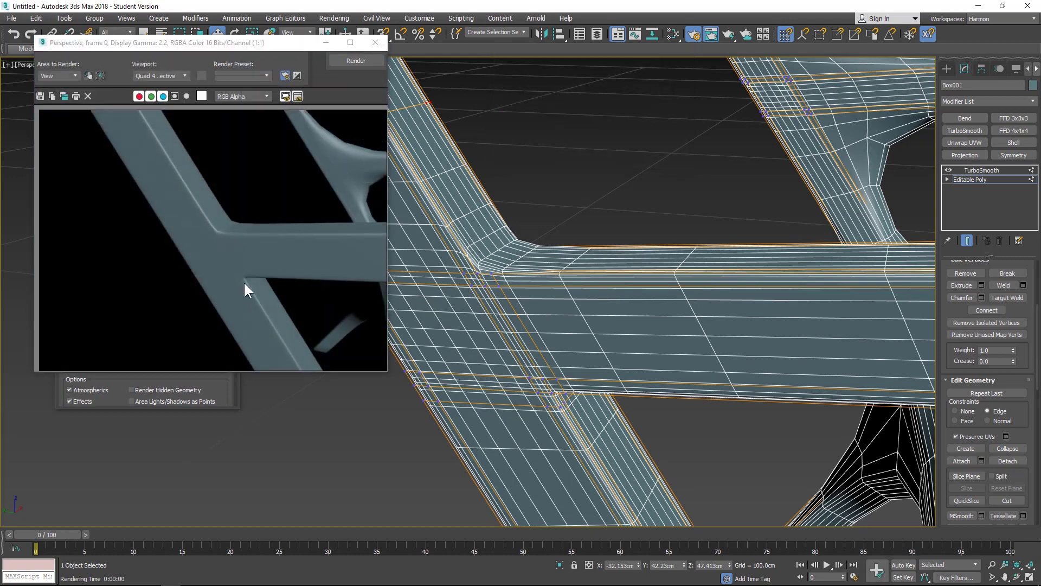
{"action": "left_click", "coordinate": [375, 43]}
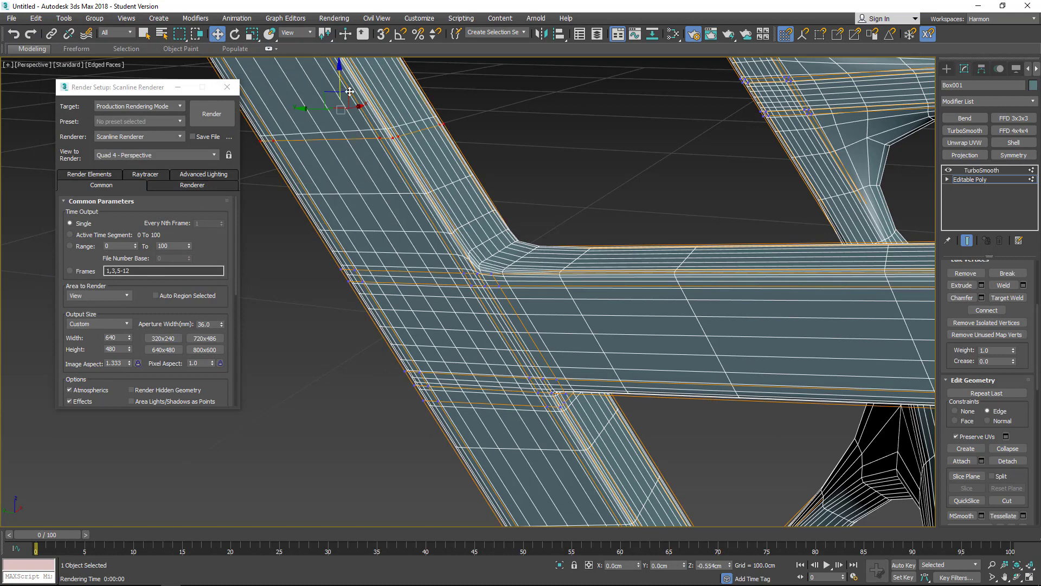
- Slide the selected vertex loop down the back post to about Z 44.1 cm, then render the joint and close the render windows
{"action": "left_click_drag", "start_coordinate": [350, 92], "coordinate": [390, 199]}
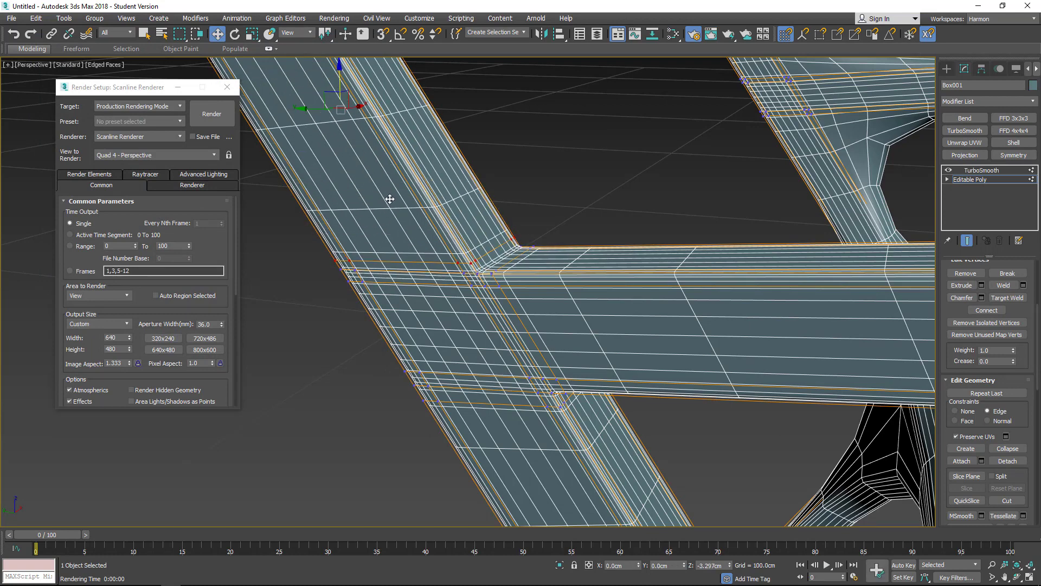
{"action": "left_click", "coordinate": [212, 114]}
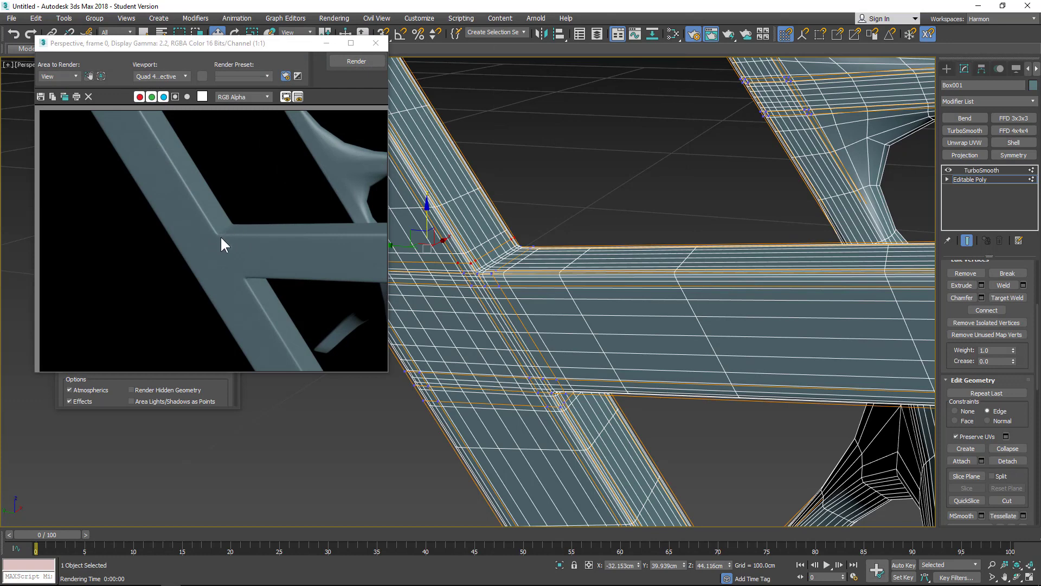
{"action": "left_click", "coordinate": [375, 43]}
{"action": "left_click", "coordinate": [227, 86]}
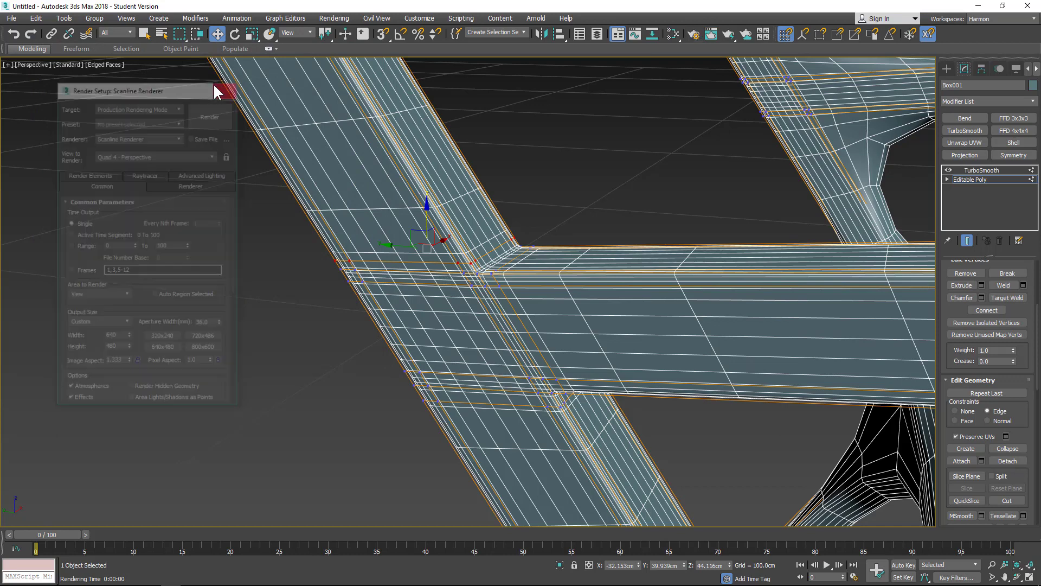
- Check the joint with TurboSmooth off, leave vertex editing on the Editable Poly base, and switch TurboSmooth back on
{"action": "left_click", "coordinate": [988, 169]}
{"action": "left_click", "coordinate": [948, 170]}
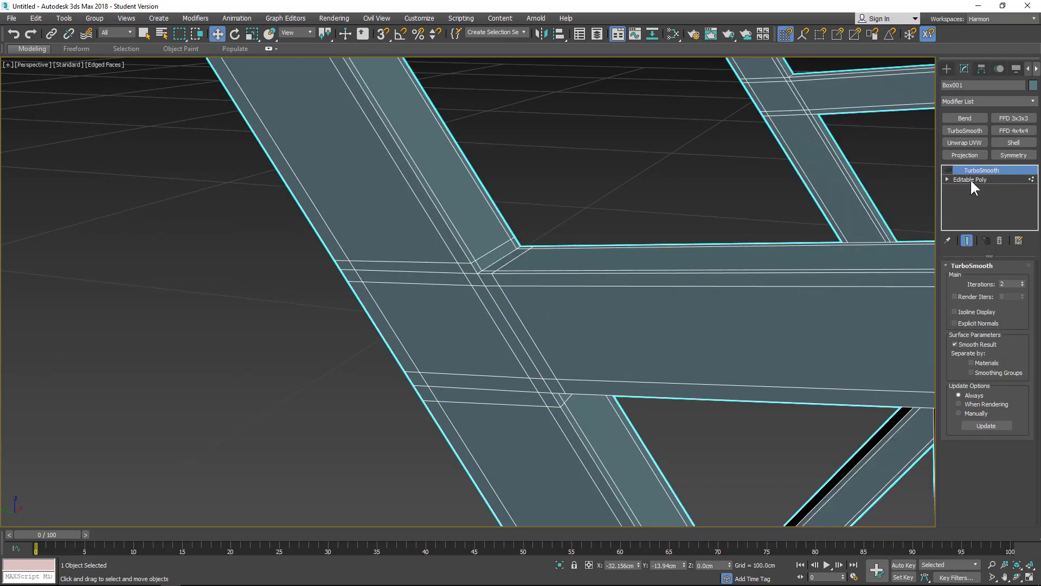
{"action": "left_click", "coordinate": [971, 179]}
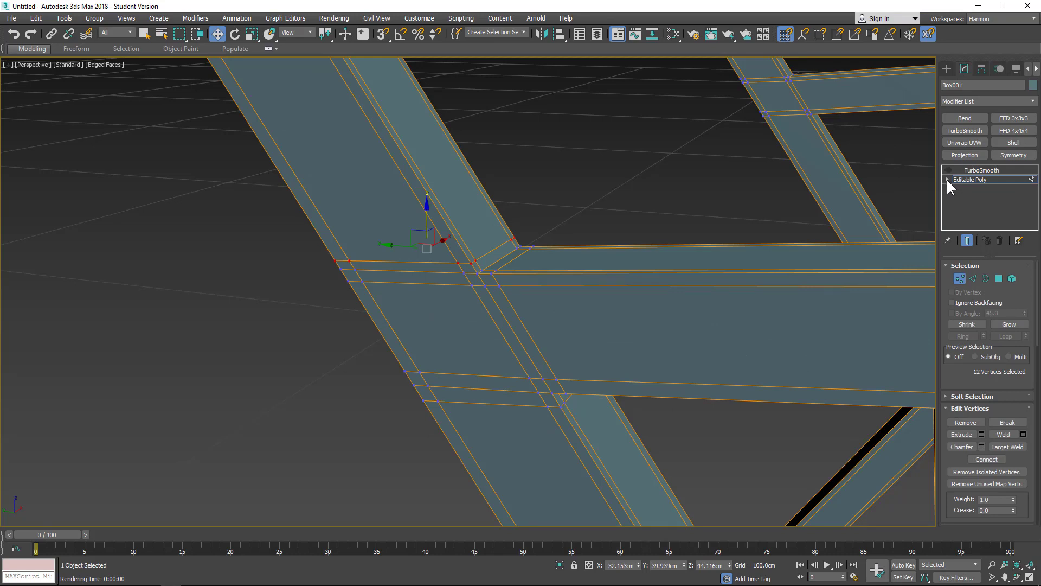
{"action": "left_click", "coordinate": [946, 178]}
{"action": "left_click", "coordinate": [946, 178]}
{"action": "left_click", "coordinate": [967, 178]}
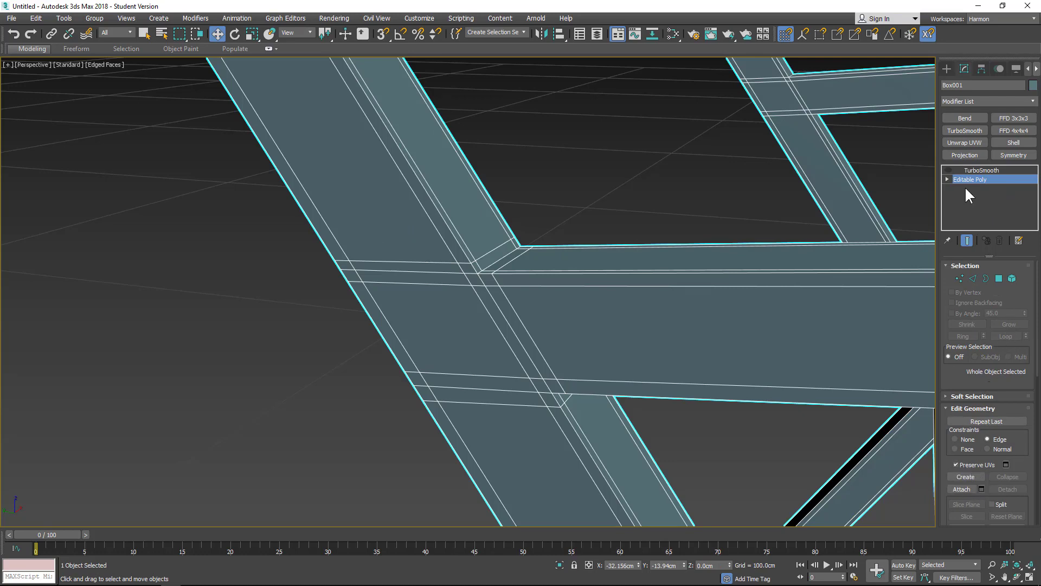
{"action": "left_click", "coordinate": [949, 170]}
{"action": "left_click", "coordinate": [977, 170]}
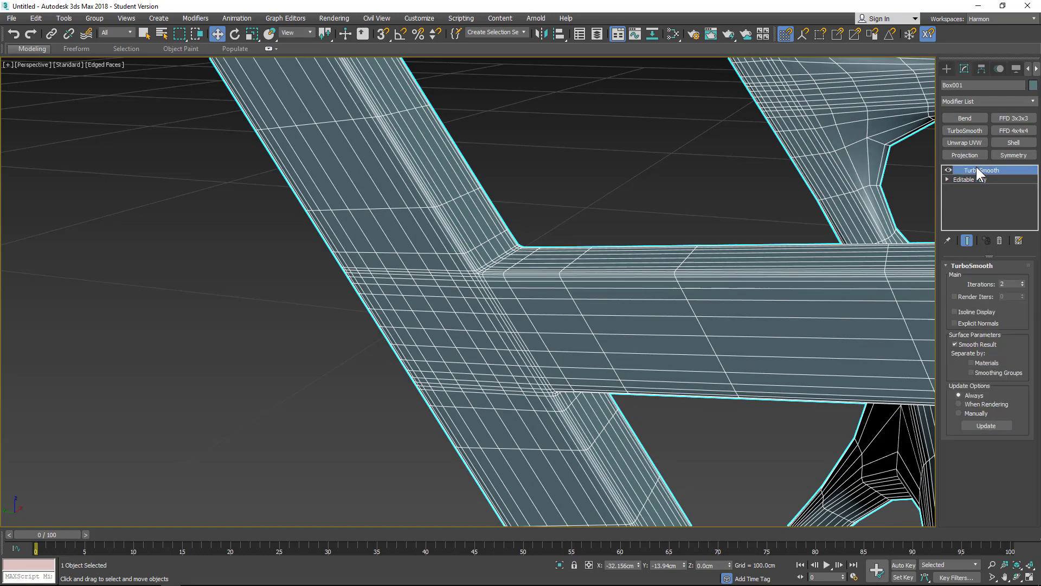
- Add an Unwrap UVW modifier above TurboSmooth, open its UV editor and enlarge the editor window
{"action": "left_click", "coordinate": [958, 141]}
{"action": "left_click", "coordinate": [990, 492]}
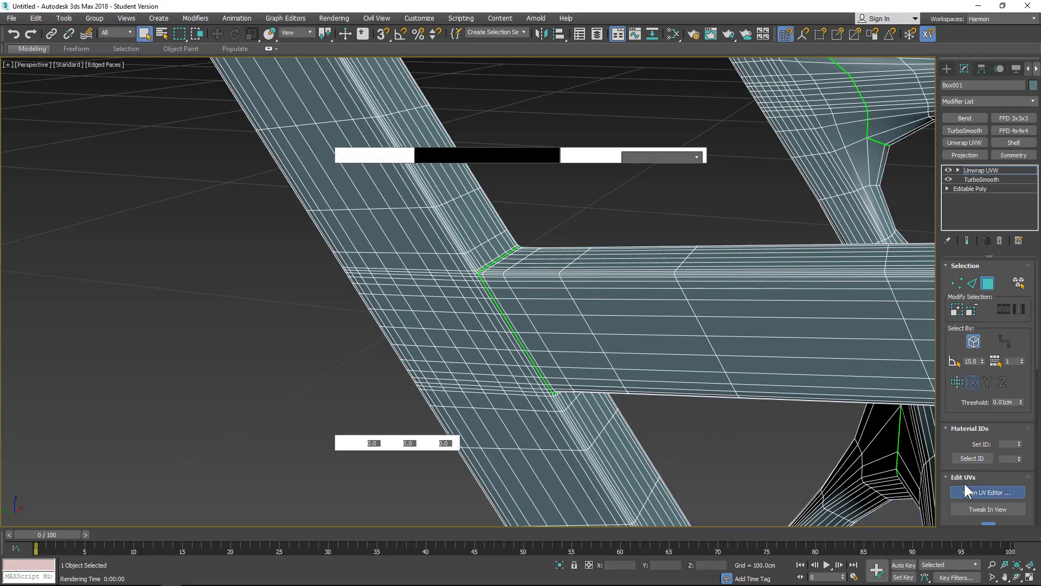
{"action": "middle_click_drag", "start_coordinate": [145, 173], "coordinate": [180, 188]}
{"action": "scroll", "coordinate": [175, 188], "scroll_direction": "down", "scroll_amount": 4}
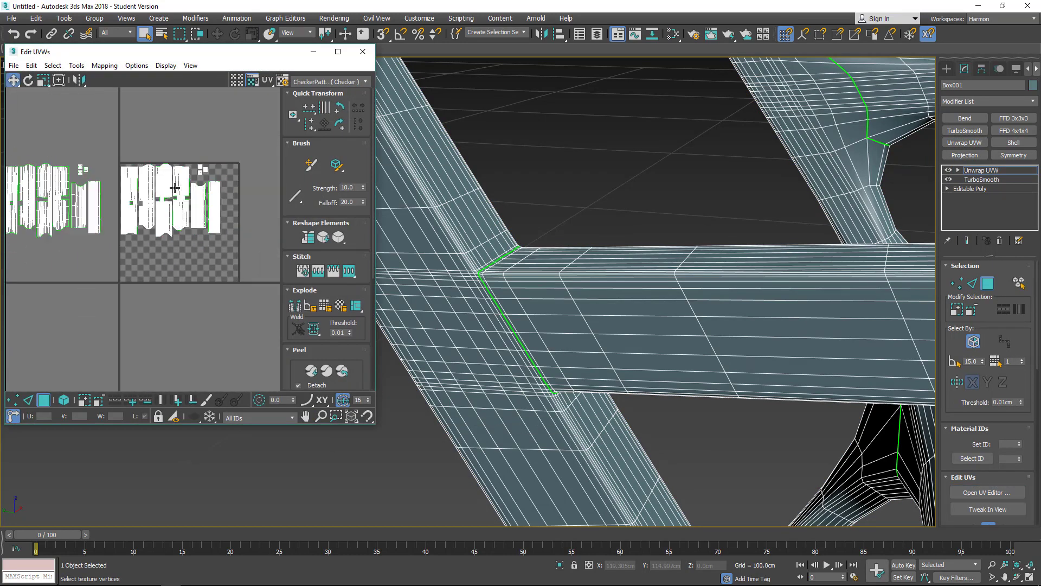
{"action": "scroll", "coordinate": [133, 216], "scroll_direction": "up", "scroll_amount": 2}
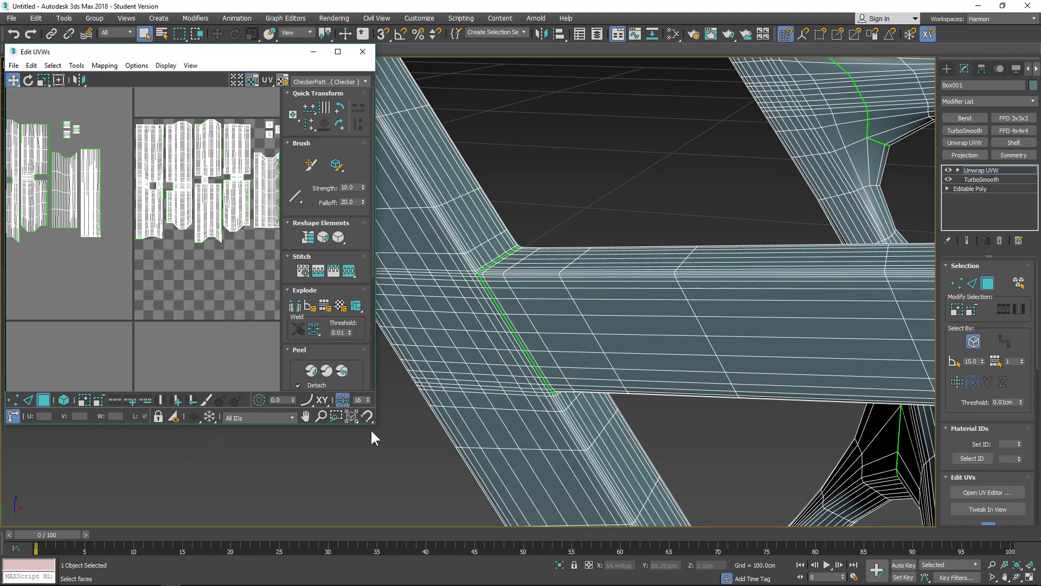
{"action": "left_click_drag", "start_coordinate": [373, 424], "coordinate": [902, 499]}
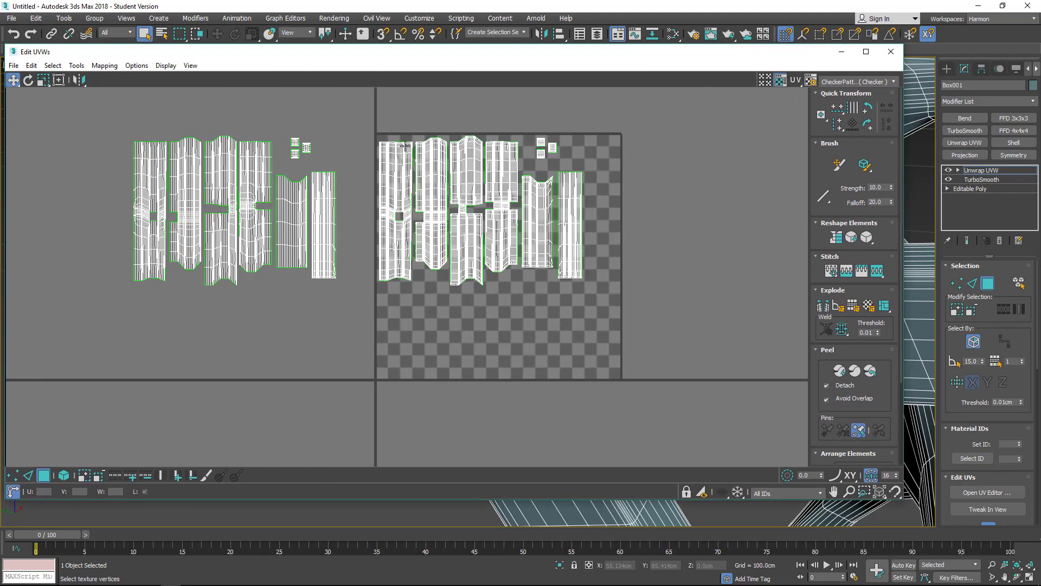
- Examine the smoothed chair frame's UV shells up close and as a whole, then close the UV editor
{"action": "scroll", "coordinate": [405, 145], "scroll_direction": "up", "scroll_amount": 4}
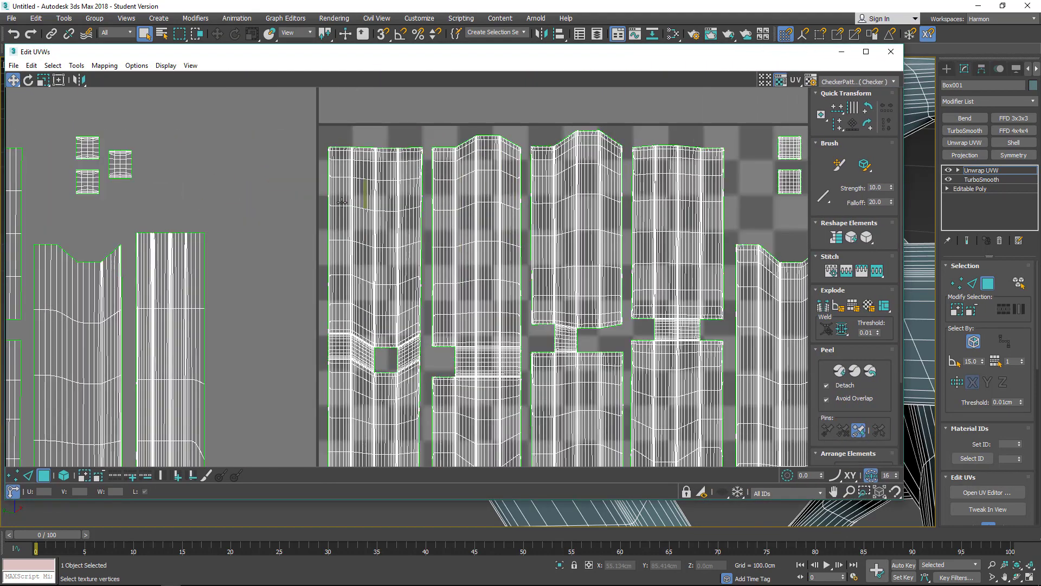
{"action": "scroll", "coordinate": [342, 202], "scroll_direction": "up", "scroll_amount": 2}
{"action": "scroll", "coordinate": [341, 203], "scroll_direction": "down", "scroll_amount": 6}
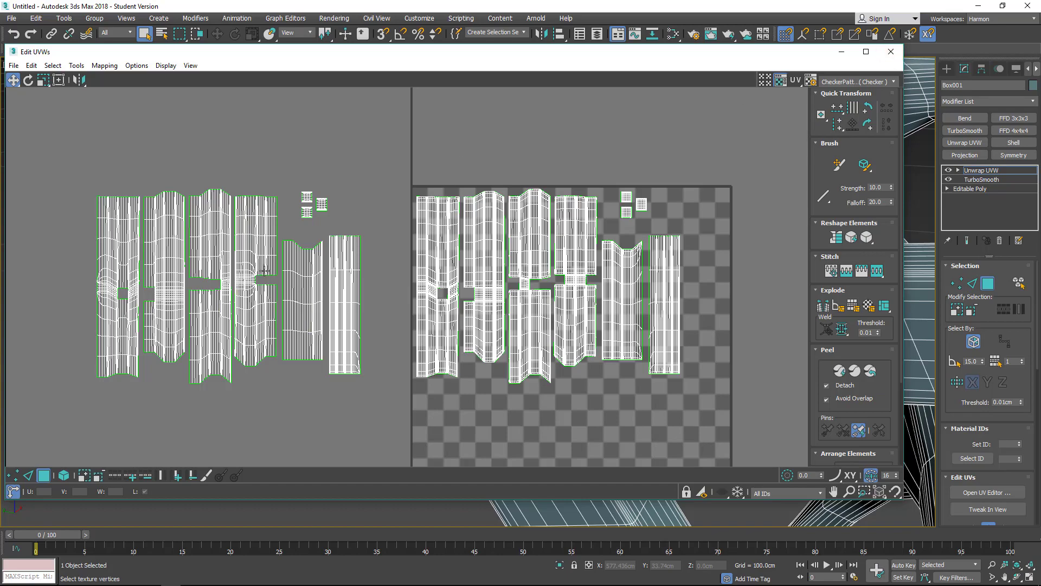
{"action": "left_click", "coordinate": [892, 52]}
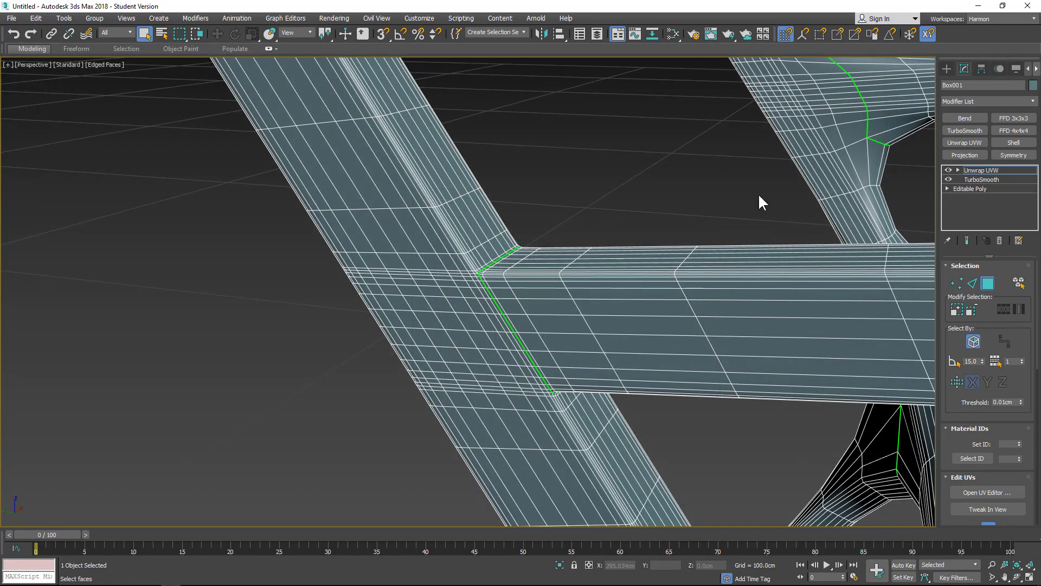
- Delete the Unwrap UVW modifier from the chair frame's modifier stack
{"action": "middle_click_drag", "start_coordinate": [613, 270], "coordinate": [571, 280]}
{"action": "scroll", "coordinate": [571, 280], "scroll_direction": "down", "scroll_amount": 8}
{"action": "middle_click_drag", "start_coordinate": [820, 237], "coordinate": [772, 265], "text": "alt"}
{"action": "scroll", "coordinate": [700, 231], "scroll_direction": "up", "scroll_amount": 3}
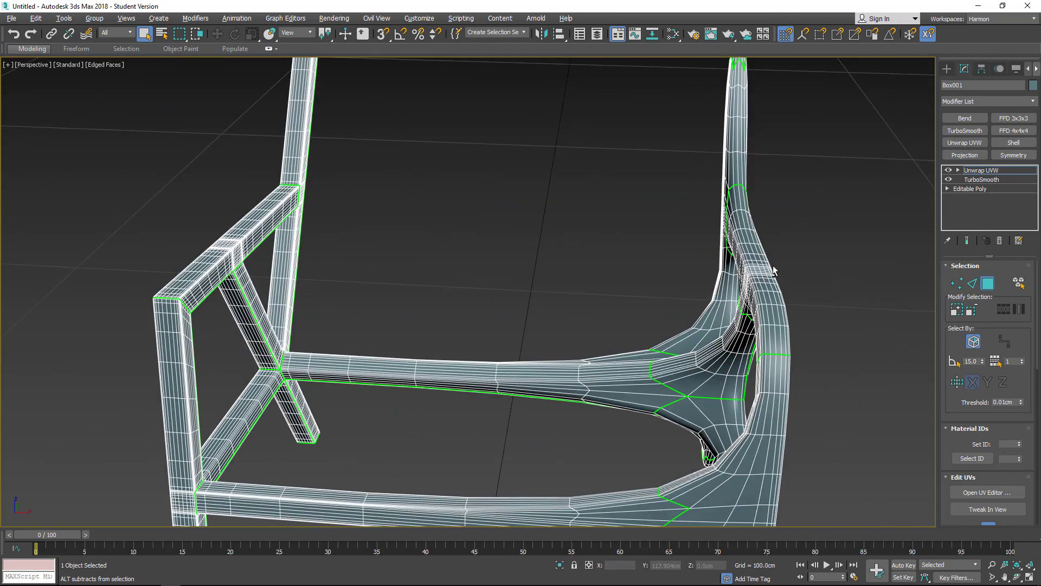
{"action": "left_click", "coordinate": [970, 171]}
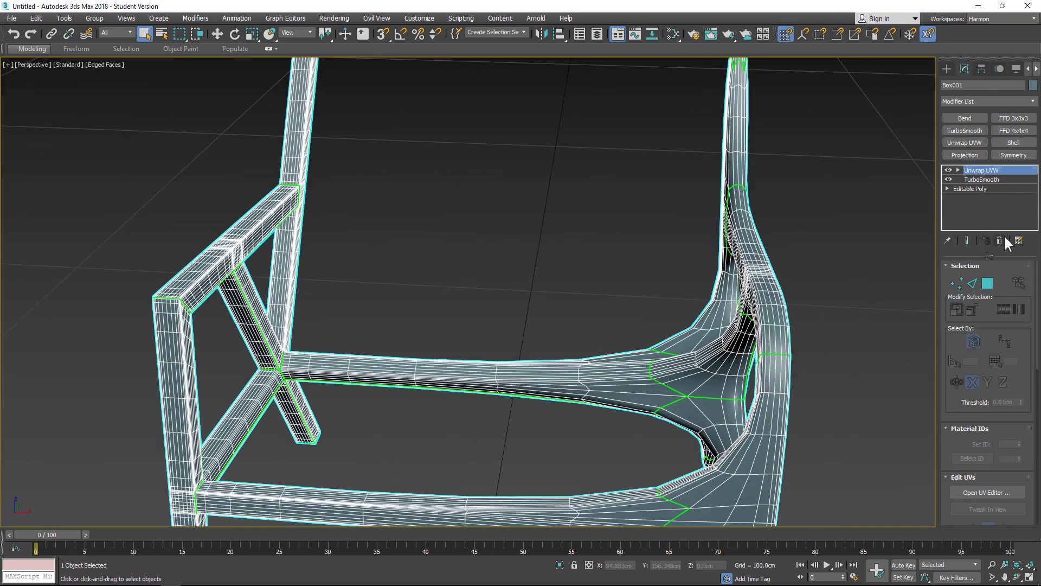
{"action": "left_click", "coordinate": [1000, 240]}
- Switch off TurboSmooth and examine the supporting edge loops on the low-poly chair frame from several sides
{"action": "left_click", "coordinate": [982, 170]}
{"action": "left_click", "coordinate": [948, 171]}
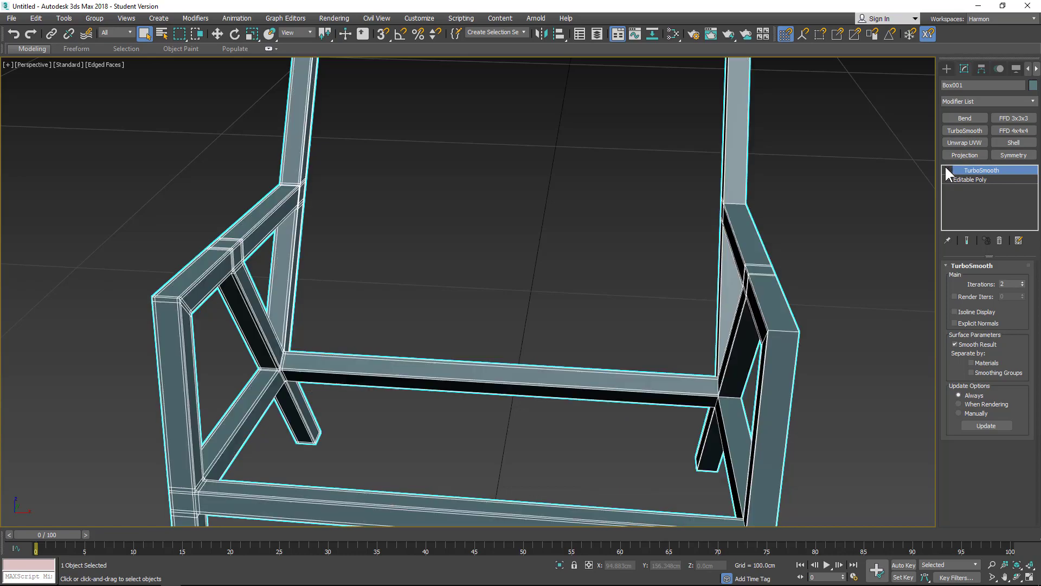
{"action": "scroll", "coordinate": [669, 195], "scroll_direction": "up", "scroll_amount": 5}
{"action": "scroll", "coordinate": [542, 179], "scroll_direction": "down", "scroll_amount": 5}
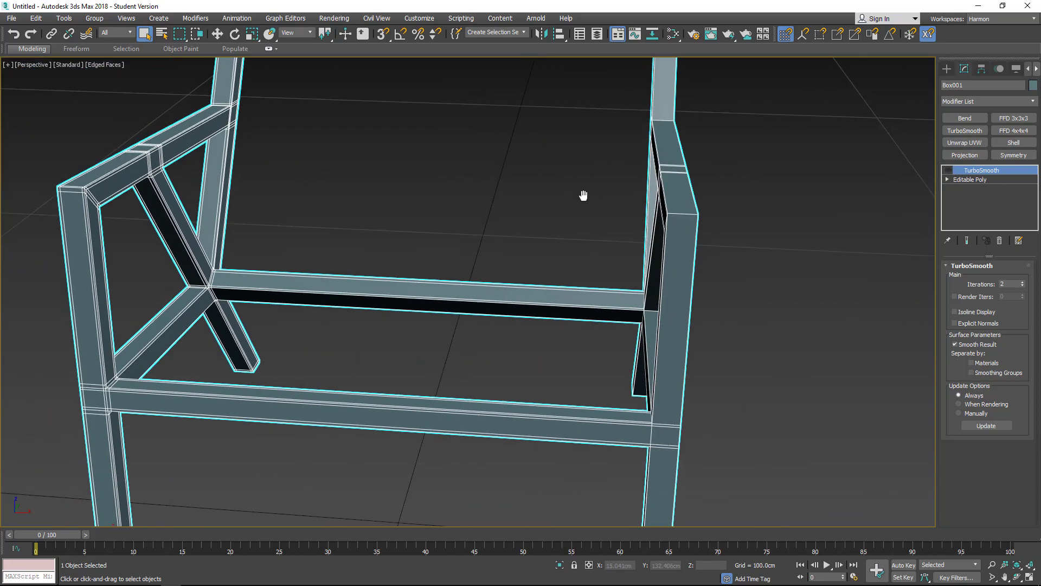
{"action": "middle_click_drag", "start_coordinate": [579, 186], "coordinate": [648, 232]}
{"action": "middle_click_drag", "start_coordinate": [682, 265], "coordinate": [619, 275], "text": "alt"}
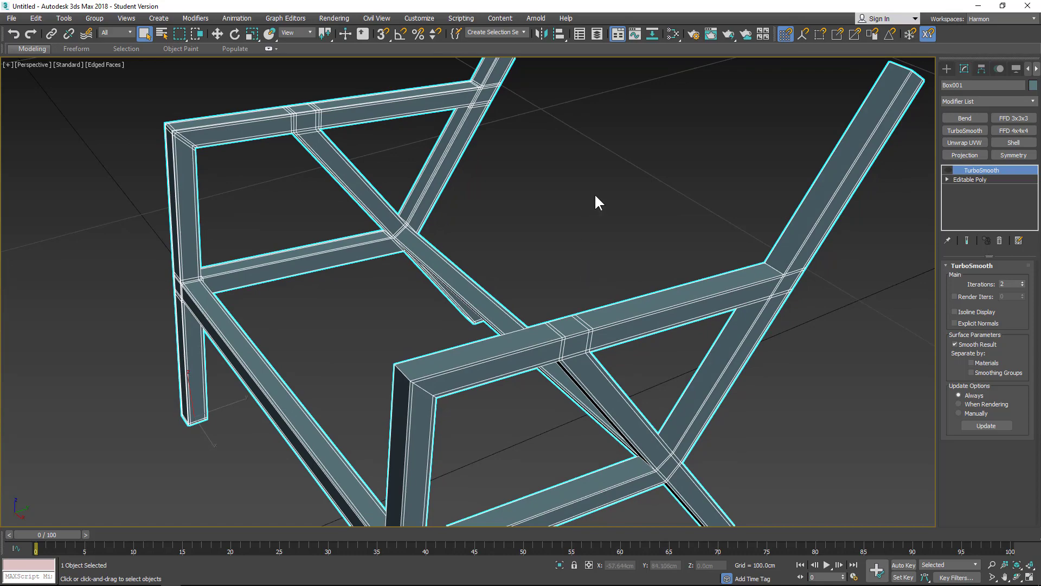
{"action": "scroll", "coordinate": [419, 263], "scroll_direction": "down", "scroll_amount": 6}
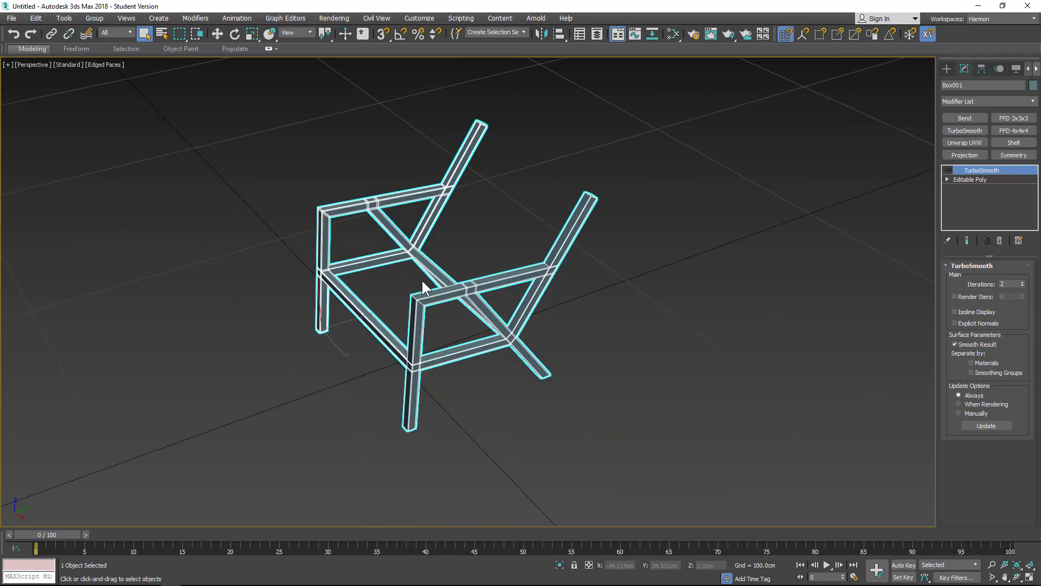
{"action": "middle_click_drag", "start_coordinate": [426, 301], "coordinate": [516, 264], "text": "alt"}
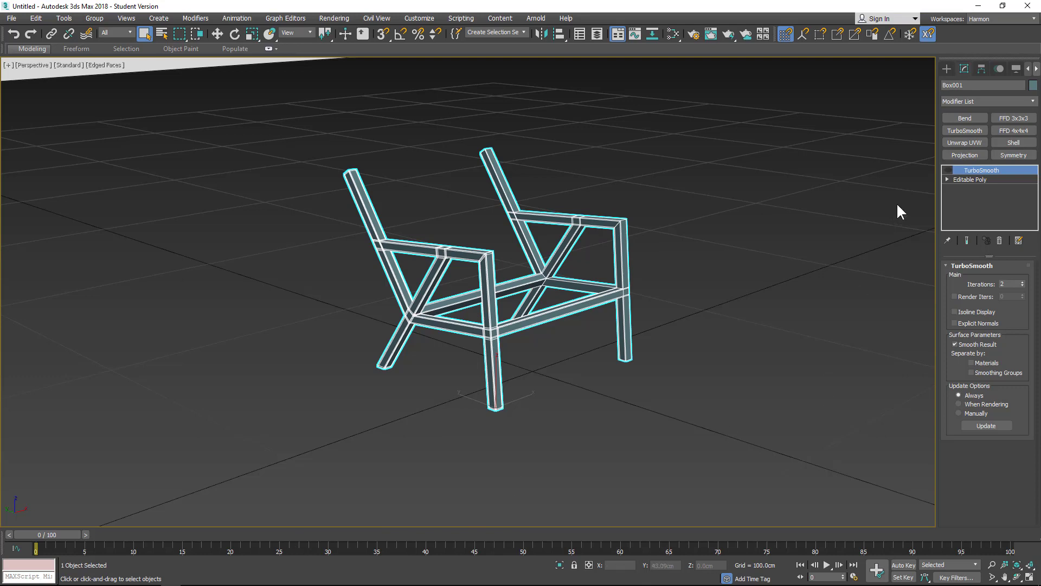
- Delete the TurboSmooth modifier so only the Editable Poly base stays in the chair frame's stack
{"action": "left_click", "coordinate": [967, 180]}
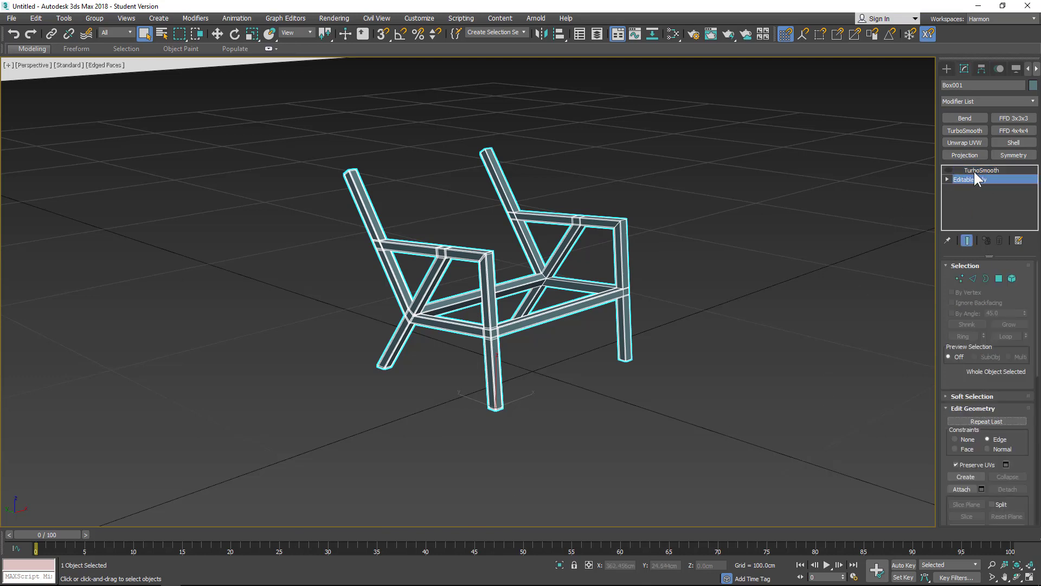
{"action": "left_click", "coordinate": [976, 170]}
{"action": "left_click", "coordinate": [999, 240]}
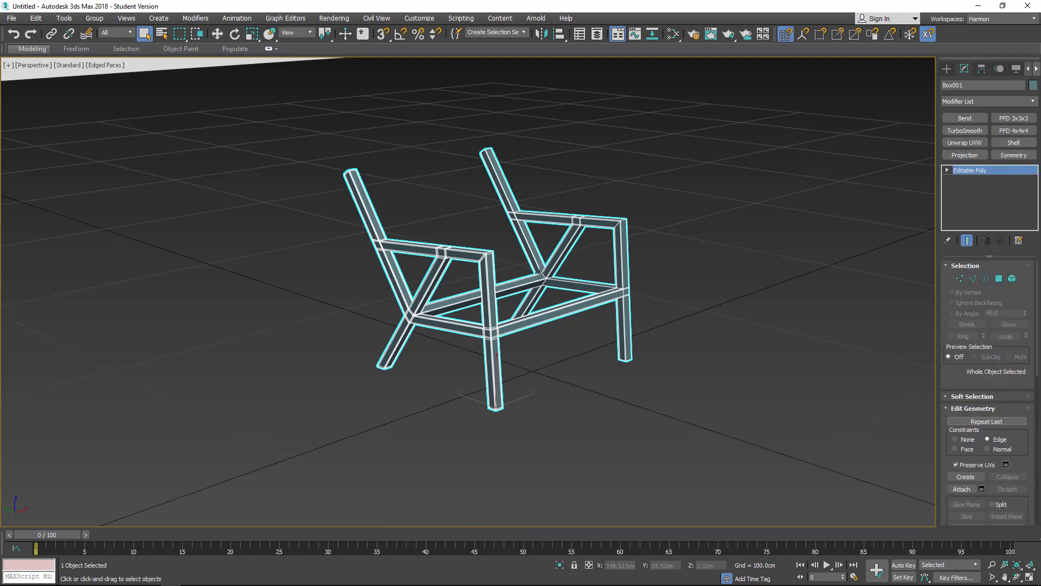
{"action": "middle_click_drag", "start_coordinate": [613, 244], "coordinate": [594, 254], "text": "alt"}
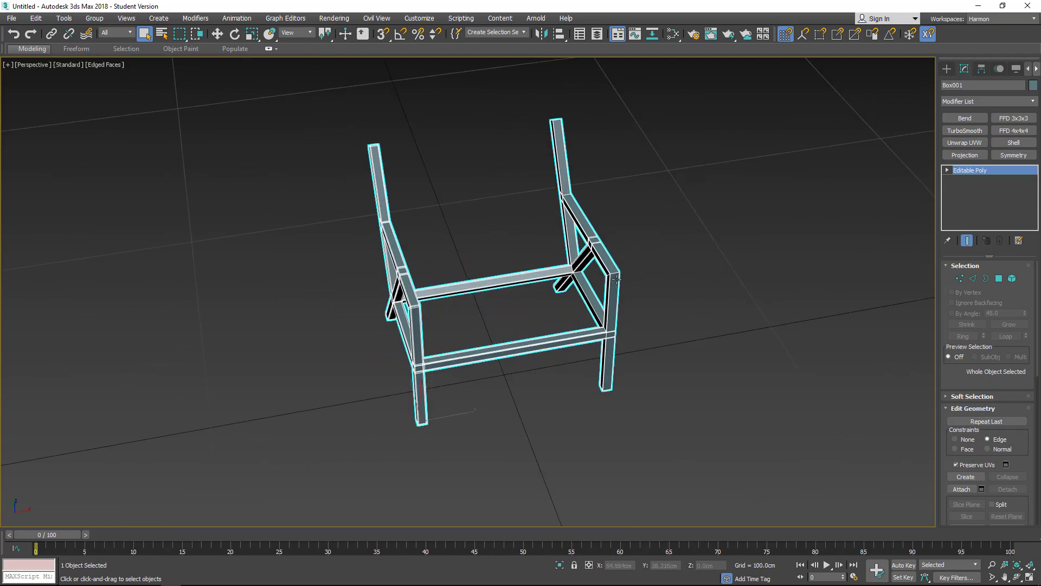
{"action": "middle_click_drag", "start_coordinate": [508, 328], "coordinate": [524, 281], "text": "alt"}
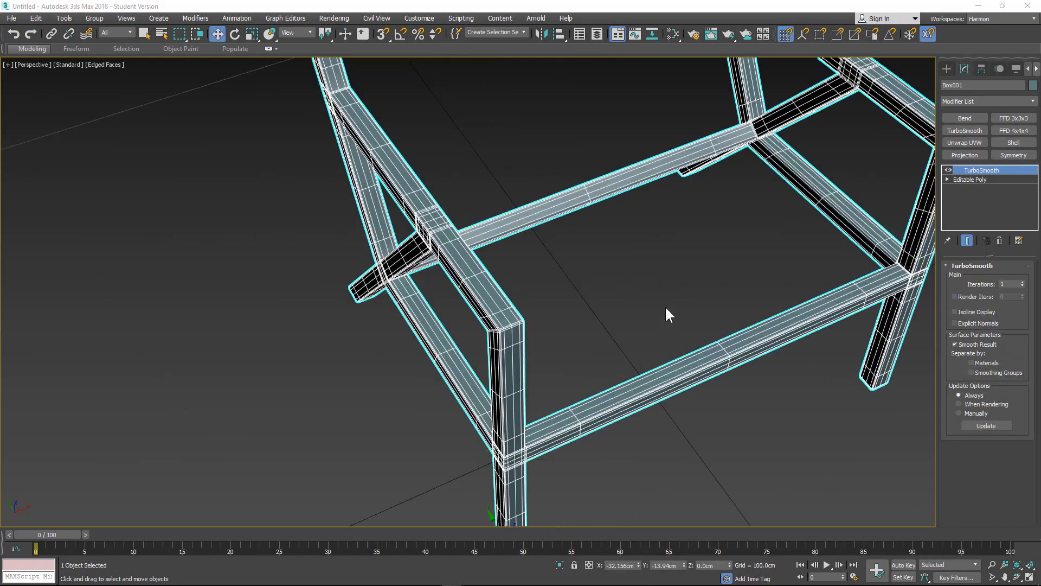
- Switch off the one-iteration TurboSmooth and inspect the edge loops around the chair frame's joints
{"action": "middle_click_drag", "start_coordinate": [688, 277], "coordinate": [972, 217], "text": "alt"}
{"action": "left_click", "coordinate": [948, 171]}
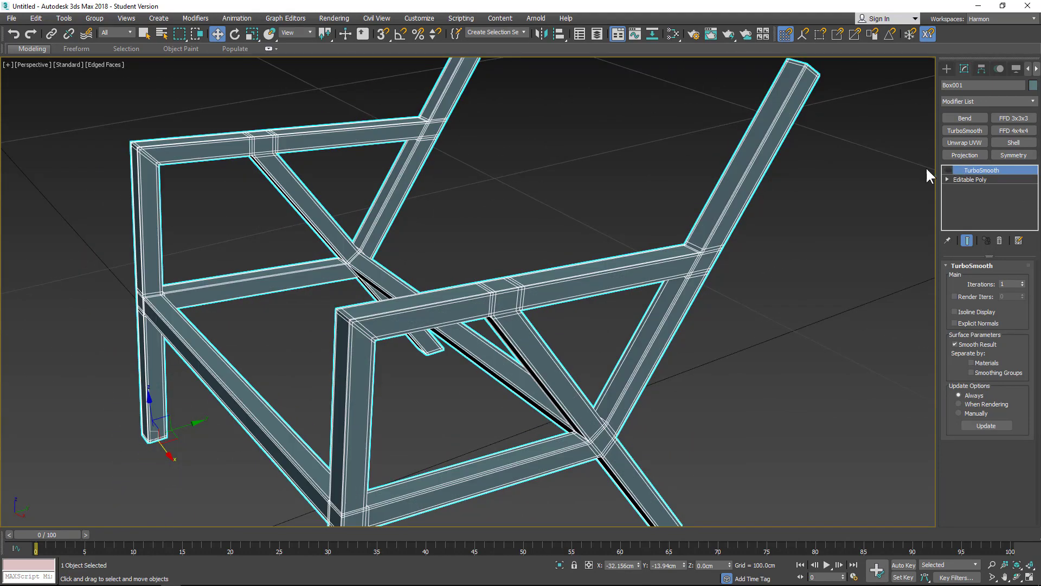
{"action": "scroll", "coordinate": [569, 356], "scroll_direction": "down", "scroll_amount": 3}
{"action": "middle_click_drag", "start_coordinate": [432, 322], "coordinate": [548, 269], "text": "alt"}
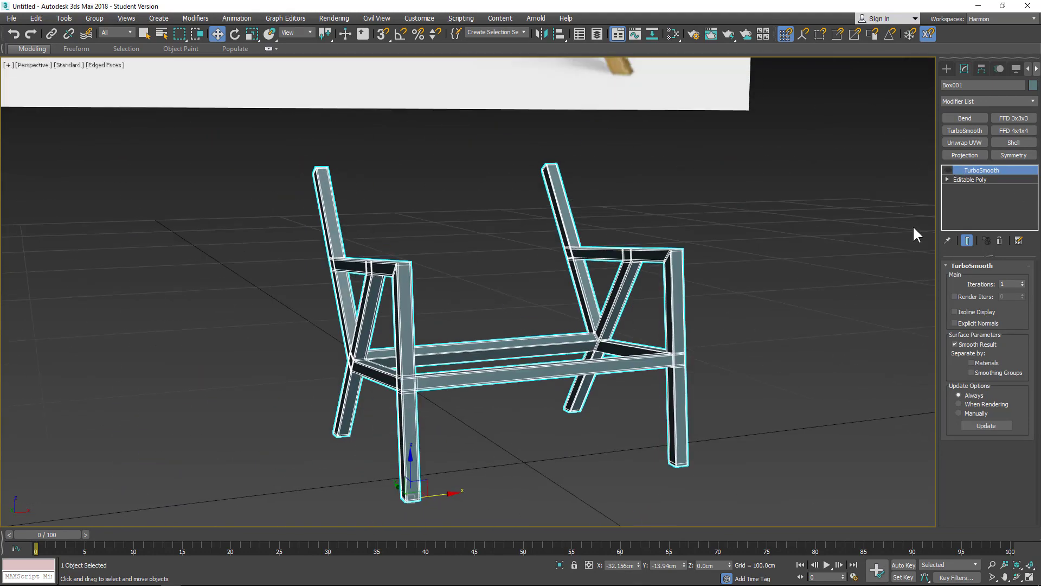
- Add an Unwrap UVW modifier above the disabled TurboSmooth and open the UV editor to view the low-poly shells
{"action": "left_click", "coordinate": [972, 142]}
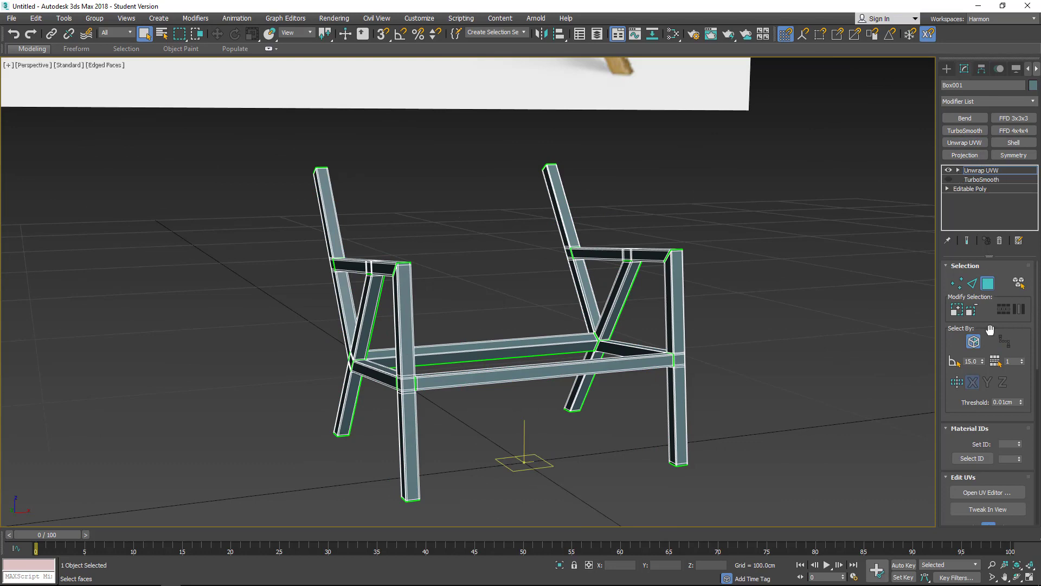
{"action": "left_click", "coordinate": [987, 492]}
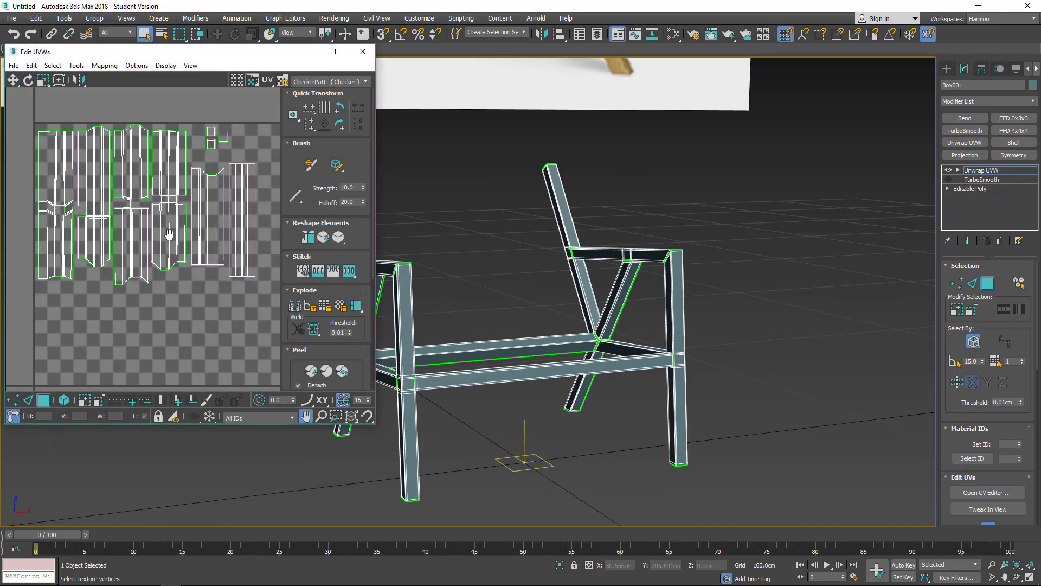
{"action": "middle_click_drag", "start_coordinate": [169, 233], "coordinate": [171, 233]}
- Switch TurboSmooth back on beneath Unwrap UVW and open its parameters, accepting the topology dependency warning
{"action": "left_click", "coordinate": [948, 178]}
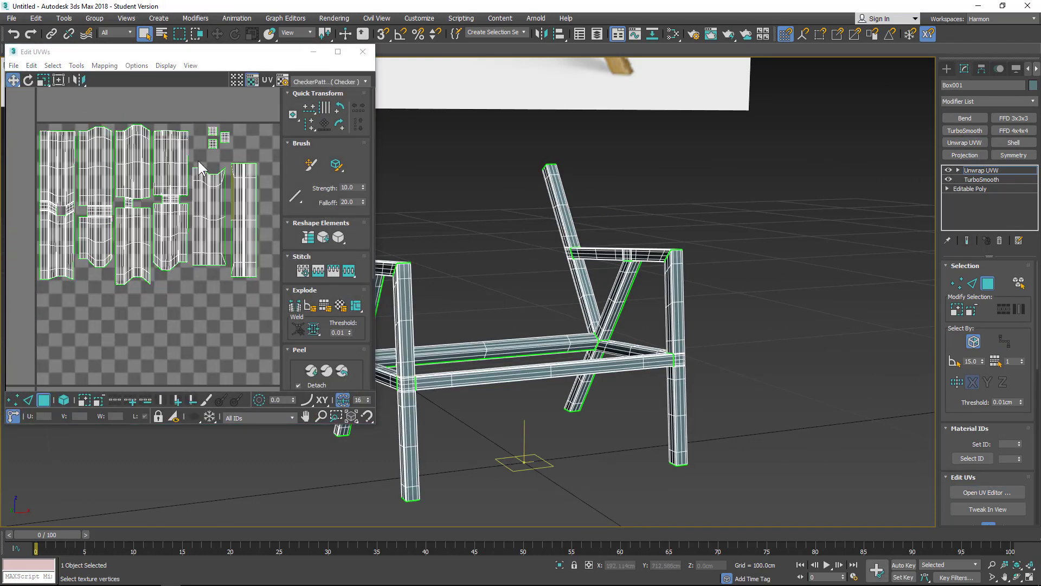
{"action": "left_click", "coordinate": [998, 176]}
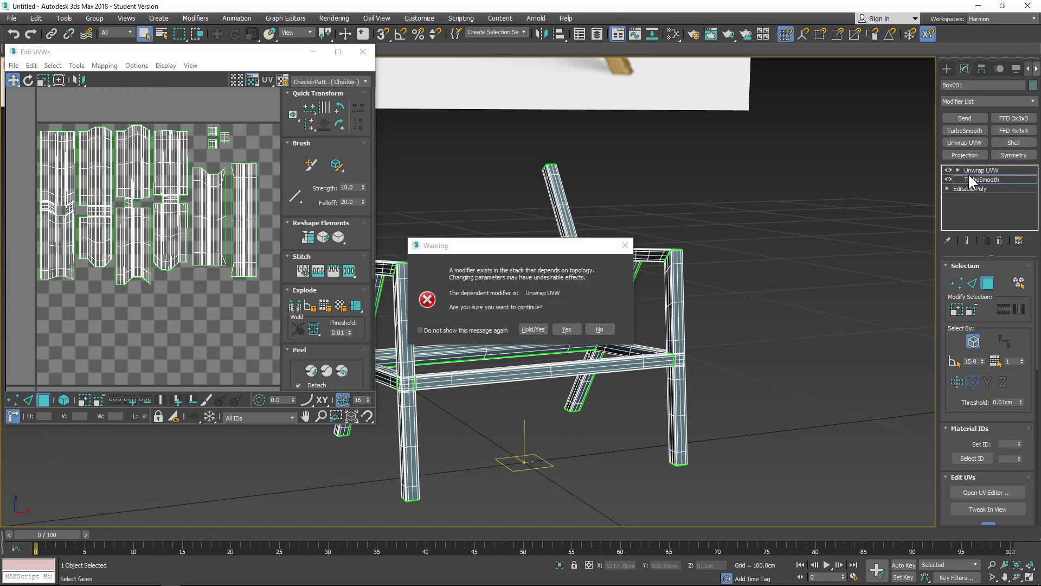
{"action": "left_click", "coordinate": [565, 328]}
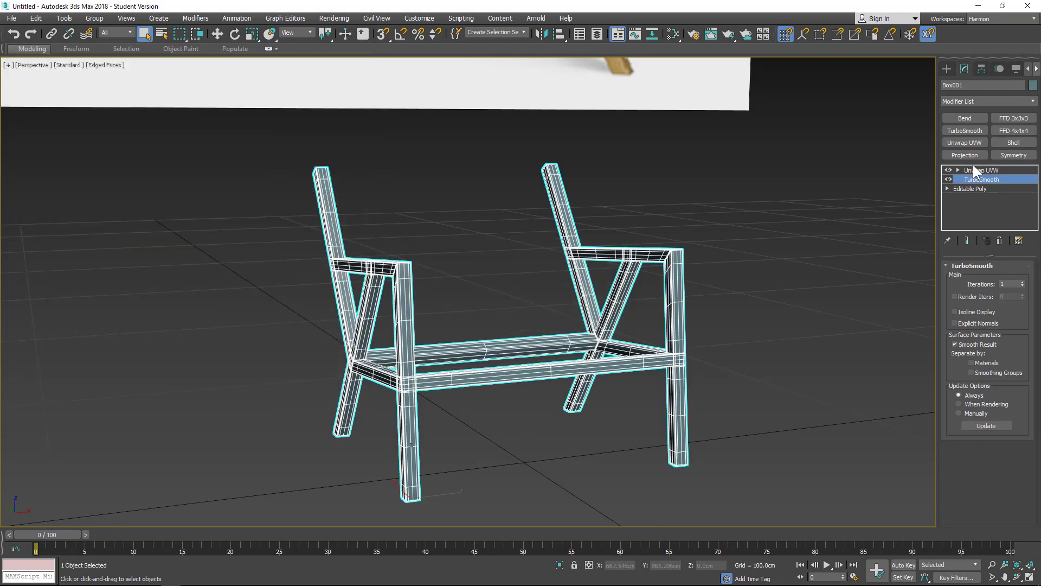
- Open the UV editor from Unwrap UVW with TurboSmooth active and examine how smoothing affects the chair frame's UV shells
{"action": "left_click", "coordinate": [975, 171]}
{"action": "left_click", "coordinate": [999, 492]}
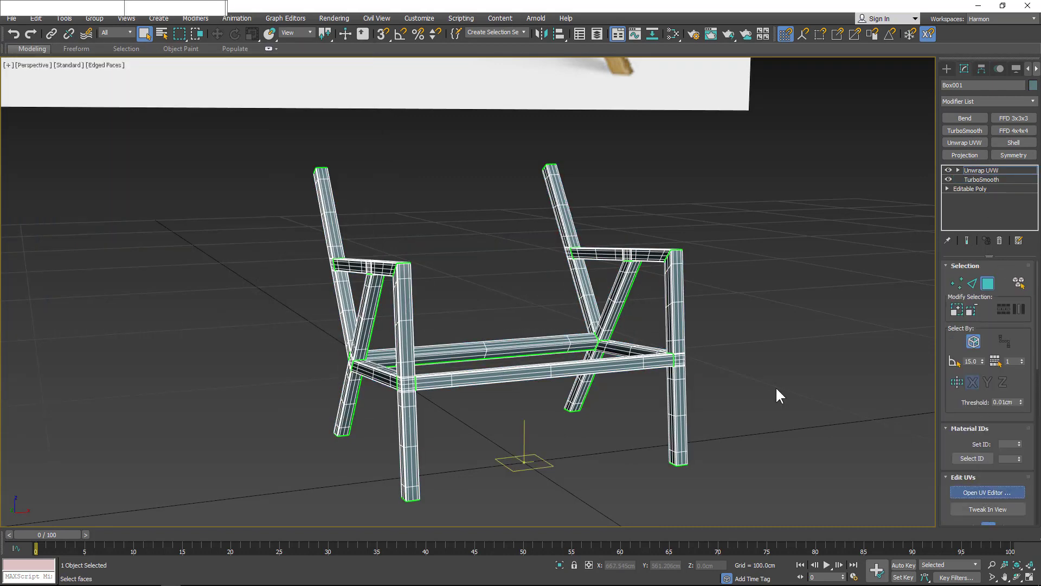
{"action": "middle_click_drag", "start_coordinate": [103, 112], "coordinate": [145, 127]}
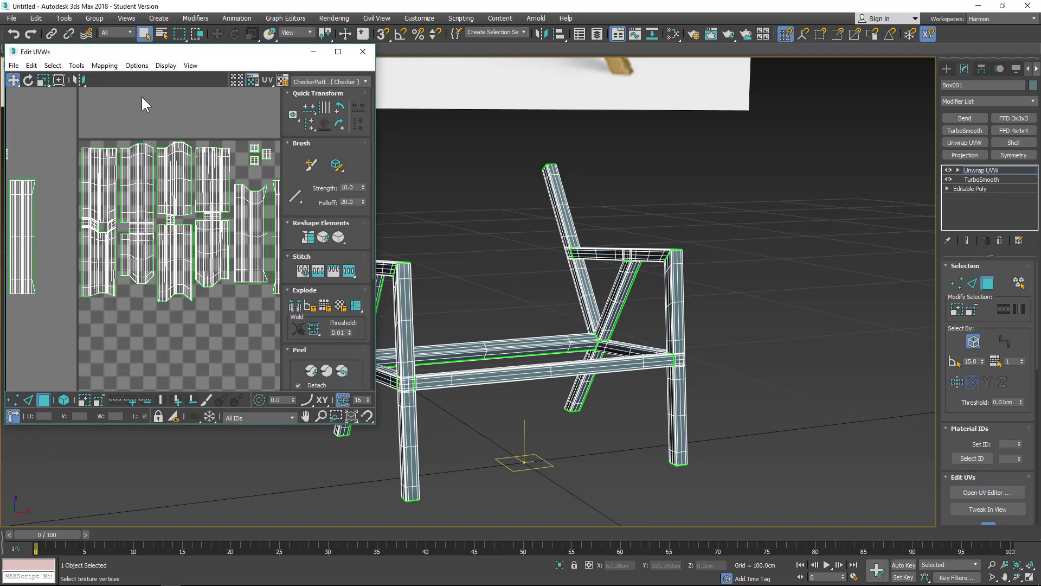
{"action": "left_click_drag", "start_coordinate": [145, 52], "coordinate": [433, 69]}
{"action": "scroll", "coordinate": [470, 266], "scroll_direction": "down", "scroll_amount": 5}
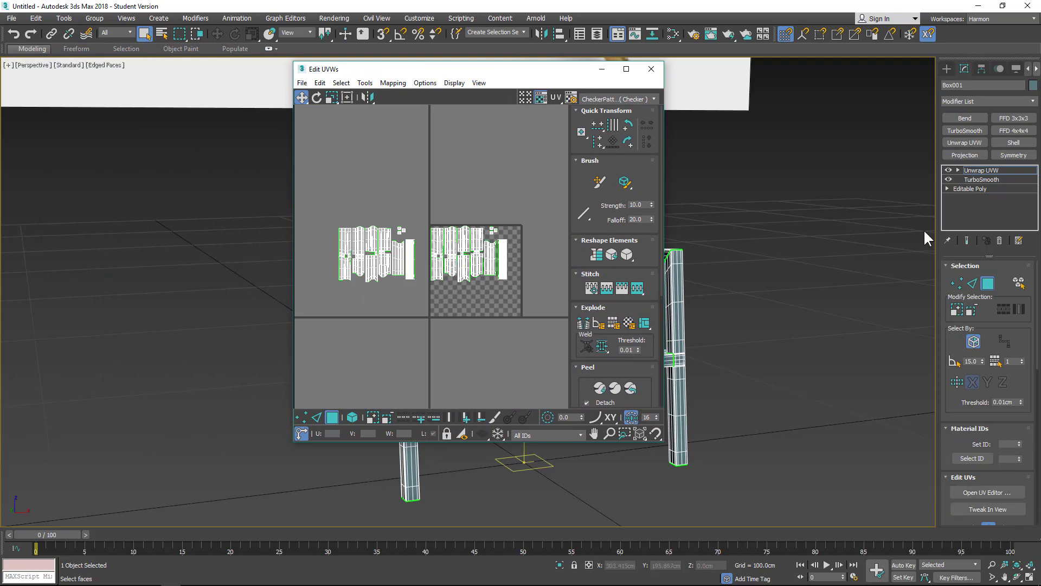
{"action": "scroll", "coordinate": [374, 253], "scroll_direction": "up", "scroll_amount": 8}
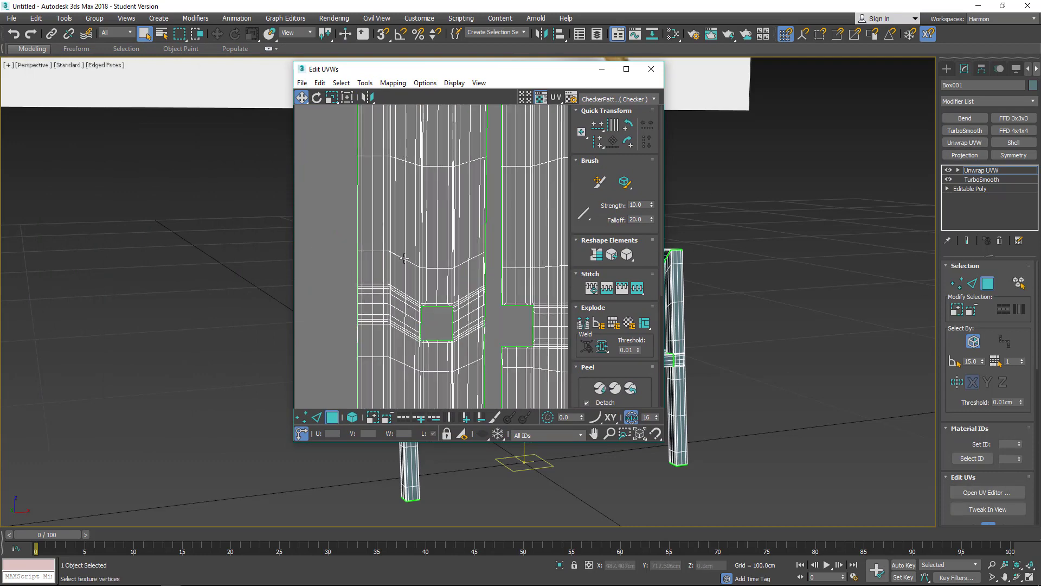
{"action": "scroll", "coordinate": [450, 270], "scroll_direction": "down", "scroll_amount": 5}
{"action": "middle_click_drag", "start_coordinate": [516, 232], "coordinate": [432, 212]}
{"action": "scroll", "coordinate": [465, 239], "scroll_direction": "up", "scroll_amount": 4}
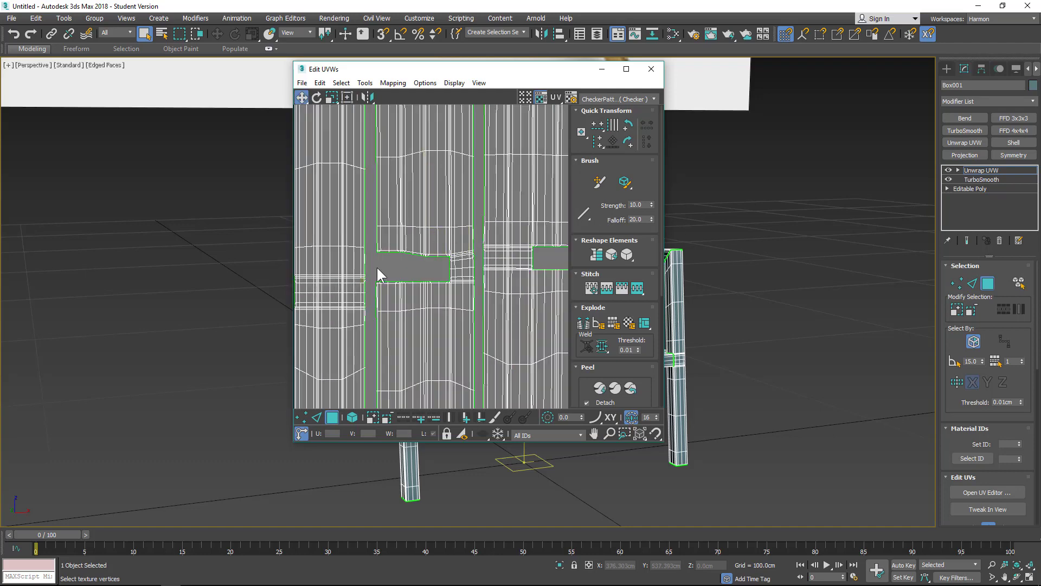
{"action": "scroll", "coordinate": [451, 266], "scroll_direction": "down", "scroll_amount": 6}
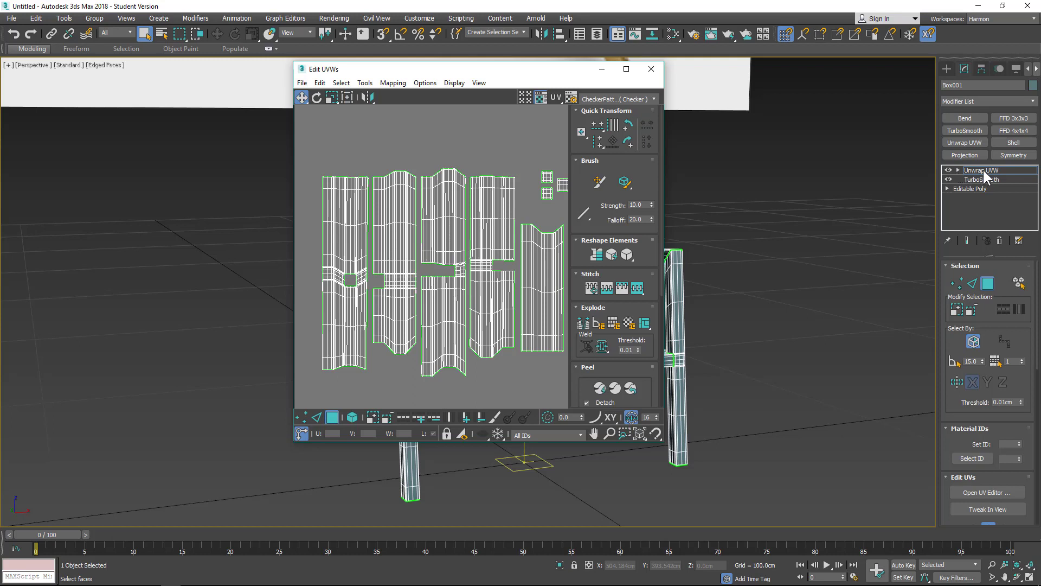
- Switch off TurboSmooth beneath Unwrap UVW, accepting the topology warning, and reopen the UV editor on the low-poly shells
{"action": "left_click", "coordinate": [958, 187]}
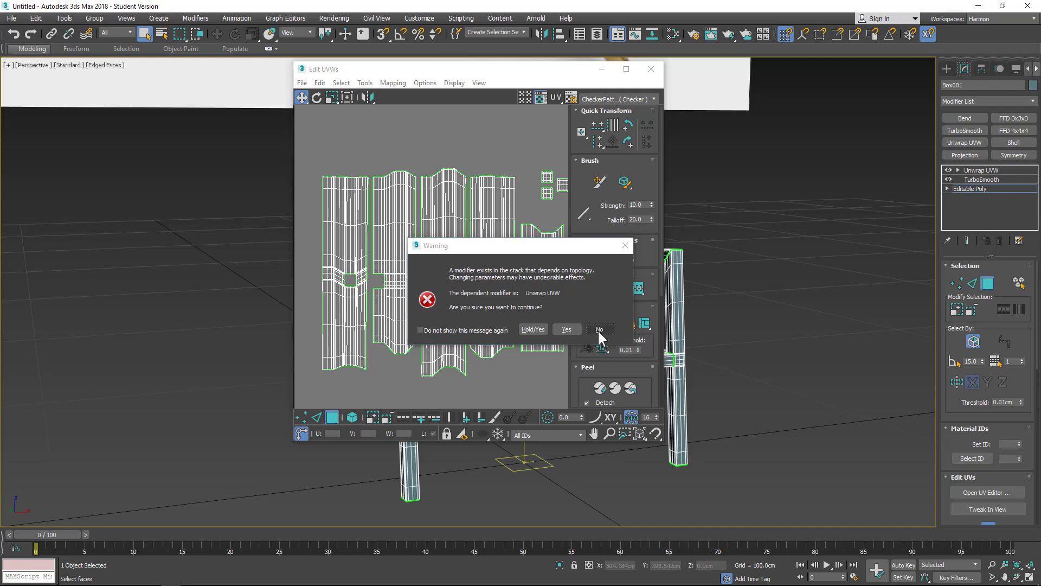
{"action": "left_click", "coordinate": [567, 329]}
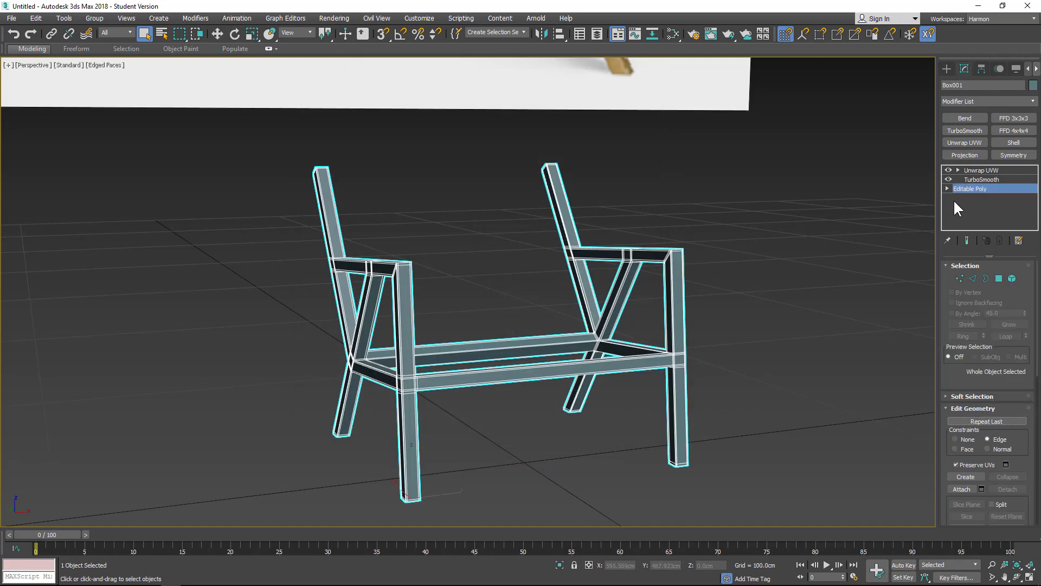
{"action": "left_click", "coordinate": [979, 170]}
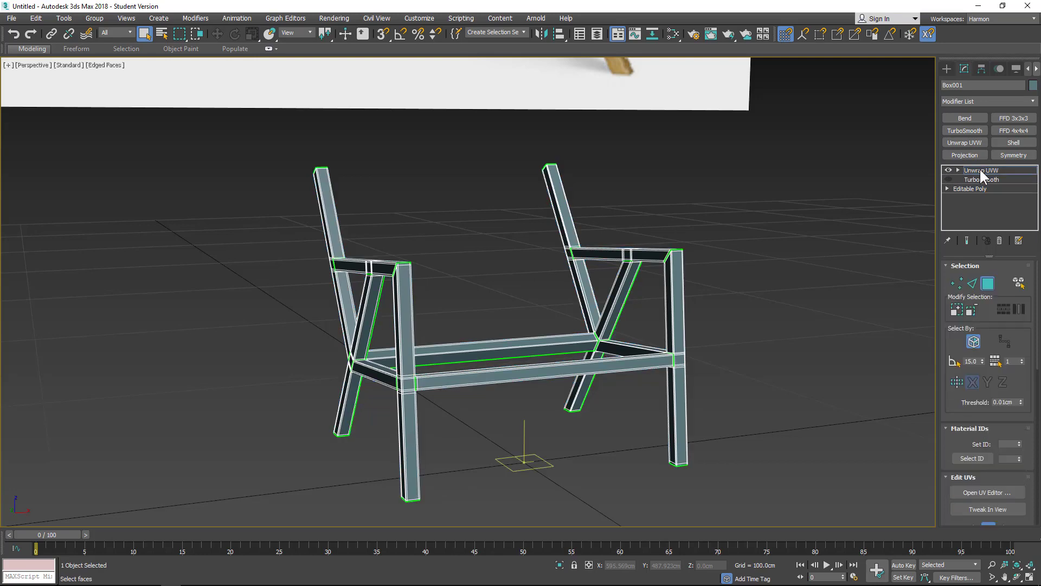
{"action": "left_click", "coordinate": [984, 493]}
{"action": "middle_click_drag", "start_coordinate": [480, 168], "coordinate": [281, 206]}
{"action": "scroll", "coordinate": [449, 185], "scroll_direction": "down", "scroll_amount": 3}
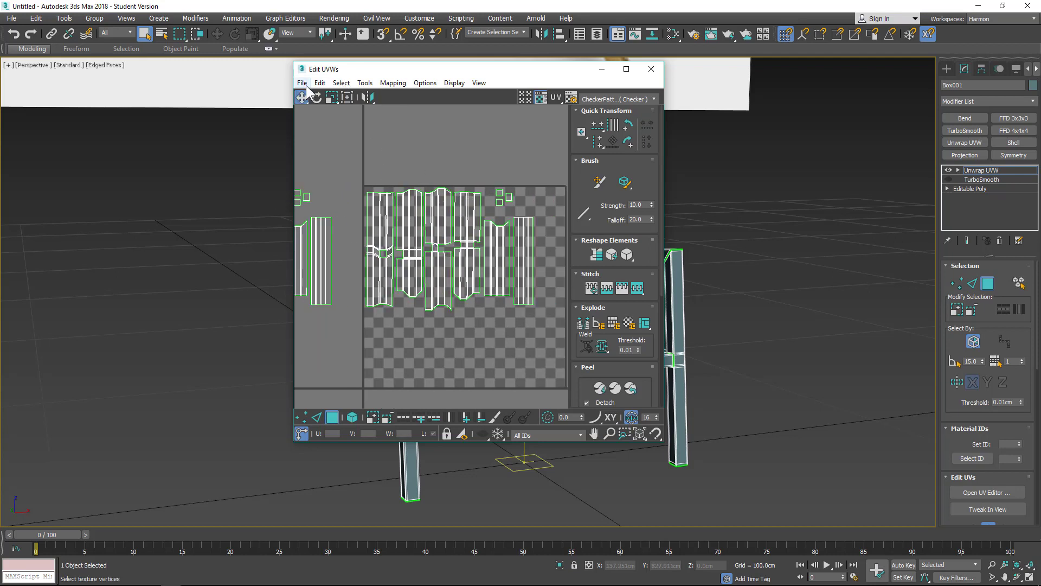
{"action": "scroll", "coordinate": [449, 215], "scroll_direction": "up", "scroll_amount": 2}
{"action": "middle_click_drag", "start_coordinate": [449, 214], "coordinate": [426, 211]}
{"action": "middle_click_drag", "start_coordinate": [806, 298], "coordinate": [610, 219]}
- Render the UVW template at 2048 x 2048 with seam edges turned off, and inspect the lines of the rendered map
{"action": "left_click", "coordinate": [426, 83]}
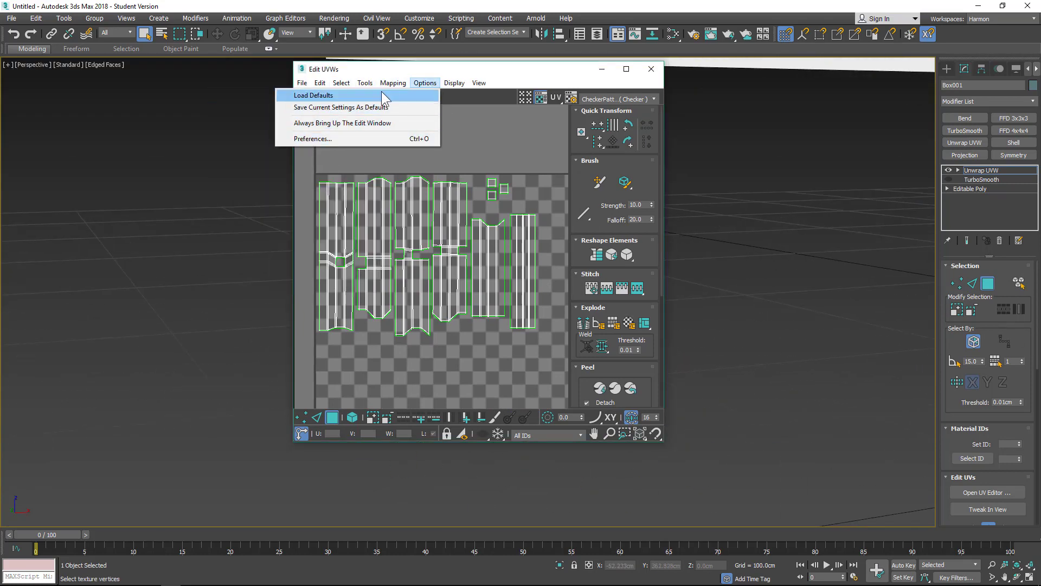
{"action": "mouse_move", "coordinate": [393, 83]}
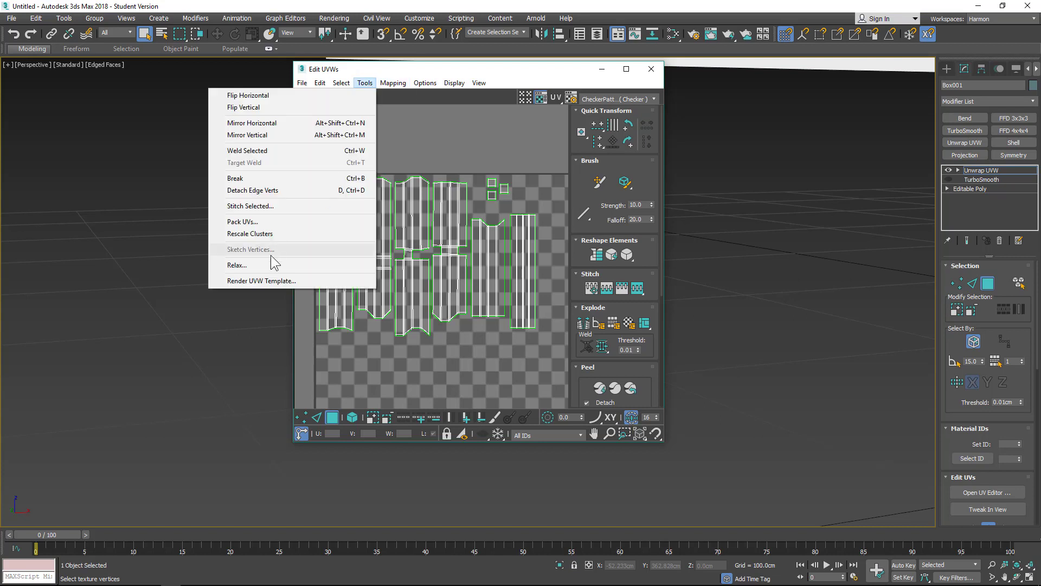
{"action": "left_click", "coordinate": [262, 280]}
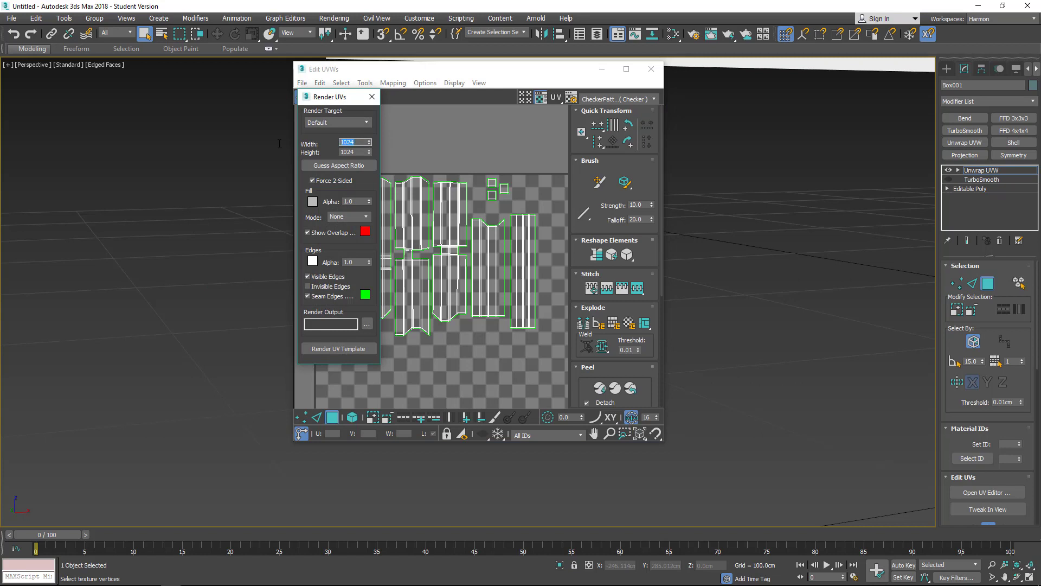
{"action": "type", "text": "2048"}
{"action": "key", "text": "Tab"}
{"action": "type", "text": "2"}
{"action": "left_click", "coordinate": [307, 296]}
{"action": "left_click", "coordinate": [345, 348]}
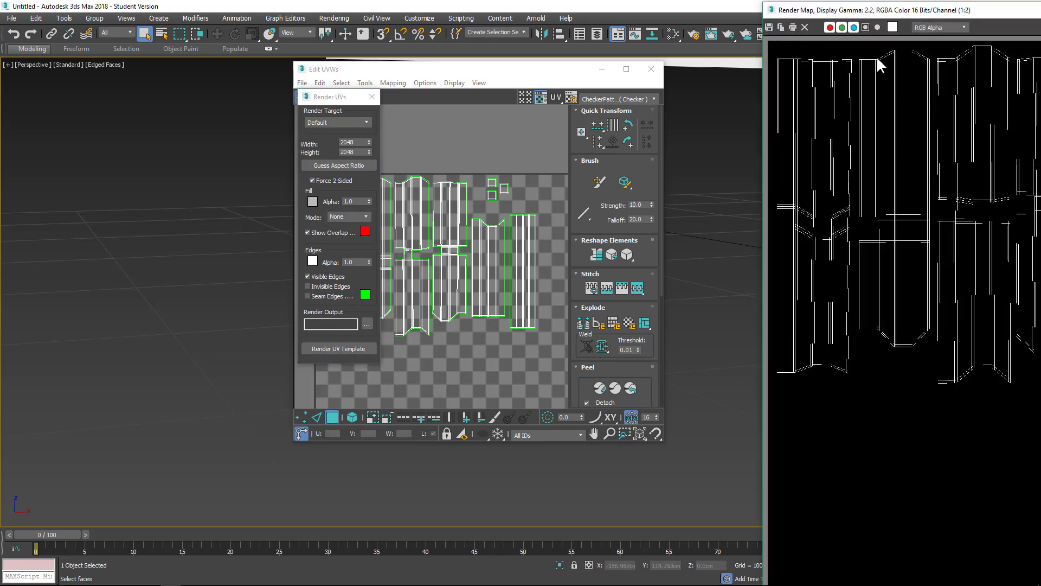
{"action": "left_click_drag", "start_coordinate": [988, 9], "coordinate": [450, 25]}
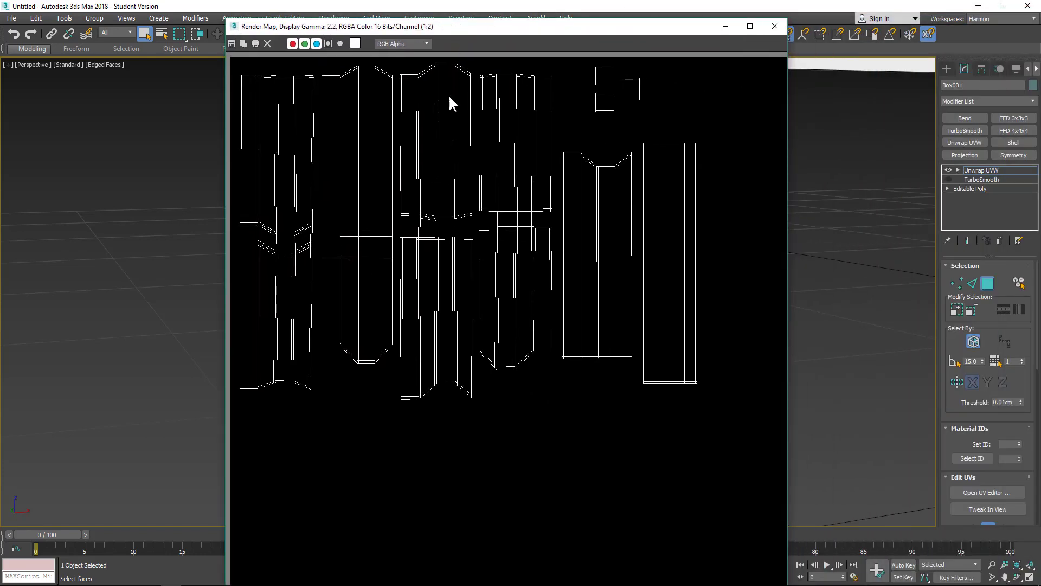
{"action": "scroll", "coordinate": [459, 269], "scroll_direction": "down", "scroll_amount": 1}
{"action": "scroll", "coordinate": [472, 282], "scroll_direction": "up", "scroll_amount": 3}
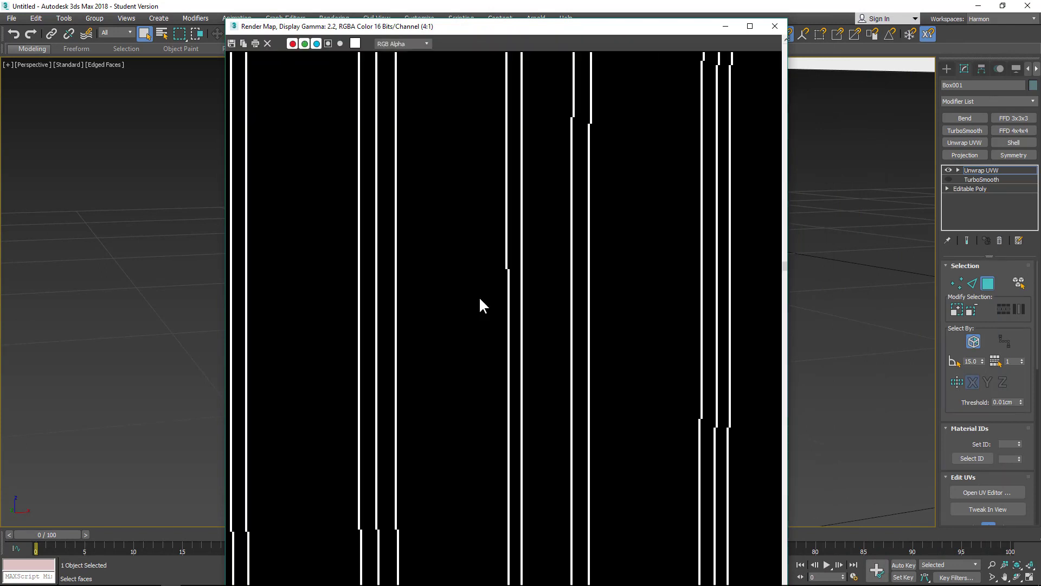
{"action": "scroll", "coordinate": [474, 278], "scroll_direction": "down", "scroll_amount": 1}
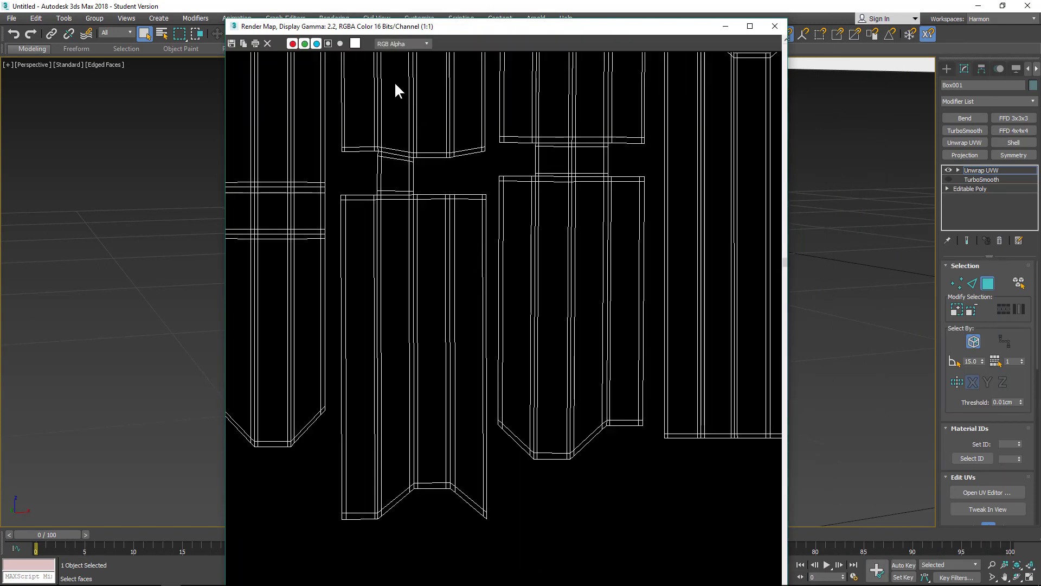
- Save the rendered UV map as chairUV02 in BMP format in the chair folder, accepting the BMP configuration
{"action": "left_click", "coordinate": [231, 44]}
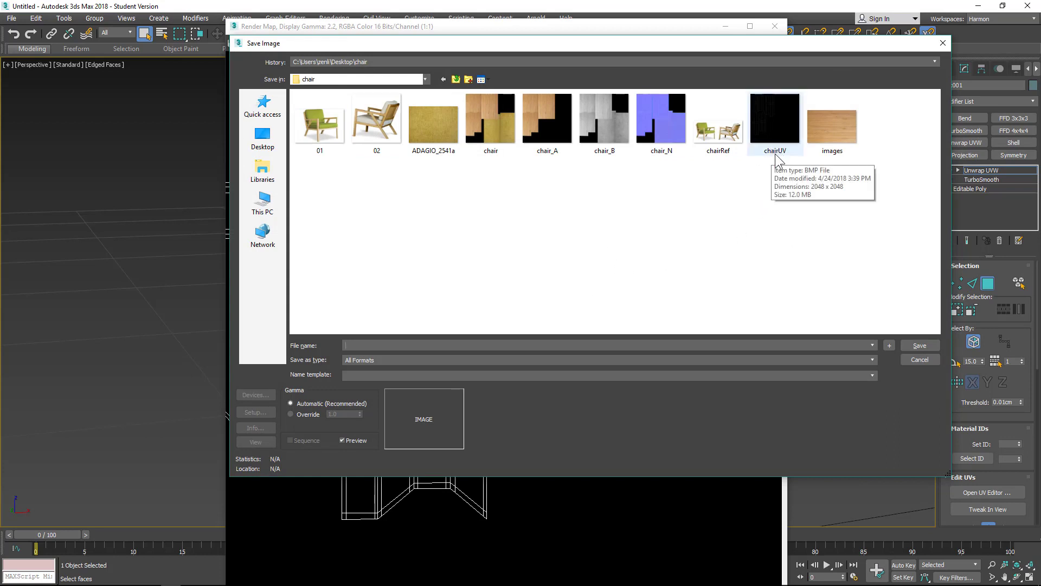
{"action": "left_click", "coordinate": [775, 122]}
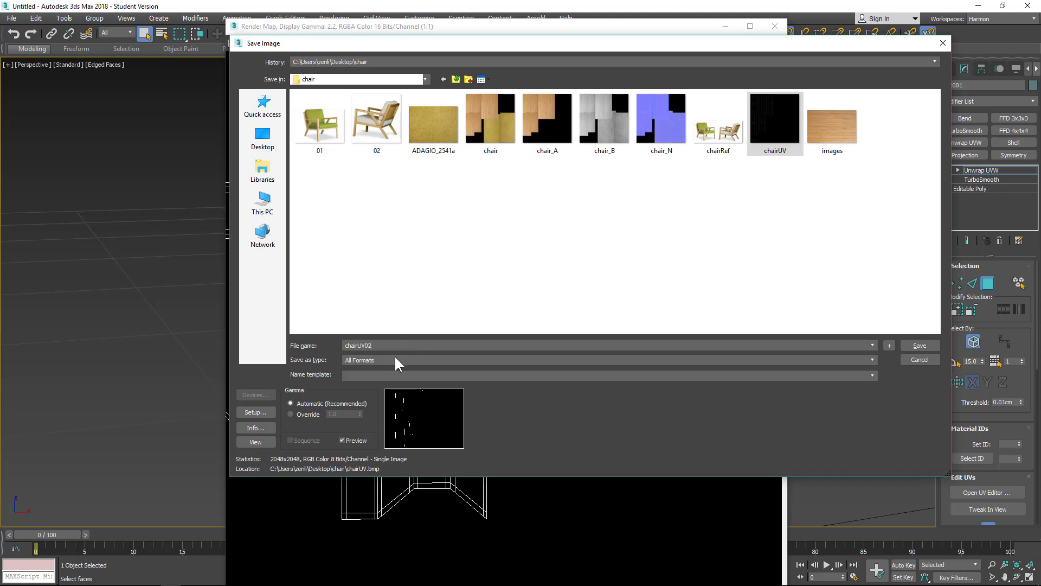
{"action": "left_click", "coordinate": [498, 359]}
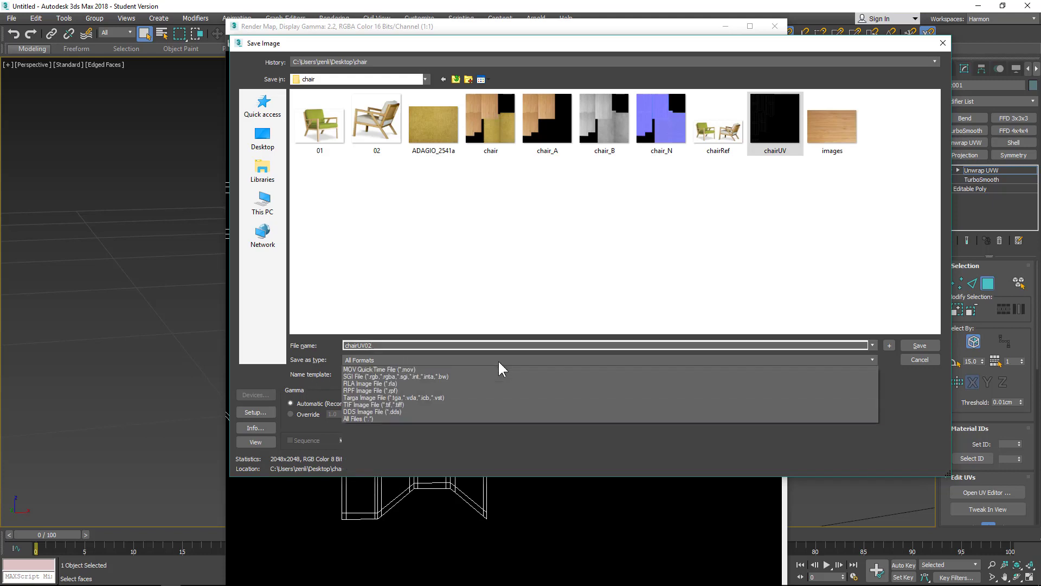
{"action": "left_click", "coordinate": [371, 385]}
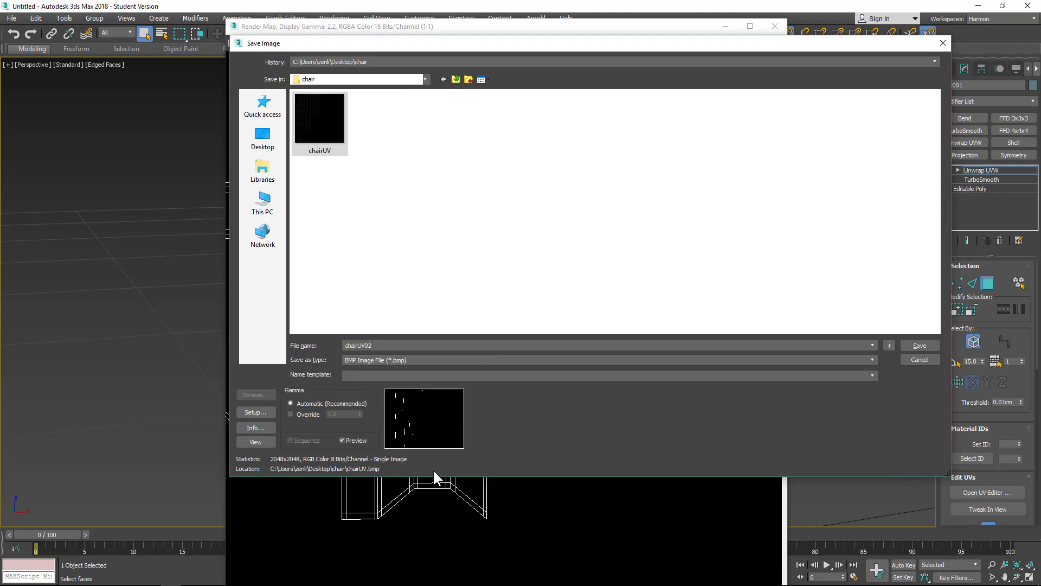
{"action": "scroll", "coordinate": [248, 547], "scroll_direction": "up", "scroll_amount": 5}
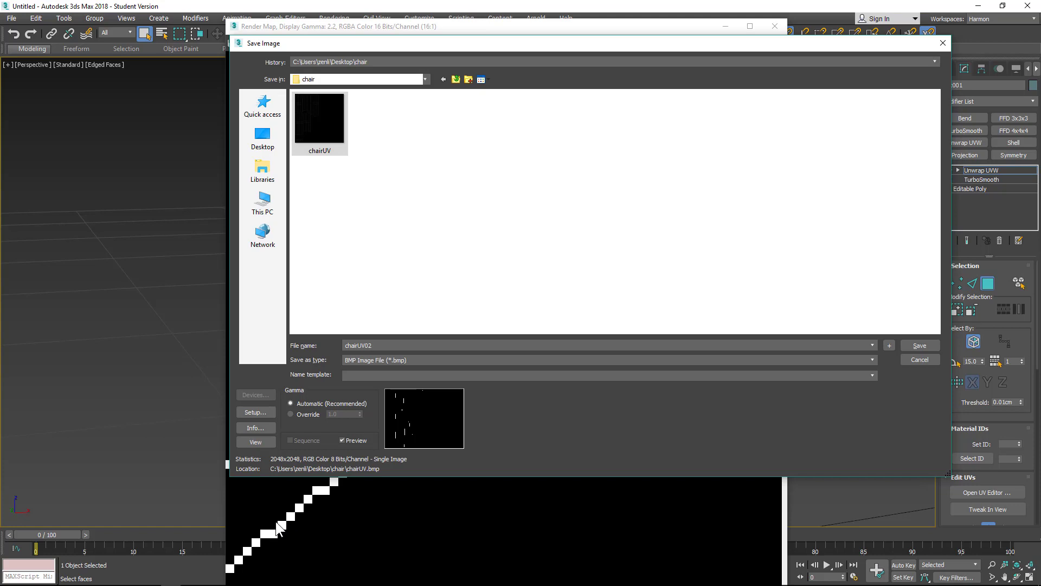
{"action": "scroll", "coordinate": [304, 502], "scroll_direction": "down", "scroll_amount": 5}
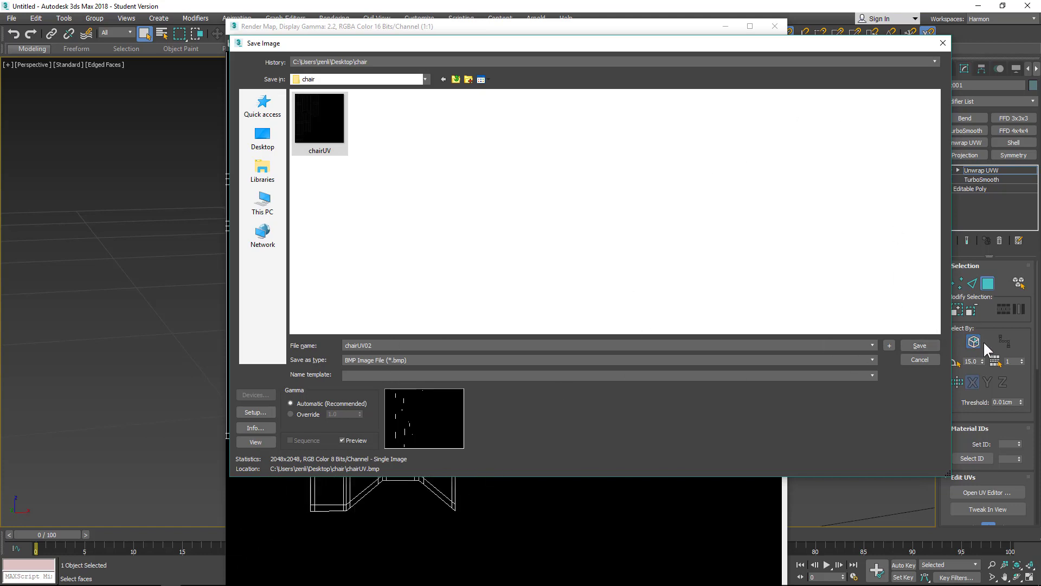
{"action": "left_click", "coordinate": [922, 347]}
{"action": "left_click", "coordinate": [282, 116]}
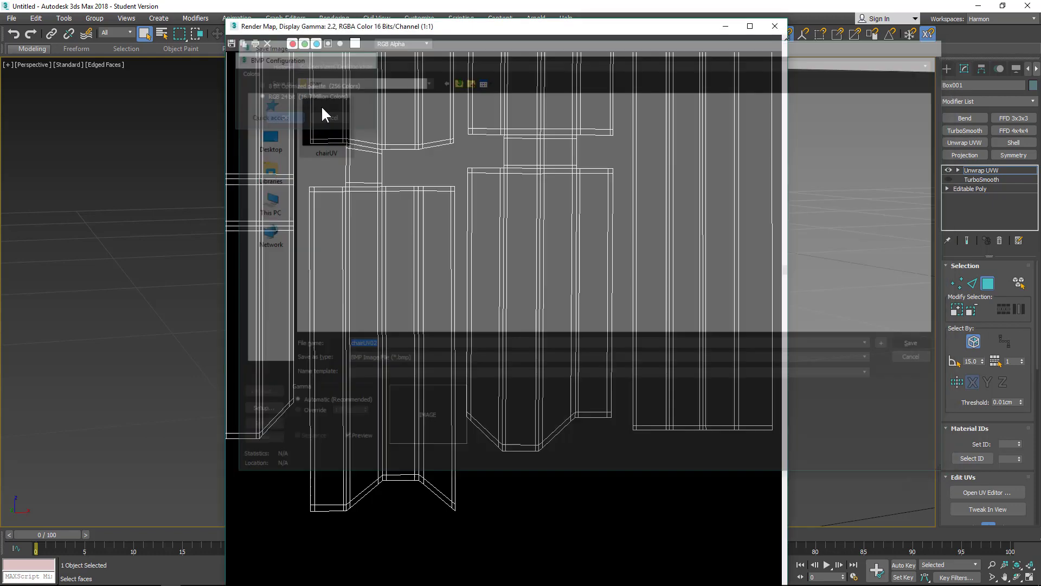
- Close the rendered map, the UV render settings and the UV editor, and delete the Unwrap UVW modifier from the stack
{"action": "left_click", "coordinate": [770, 30]}
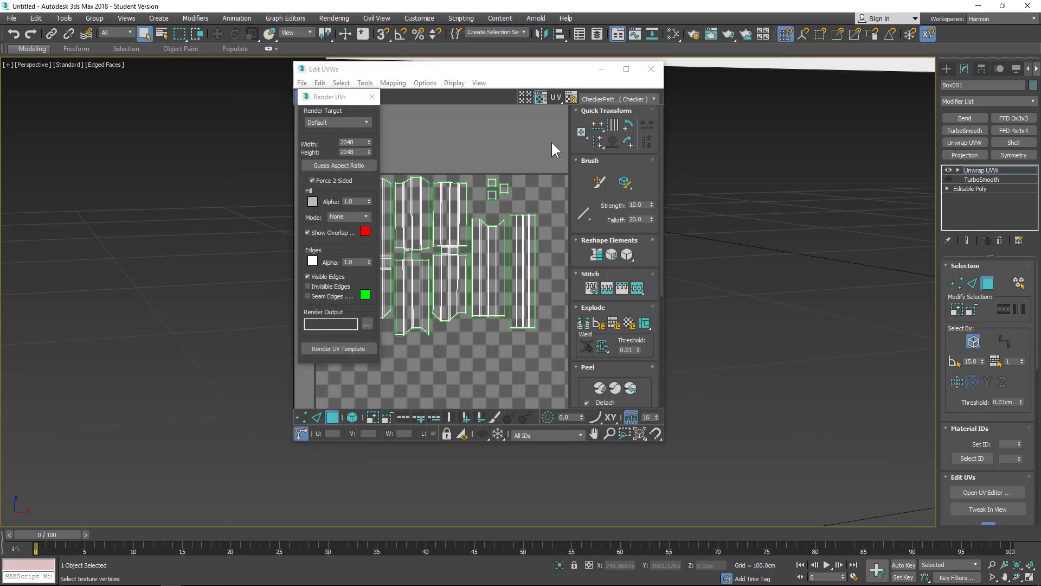
{"action": "left_click", "coordinate": [375, 95]}
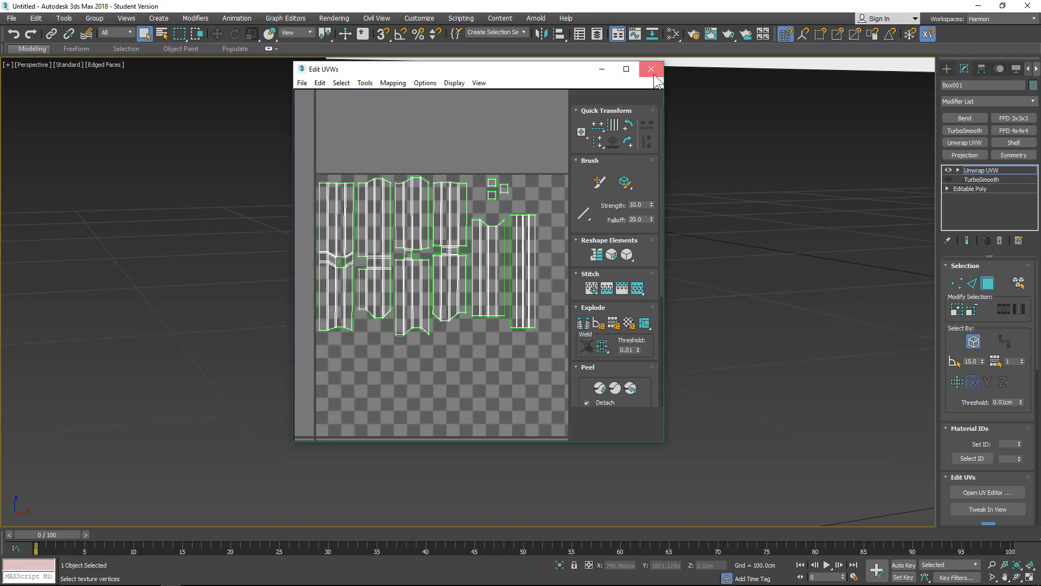
{"action": "left_click", "coordinate": [652, 69]}
{"action": "left_click", "coordinate": [984, 170]}
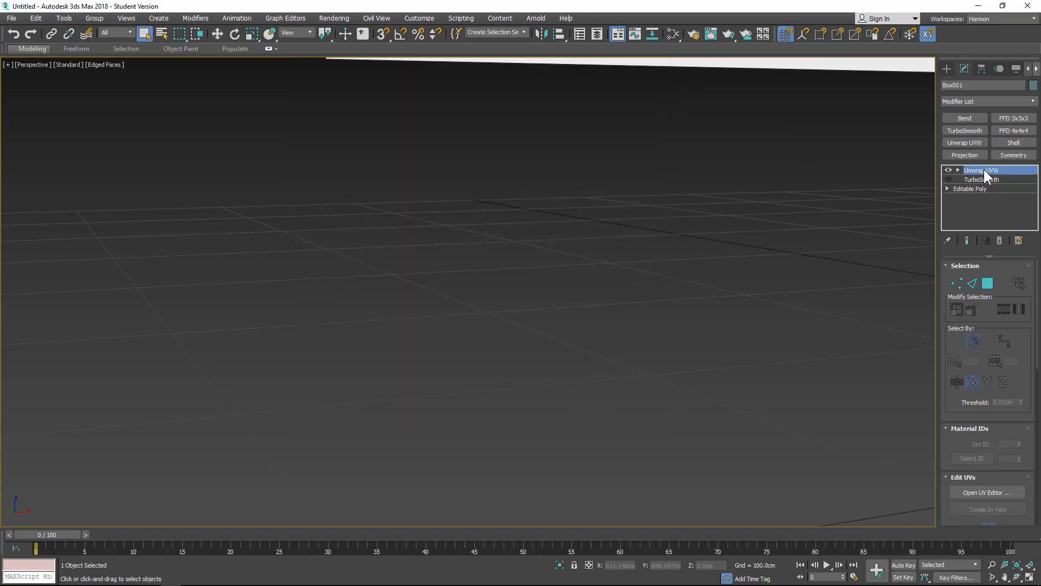
{"action": "left_click", "coordinate": [1001, 241]}
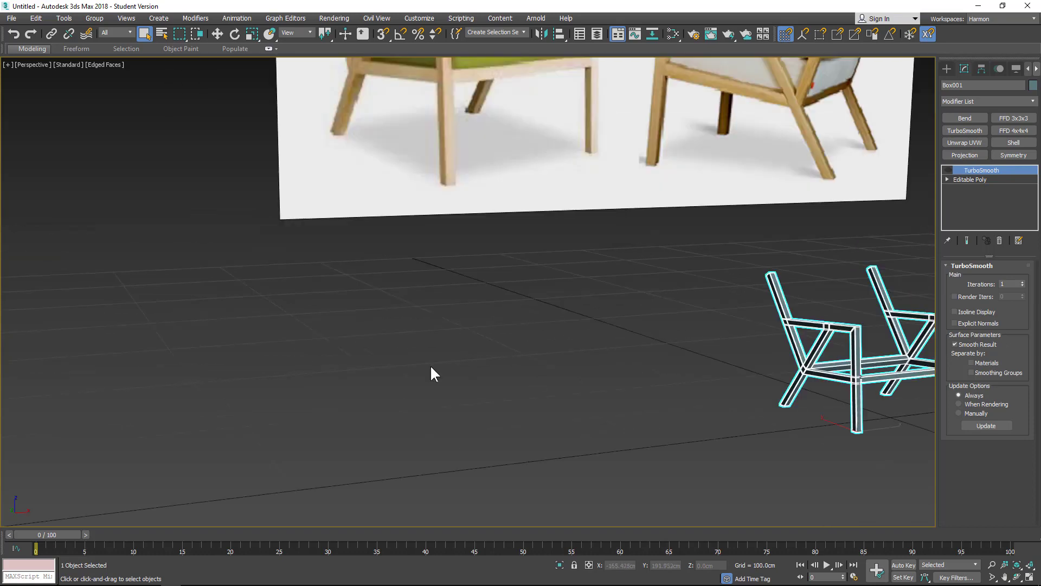
- Start saving the chair scene under a new name as a 3ds Max file, browsing to the Desktop
{"action": "scroll", "coordinate": [431, 365], "scroll_direction": "down", "scroll_amount": 5}
{"action": "middle_click_drag", "start_coordinate": [673, 346], "coordinate": [558, 363], "text": "alt"}
{"action": "left_click", "coordinate": [11, 18]}
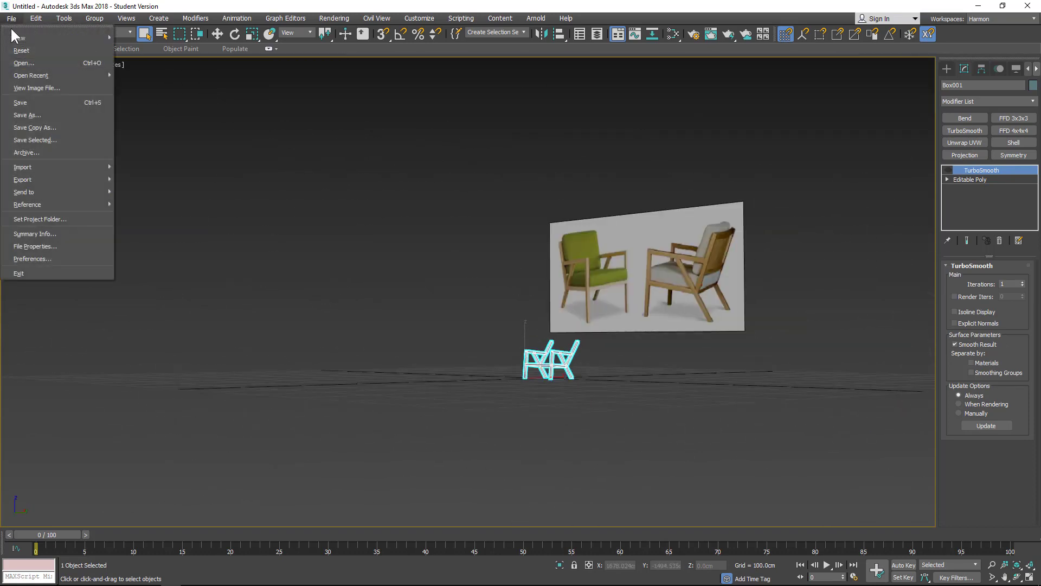
{"action": "left_click", "coordinate": [33, 116]}
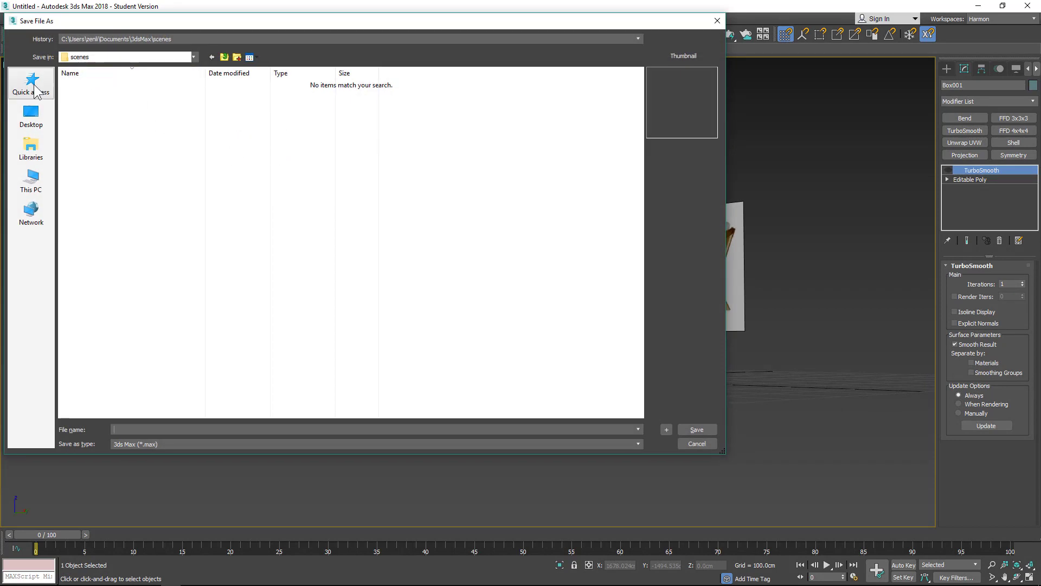
{"action": "left_click", "coordinate": [31, 117]}
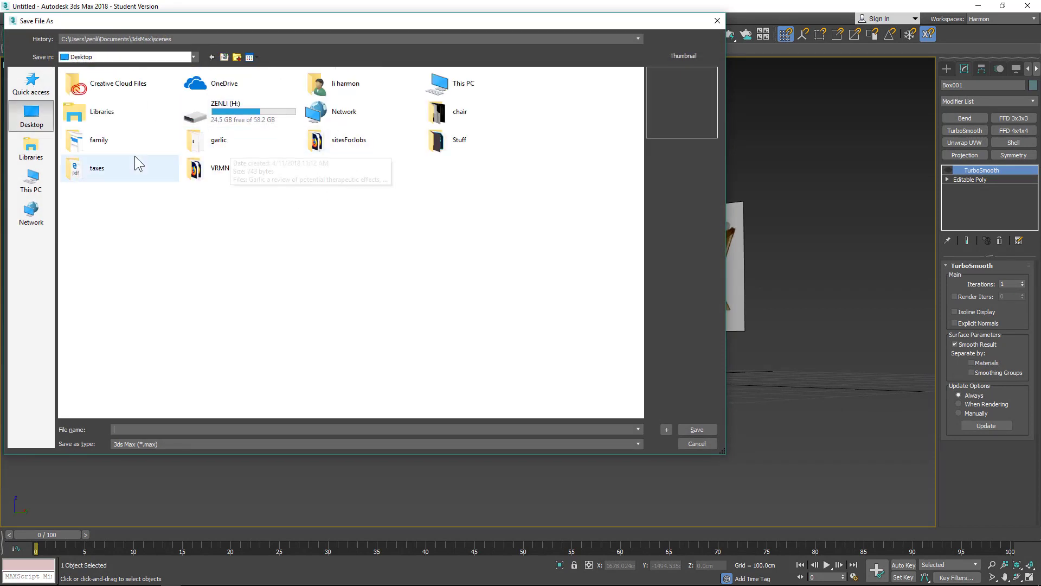
- Save the scene as chairHigh02 in the chair folder on the Desktop
{"action": "double_click", "coordinate": [460, 111]}
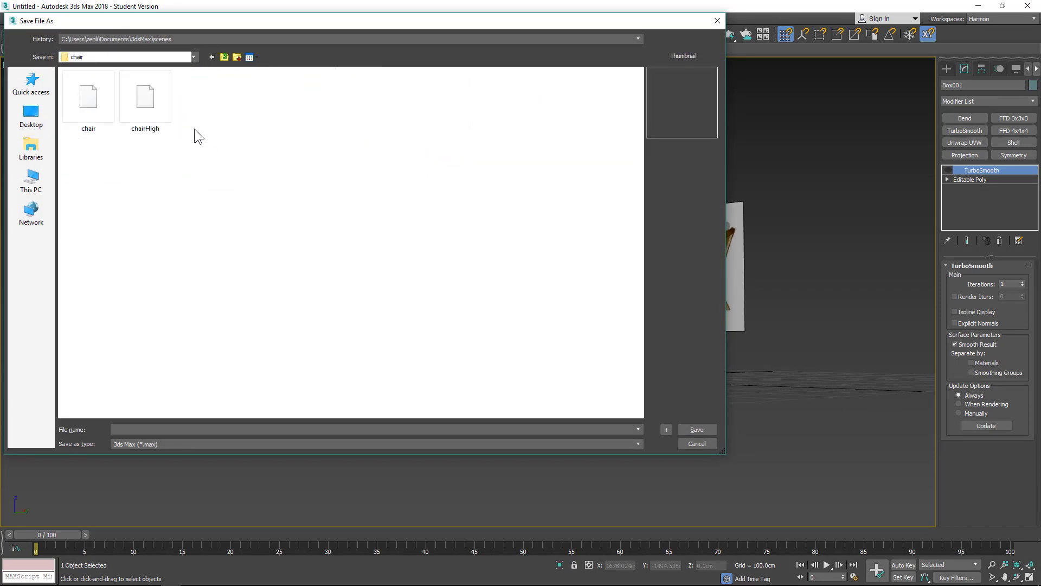
{"action": "left_click", "coordinate": [145, 99]}
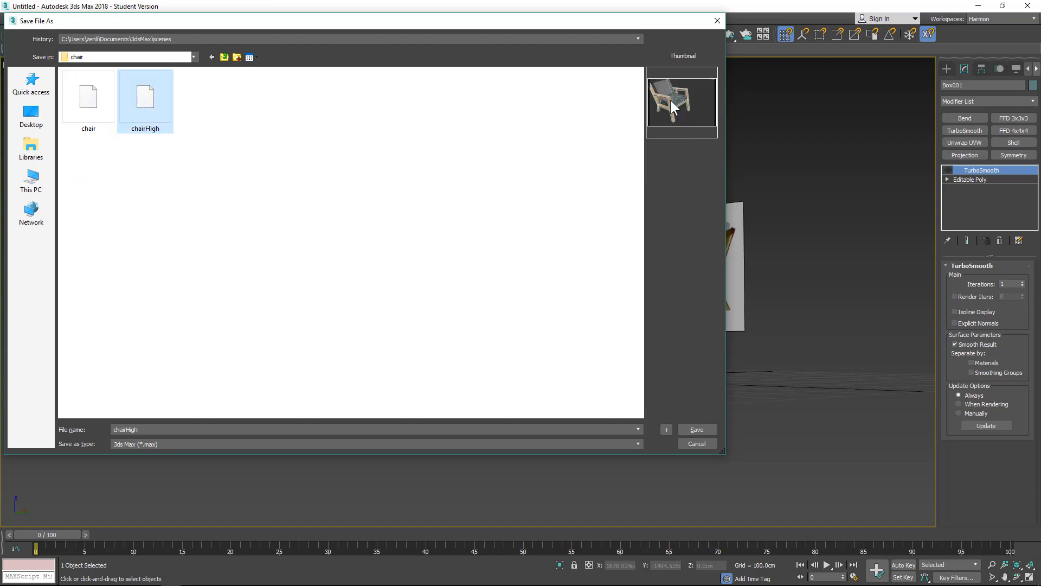
{"action": "left_click", "coordinate": [164, 423]}
{"action": "left_click", "coordinate": [162, 431]}
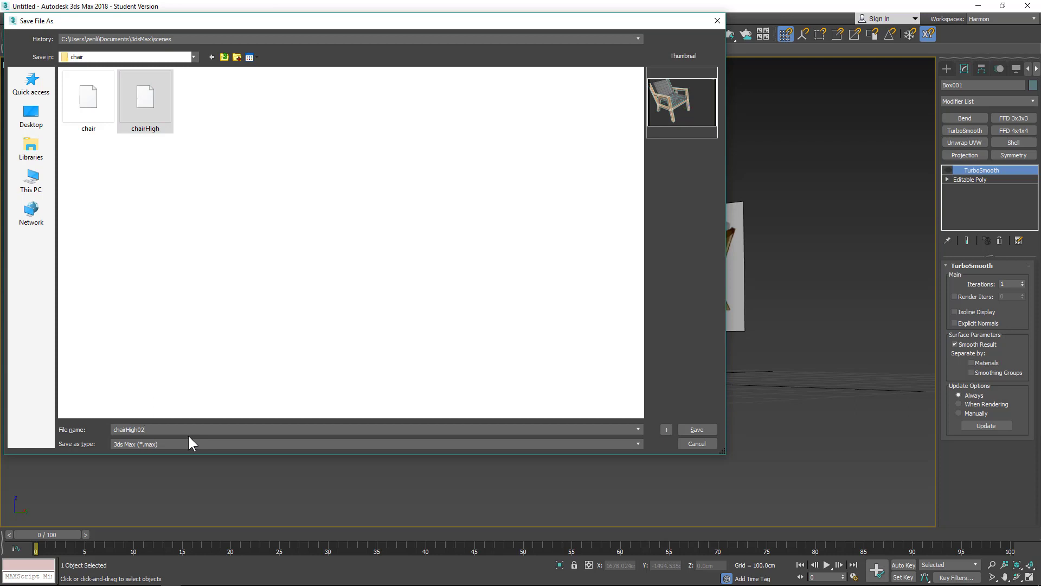
{"action": "left_click", "coordinate": [697, 430]}
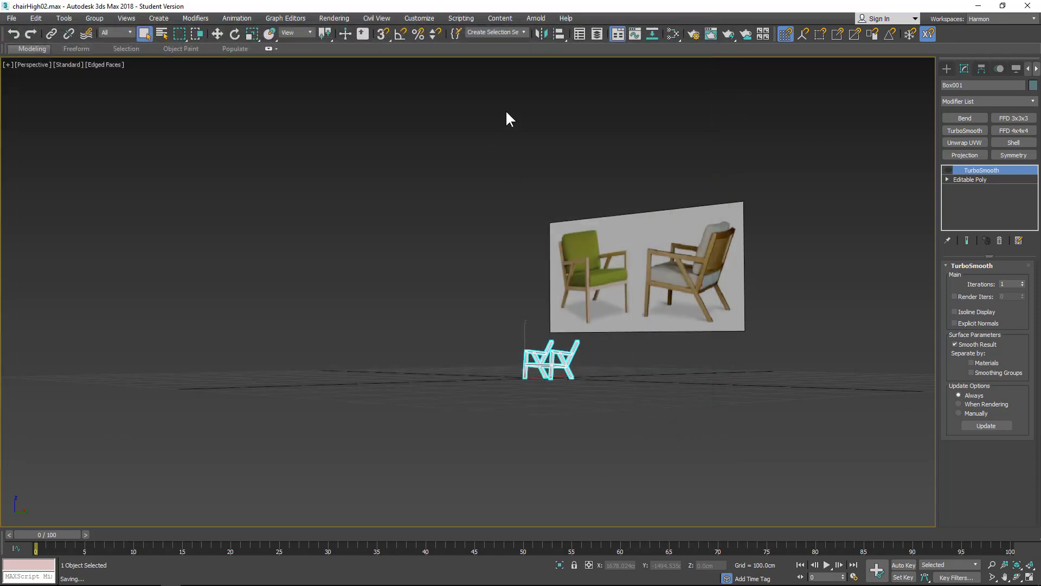
- Switch to Photoshop and open the chairUV02 image from the chair folder on the Desktop
{"action": "middle_click_drag", "start_coordinate": [486, 248], "coordinate": [372, 428], "text": "alt"}
{"action": "mouse_move", "coordinate": [8, 585]}
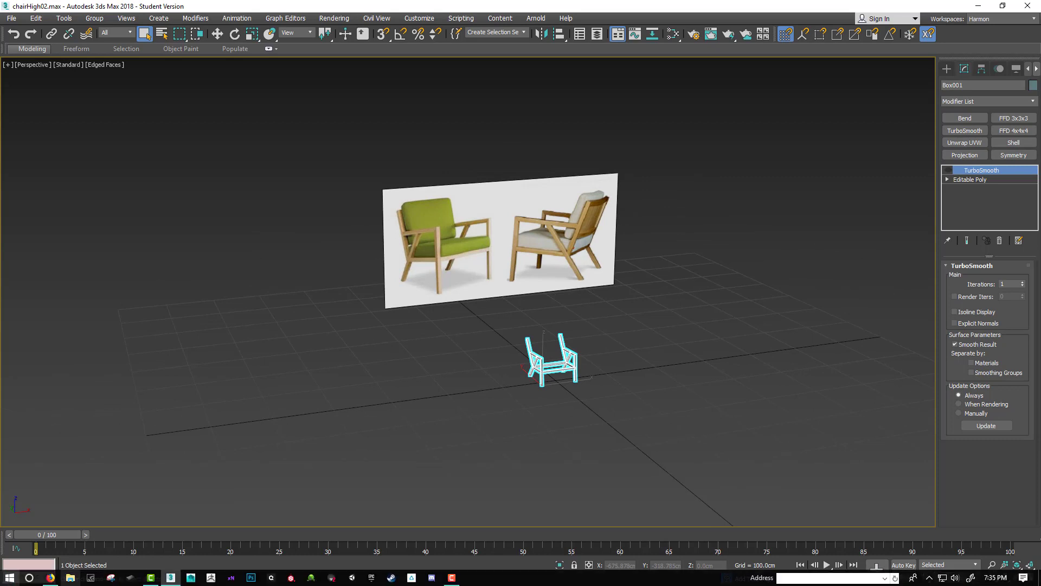
{"action": "left_click", "coordinate": [255, 578]}
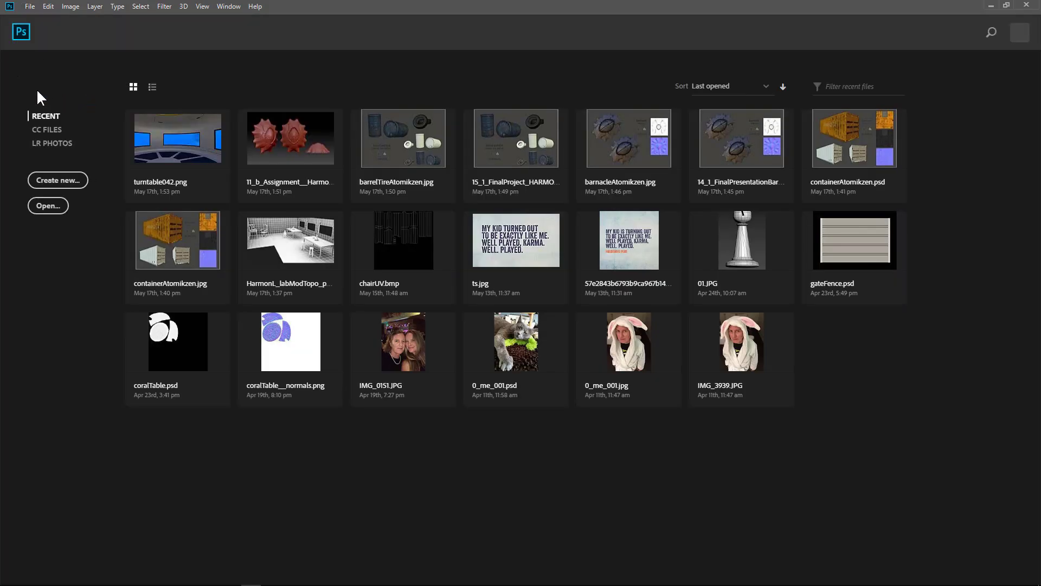
{"action": "left_click", "coordinate": [30, 7]}
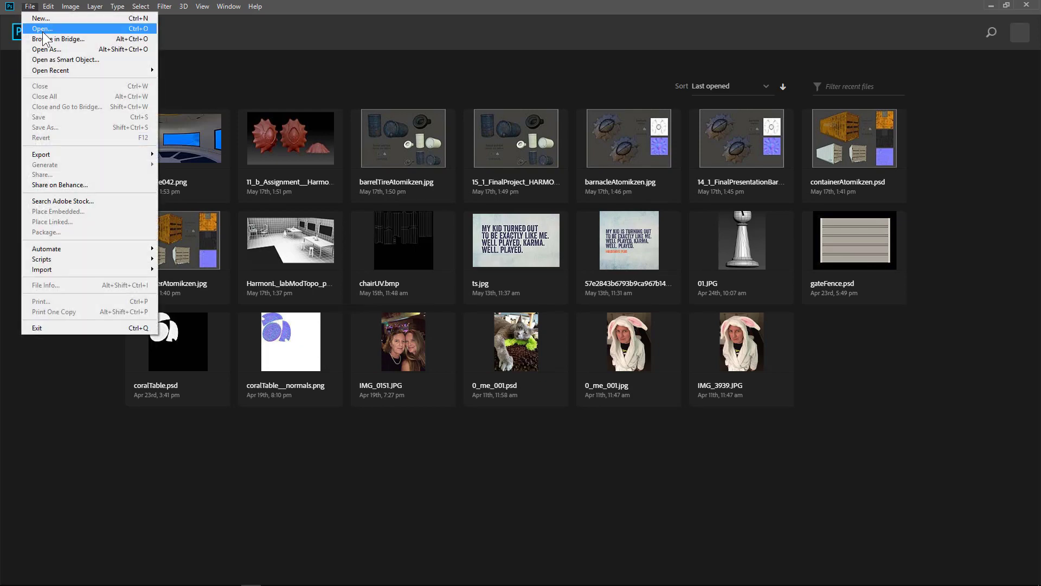
{"action": "left_click", "coordinate": [44, 29]}
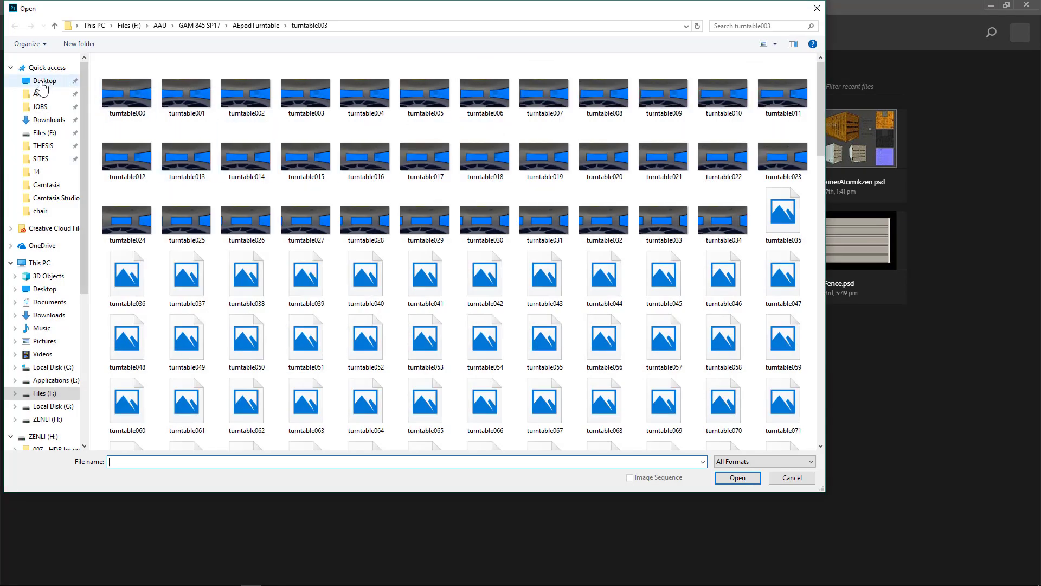
{"action": "left_click", "coordinate": [44, 80]}
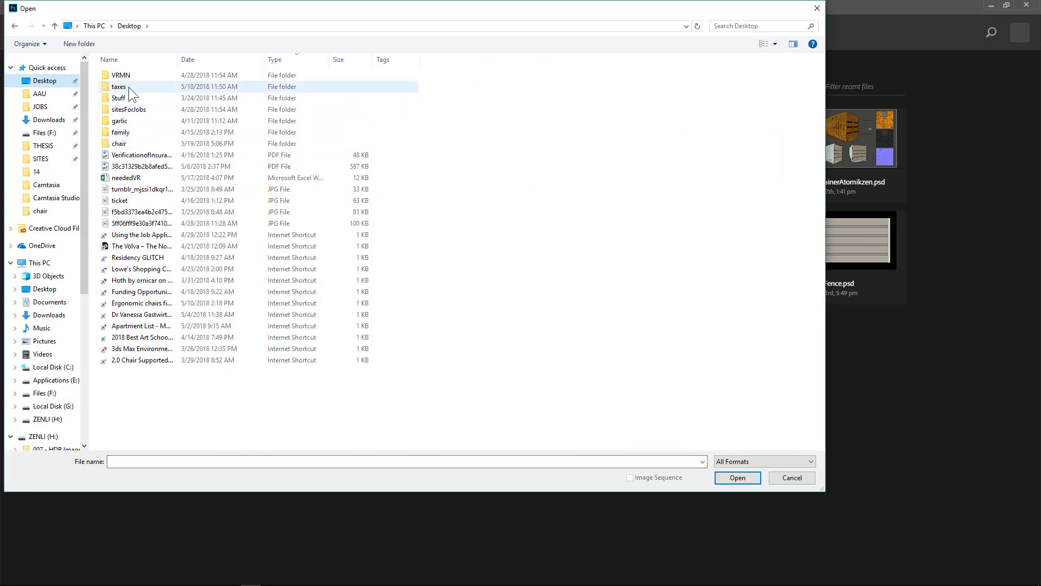
{"action": "double_click", "coordinate": [143, 142]}
{"action": "left_click", "coordinate": [185, 147]}
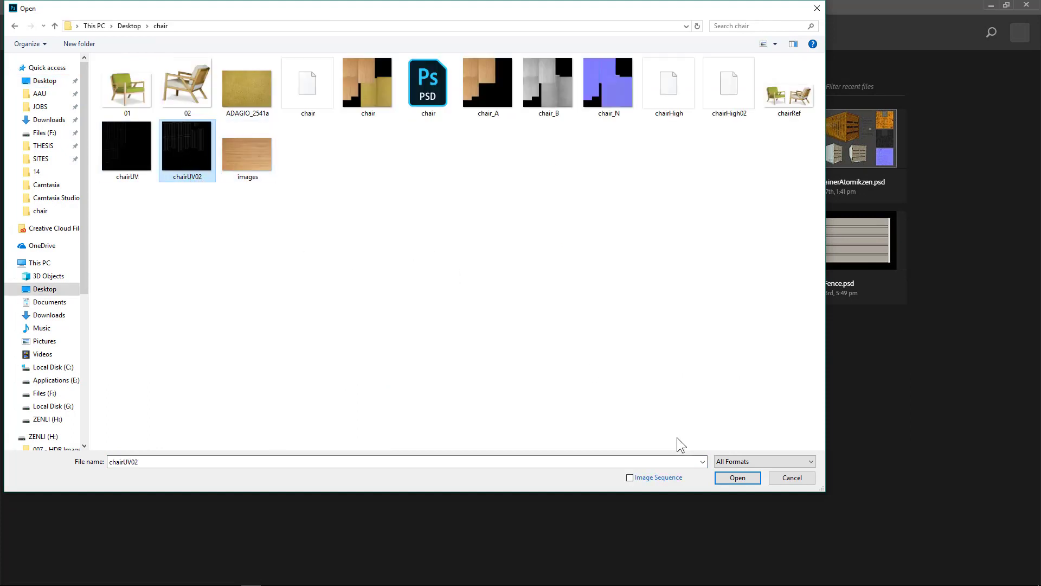
{"action": "left_click", "coordinate": [734, 478]}
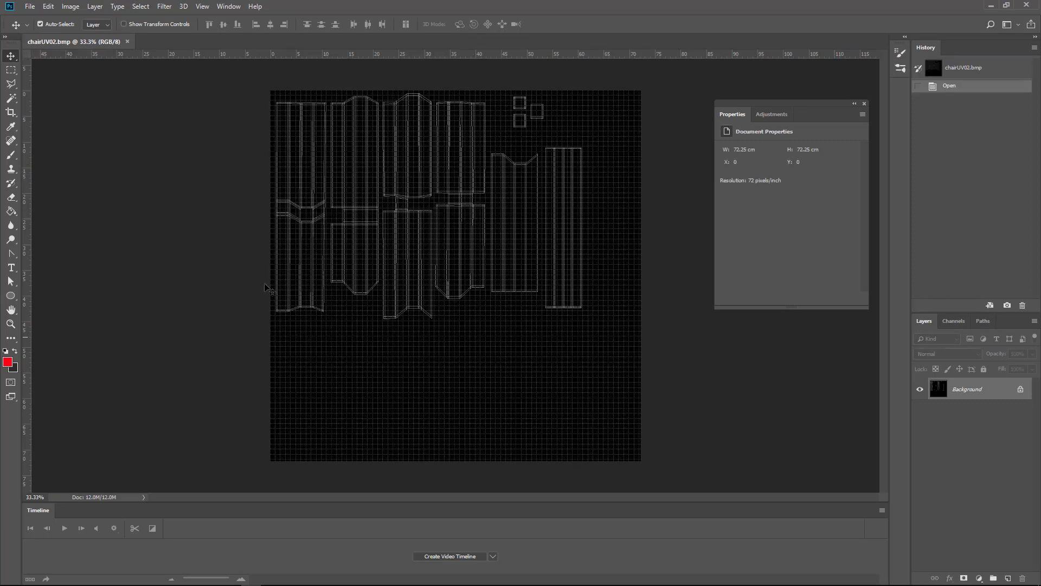
- Hide the extras so the grid is off, and convert the locked Background into a regular layer
{"action": "left_click", "coordinate": [202, 6]}
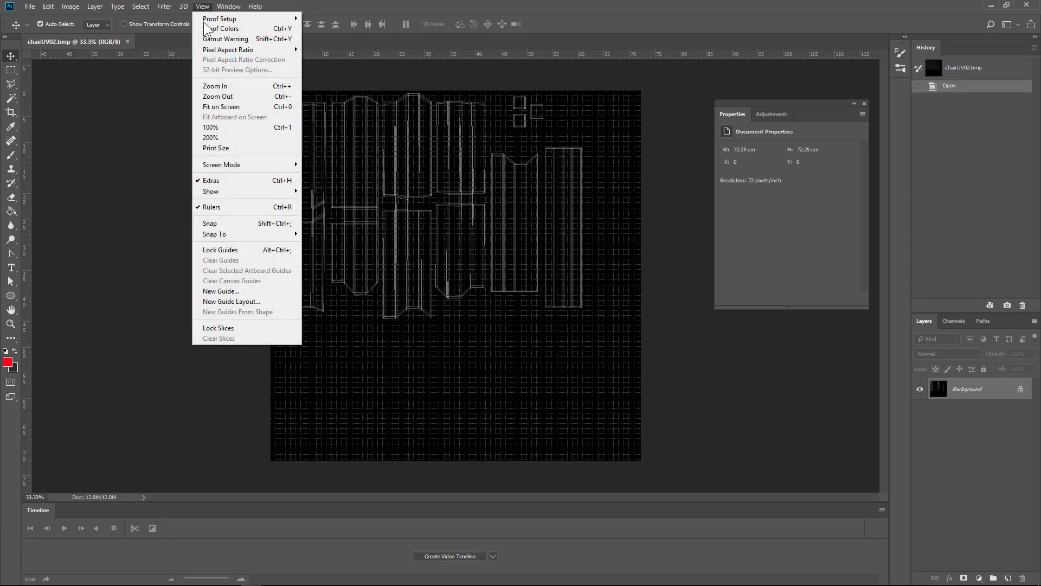
{"action": "left_click", "coordinate": [212, 181]}
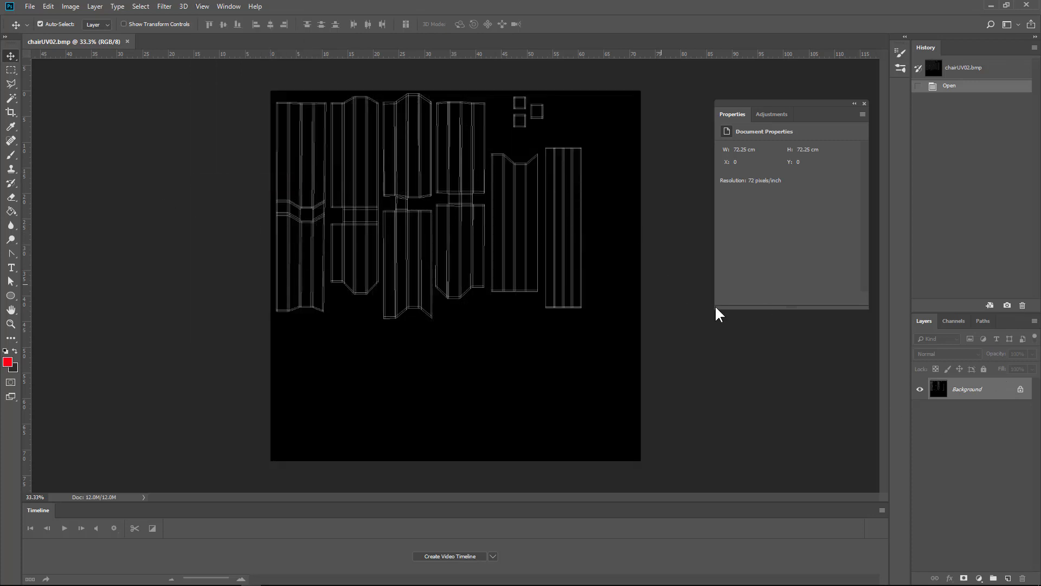
{"action": "right_click", "coordinate": [968, 392]}
{"action": "left_click", "coordinate": [965, 399]}
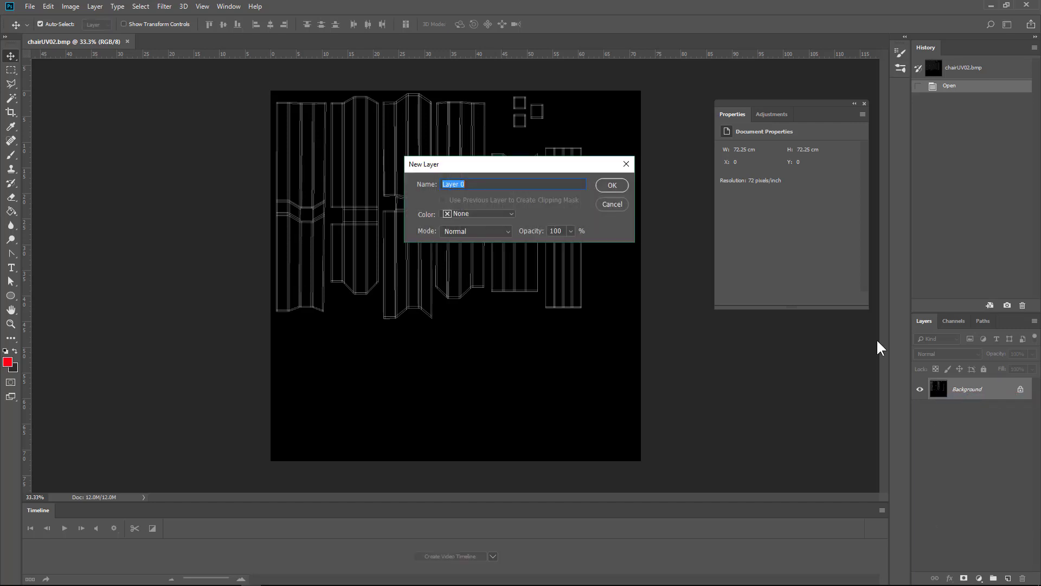
{"action": "left_click", "coordinate": [607, 186]}
- Add a new layer beneath the UV layout layer and fill it with black, 000000
{"action": "left_click", "coordinate": [1008, 579]}
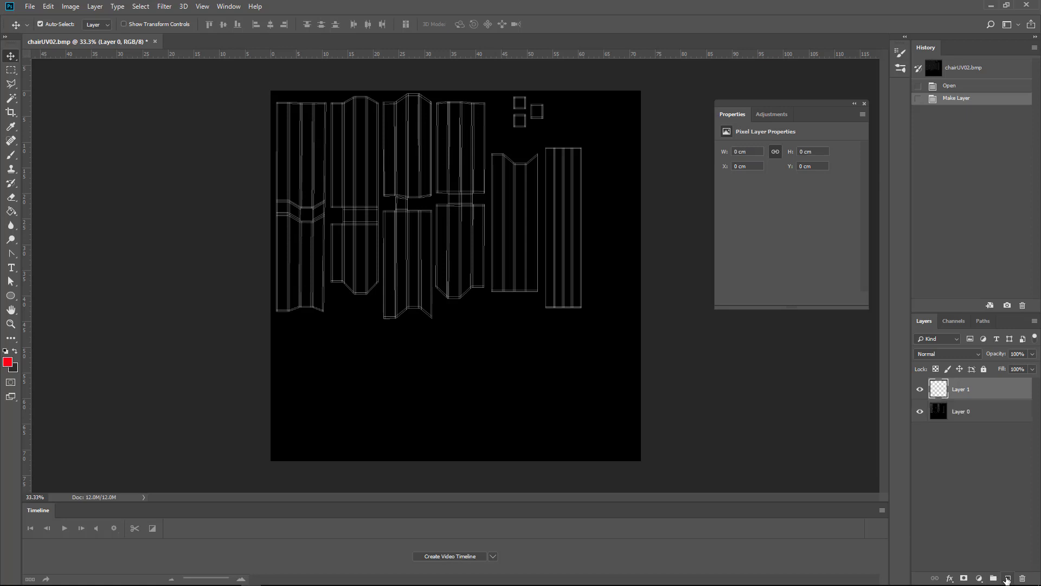
{"action": "left_click_drag", "start_coordinate": [969, 386], "coordinate": [977, 428]}
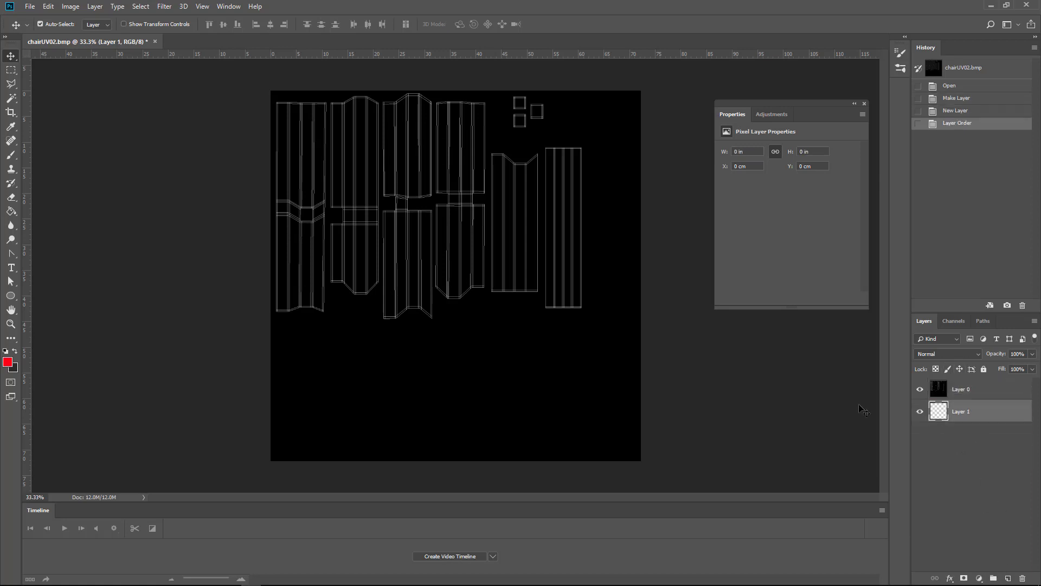
{"action": "left_click", "coordinate": [7, 362]}
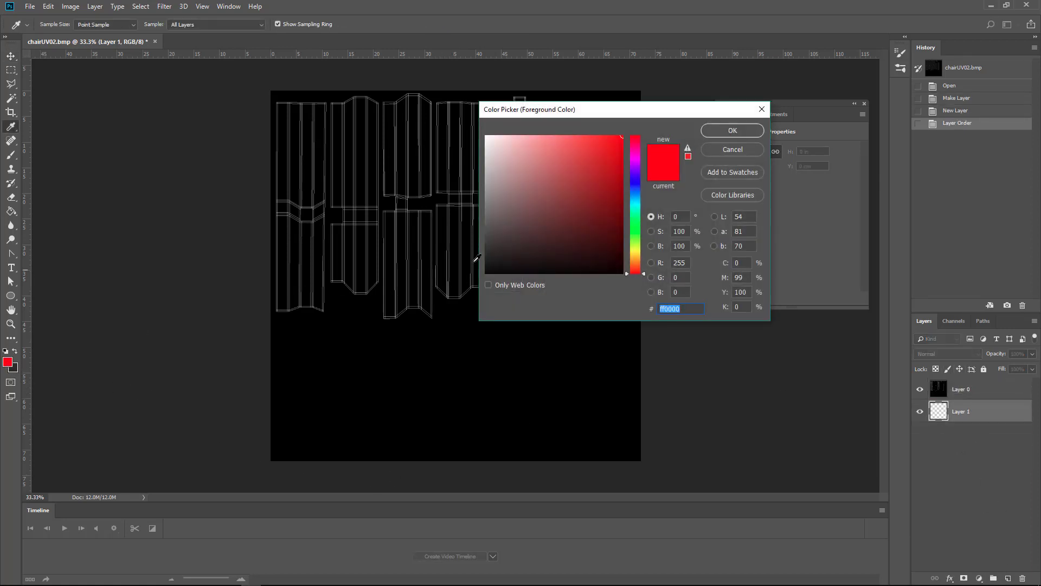
{"action": "type", "text": "000000"}
{"action": "left_click", "coordinate": [730, 132]}
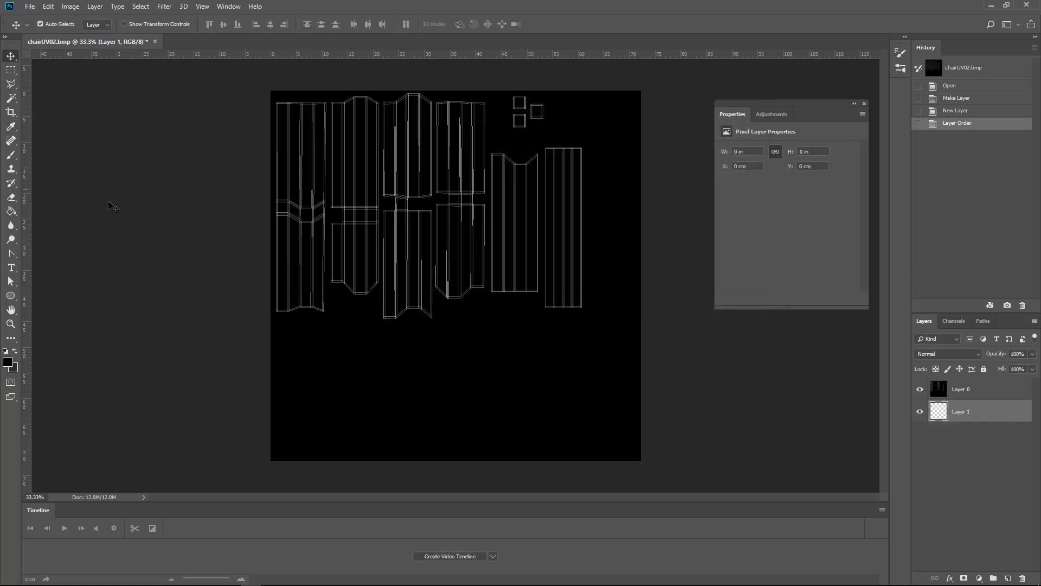
{"action": "left_click", "coordinate": [12, 212]}
{"action": "left_click", "coordinate": [421, 367]}
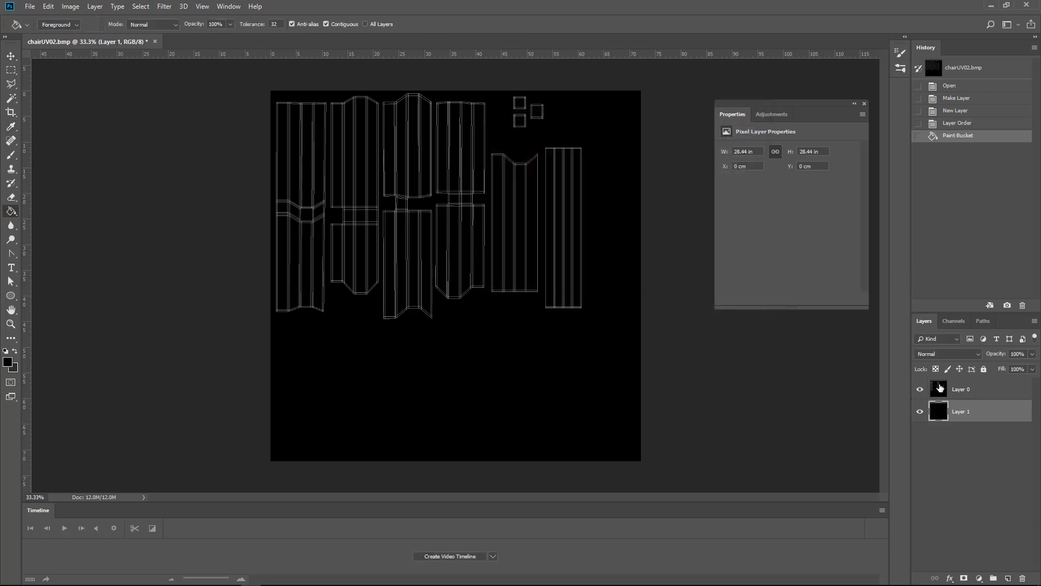
- Rename the UV layout layer as UV and the black layer as BG
{"action": "left_click", "coordinate": [961, 389]}
{"action": "double_click", "coordinate": [961, 389]}
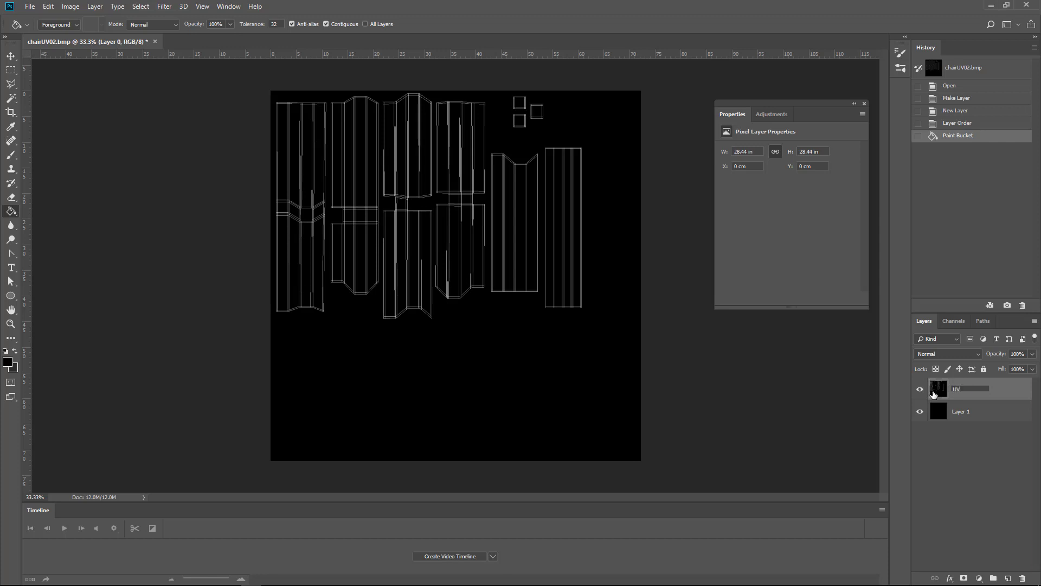
{"action": "double_click", "coordinate": [960, 411]}
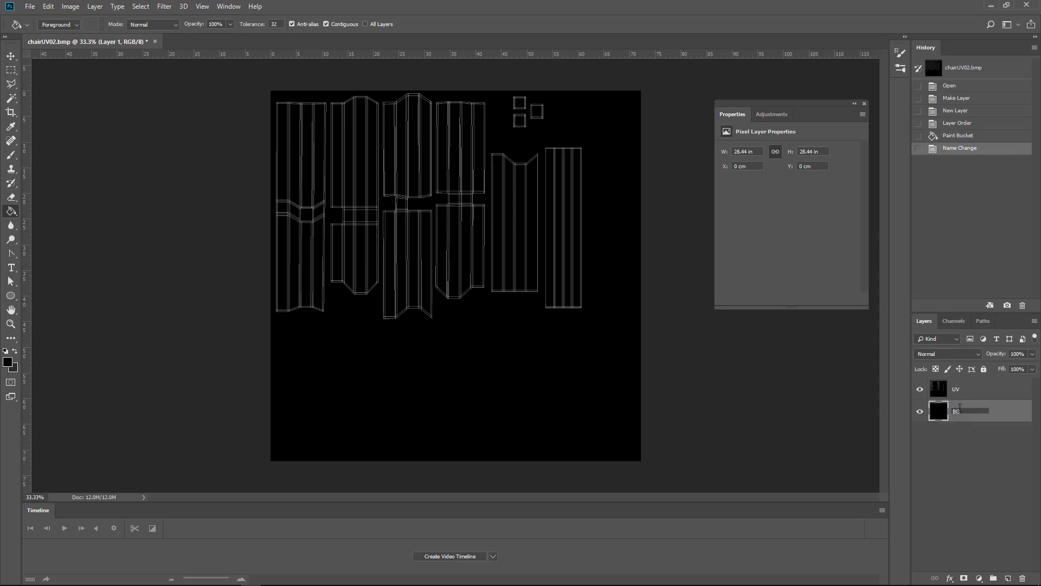
{"action": "type", "text": "BG"}
{"action": "key", "text": "Return"}
{"action": "left_click", "coordinate": [1022, 557]}
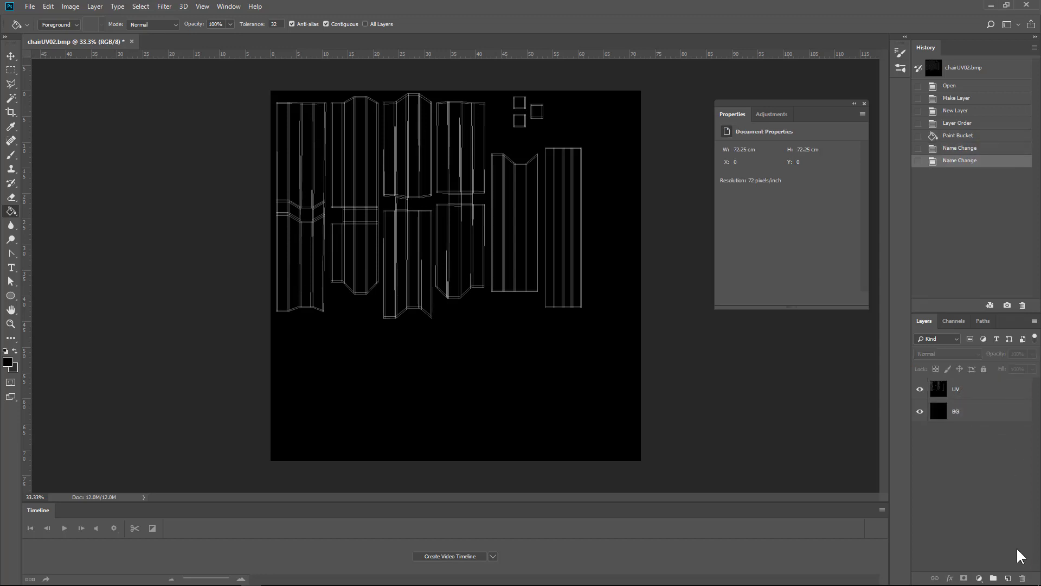
- Set the UV layer's blending mode to Screen
{"action": "left_click", "coordinate": [983, 414]}
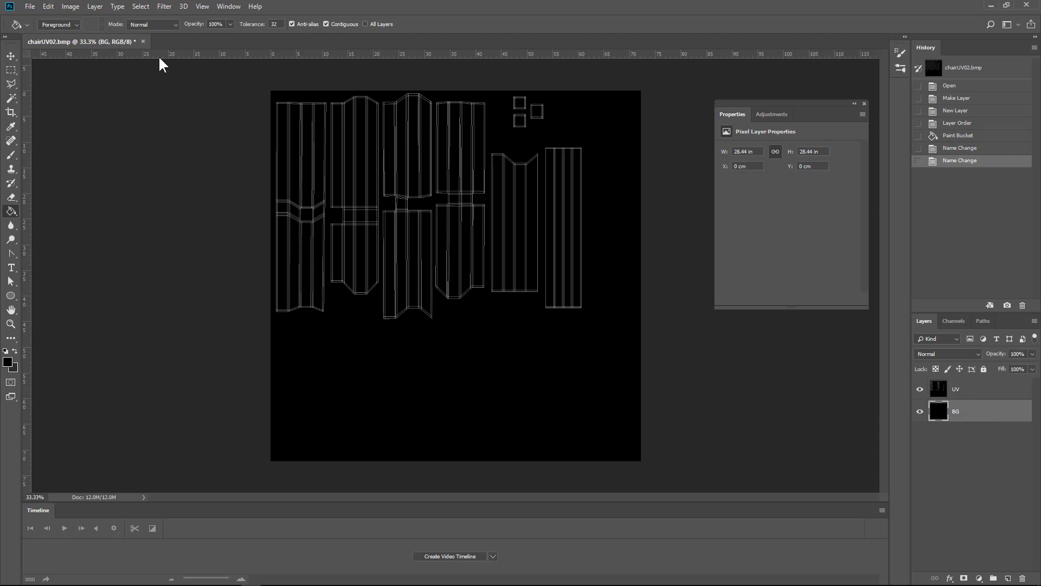
{"action": "left_click", "coordinate": [983, 391]}
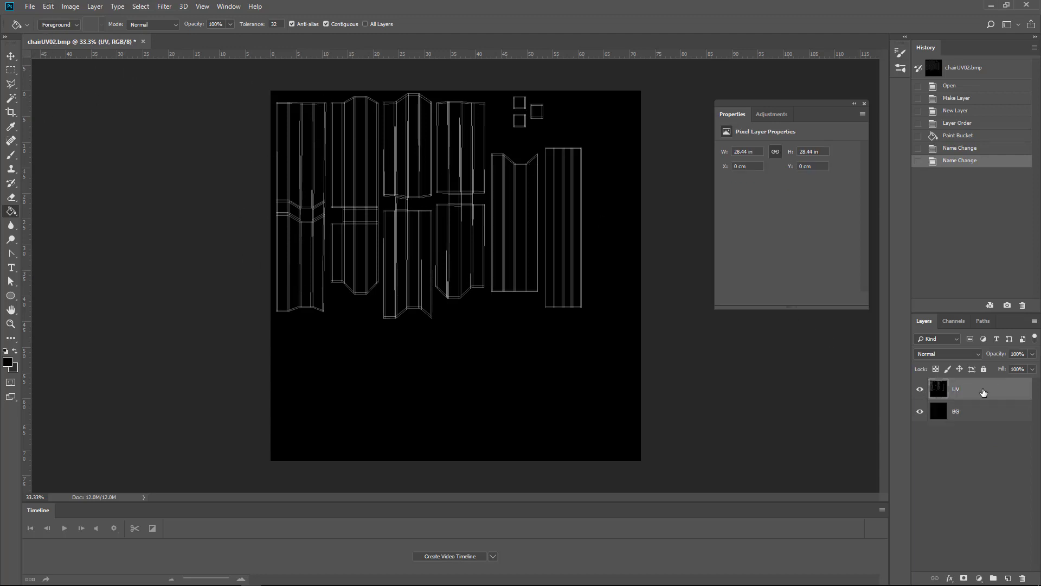
{"action": "left_click", "coordinate": [974, 353]}
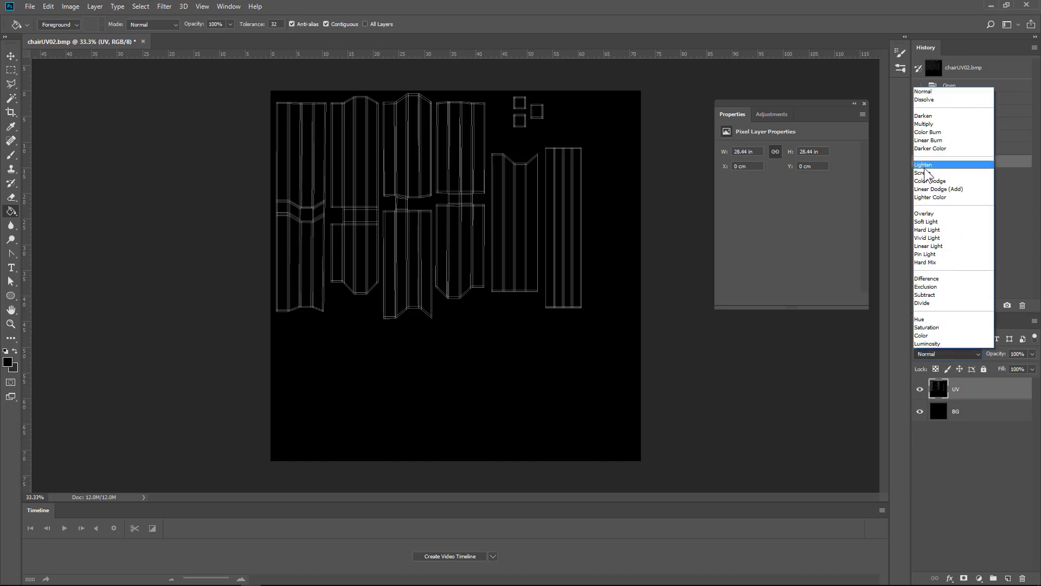
{"action": "left_click", "coordinate": [923, 172]}
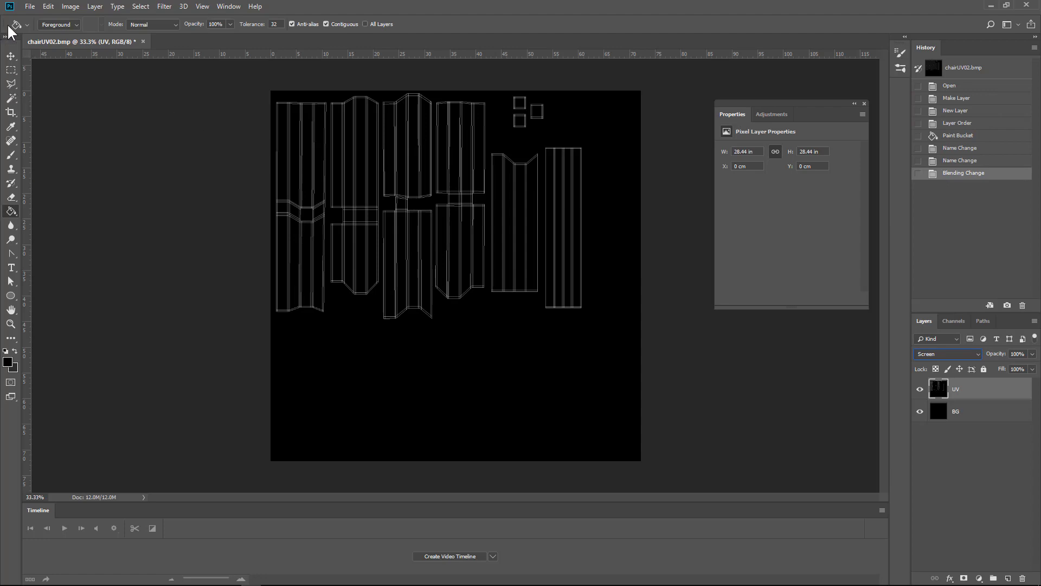
- Place the wood texture file named images from the chair folder as an embedded image
{"action": "left_click", "coordinate": [30, 6]}
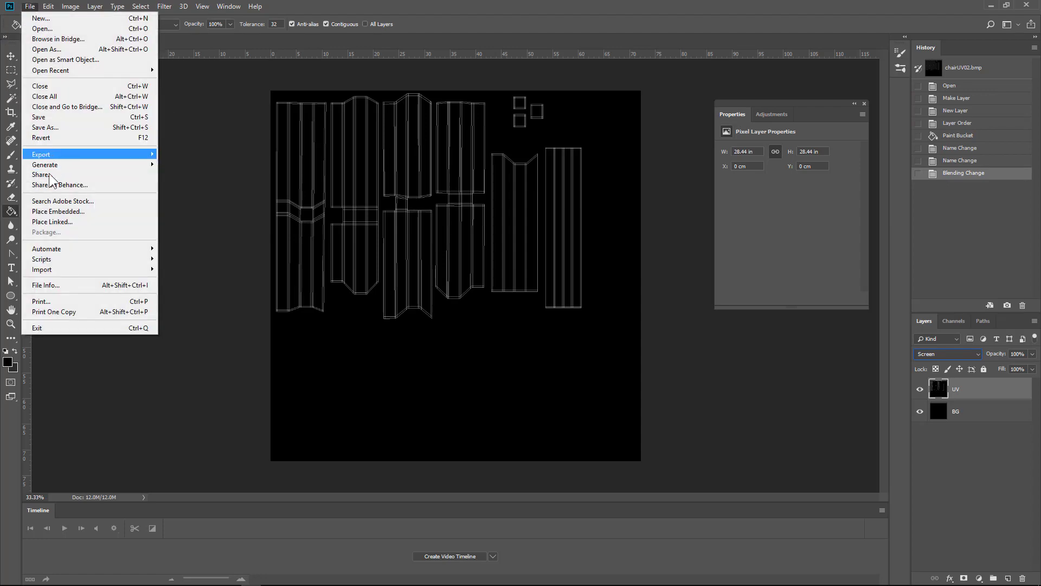
{"action": "left_click", "coordinate": [49, 212]}
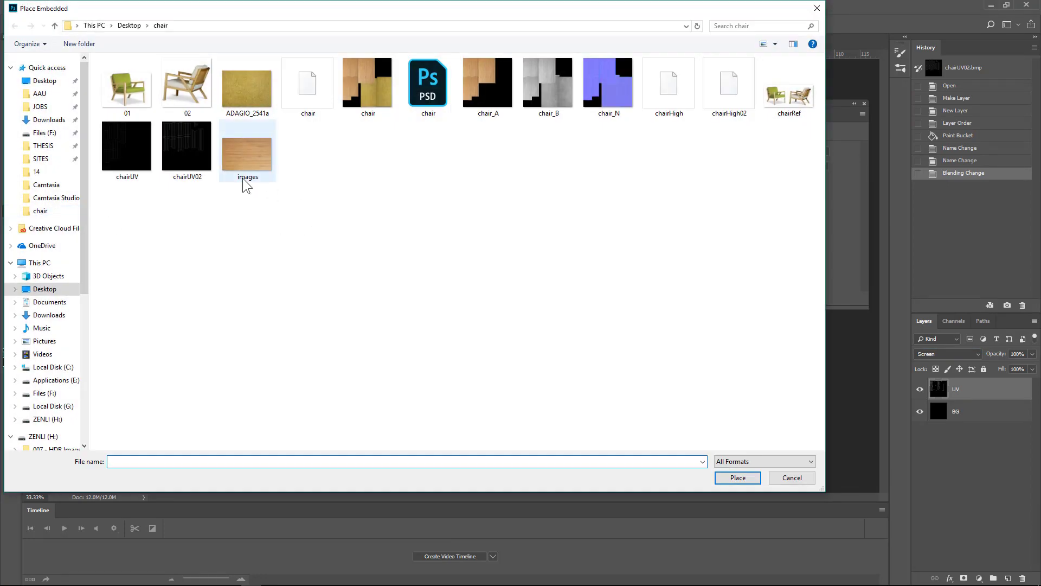
{"action": "left_click", "coordinate": [245, 156]}
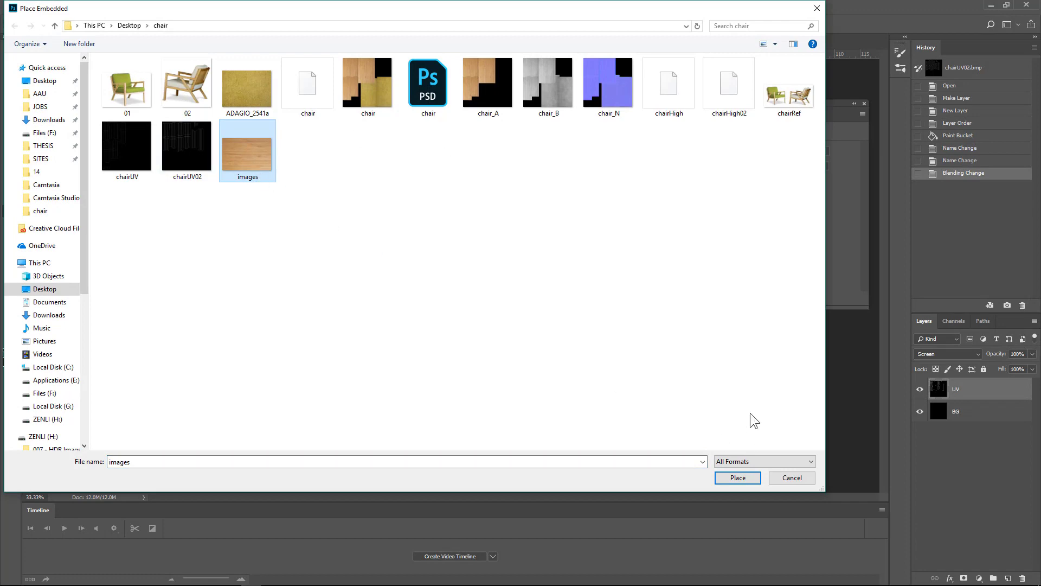
{"action": "left_click", "coordinate": [738, 478]}
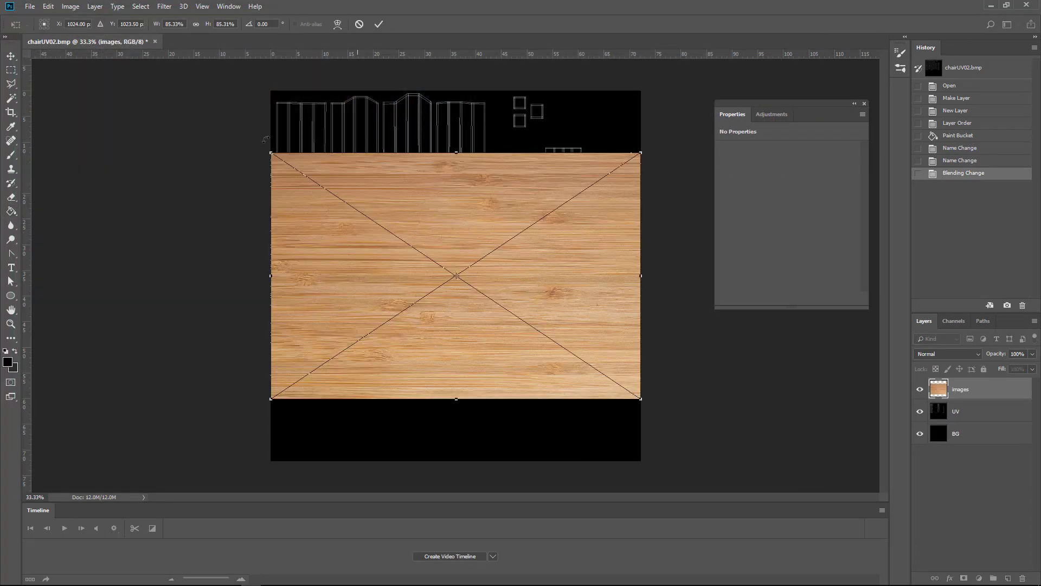
- Rotate the wood texture about -90°, scale it to about 75%, and fit it over the first four columns of UV pieces
{"action": "left_click_drag", "start_coordinate": [636, 135], "coordinate": [330, 115]}
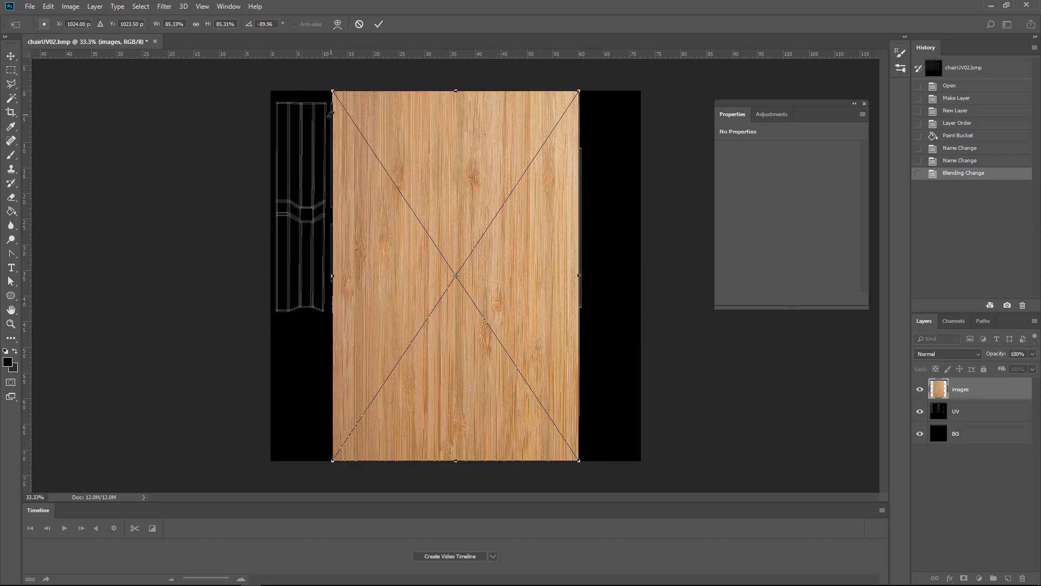
{"action": "left_click_drag", "start_coordinate": [545, 237], "coordinate": [485, 235]}
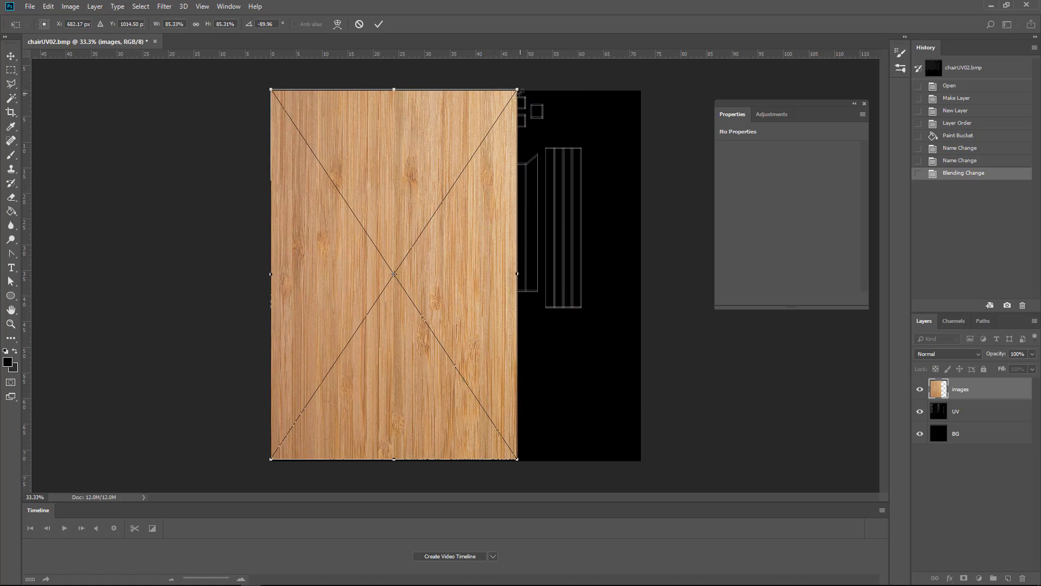
{"action": "left_click_drag", "start_coordinate": [518, 90], "coordinate": [479, 130]}
{"action": "left_click_drag", "start_coordinate": [406, 183], "coordinate": [404, 138]}
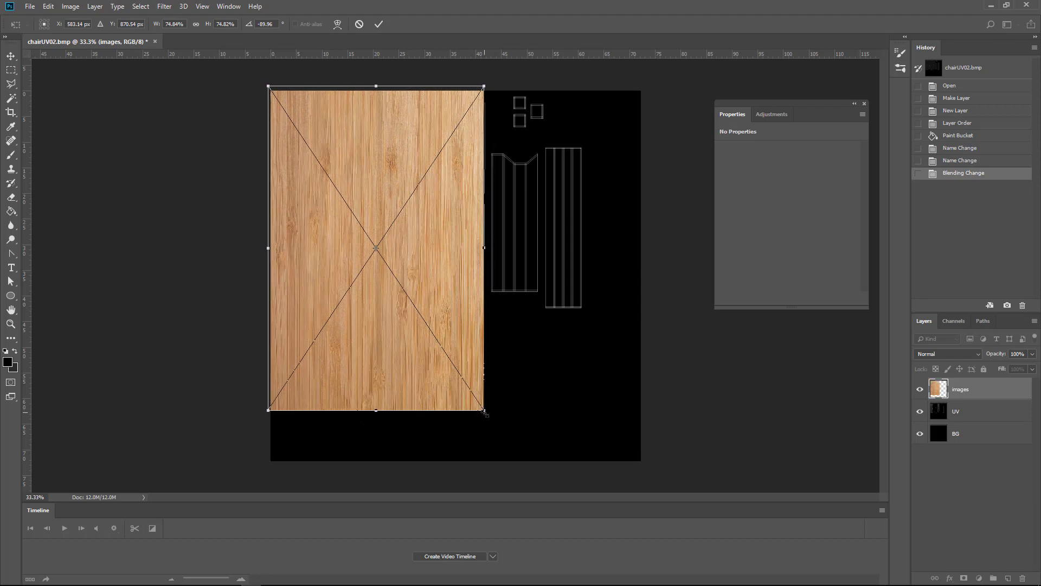
{"action": "left_click_drag", "start_coordinate": [484, 412], "coordinate": [486, 412]}
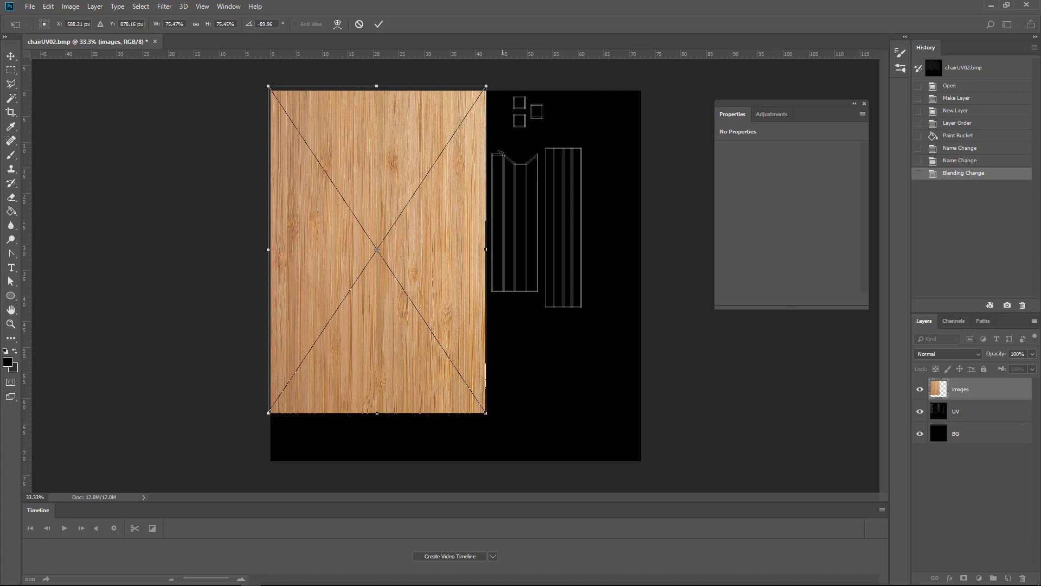
{"action": "key", "text": "Return"}
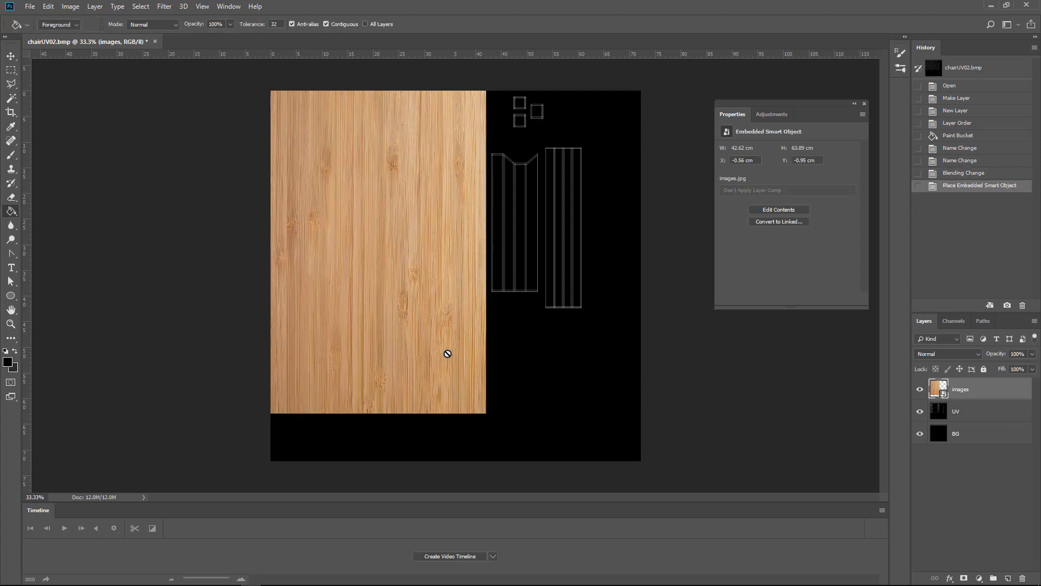
- Rasterize the images wood texture layer
{"action": "right_click", "coordinate": [995, 389]}
{"action": "left_click", "coordinate": [898, 317]}
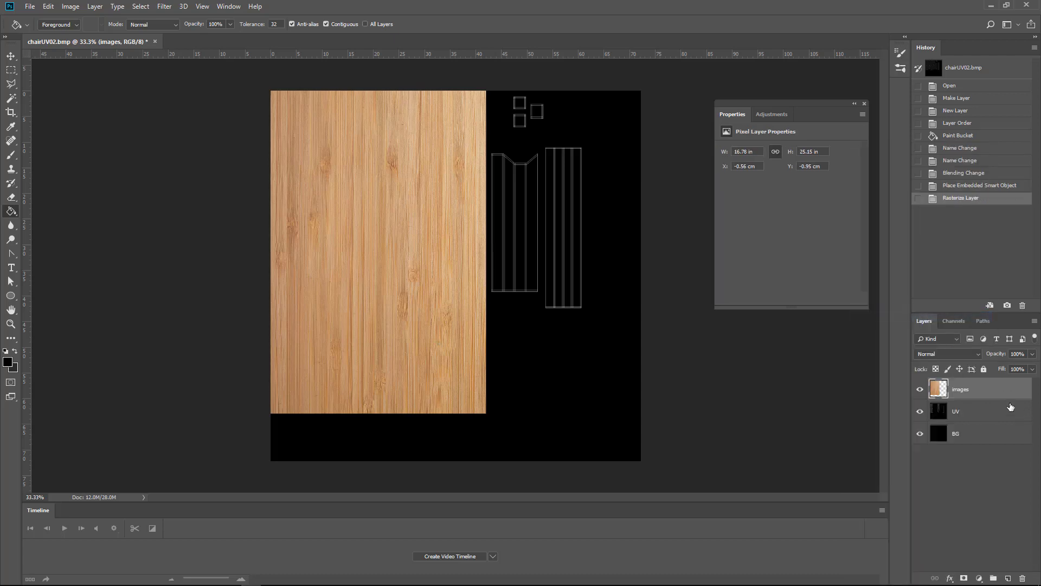
- Move the images layer below the UV layer and duplicate it
{"action": "right_click", "coordinate": [989, 391]}
{"action": "left_click", "coordinate": [1006, 391]}
{"action": "left_click_drag", "start_coordinate": [983, 389], "coordinate": [1007, 578]}
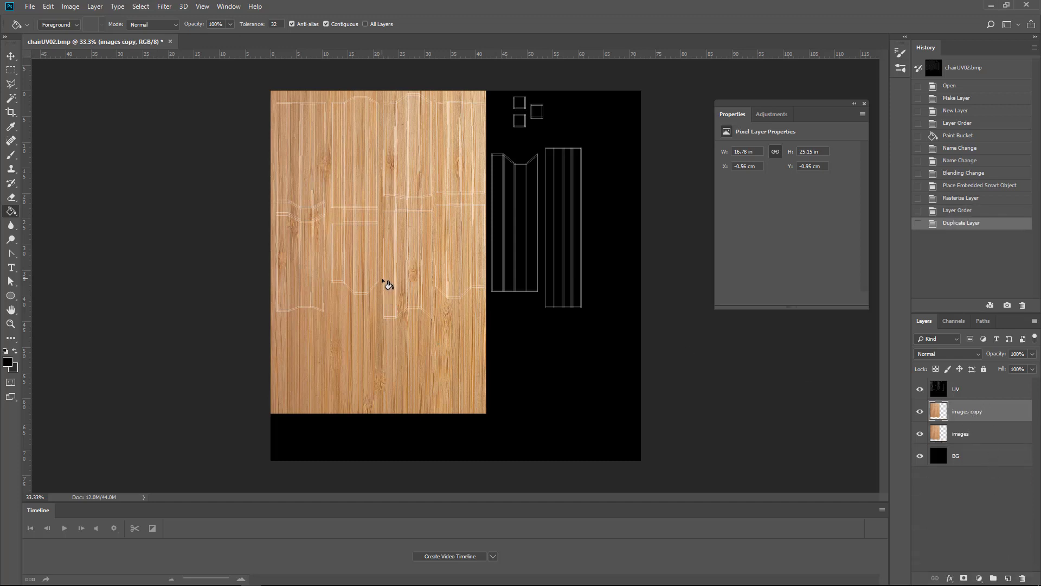
{"action": "key", "text": "v"}
{"action": "left_click_drag", "start_coordinate": [445, 373], "coordinate": [509, 374]}
{"action": "key", "text": "ctrl+z"}
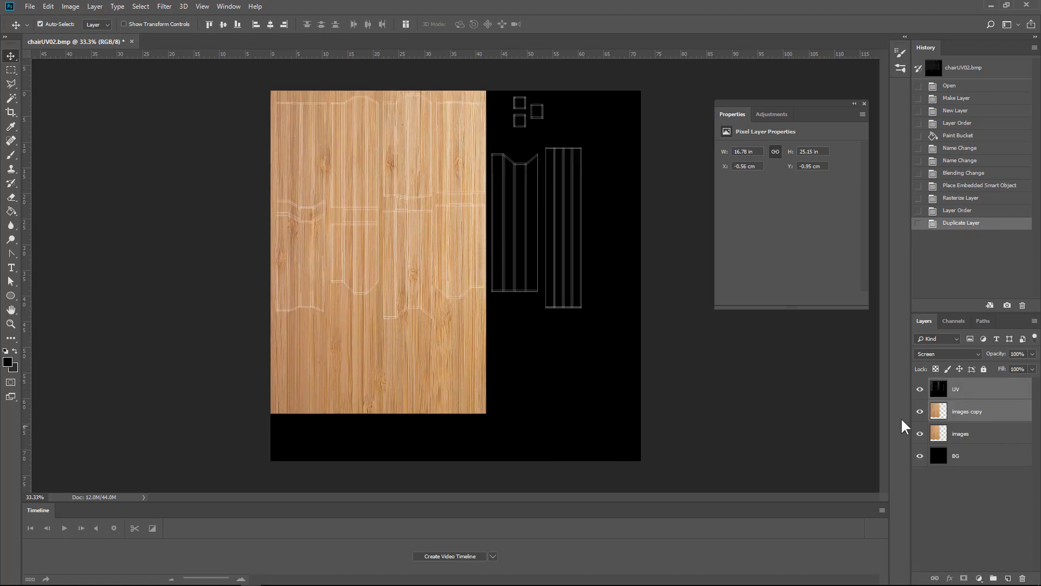
- Lock the UV layer completely so that it cannot be moved
{"action": "left_click", "coordinate": [993, 388]}
{"action": "left_click", "coordinate": [984, 369]}
- Move the images copy layer horizontally to about X 19.93 cm so that it covers the last two columns of UV pieces
{"action": "left_click", "coordinate": [990, 413]}
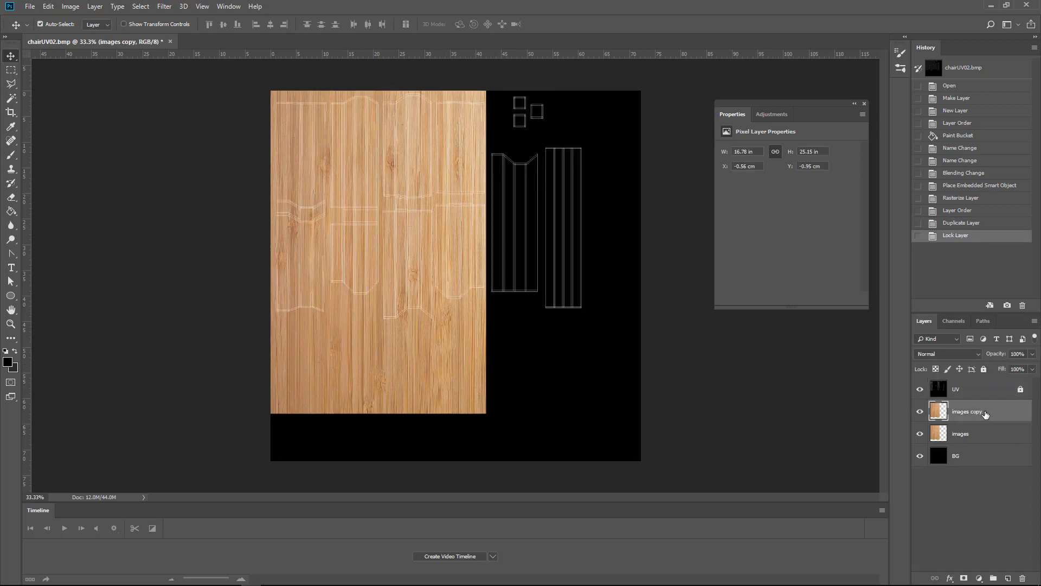
{"action": "left_click_drag", "start_coordinate": [439, 387], "coordinate": [600, 387]}
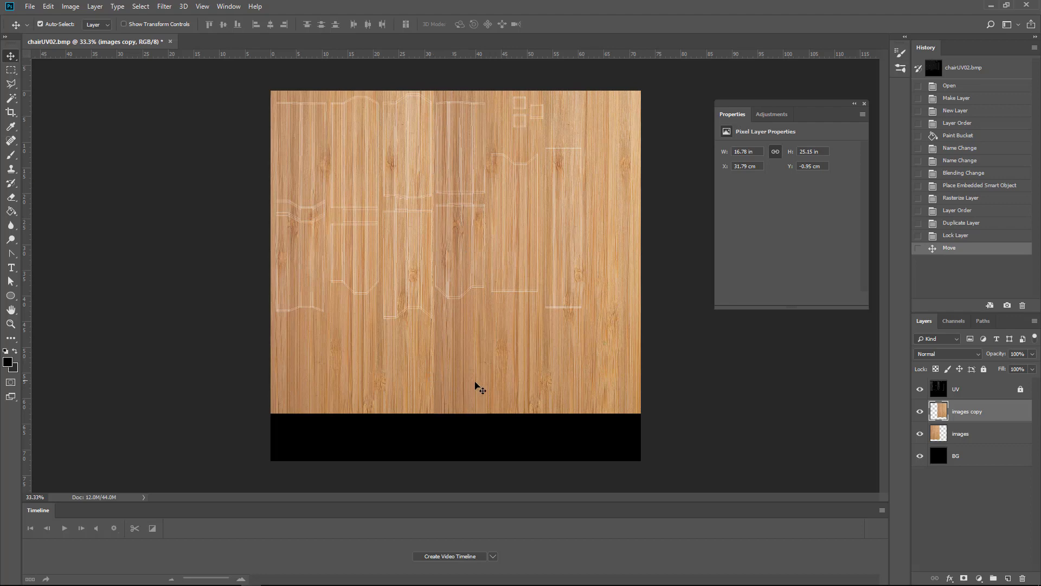
{"action": "left_click_drag", "start_coordinate": [574, 376], "coordinate": [515, 427]}
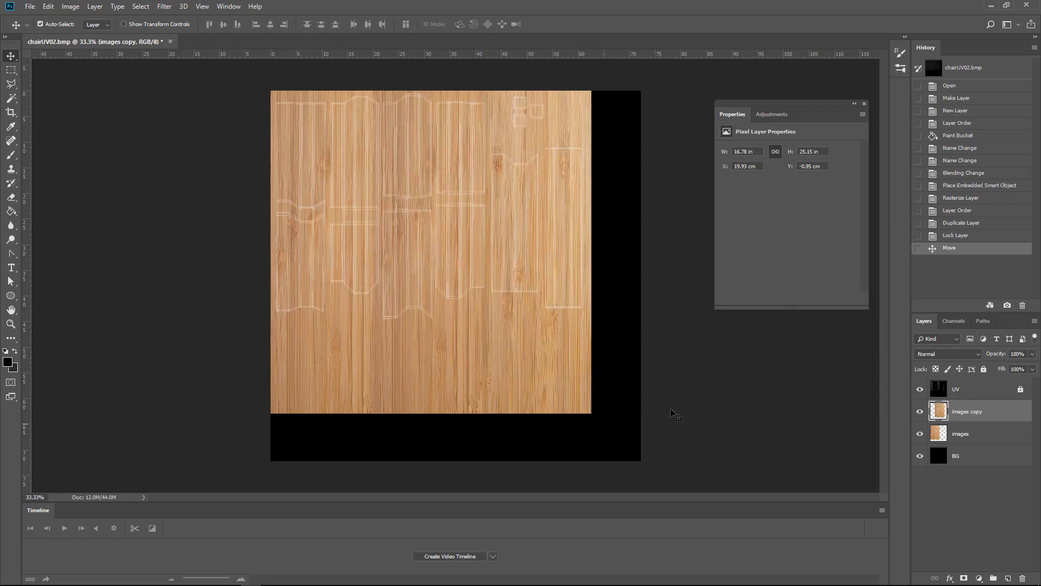
- Delete the part of the images copy layer that overlaps the original wood over the first four columns, and clear the selection
{"action": "left_click", "coordinate": [11, 69]}
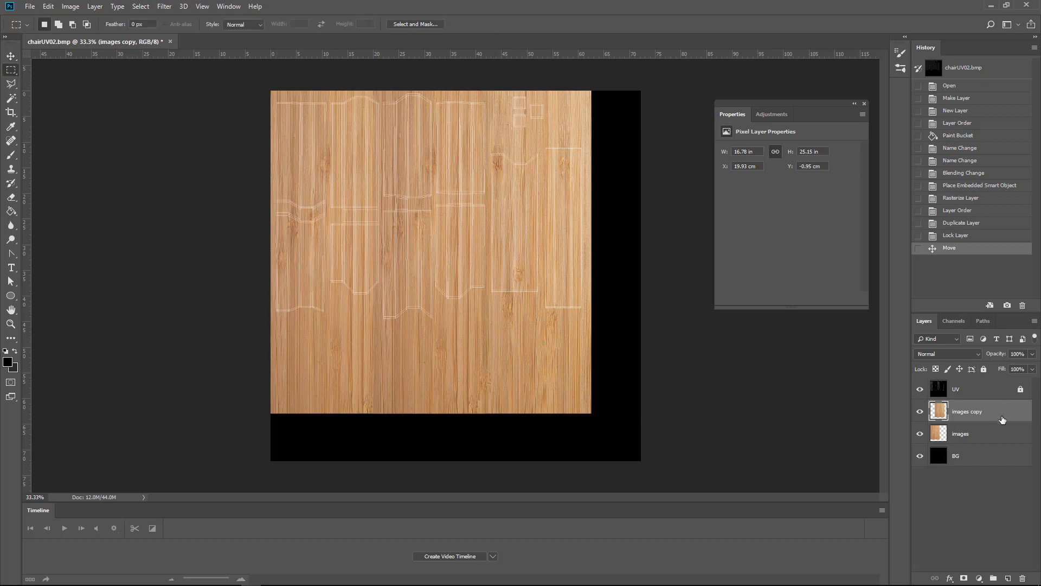
{"action": "left_click", "coordinate": [920, 434]}
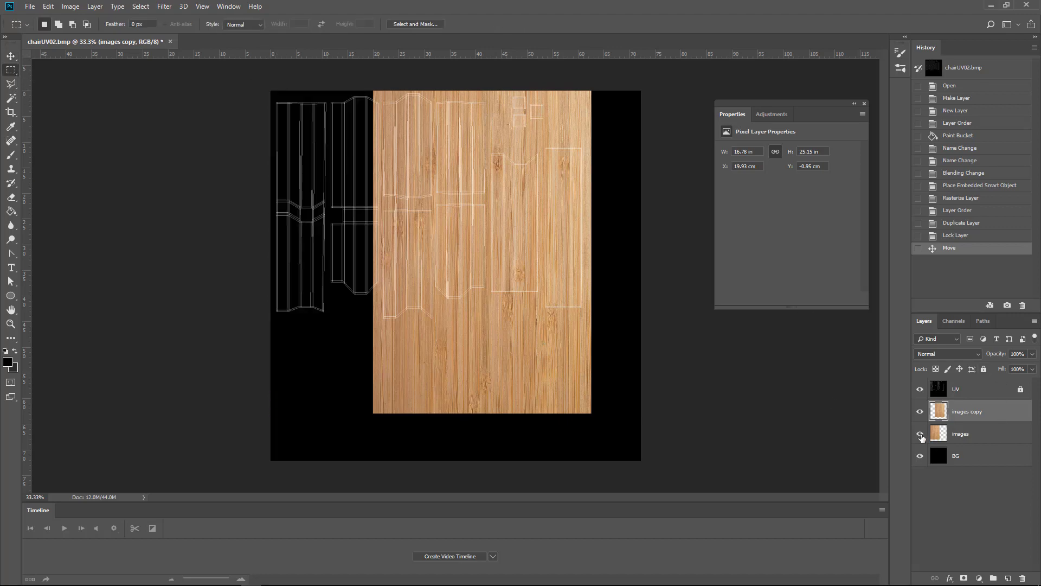
{"action": "left_click", "coordinate": [921, 434]}
{"action": "left_click", "coordinate": [920, 412]}
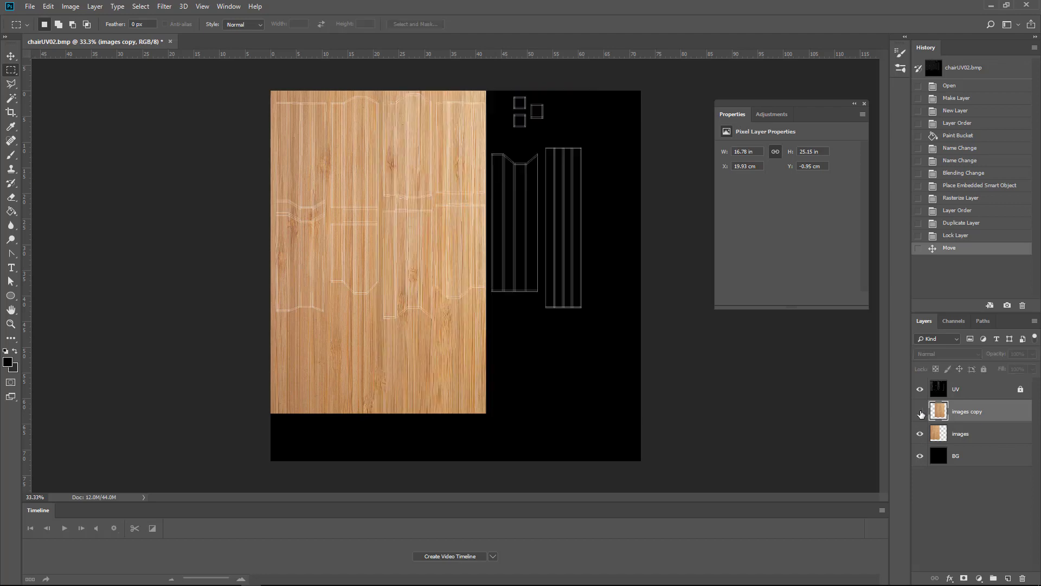
{"action": "left_click", "coordinate": [920, 411]}
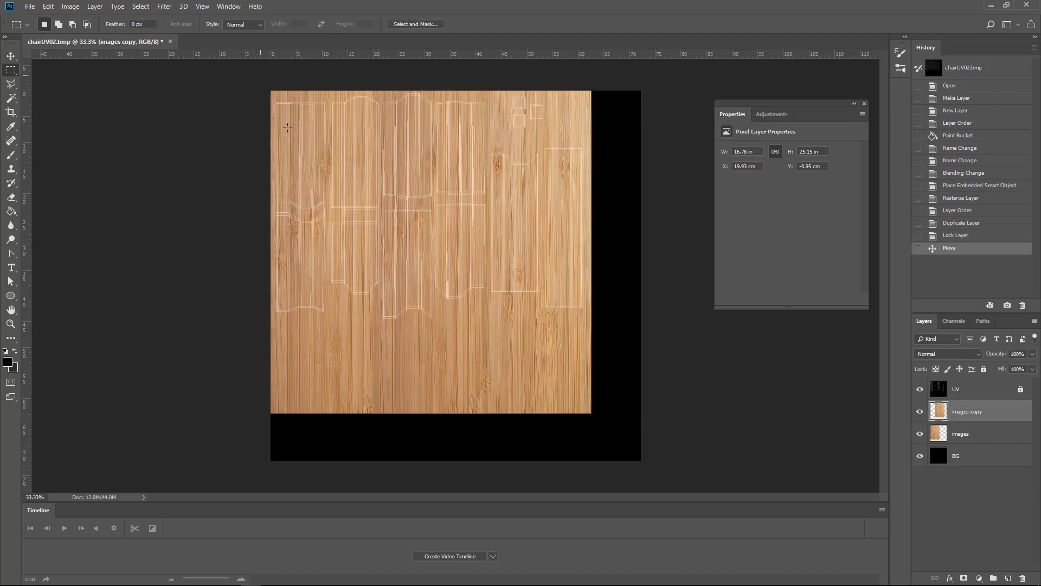
{"action": "left_click_drag", "start_coordinate": [271, 91], "coordinate": [488, 442]}
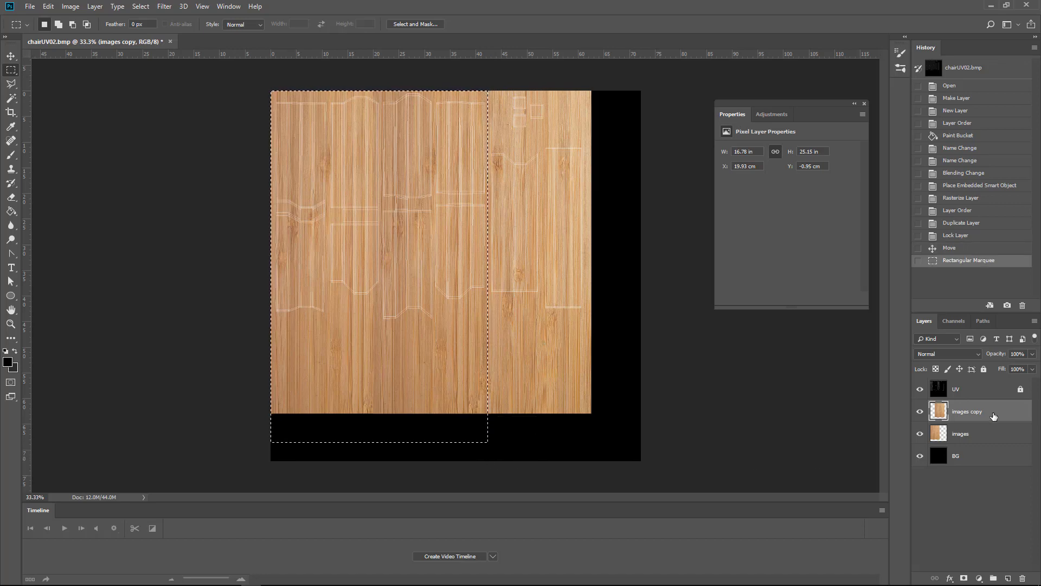
{"action": "key", "text": "Delete"}
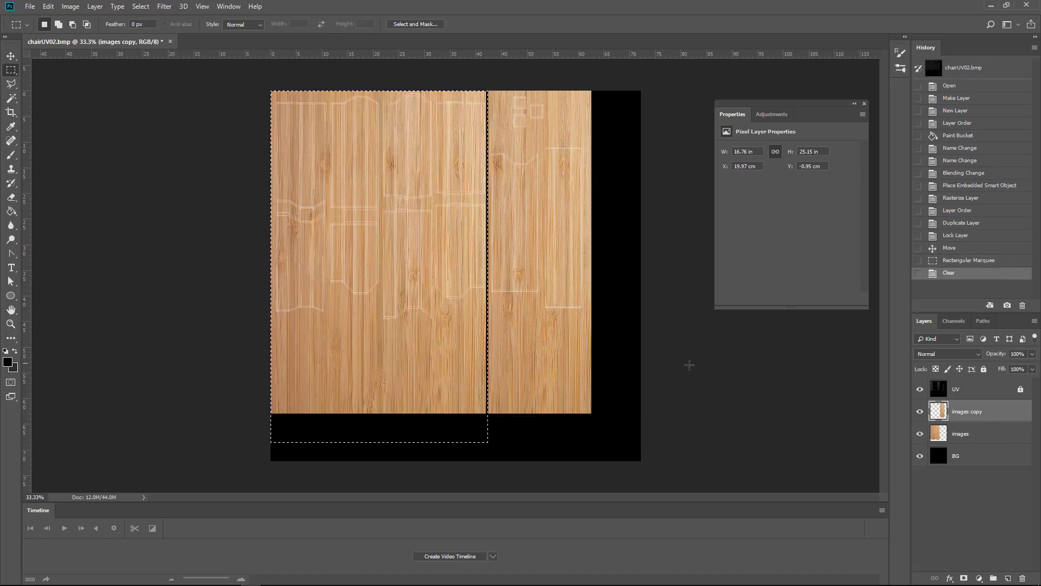
{"action": "key", "text": "ctrl+d"}
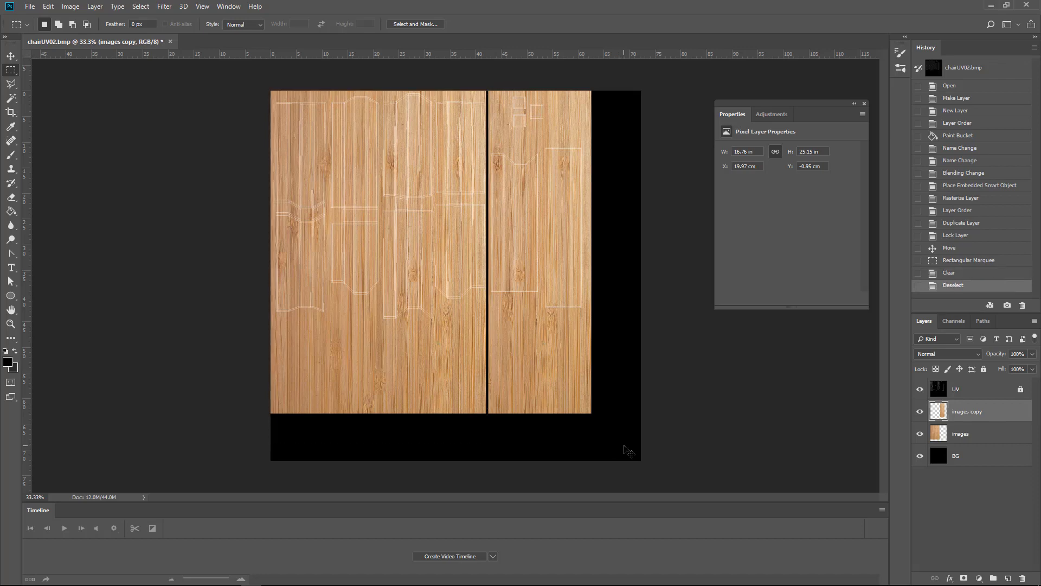
- Nudge the images copy layer sideways to about X 19.33 cm to close the black gap between the two wood pieces
{"action": "scroll", "coordinate": [514, 187], "scroll_direction": "up", "scroll_amount": 5, "text": "alt"}
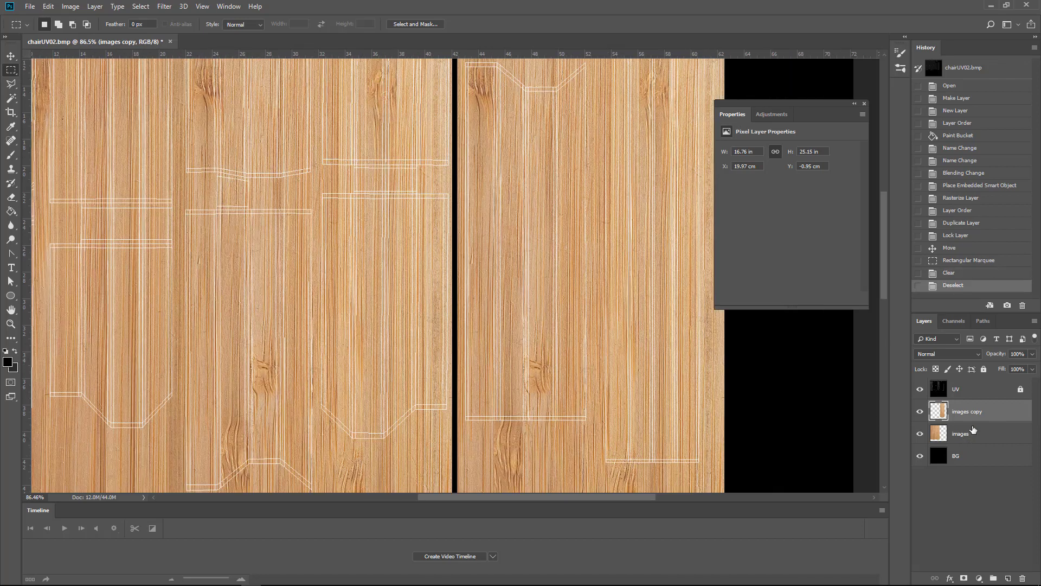
{"action": "key", "text": "v"}
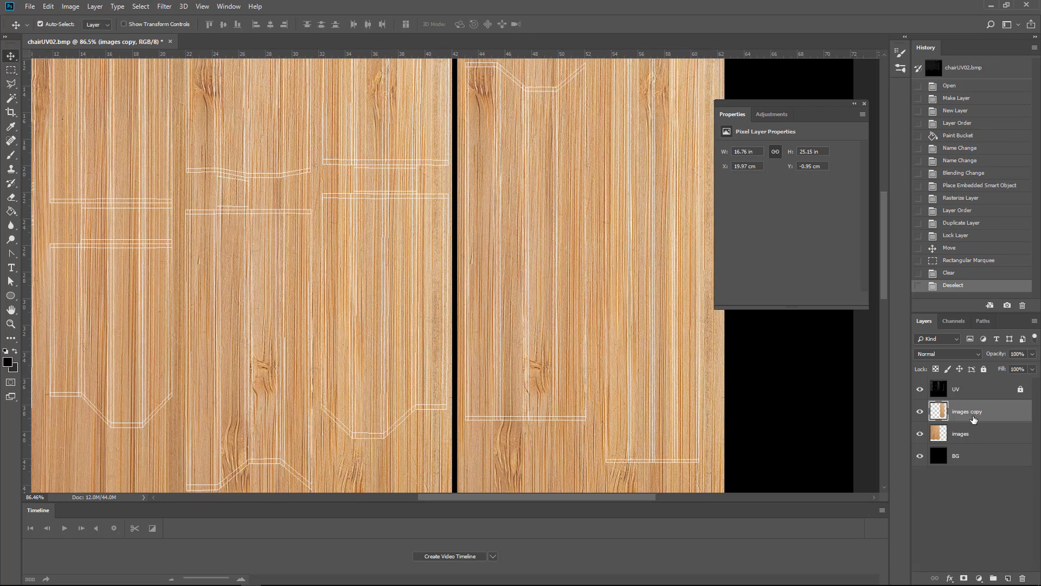
{"action": "key", "text": "Left"}
{"action": "key", "text": "Left"}
{"action": "key", "text": "Left"}
{"action": "key", "text": "Left"}
{"action": "key", "text": "Left"}
{"action": "key", "text": "Left"}
{"action": "key", "text": "Left"}
{"action": "key", "text": "Left"}
{"action": "key", "text": "Left"}
{"action": "key", "text": "Left"}
{"action": "key", "text": "Left"}
{"action": "key", "text": "Left"}
{"action": "key", "text": "Left"}
{"action": "key", "text": "Left"}
{"action": "key", "text": "Left"}
{"action": "key", "text": "Left"}
{"action": "key", "text": "Left"}
{"action": "key", "text": "Left"}
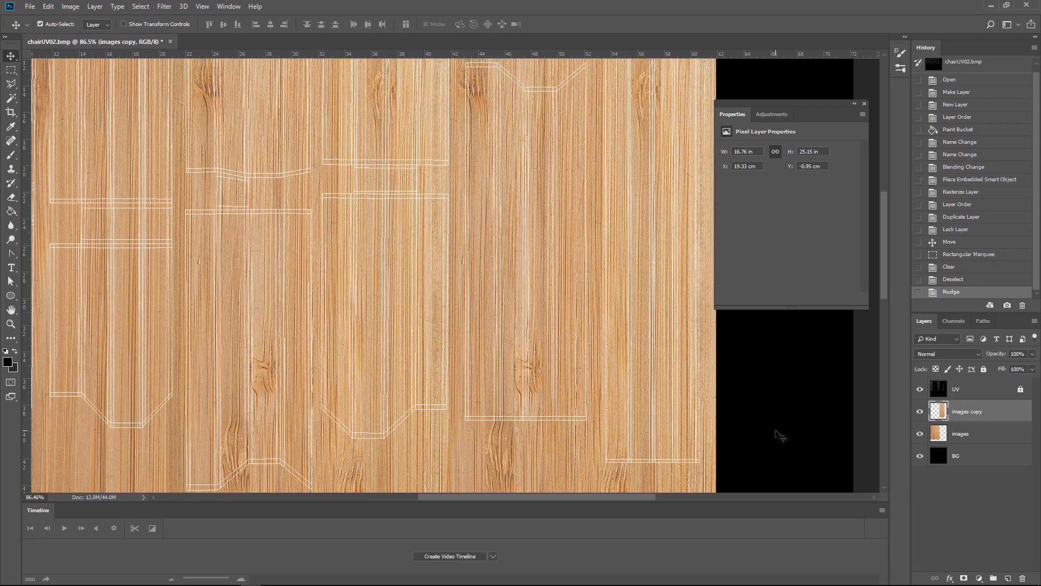
- Merge the images copy layer down into the images layer
{"action": "scroll", "coordinate": [576, 379], "scroll_direction": "down", "scroll_amount": 5, "text": "alt"}
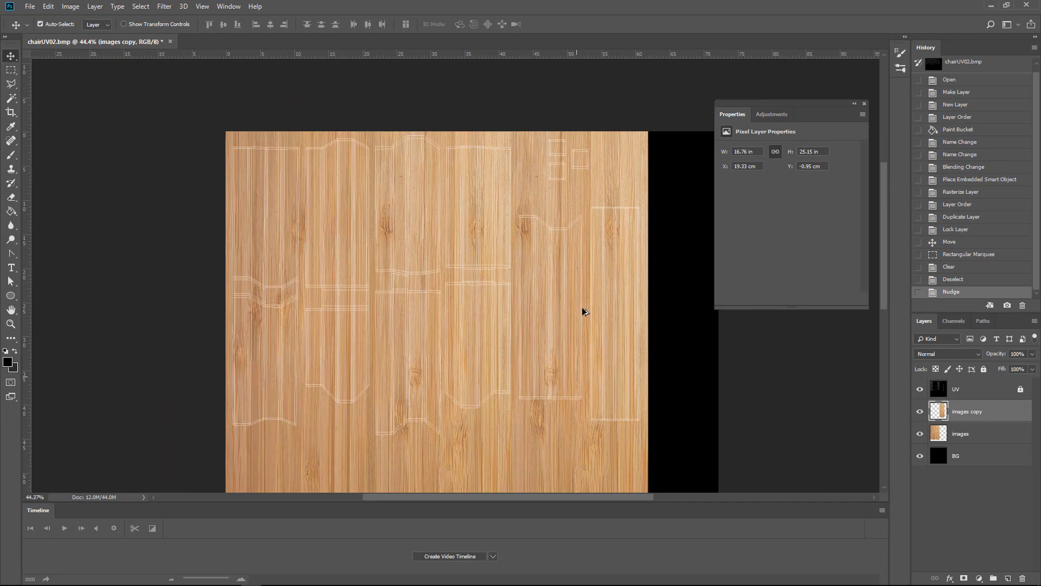
{"action": "scroll", "coordinate": [566, 314], "scroll_direction": "down", "scroll_amount": 1, "text": "alt"}
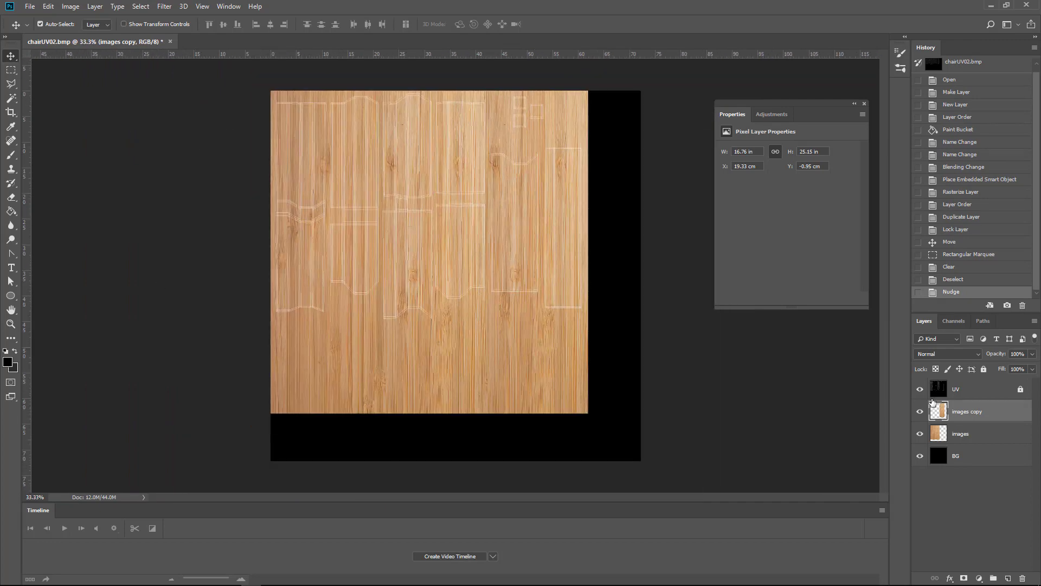
{"action": "right_click", "coordinate": [973, 413]}
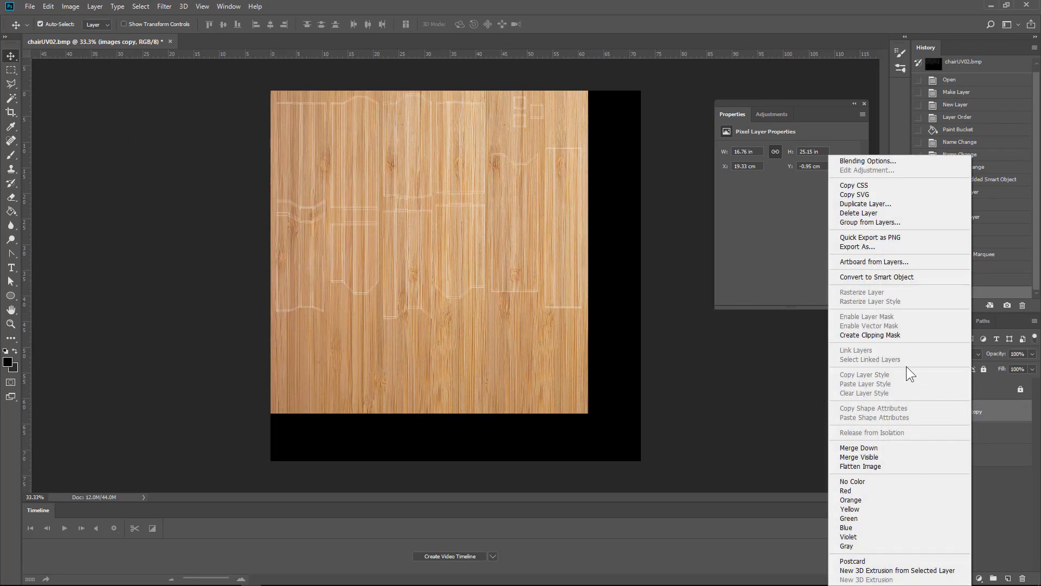
{"action": "left_click", "coordinate": [890, 447]}
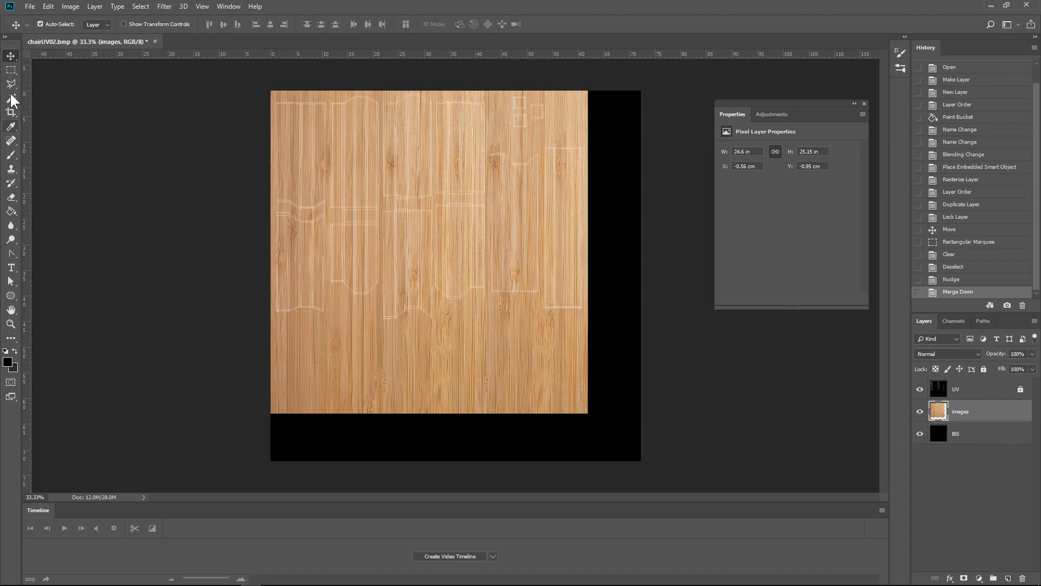
- Delete the strip of wood texture below all the UV pieces across the full canvas width
{"action": "left_click", "coordinate": [11, 70]}
{"action": "left_click_drag", "start_coordinate": [749, 471], "coordinate": [184, 330]}
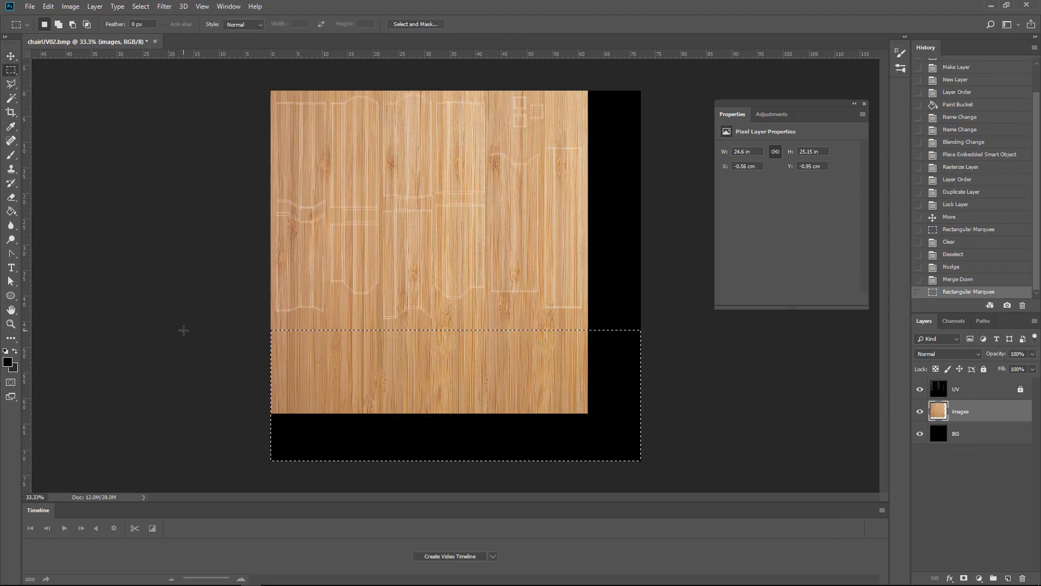
{"action": "key", "text": "Delete"}
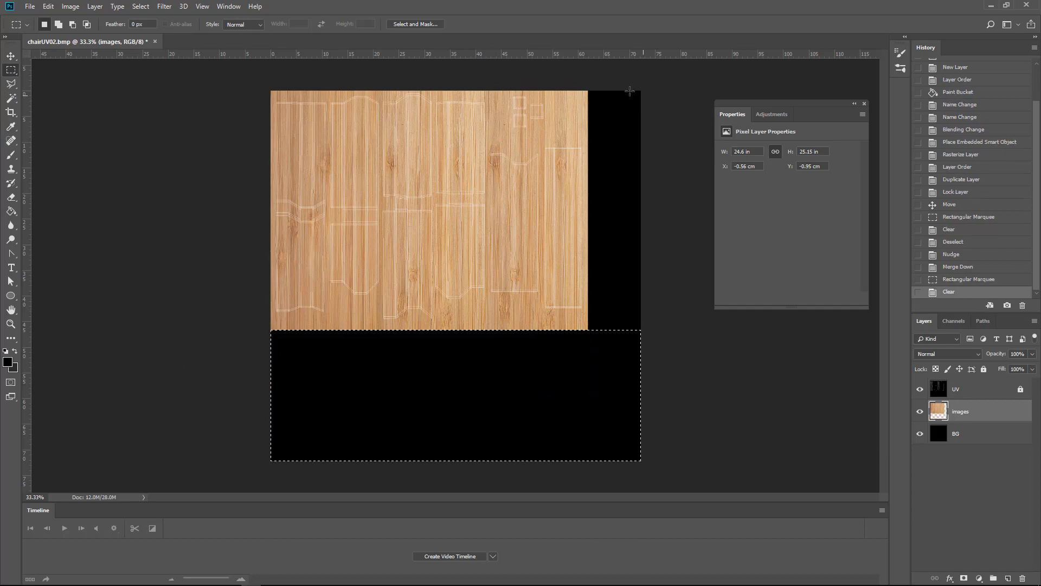
- Add uniform monochromatic noise to a rectangular area of the wood around the three small square UV pieces, and clear the selection
{"action": "left_click_drag", "start_coordinate": [501, 91], "coordinate": [554, 134]}
{"action": "scroll", "coordinate": [518, 74], "scroll_direction": "up", "scroll_amount": 10, "text": "alt"}
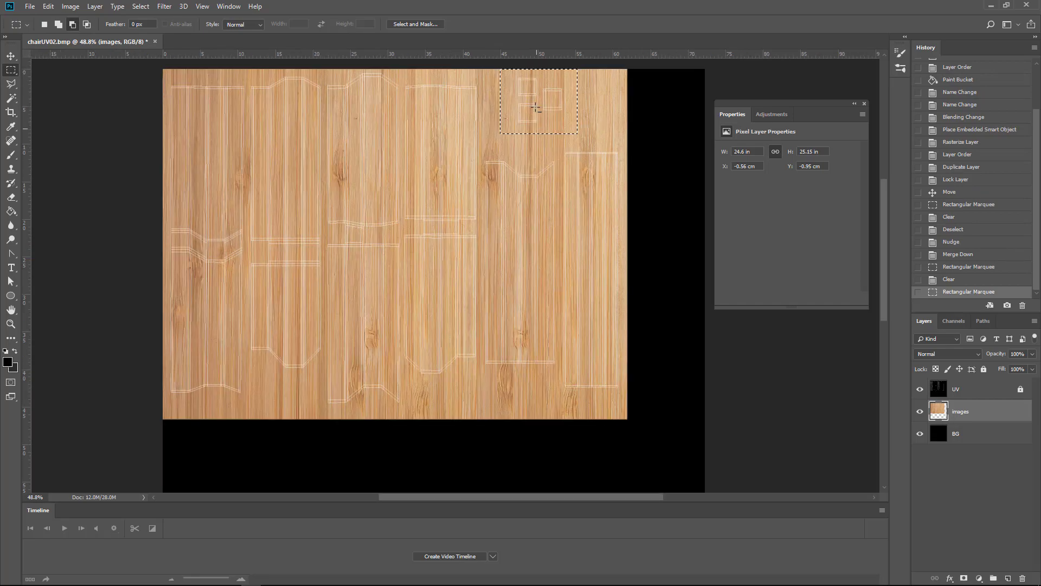
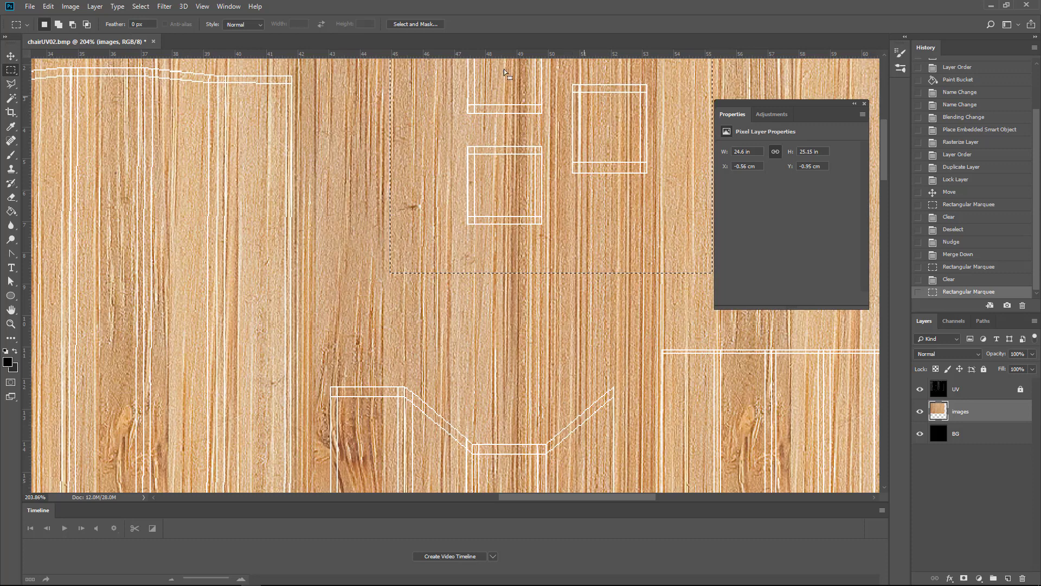
{"action": "left_click", "coordinate": [164, 7]}
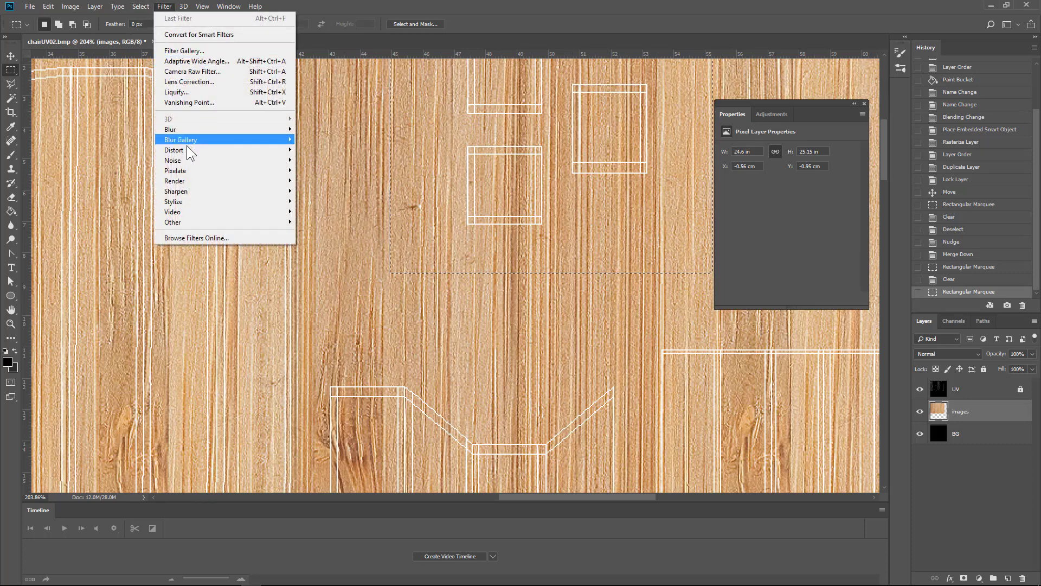
{"action": "mouse_move", "coordinate": [185, 160]}
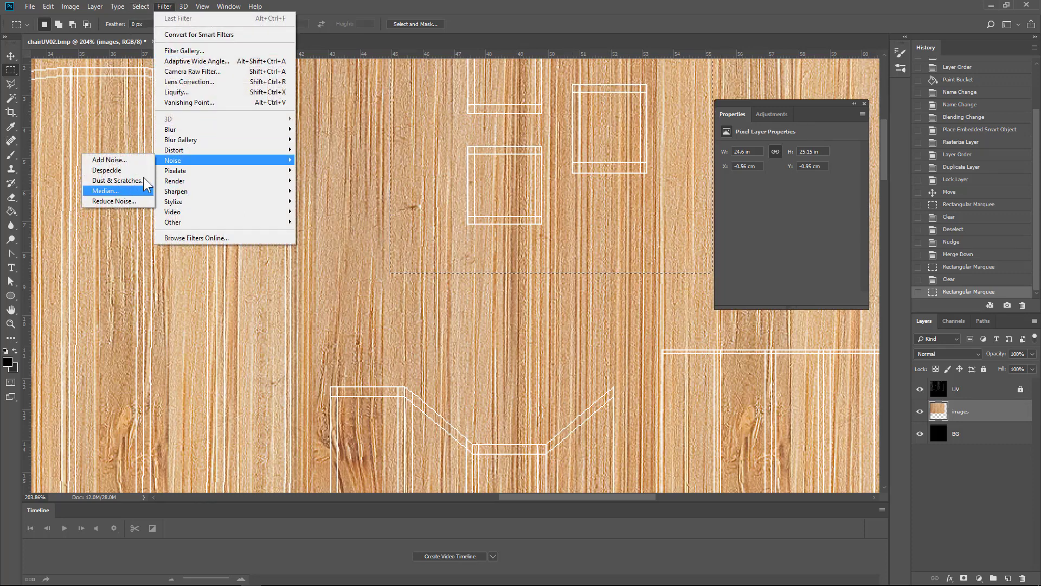
{"action": "left_click", "coordinate": [119, 162]}
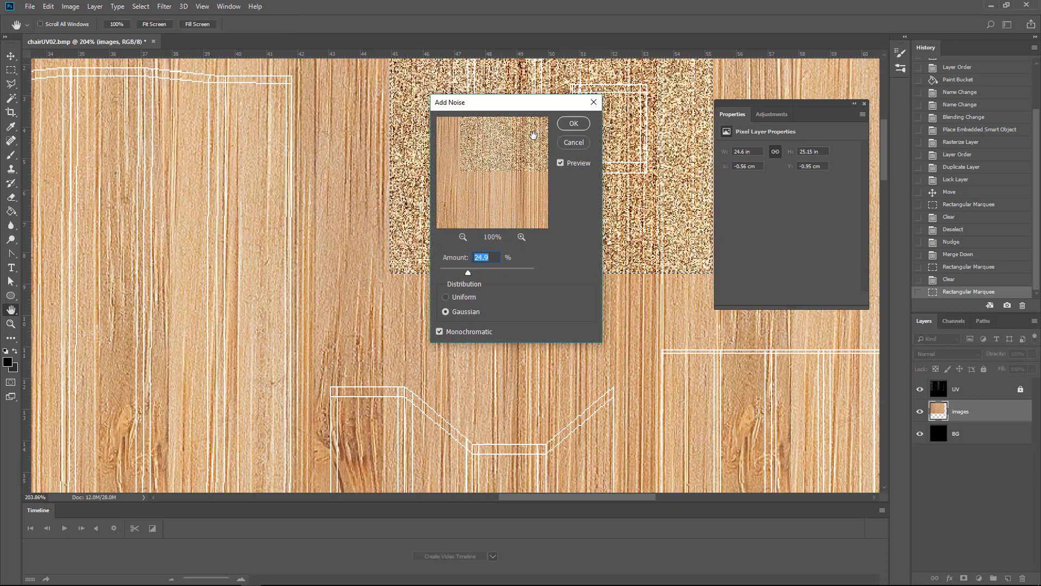
{"action": "left_click_drag", "start_coordinate": [497, 110], "coordinate": [740, 174]}
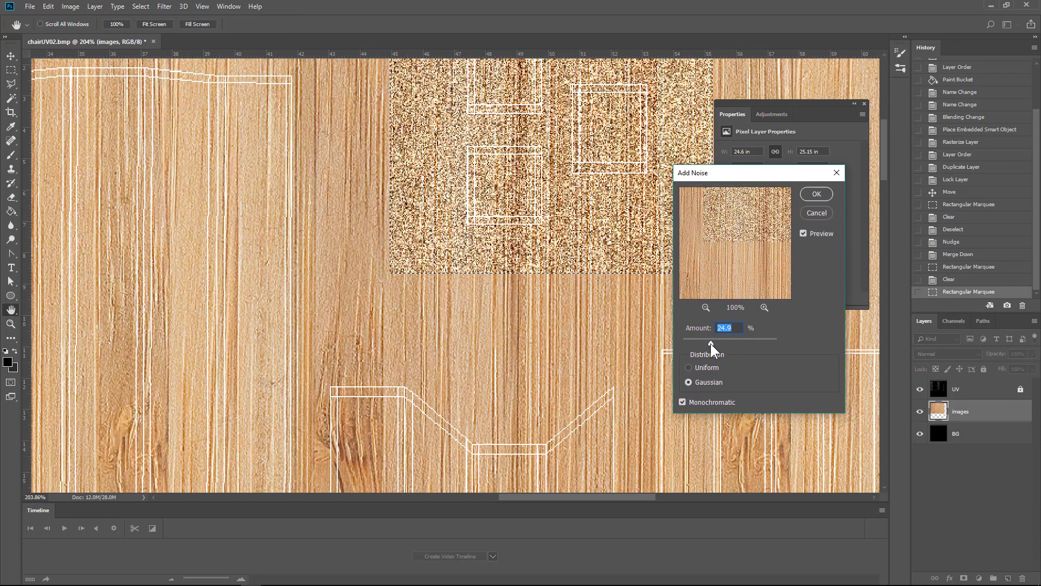
{"action": "left_click_drag", "start_coordinate": [711, 343], "coordinate": [698, 343]}
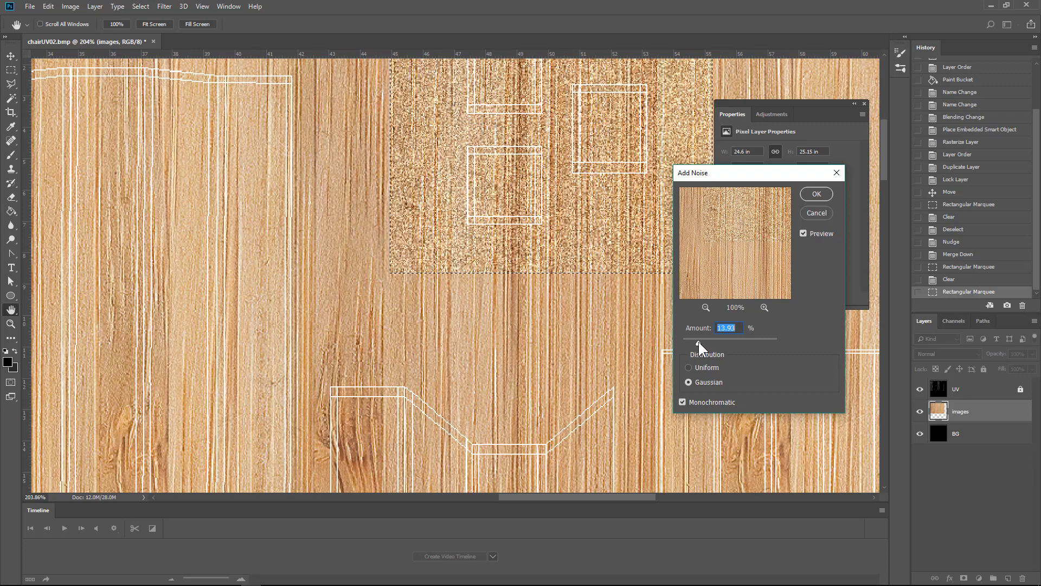
{"action": "left_click_drag", "start_coordinate": [698, 342], "coordinate": [695, 344]}
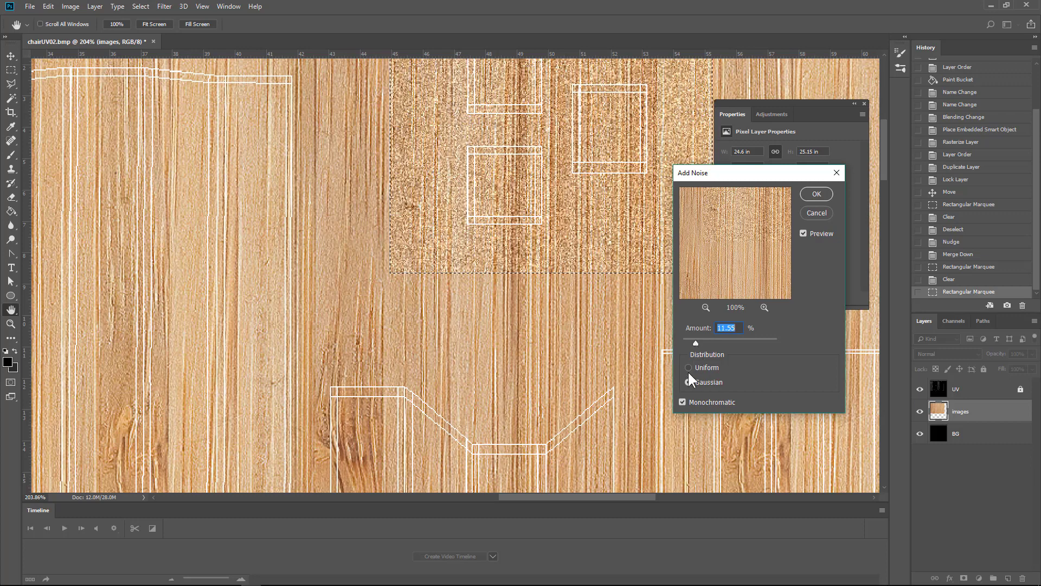
{"action": "left_click", "coordinate": [688, 367]}
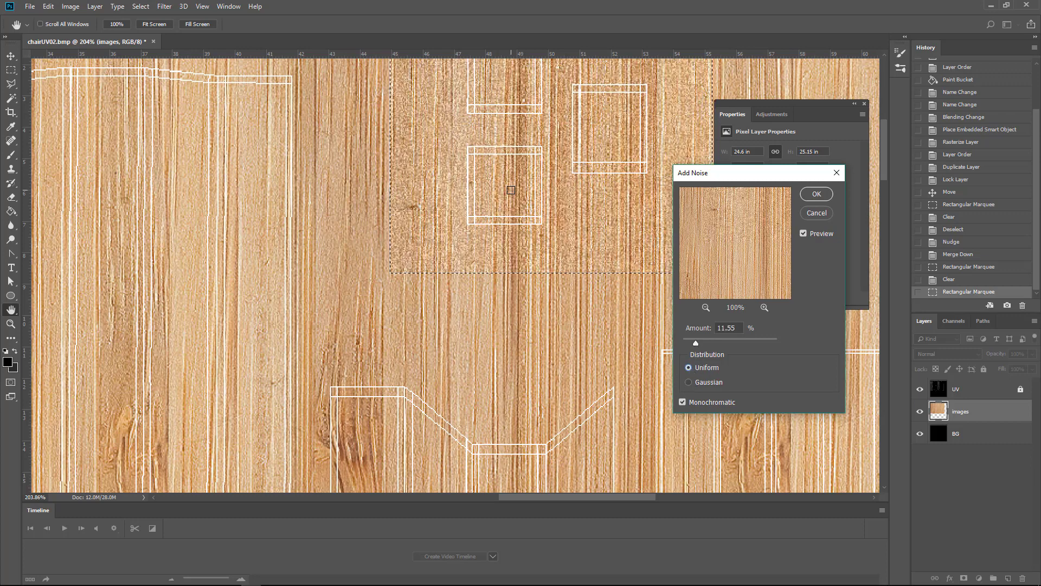
{"action": "left_click", "coordinate": [695, 342]}
{"action": "left_click_drag", "start_coordinate": [695, 342], "coordinate": [705, 344]}
{"action": "left_click", "coordinate": [824, 192]}
{"action": "left_click", "coordinate": [577, 303]}
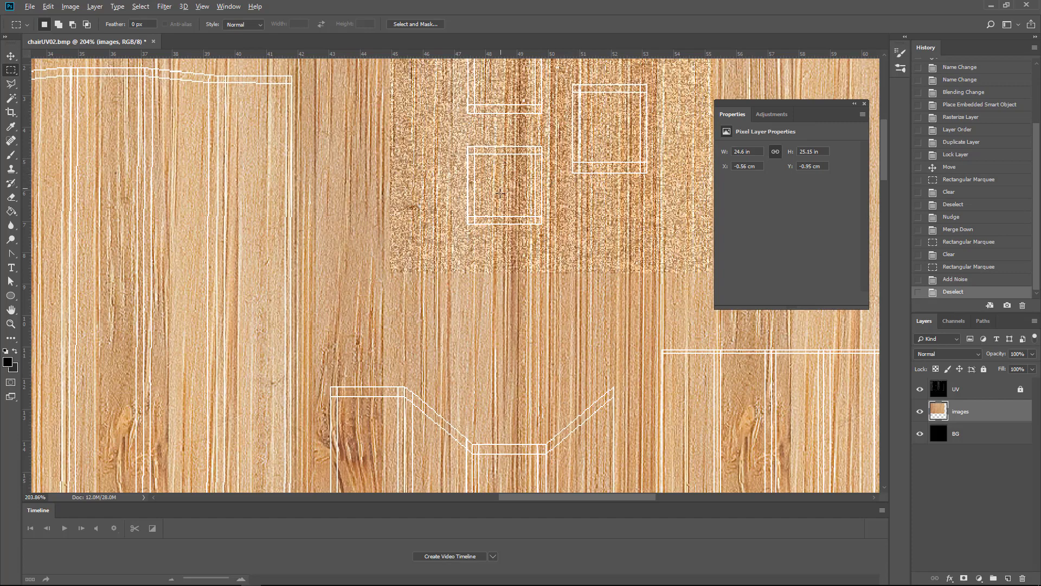
- Apply the previous Add Noise filter twice to a rectangular area around the three small square UV pieces, inside the already noisy wood
{"action": "scroll", "coordinate": [500, 193], "scroll_direction": "down", "scroll_amount": 5, "text": "alt"}
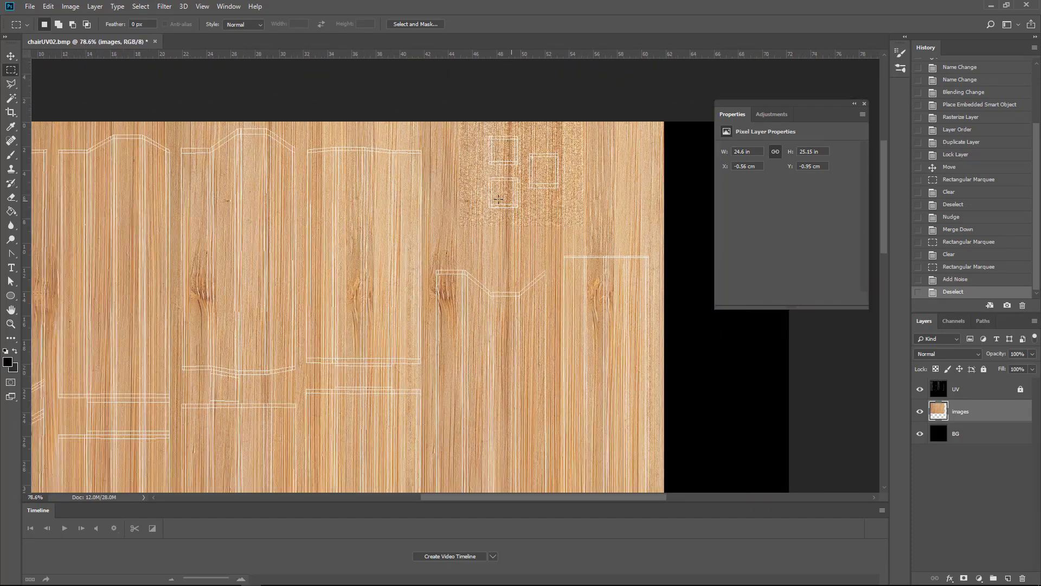
{"action": "scroll", "coordinate": [493, 176], "scroll_direction": "up", "scroll_amount": 4, "text": "alt"}
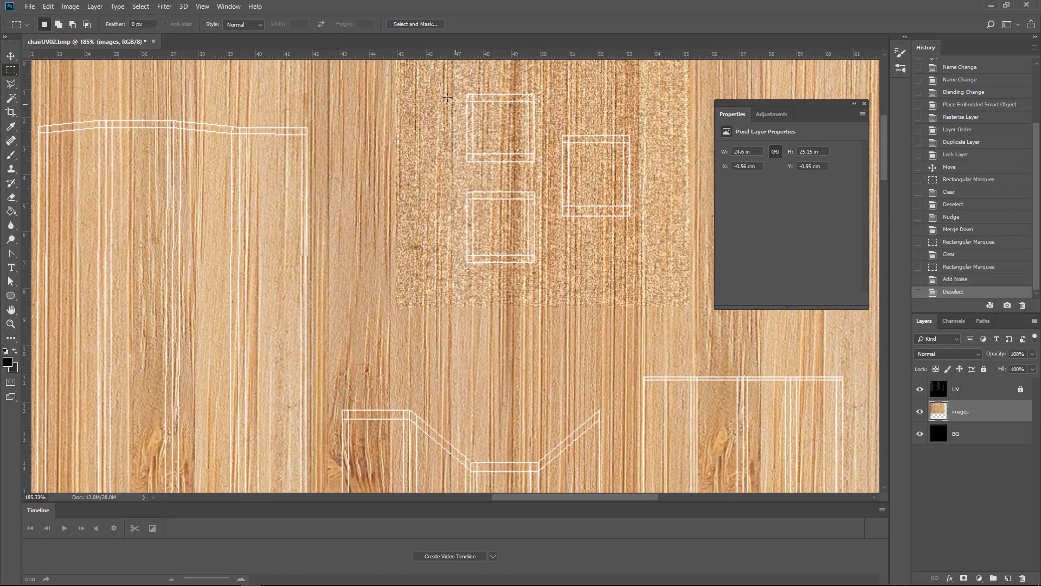
{"action": "left_click_drag", "start_coordinate": [416, 66], "coordinate": [658, 282]}
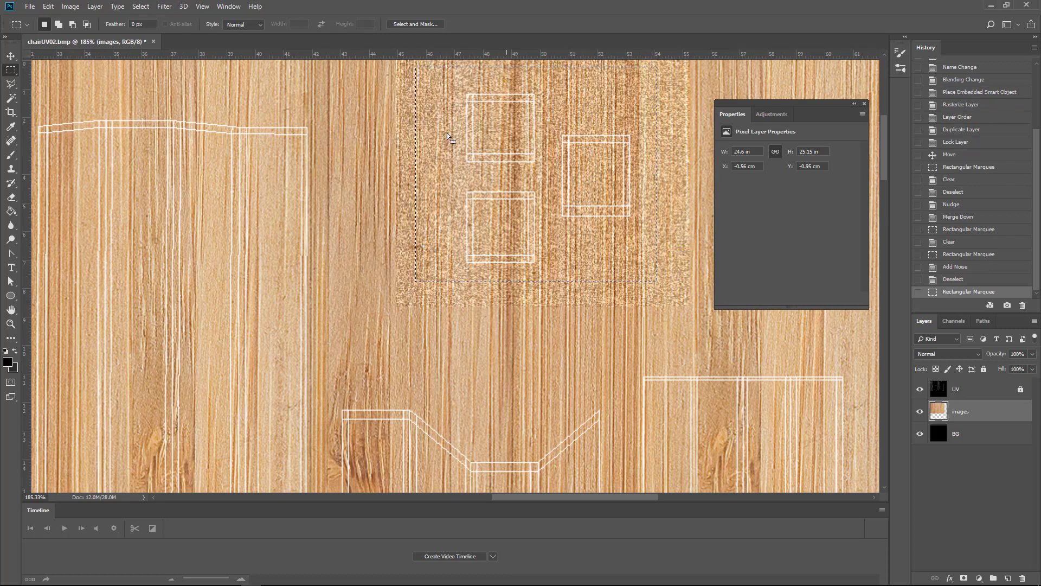
{"action": "left_click", "coordinate": [165, 6]}
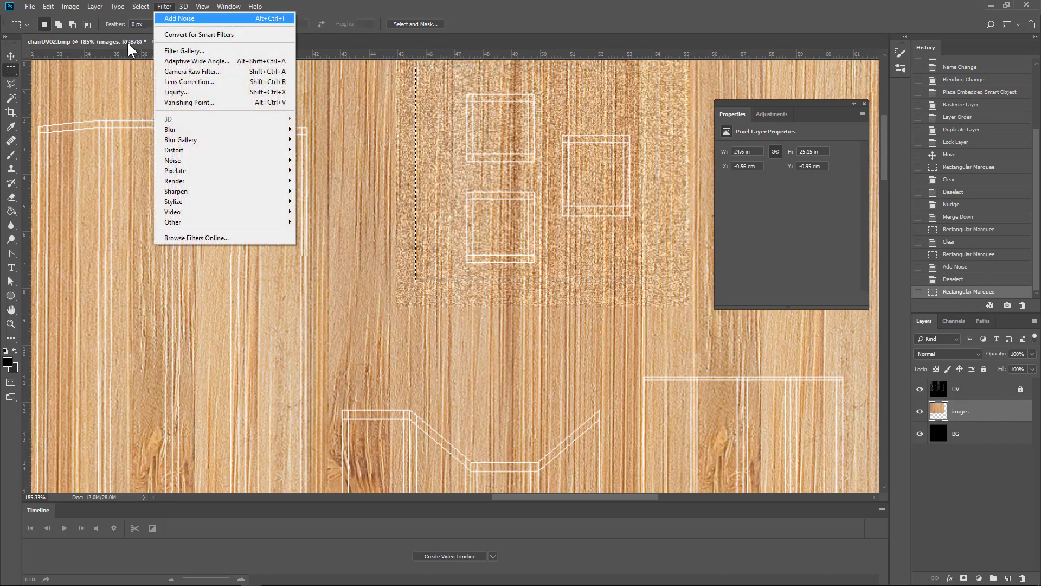
{"action": "left_click", "coordinate": [177, 18]}
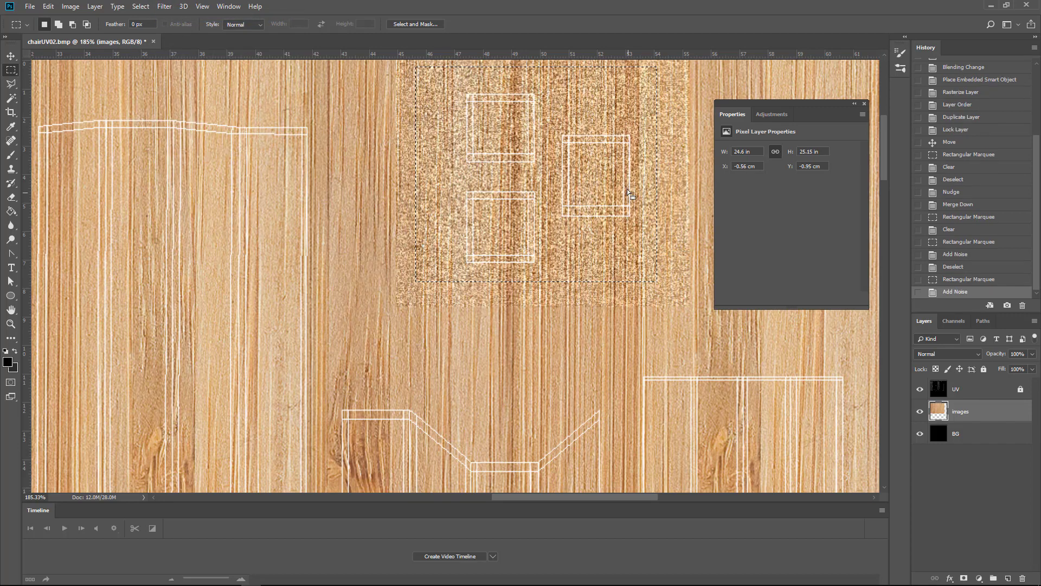
{"action": "left_click", "coordinate": [166, 7]}
{"action": "left_click", "coordinate": [174, 19]}
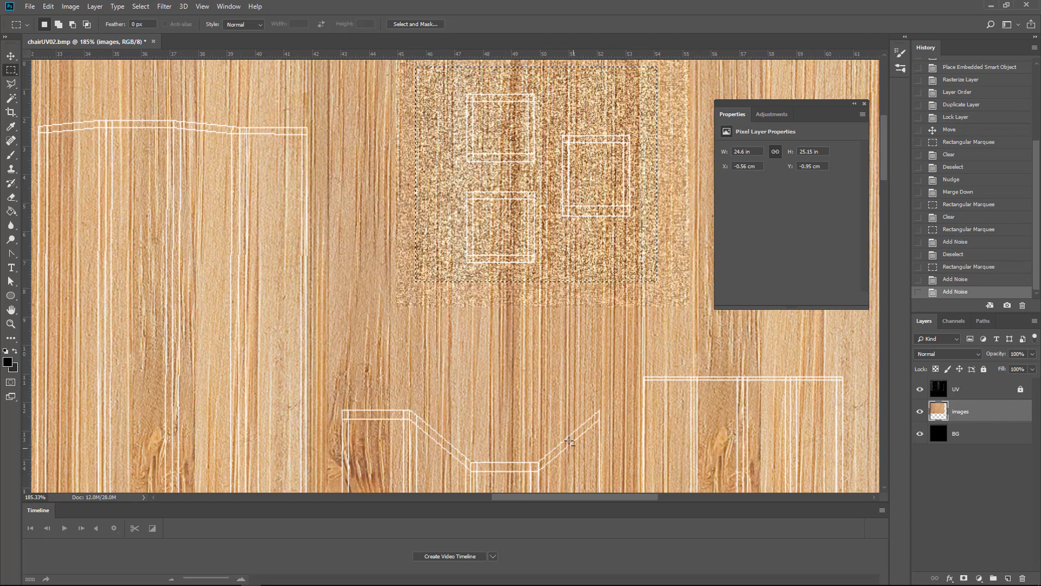
- Hide the UV layer to check the whole wood texture without its outlines, and clear the selection
{"action": "scroll", "coordinate": [566, 436], "scroll_direction": "down", "scroll_amount": 5, "text": "alt"}
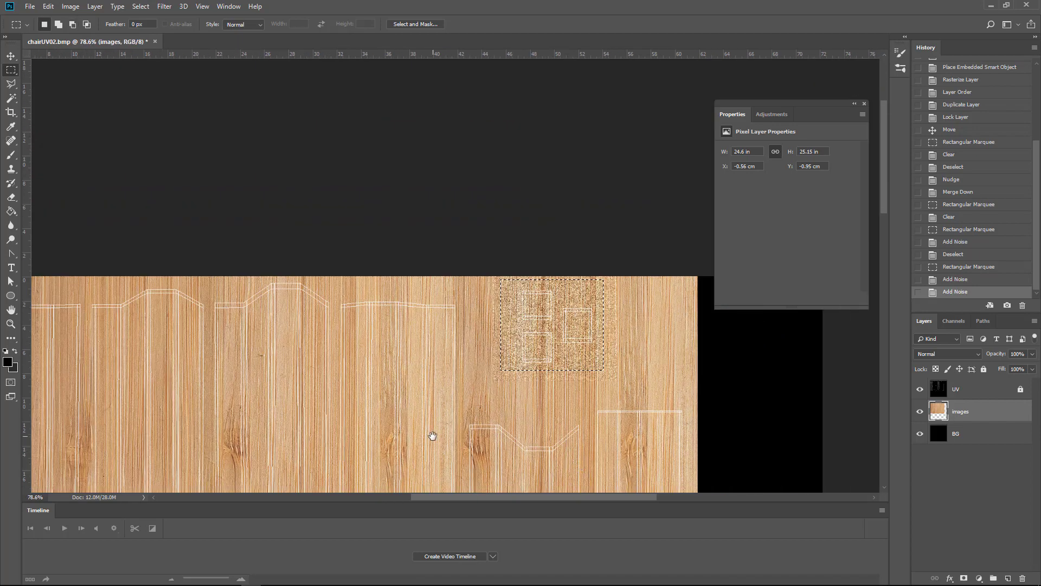
{"action": "left_click_drag", "start_coordinate": [432, 435], "coordinate": [441, 225]}
{"action": "scroll", "coordinate": [407, 358], "scroll_direction": "down", "scroll_amount": 2, "text": "alt"}
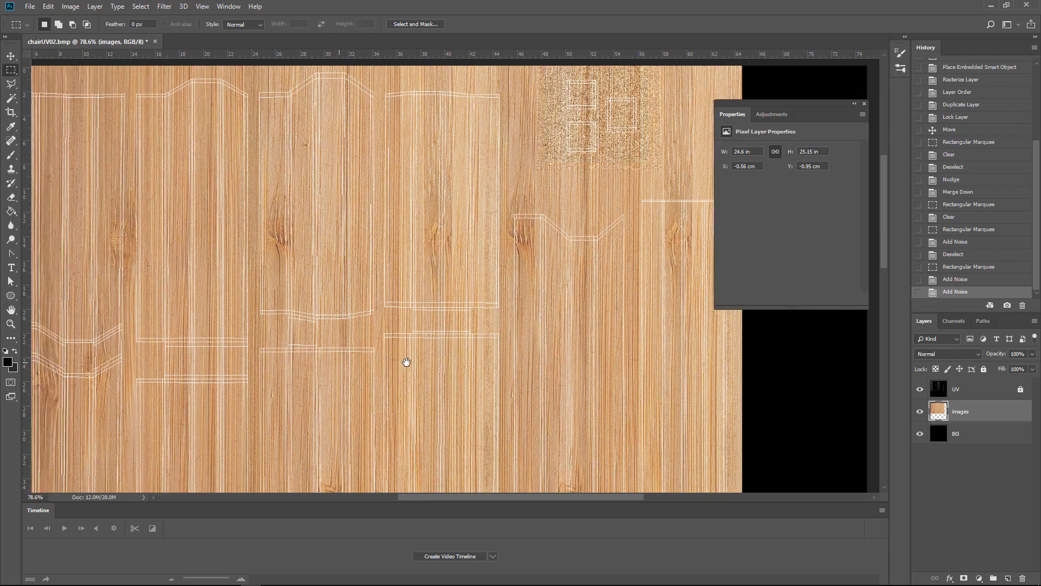
{"action": "scroll", "coordinate": [443, 278], "scroll_direction": "down", "scroll_amount": 1, "text": "alt"}
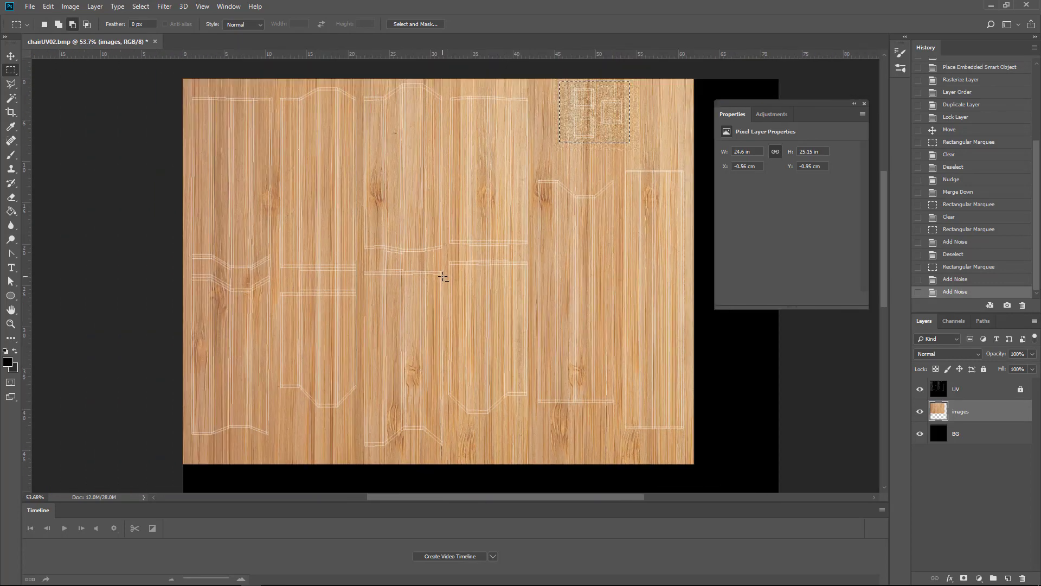
{"action": "scroll", "coordinate": [443, 271], "scroll_direction": "up", "scroll_amount": 2, "text": "alt"}
{"action": "scroll", "coordinate": [444, 270], "scroll_direction": "down", "scroll_amount": 3, "text": "alt"}
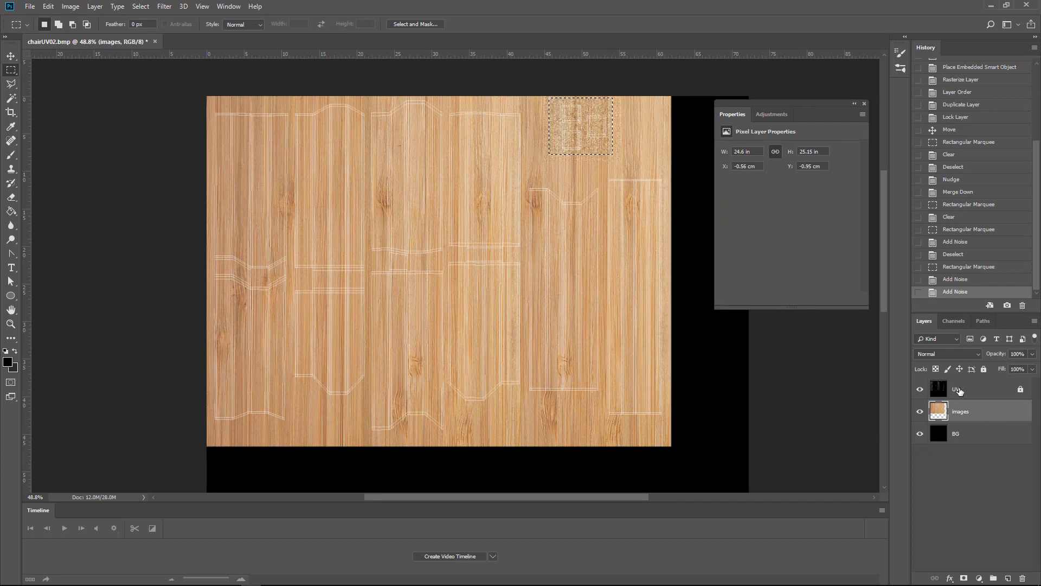
{"action": "left_click", "coordinate": [920, 389]}
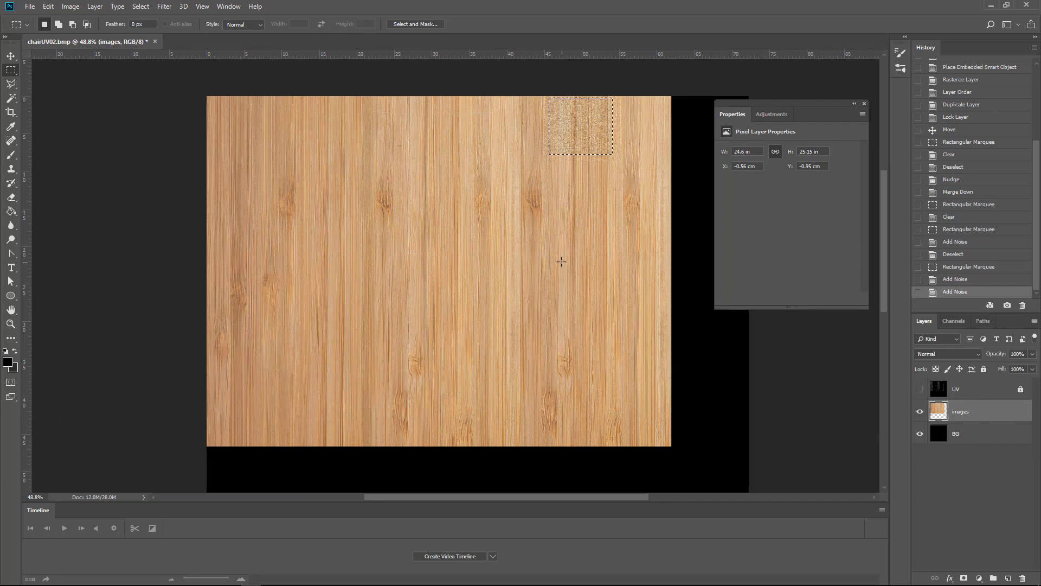
{"action": "key", "text": "ctrl+d"}
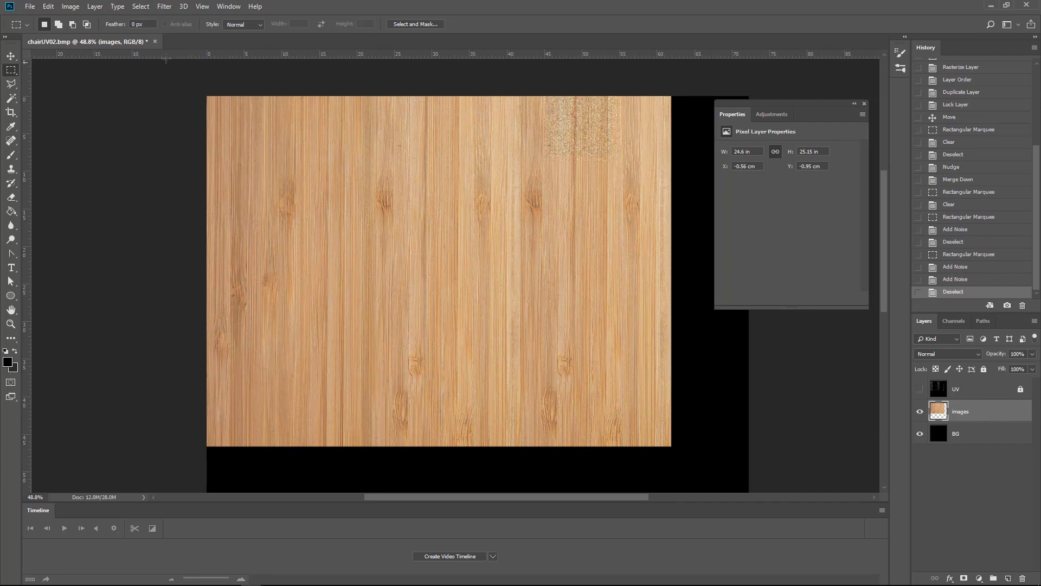
- Save the document as a layered Photoshop file named chair02 in the chair folder on the Desktop
{"action": "left_click", "coordinate": [30, 6]}
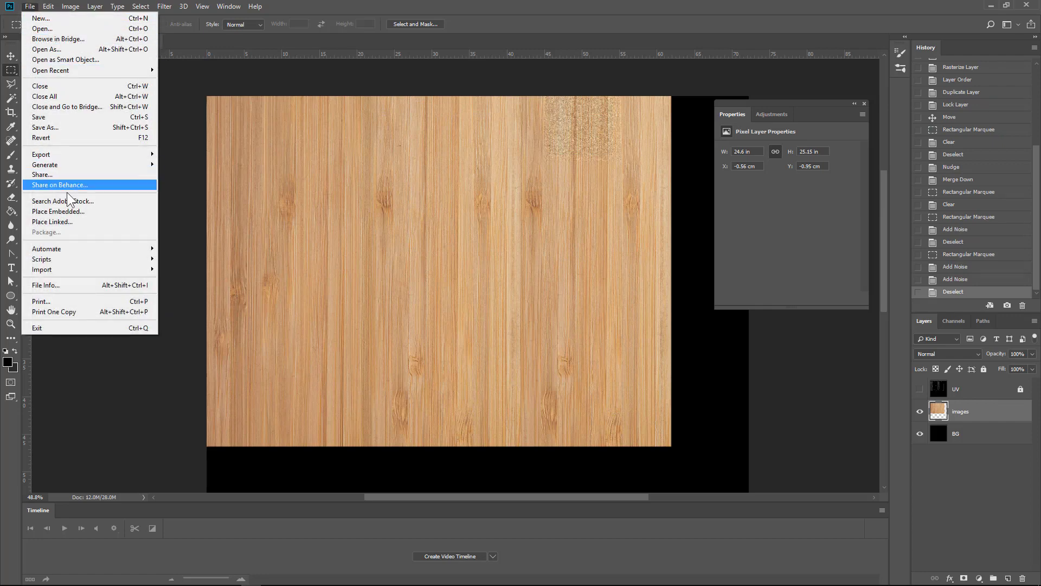
{"action": "mouse_move", "coordinate": [57, 248]}
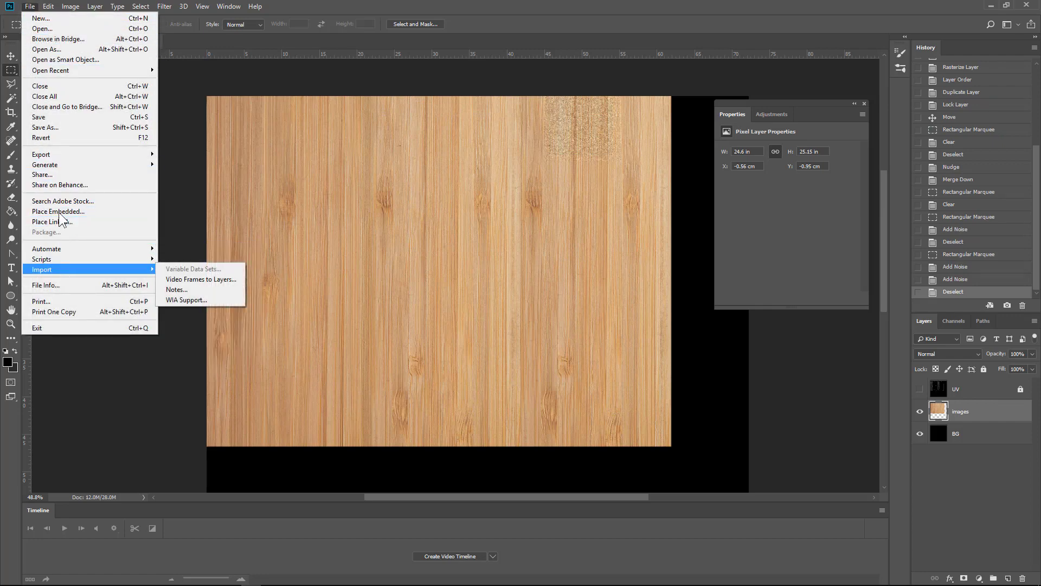
{"action": "left_click", "coordinate": [45, 127]}
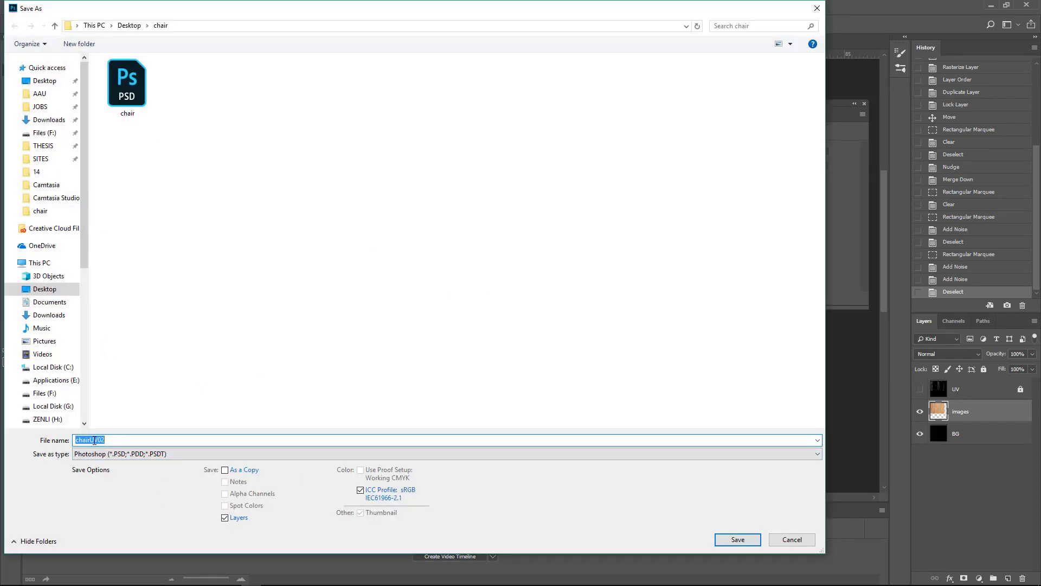
{"action": "left_click_drag", "start_coordinate": [90, 440], "coordinate": [107, 440]}
{"action": "left_click", "coordinate": [738, 539]}
{"action": "left_click", "coordinate": [641, 177]}
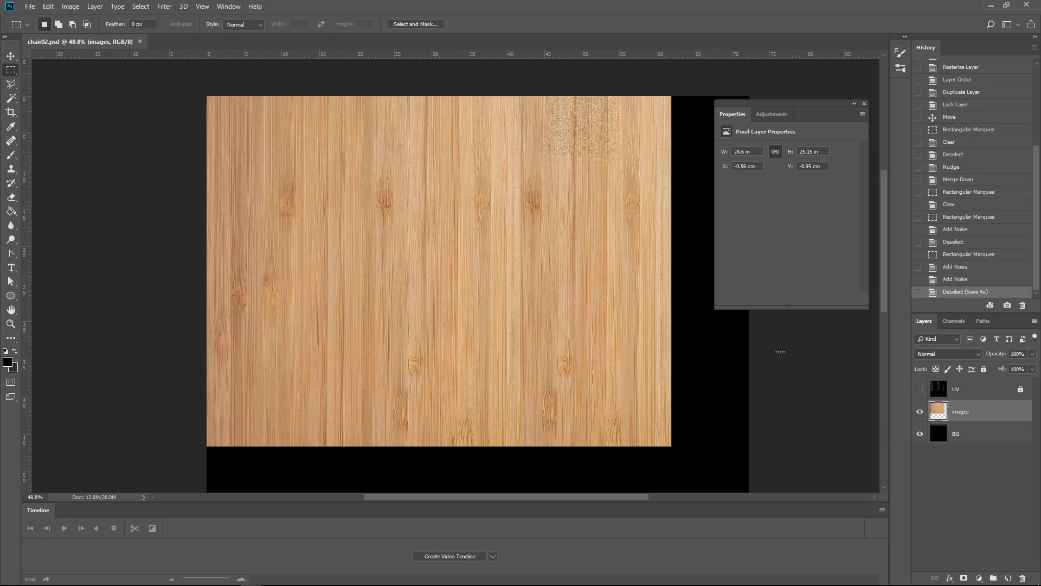
- Save a PNG copy of the texture as chair02_A in the chair folder, using the large file size (fastest saving) option
{"action": "left_click", "coordinate": [30, 6]}
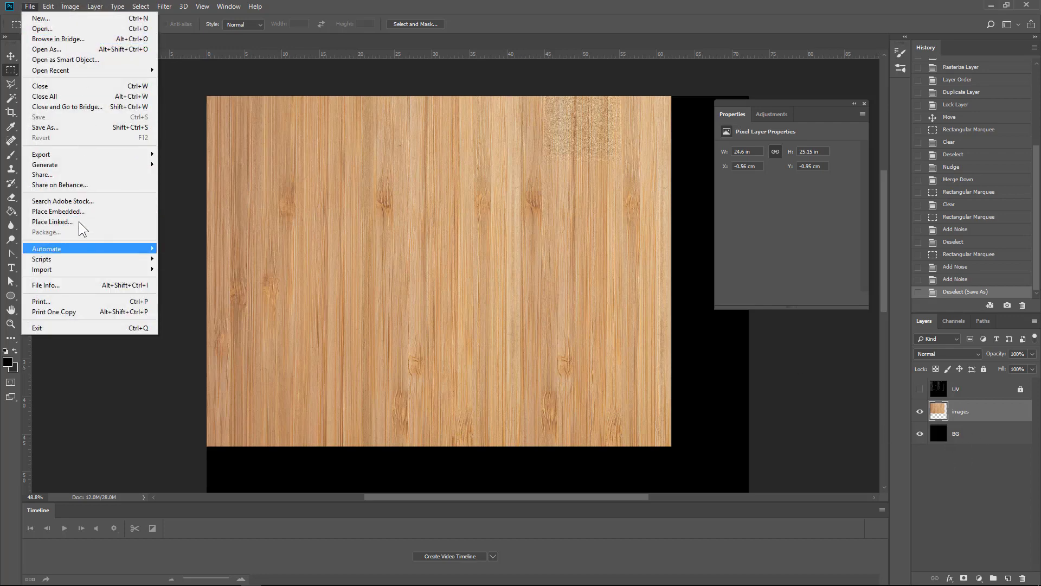
{"action": "left_click", "coordinate": [61, 127]}
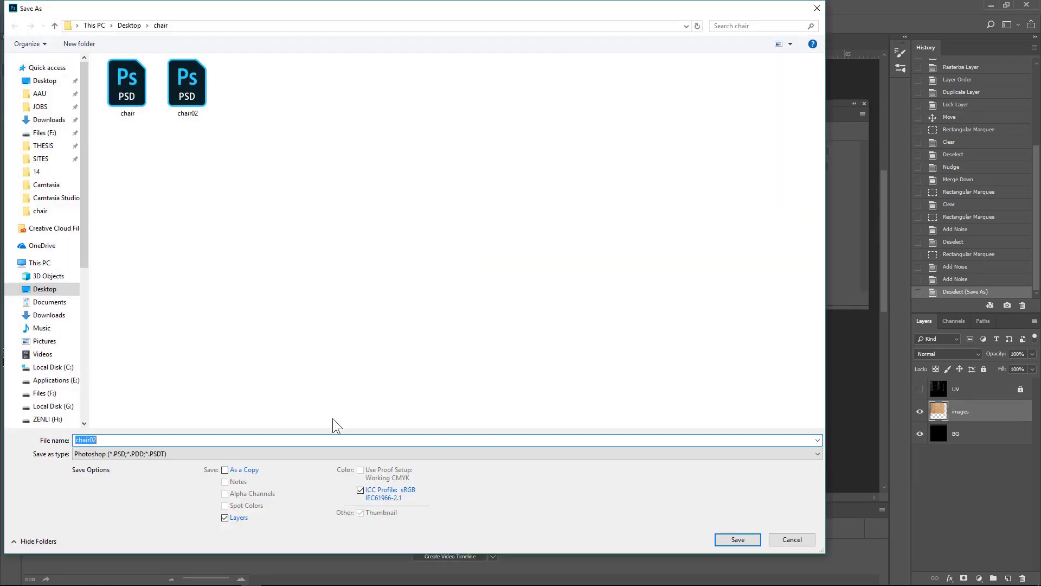
{"action": "left_click", "coordinate": [304, 456]}
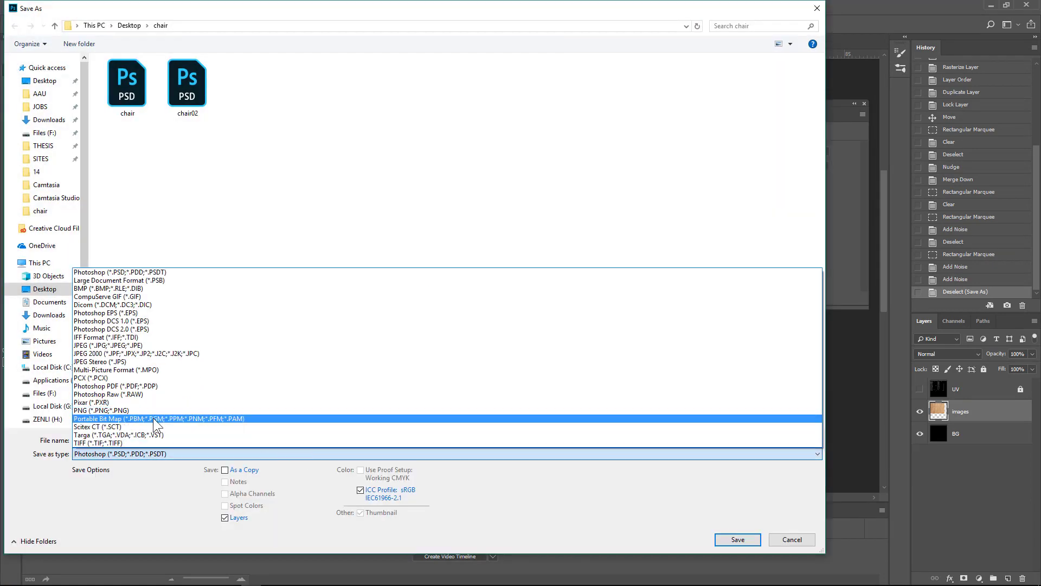
{"action": "left_click", "coordinate": [147, 410]}
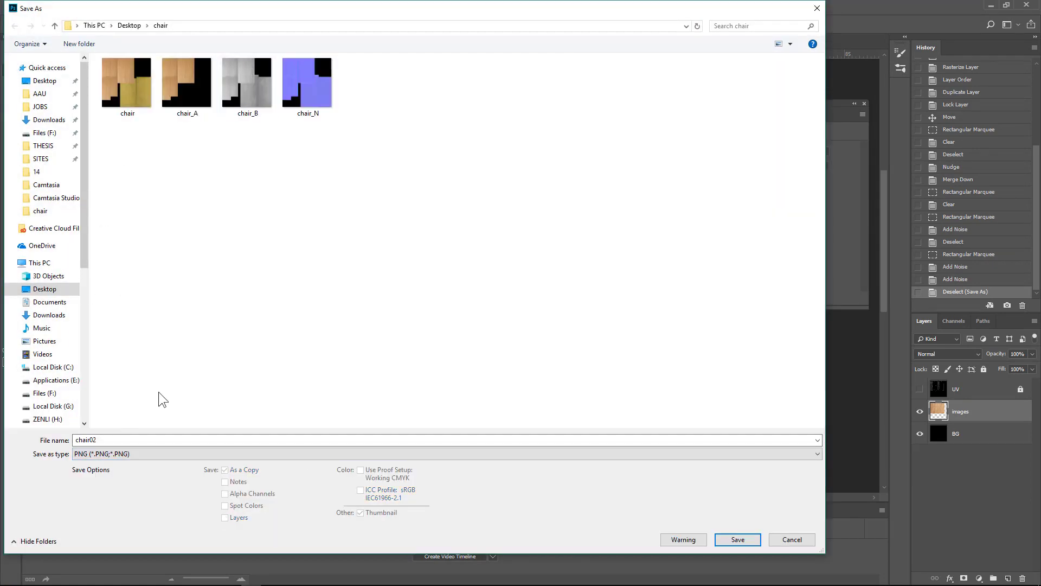
{"action": "left_click", "coordinate": [99, 440]}
{"action": "double_click", "coordinate": [116, 443]}
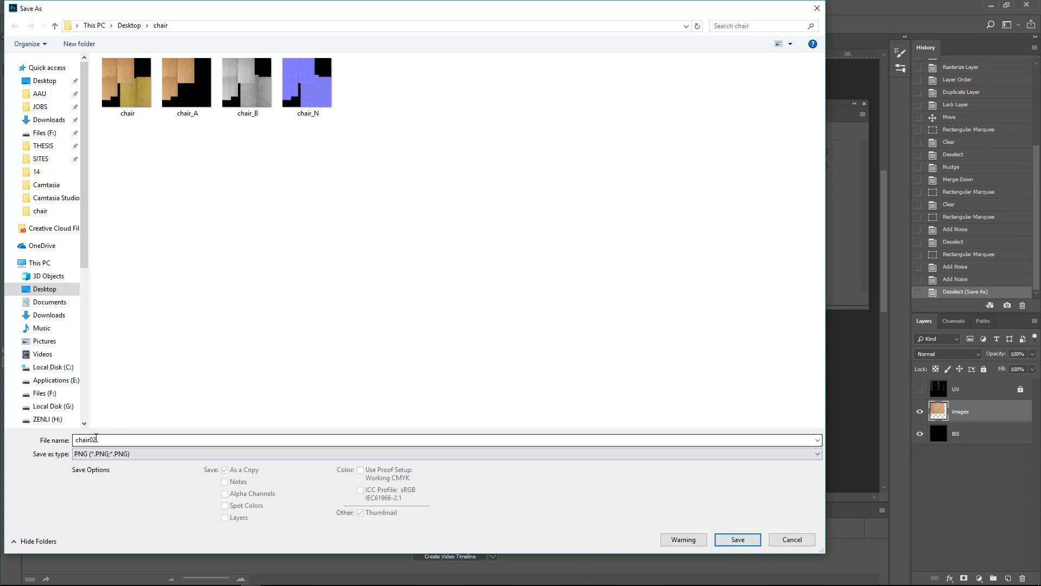
{"action": "left_click", "coordinate": [110, 439]}
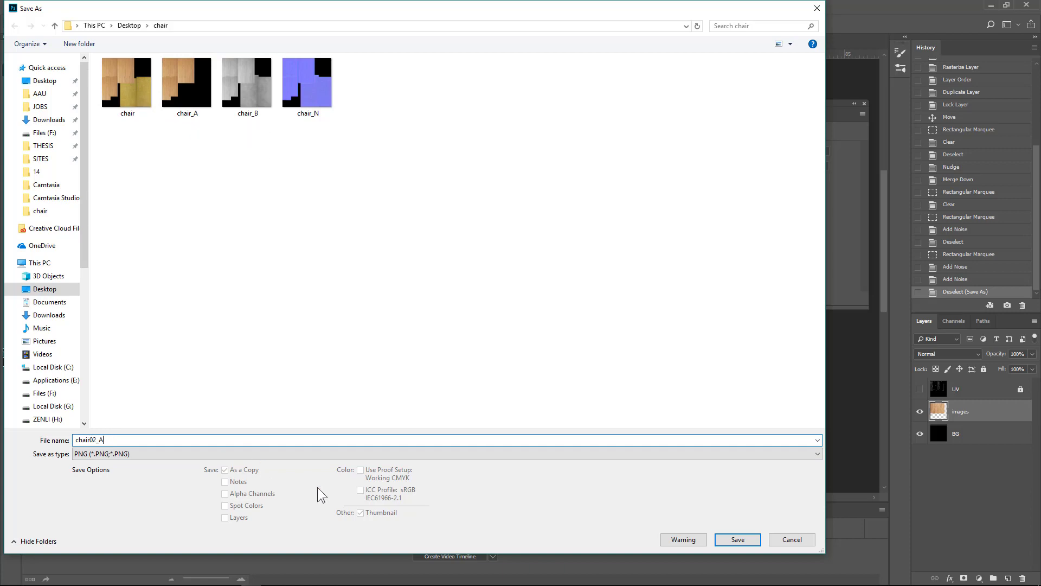
{"action": "left_click", "coordinate": [743, 543]}
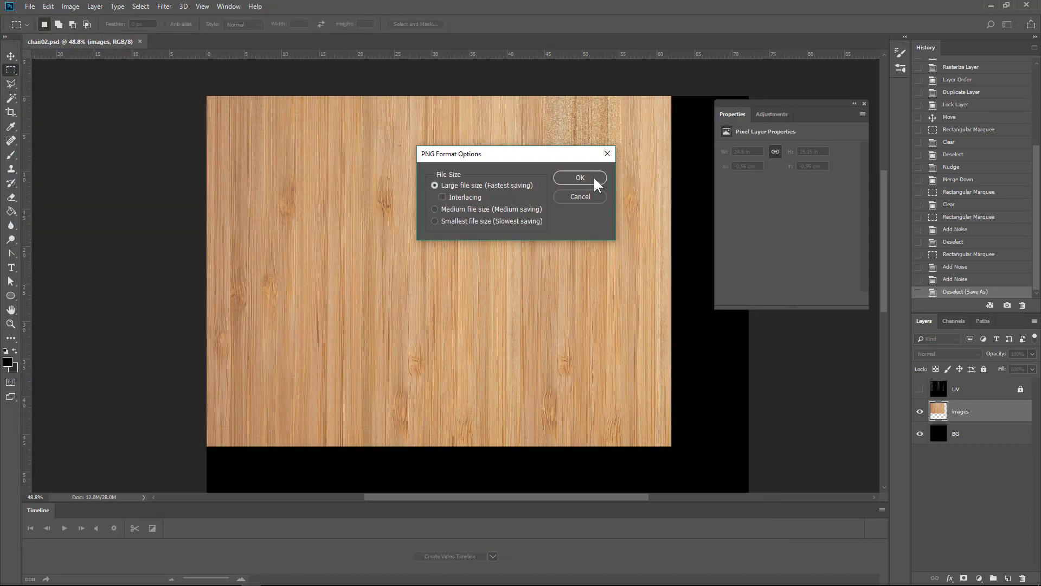
{"action": "left_click", "coordinate": [593, 176]}
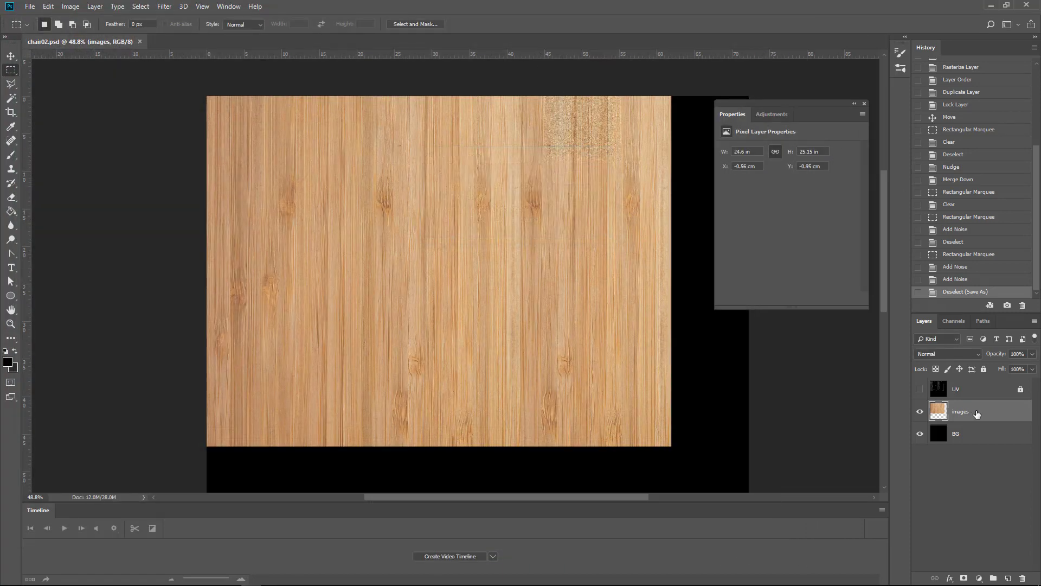
- Duplicate the images layer above BG and start the Generate Bump Map filter on the copy
{"action": "left_click_drag", "start_coordinate": [977, 414], "coordinate": [954, 558]}
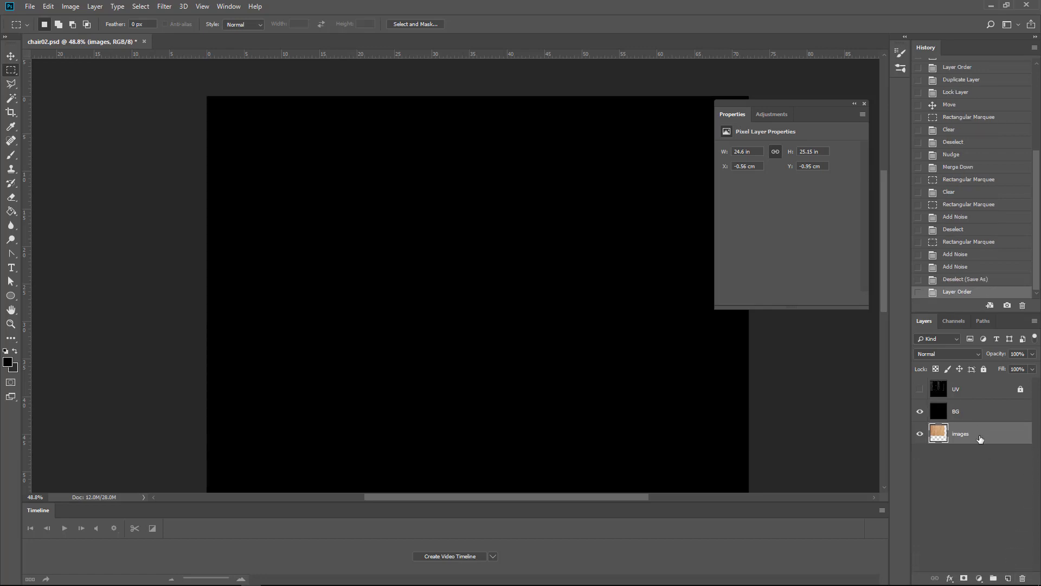
{"action": "left_click_drag", "start_coordinate": [980, 438], "coordinate": [1009, 579]}
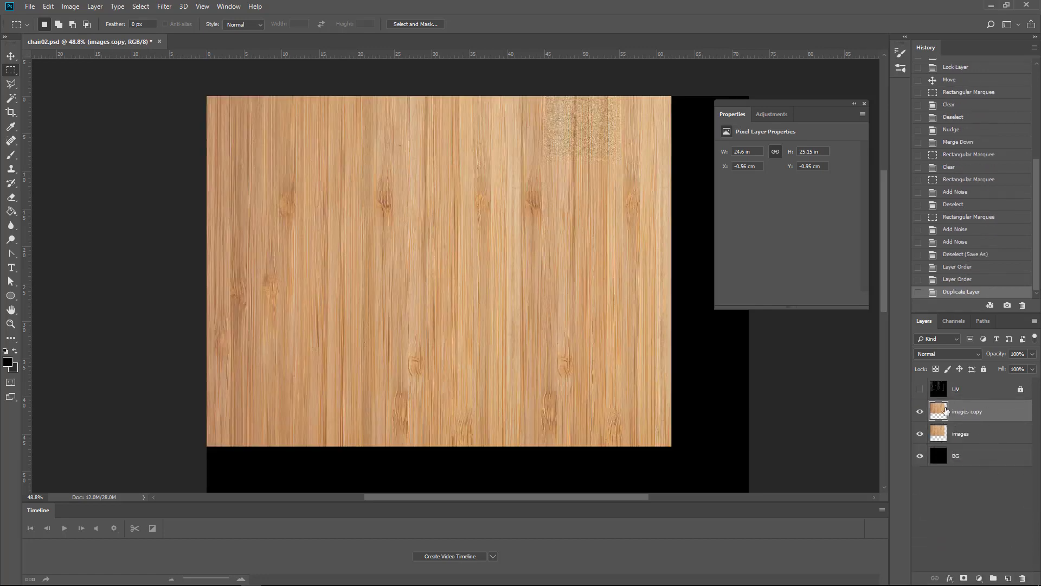
{"action": "left_click", "coordinate": [162, 7]}
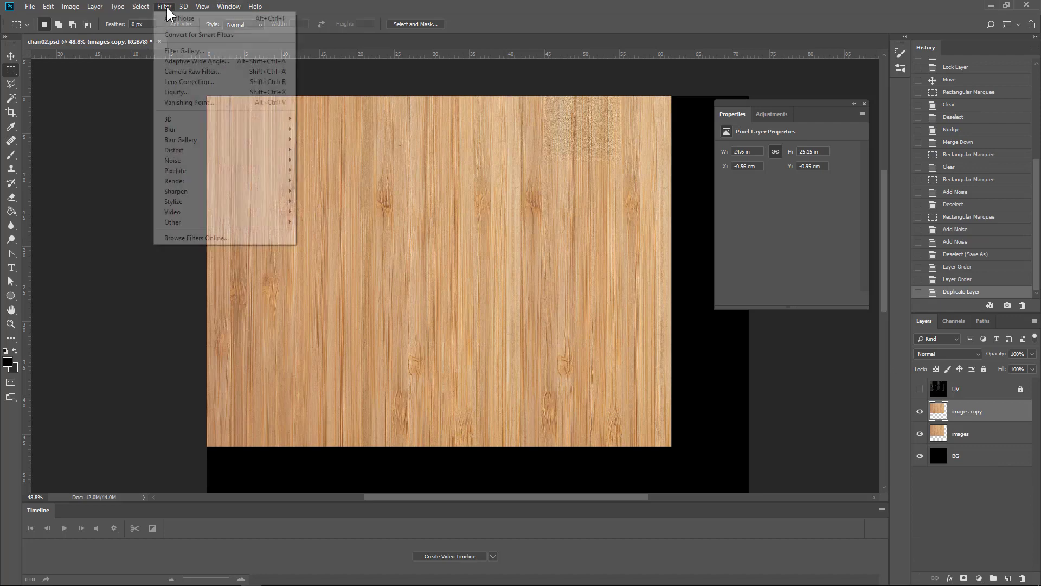
{"action": "left_click", "coordinate": [163, 7]}
{"action": "left_click", "coordinate": [162, 7]}
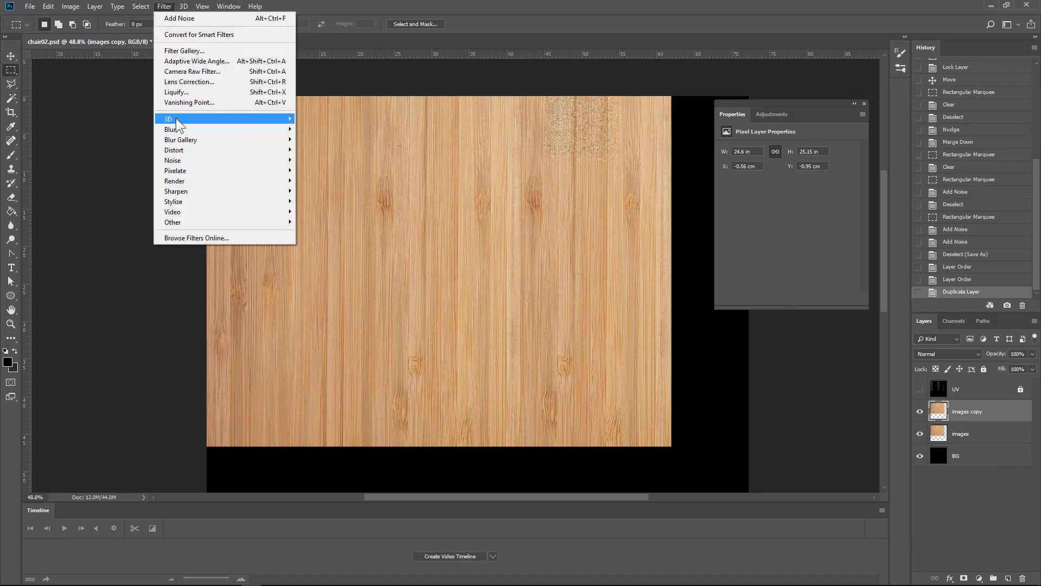
{"action": "mouse_move", "coordinate": [176, 118]}
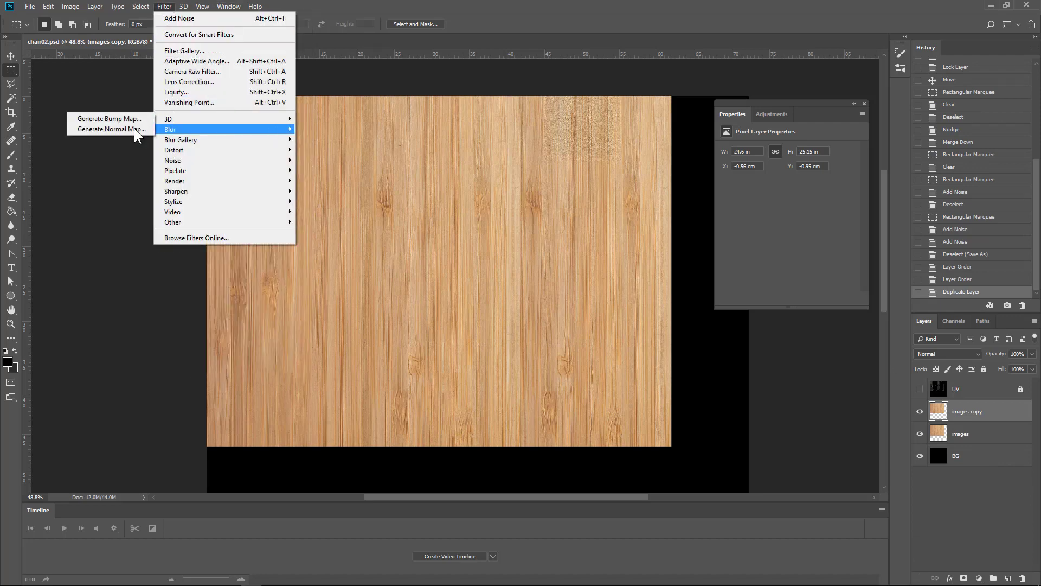
{"action": "left_click", "coordinate": [107, 118]}
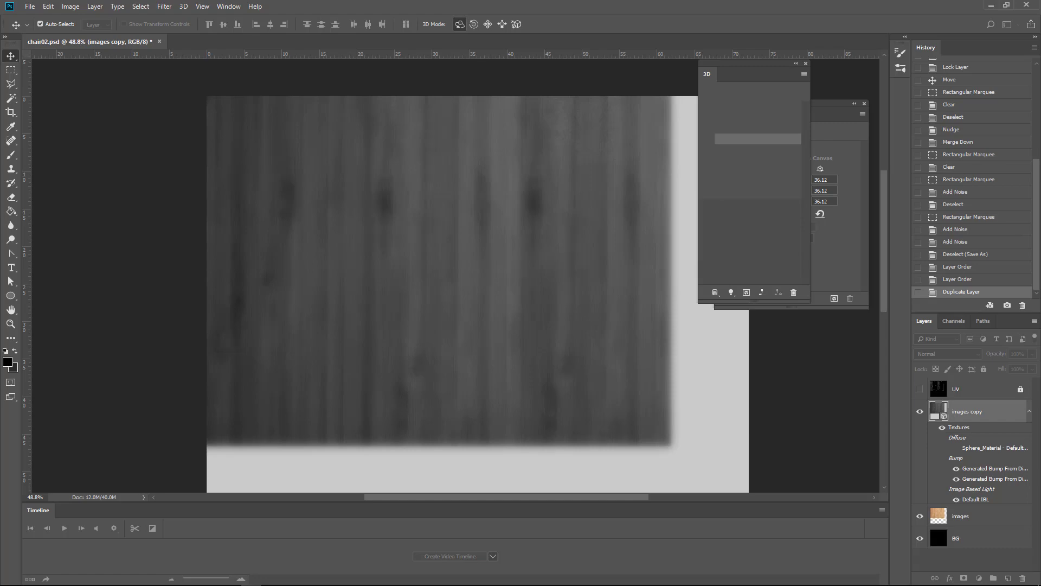
- Rotate the bump map preview sphere to inspect the wood relief, and set the Medium contrast detail to 49%
{"action": "left_click_drag", "start_coordinate": [603, 170], "coordinate": [474, 59]}
{"action": "left_click_drag", "start_coordinate": [551, 237], "coordinate": [549, 224]}
{"action": "left_click_drag", "start_coordinate": [477, 60], "coordinate": [760, 83]}
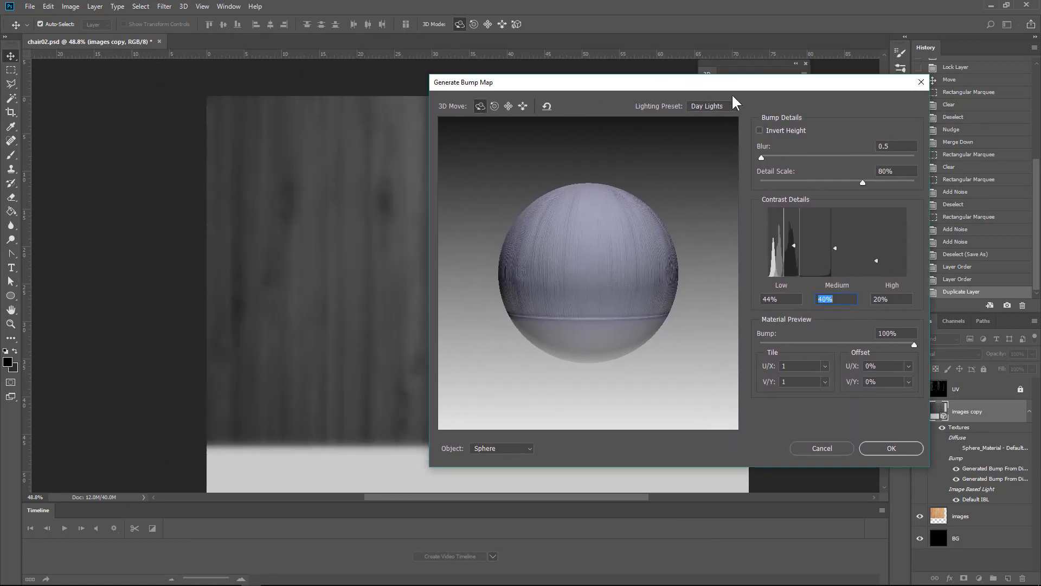
{"action": "left_click_drag", "start_coordinate": [575, 268], "coordinate": [521, 249]}
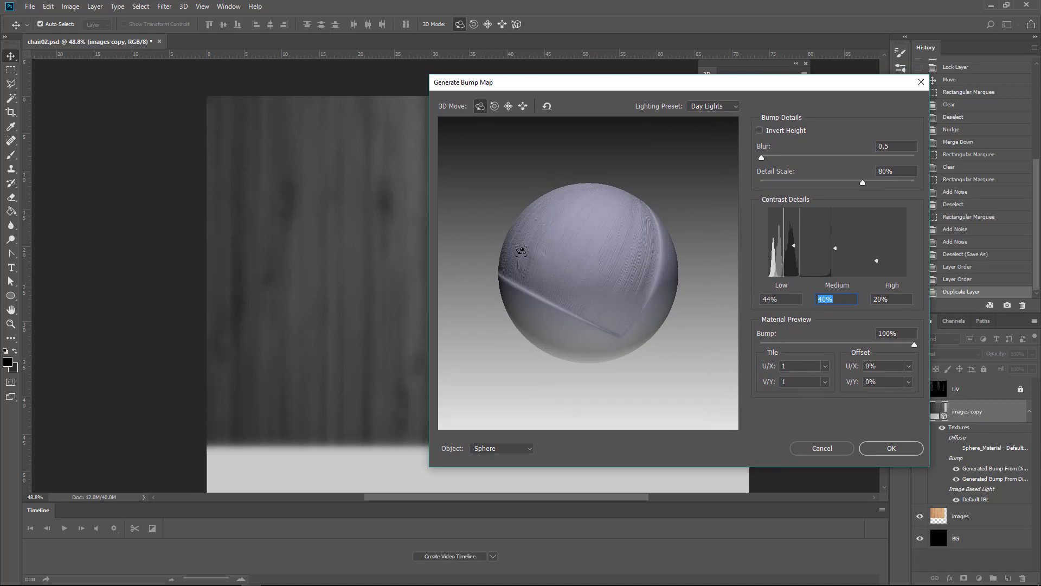
{"action": "scroll", "coordinate": [616, 281], "scroll_direction": "up", "scroll_amount": 3}
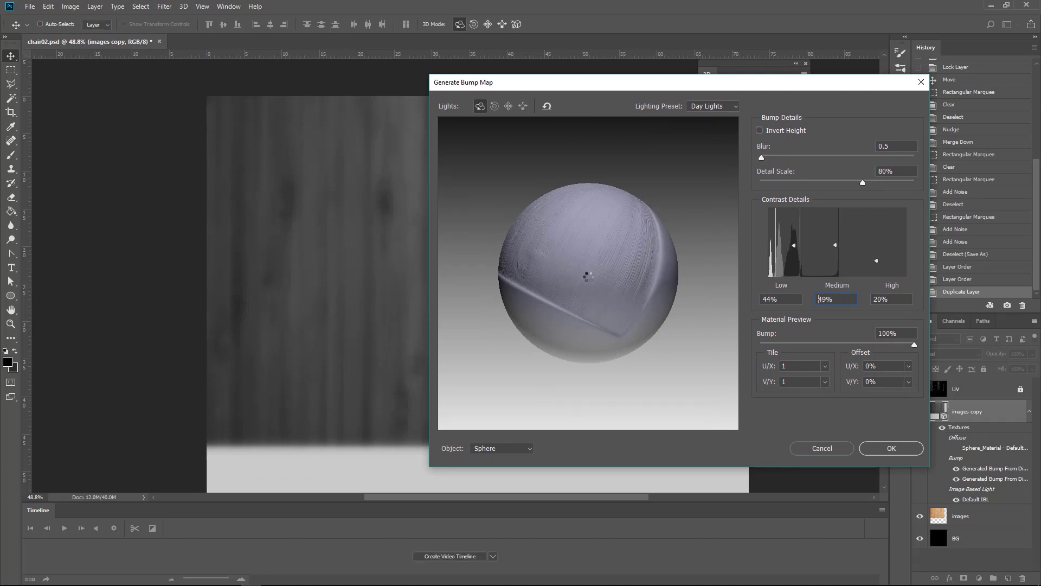
{"action": "scroll", "coordinate": [585, 274], "scroll_direction": "up", "scroll_amount": 6}
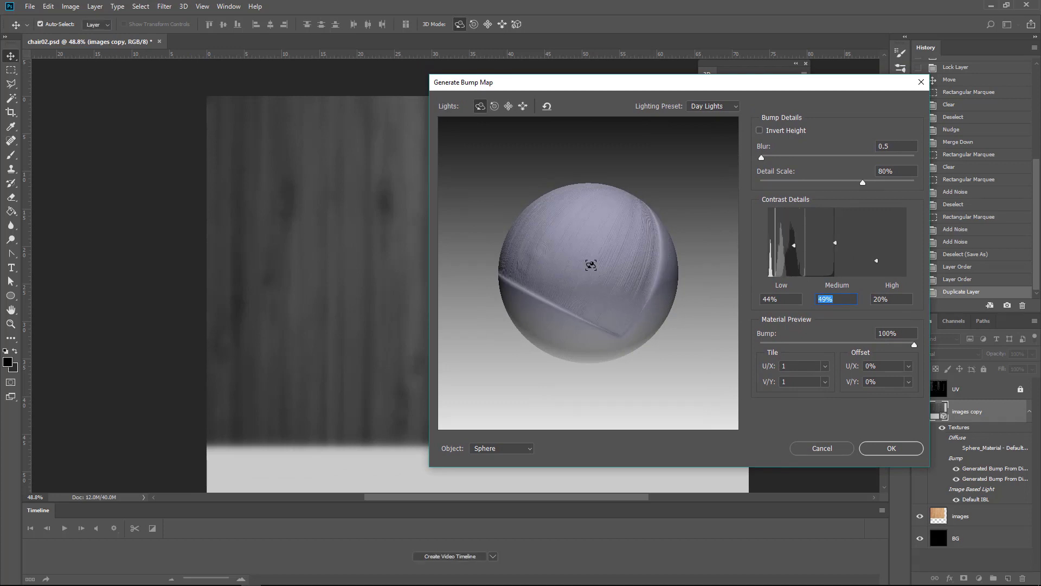
- Preview the bump map on a Cube object, try moving the preview around to examine the relief, and reset it
{"action": "left_click", "coordinate": [497, 451]}
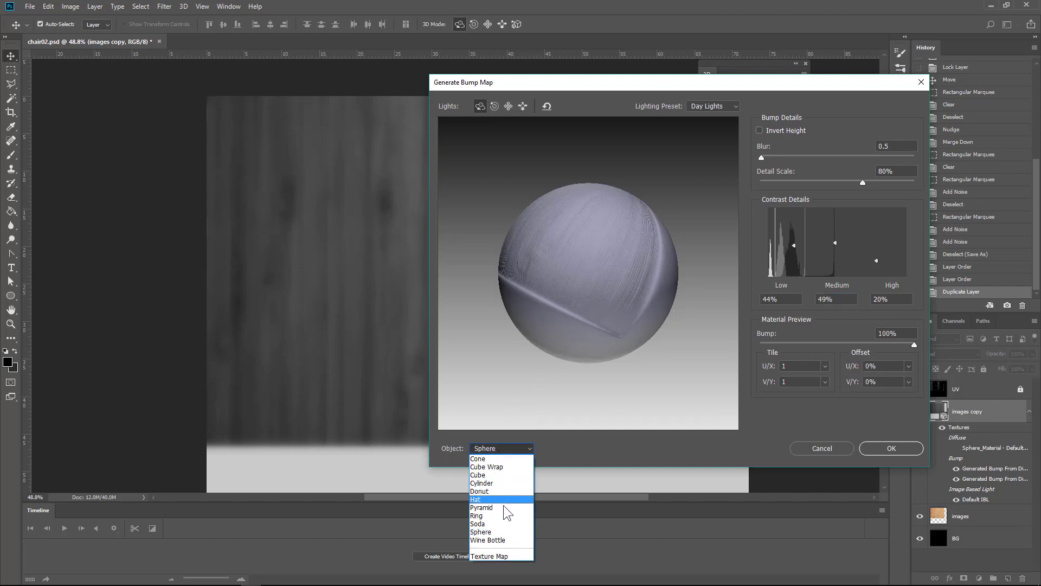
{"action": "left_click", "coordinate": [503, 475]}
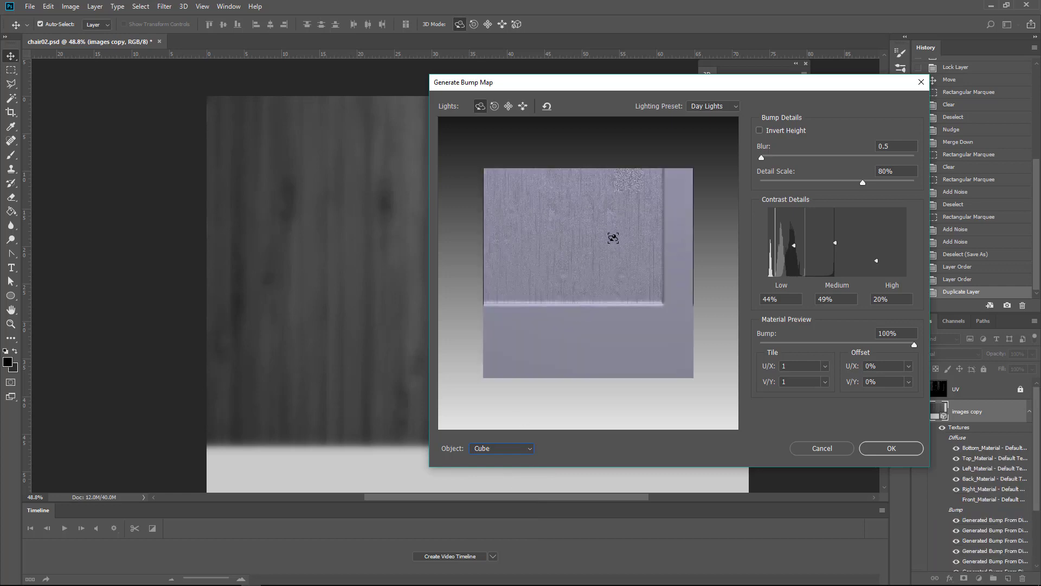
{"action": "key", "text": "alt"}
{"action": "left_click", "coordinate": [523, 106]}
{"action": "left_click_drag", "start_coordinate": [574, 210], "coordinate": [601, 314]}
{"action": "right_click", "coordinate": [691, 265]}
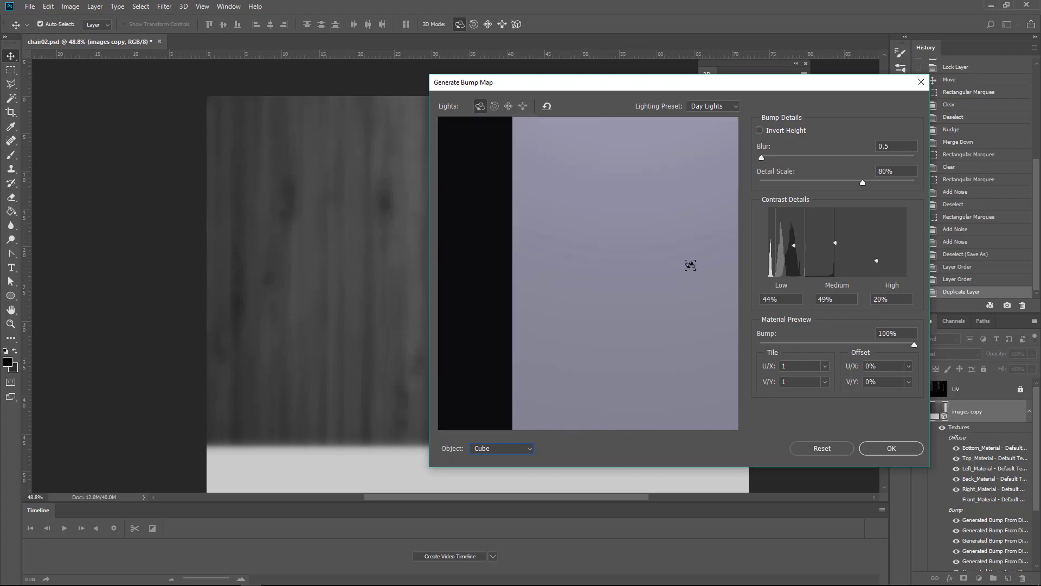
{"action": "left_click_drag", "start_coordinate": [687, 148], "coordinate": [605, 281]}
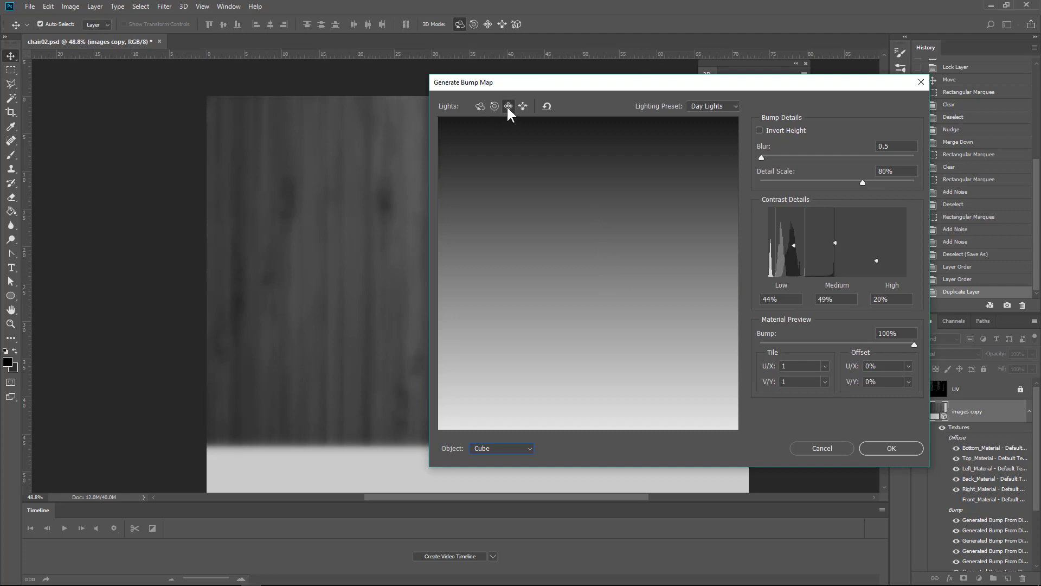
{"action": "left_click", "coordinate": [479, 105]}
{"action": "left_click", "coordinate": [544, 108]}
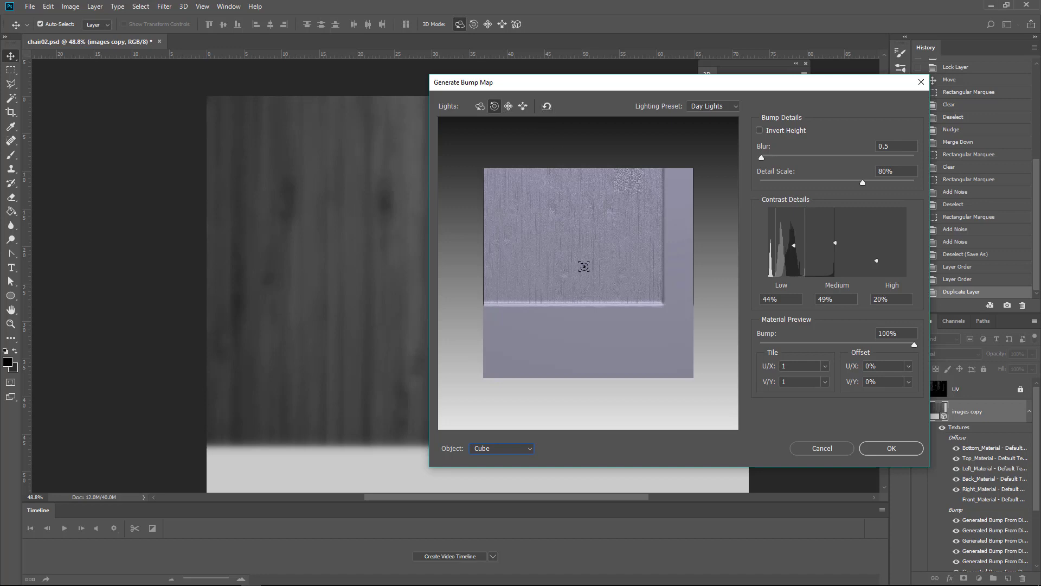
- Enlarge the cube preview to check the wood grain relief and apply the bump map to the images copy layer
{"action": "left_click", "coordinate": [523, 106]}
{"action": "left_click_drag", "start_coordinate": [557, 221], "coordinate": [573, 291]}
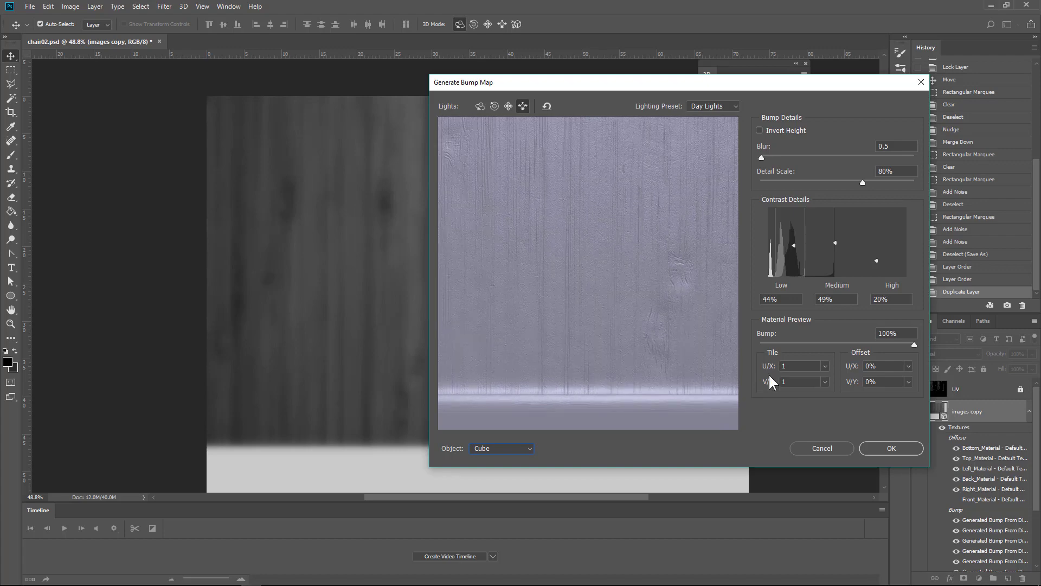
{"action": "left_click", "coordinate": [910, 445]}
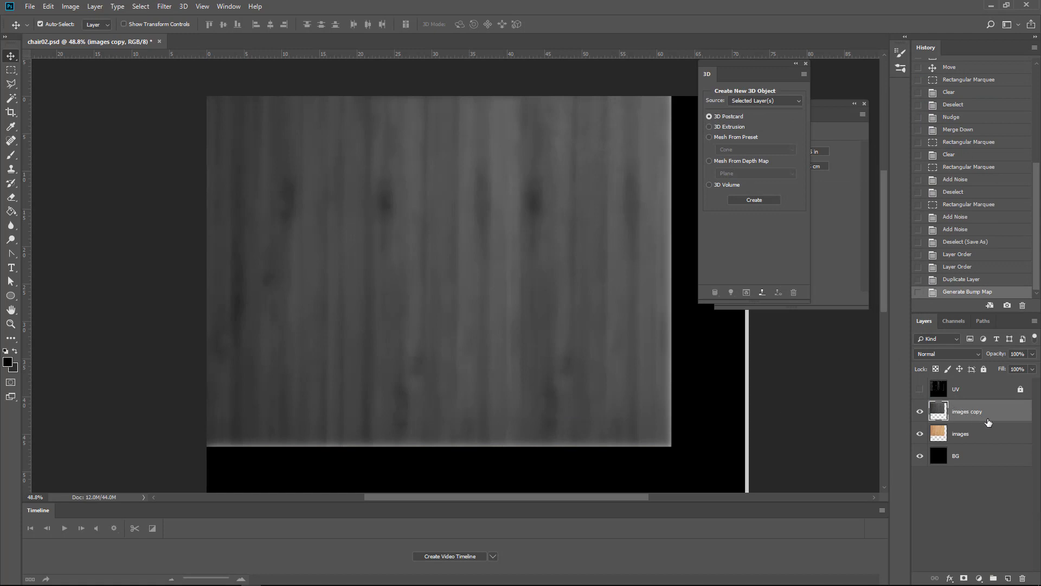
- Rename the images copy bump layer as B and the images wood layer as A
{"action": "double_click", "coordinate": [972, 413]}
{"action": "type", "text": "b"}
{"action": "key", "text": "Return"}
{"action": "double_click", "coordinate": [966, 434]}
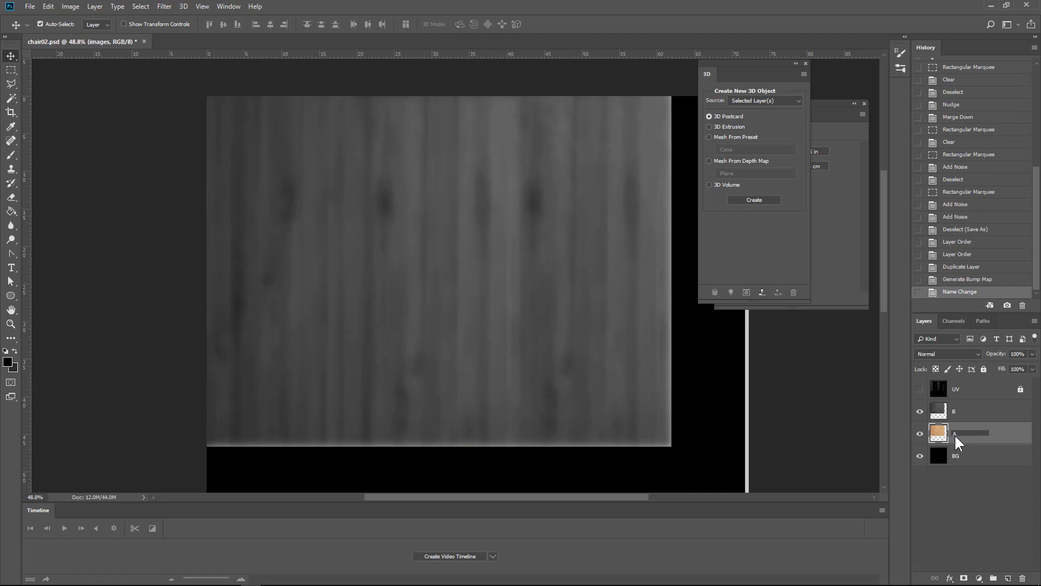
{"action": "type", "text": "A"}
- Toggle layer B's visibility to compare it with the wood below, leaving B shown and layer A hidden
{"action": "left_click", "coordinate": [919, 411]}
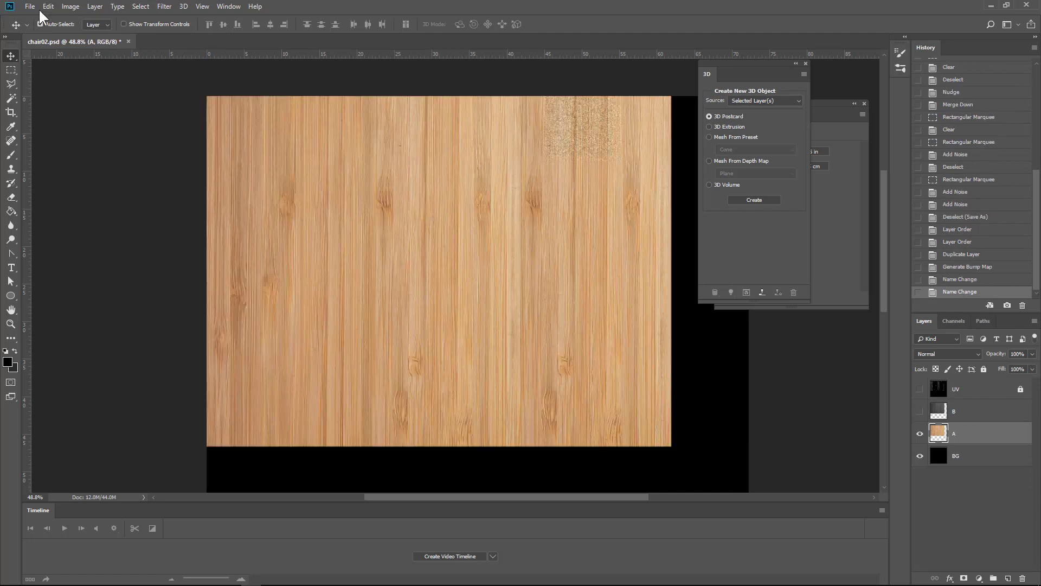
{"action": "left_click", "coordinate": [919, 413]}
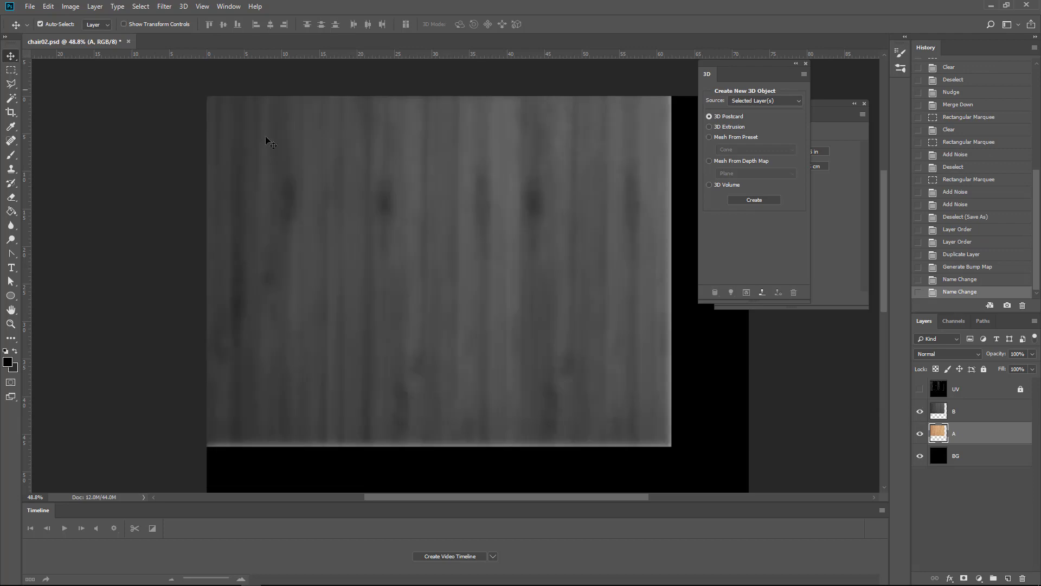
{"action": "left_click", "coordinate": [920, 434]}
- Save a PNG copy of the bump map as chair02_B in the chair folder, using the large file size (fastest saving) option
{"action": "left_click", "coordinate": [30, 6]}
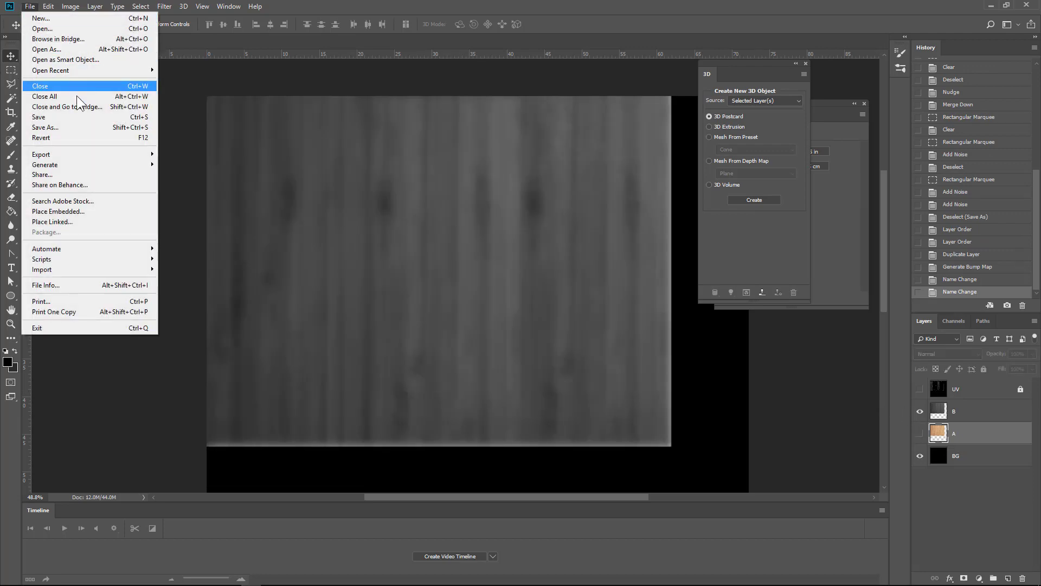
{"action": "left_click", "coordinate": [72, 127]}
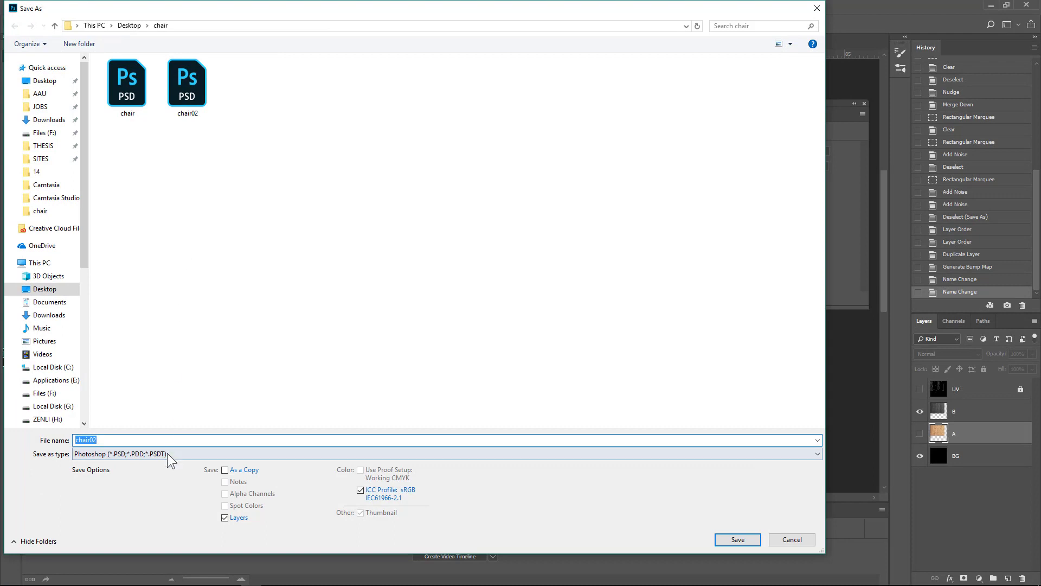
{"action": "left_click", "coordinate": [167, 453]}
{"action": "left_click", "coordinate": [140, 413]}
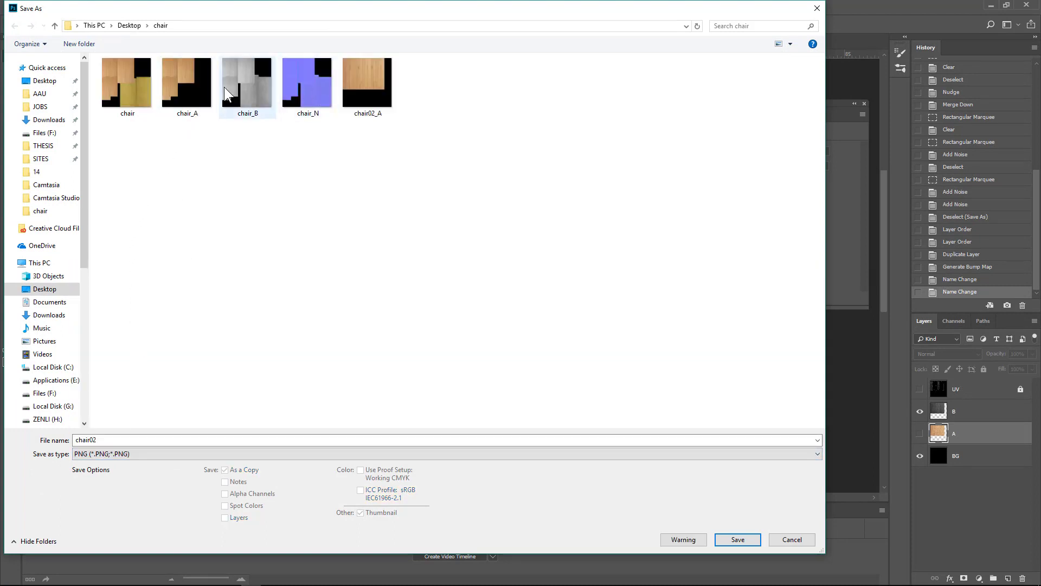
{"action": "left_click", "coordinate": [367, 89]}
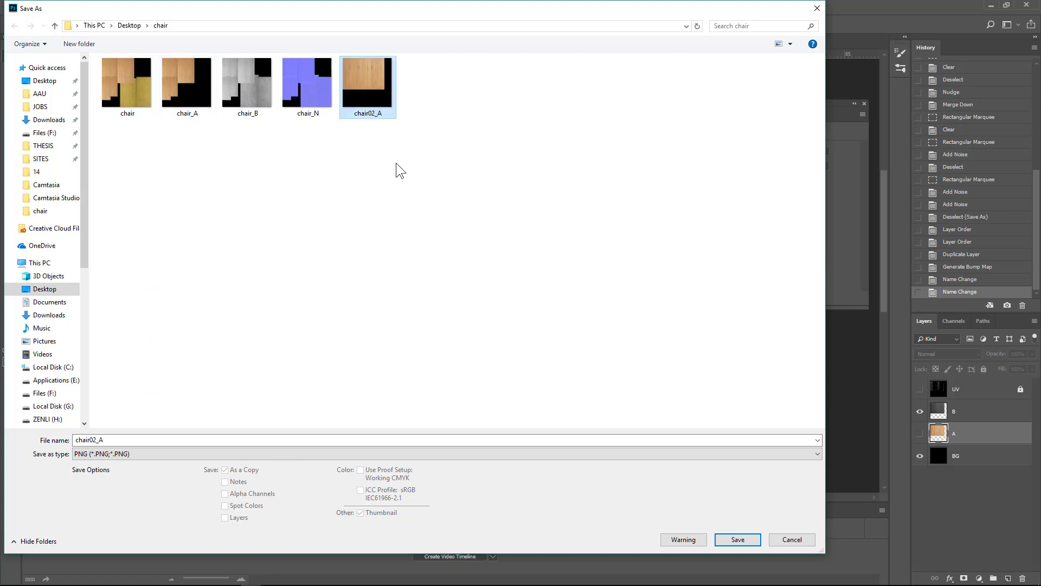
{"action": "double_click", "coordinate": [104, 441]}
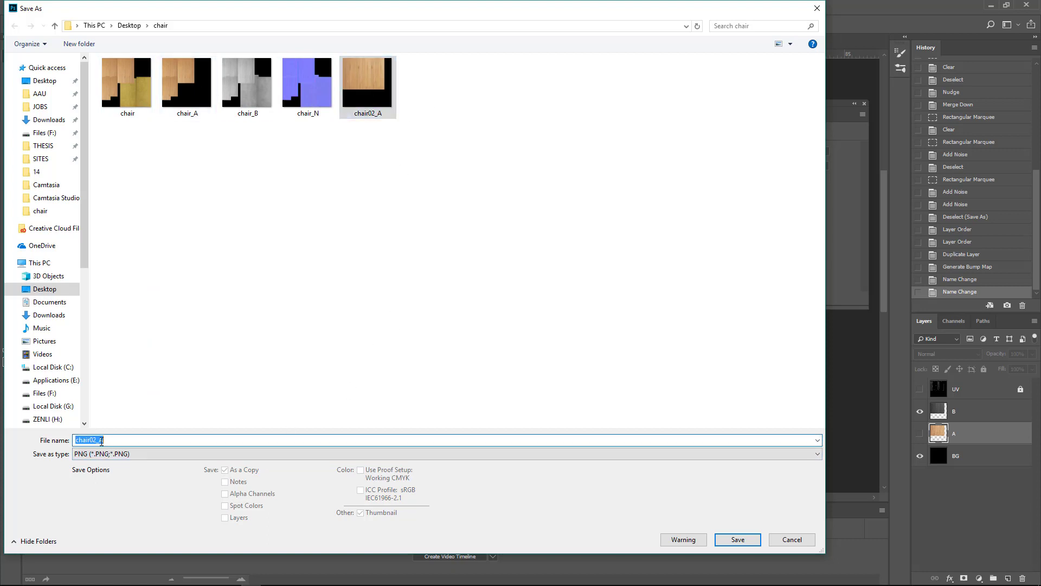
{"action": "left_click_drag", "start_coordinate": [99, 441], "coordinate": [105, 441]}
{"action": "type", "text": "B"}
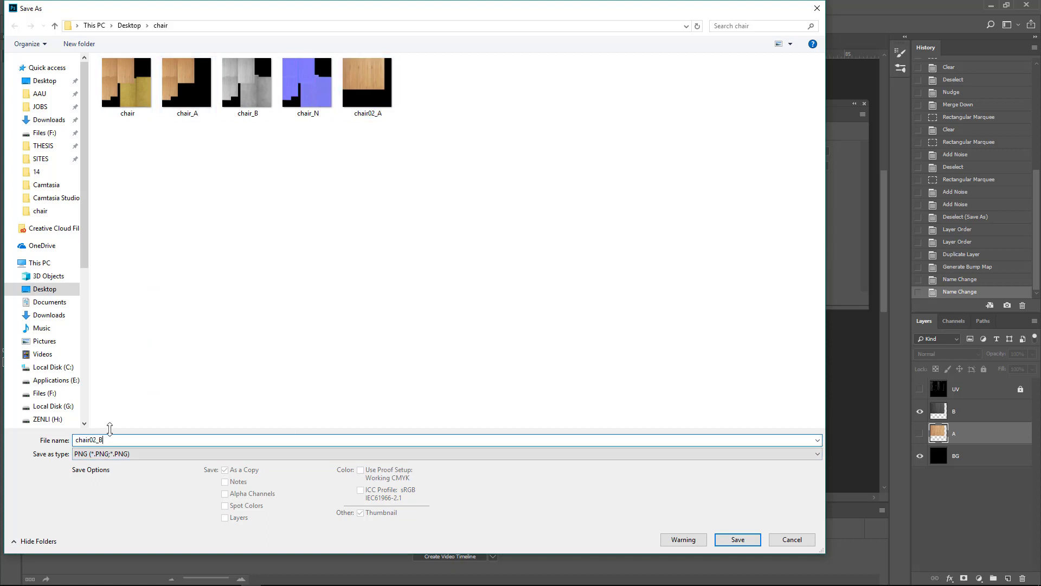
{"action": "left_click", "coordinate": [735, 540]}
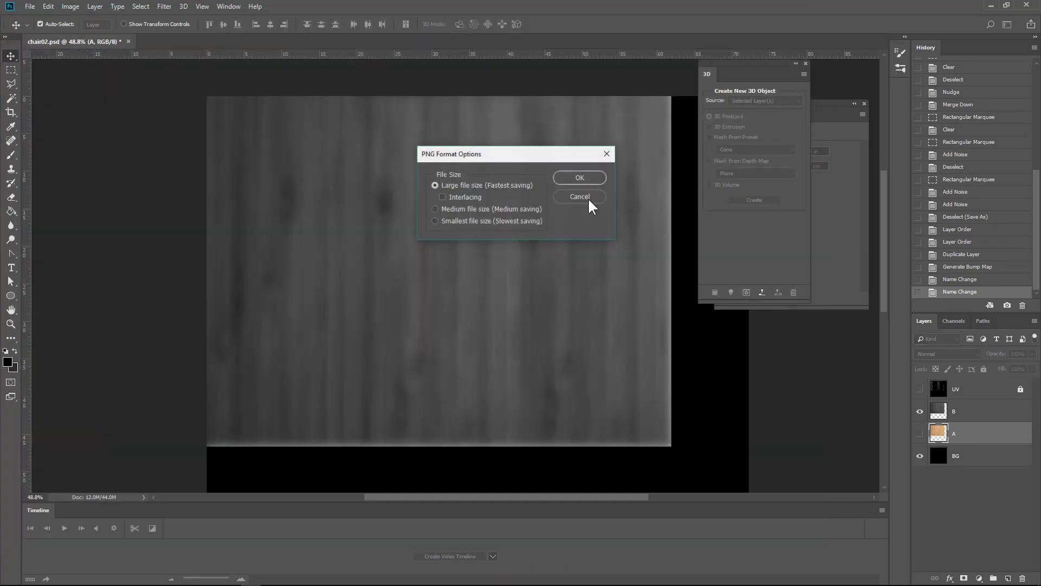
{"action": "left_click", "coordinate": [585, 175]}
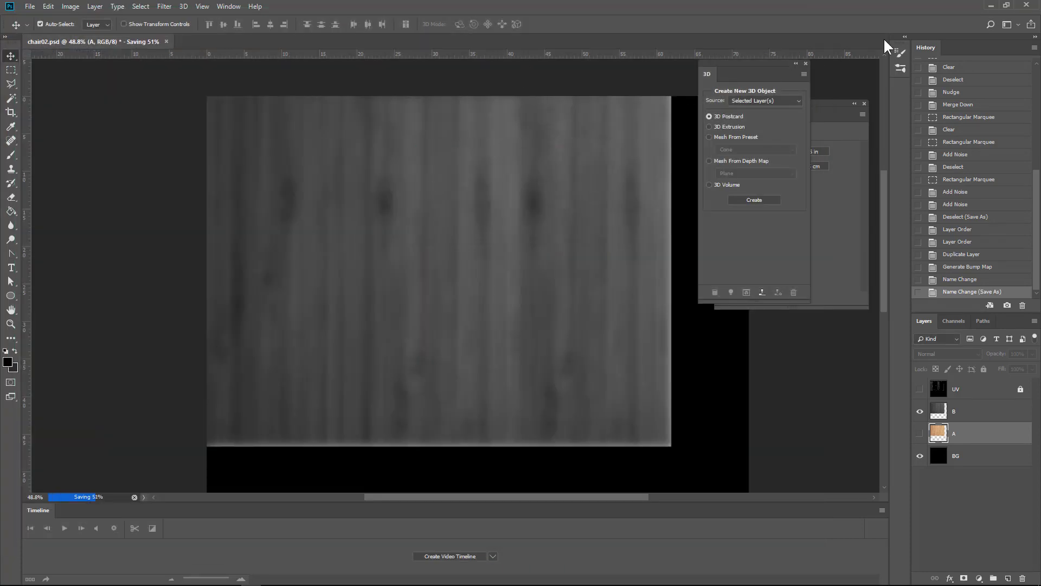
- Switch to 3ds Max and add a new Standard material below the existing one in the Slate Material Editor
{"action": "left_click", "coordinate": [991, 4]}
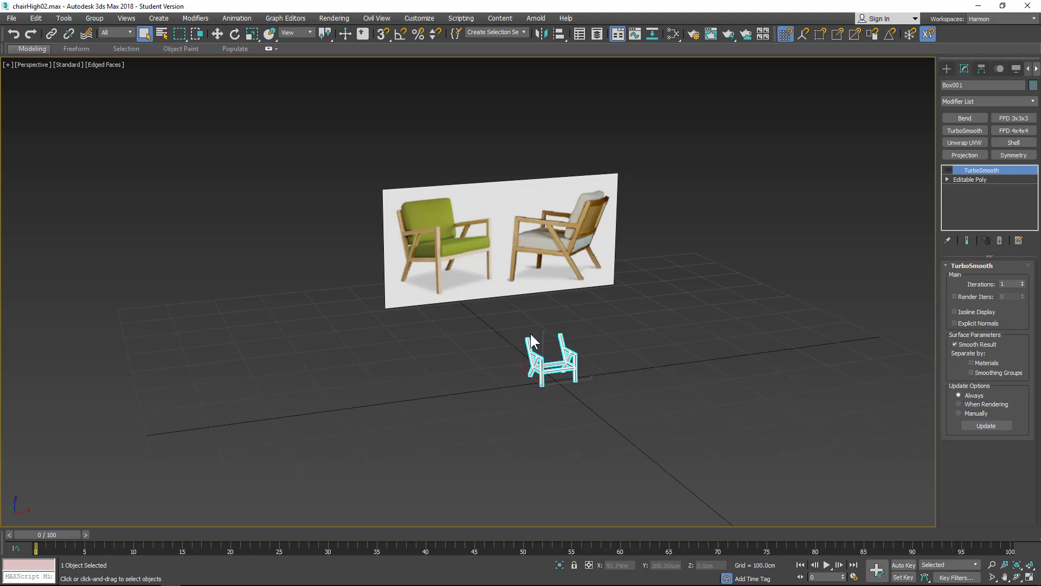
{"action": "key", "text": "m"}
{"action": "middle_click_drag", "start_coordinate": [663, 205], "coordinate": [680, 176]}
{"action": "middle_click_drag", "start_coordinate": [624, 371], "coordinate": [616, 221]}
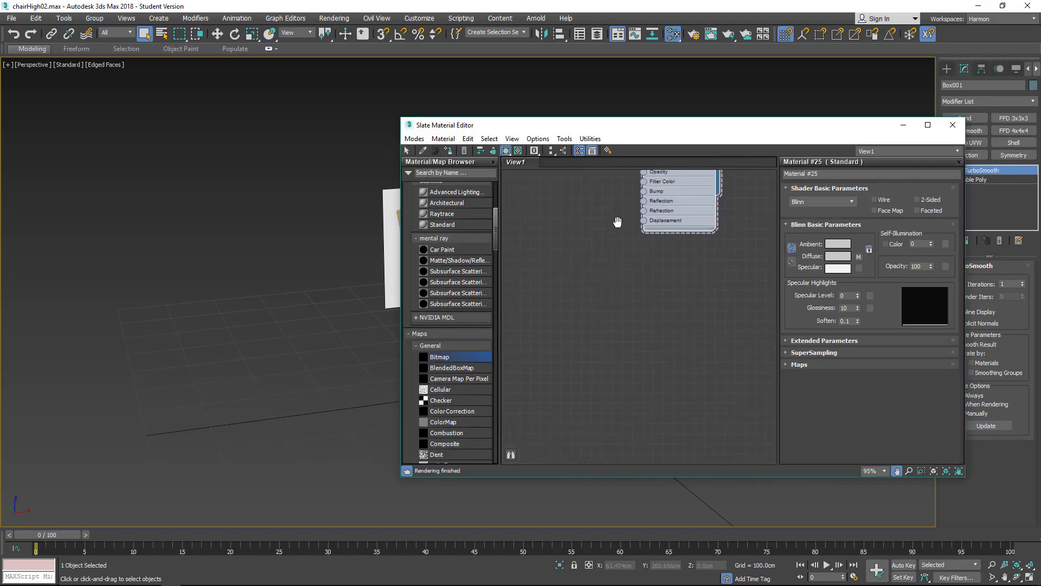
{"action": "left_click", "coordinate": [458, 225]}
{"action": "left_click", "coordinate": [679, 322]}
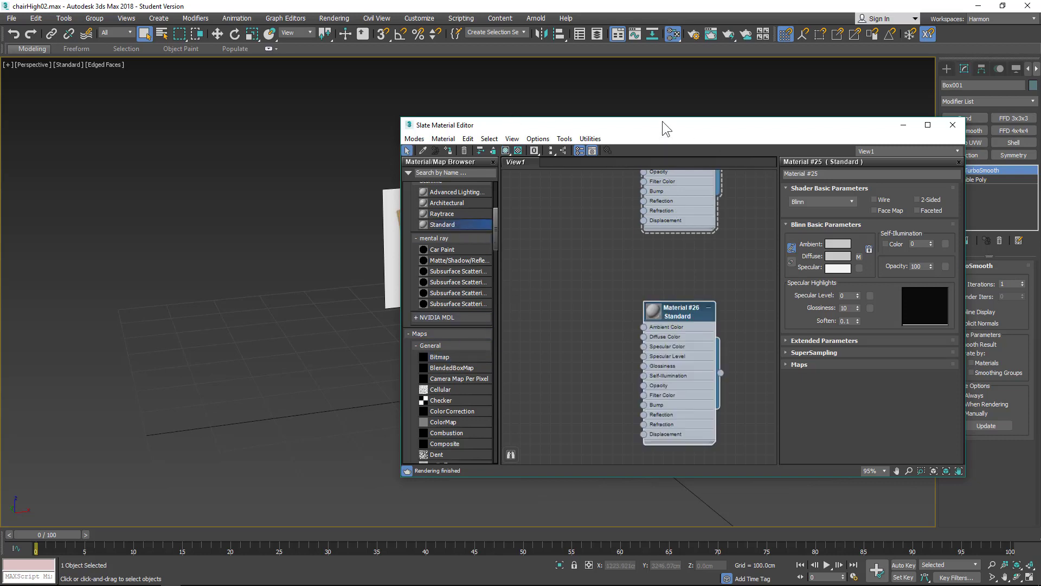
- Load chair02_A as a Bitmap map and connect it to the new material's Diffuse Color
{"action": "left_click_drag", "start_coordinate": [662, 125], "coordinate": [331, 62]}
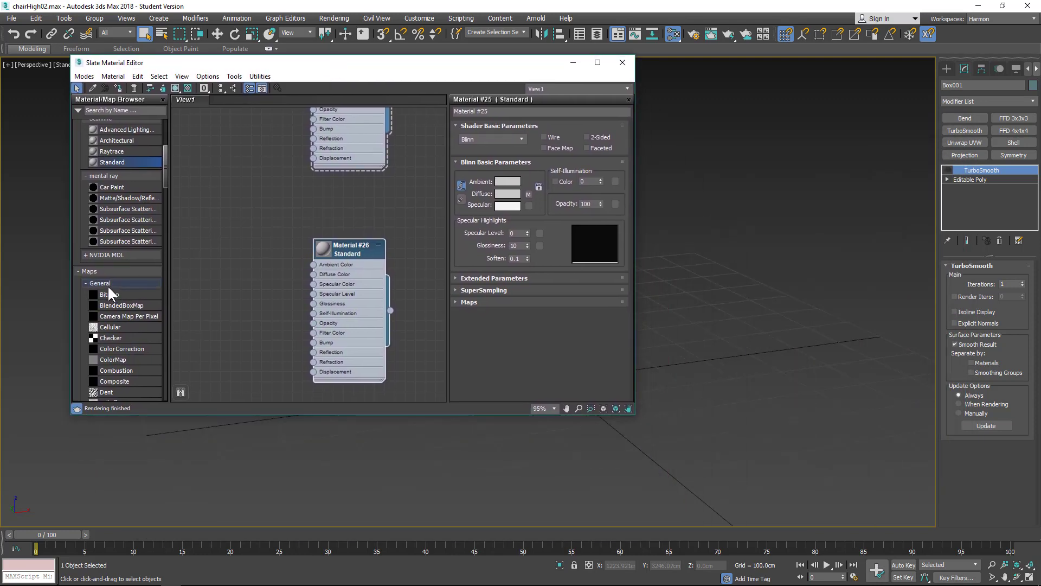
{"action": "left_click_drag", "start_coordinate": [111, 296], "coordinate": [233, 253]}
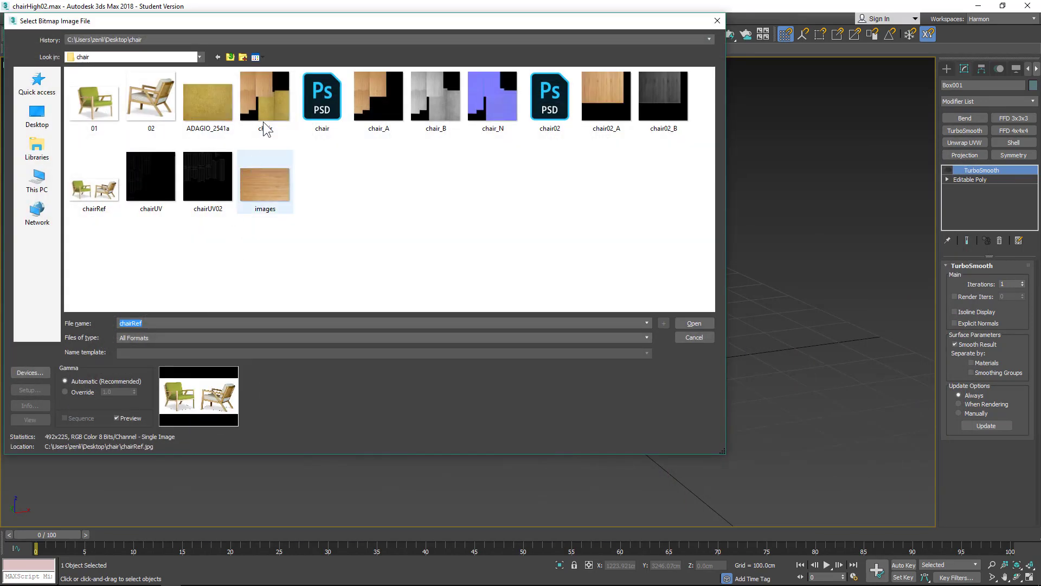
{"action": "left_click", "coordinate": [697, 323]}
{"action": "left_click_drag", "start_coordinate": [268, 253], "coordinate": [314, 274]}
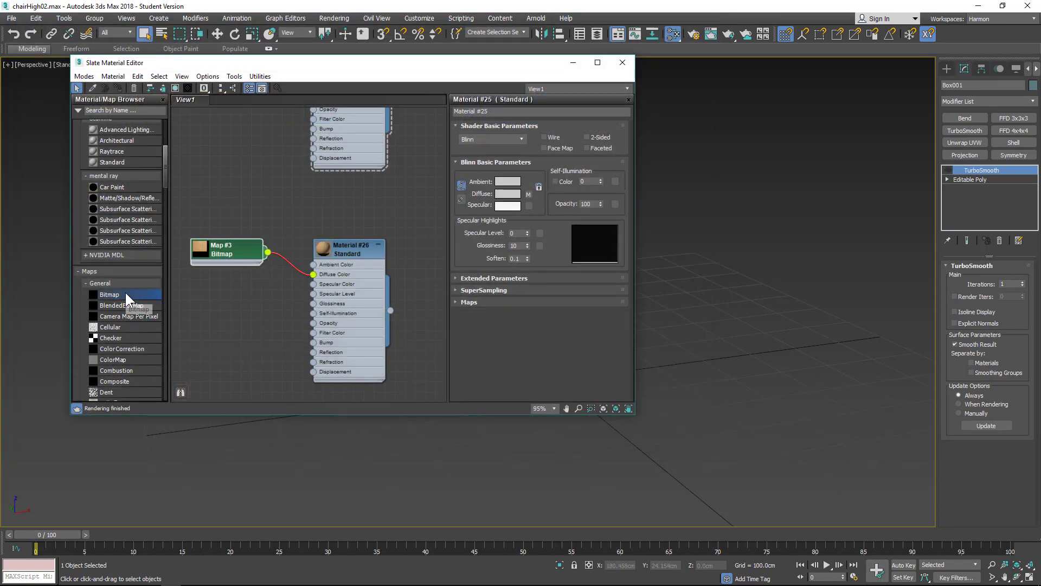
- Load chair02_B as a second Bitmap map and connect it to the new material's Bump input
{"action": "left_click_drag", "start_coordinate": [219, 307], "coordinate": [219, 307]}
{"action": "left_click", "coordinate": [661, 93]}
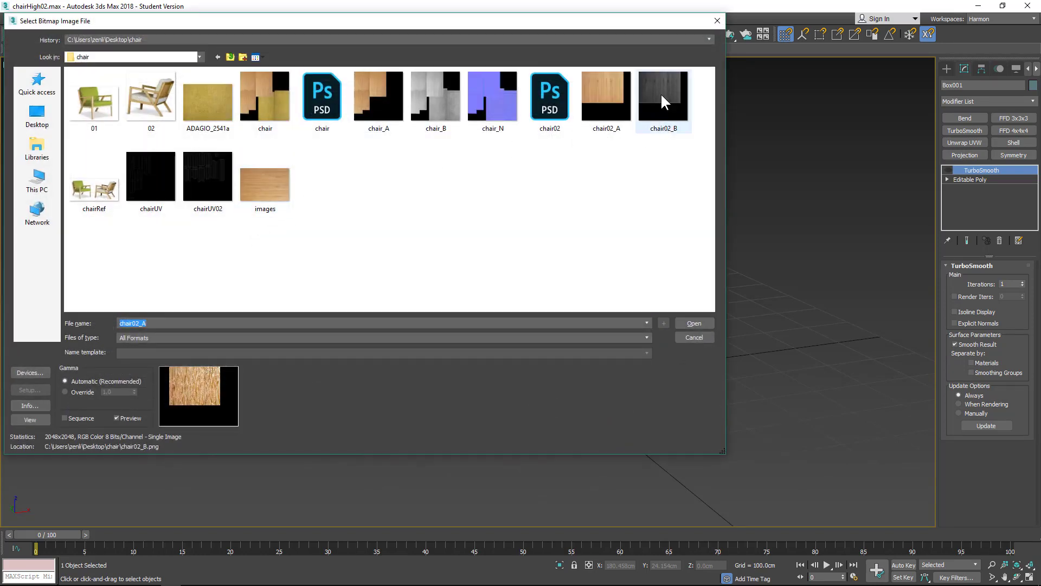
{"action": "left_click", "coordinate": [685, 322]}
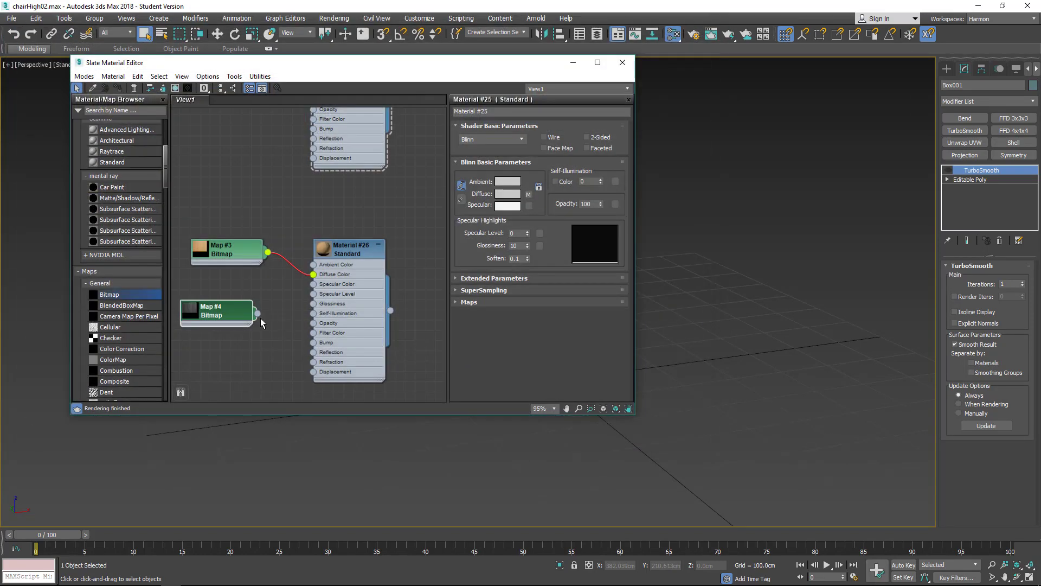
{"action": "left_click_drag", "start_coordinate": [258, 314], "coordinate": [314, 344]}
- Set the new material's Bump map amount to 75
{"action": "left_click", "coordinate": [347, 245]}
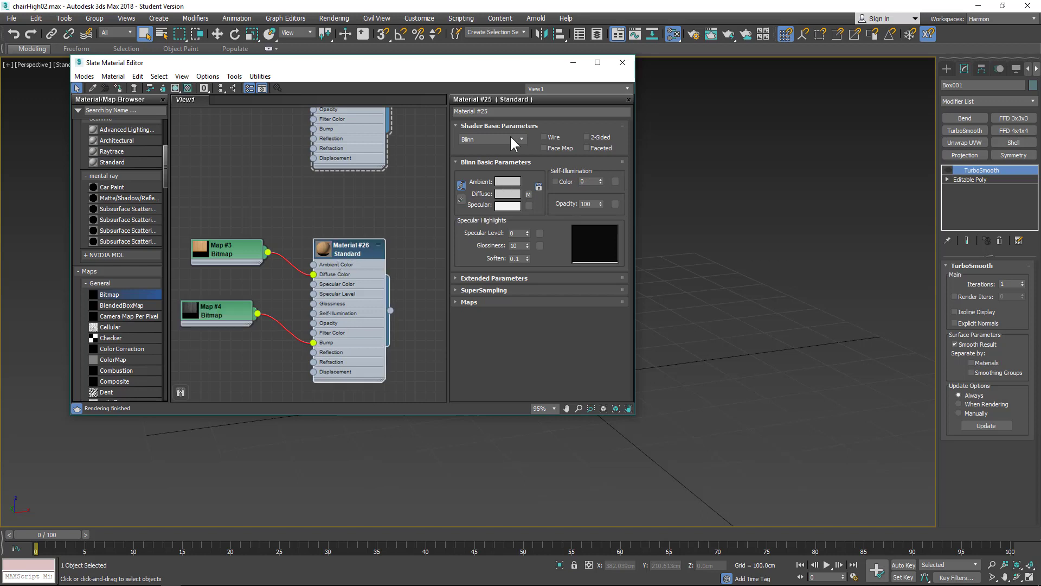
{"action": "double_click", "coordinate": [362, 252]}
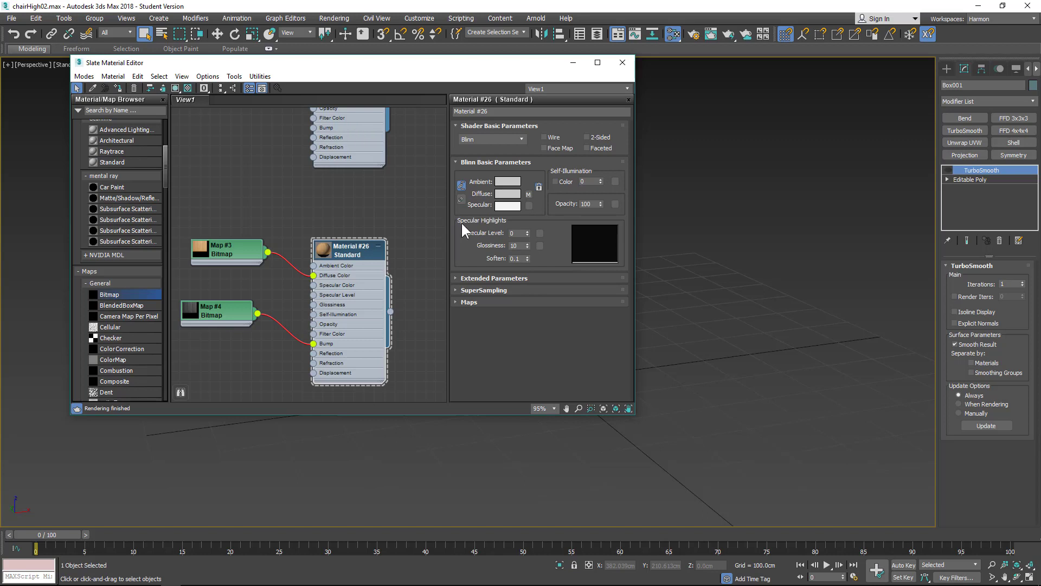
{"action": "left_click", "coordinate": [461, 302]}
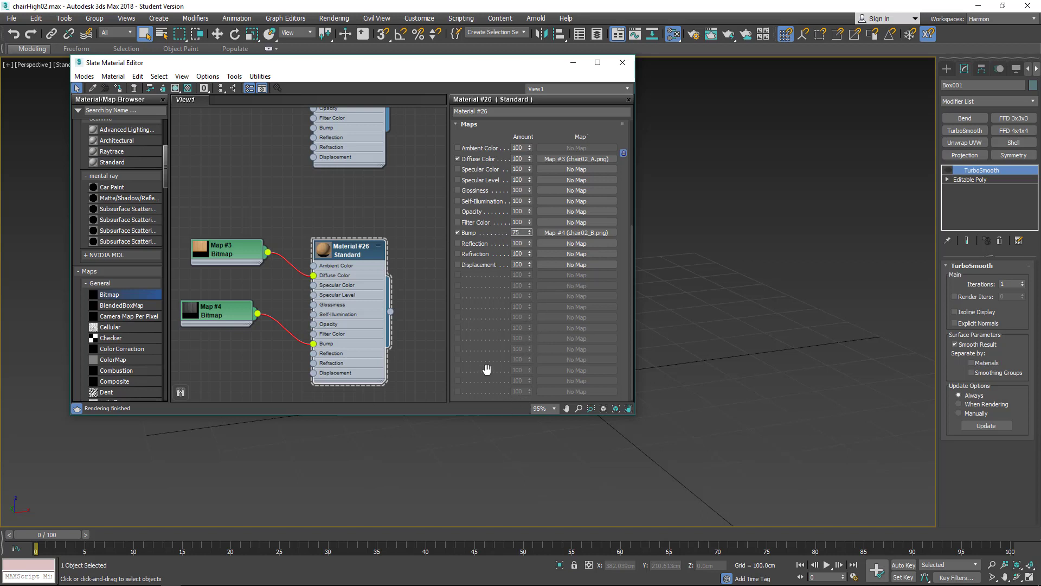
{"action": "key", "text": "Return"}
- Assign the new wood material to the chair frame and show its texture shaded in the viewport
{"action": "left_click_drag", "start_coordinate": [437, 66], "coordinate": [860, 154]}
{"action": "middle_click_drag", "start_coordinate": [423, 217], "coordinate": [175, 127]}
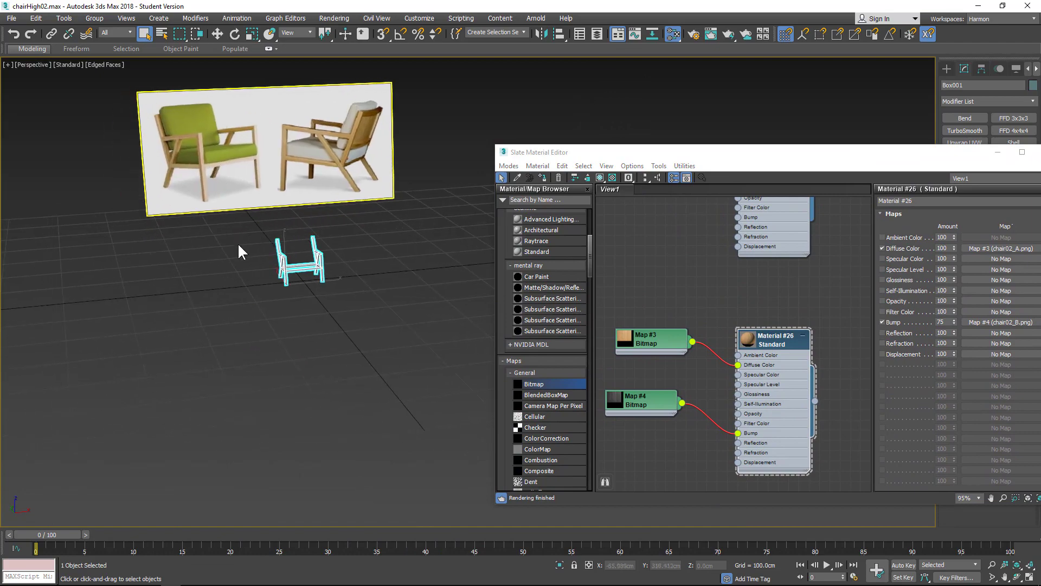
{"action": "scroll", "coordinate": [240, 245], "scroll_direction": "up", "scroll_amount": 7}
{"action": "middle_click_drag", "start_coordinate": [462, 328], "coordinate": [266, 274], "text": "alt"}
{"action": "scroll", "coordinate": [311, 213], "scroll_direction": "up", "scroll_amount": 7}
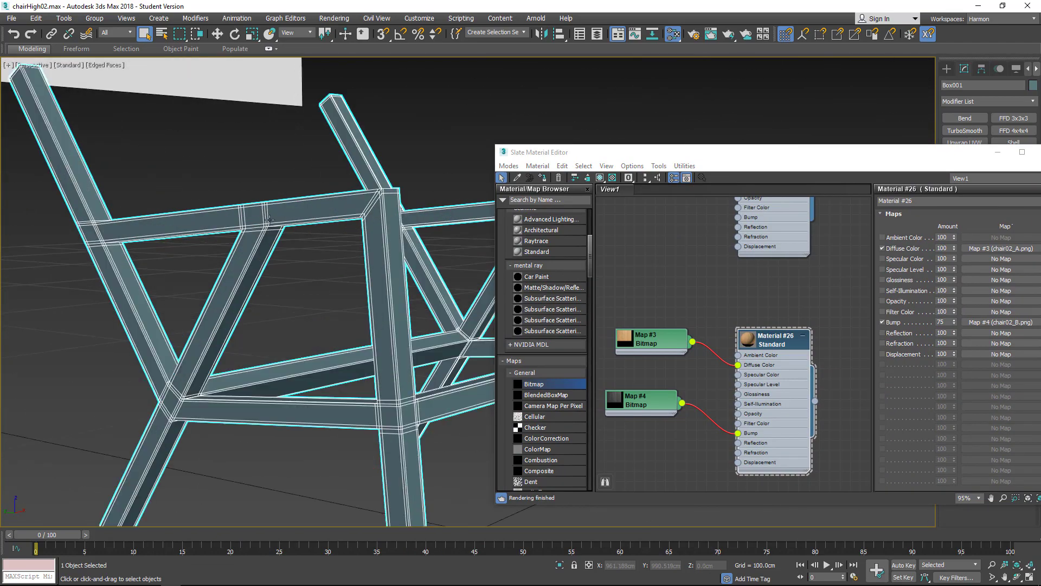
{"action": "left_click_drag", "start_coordinate": [815, 402], "coordinate": [424, 202]}
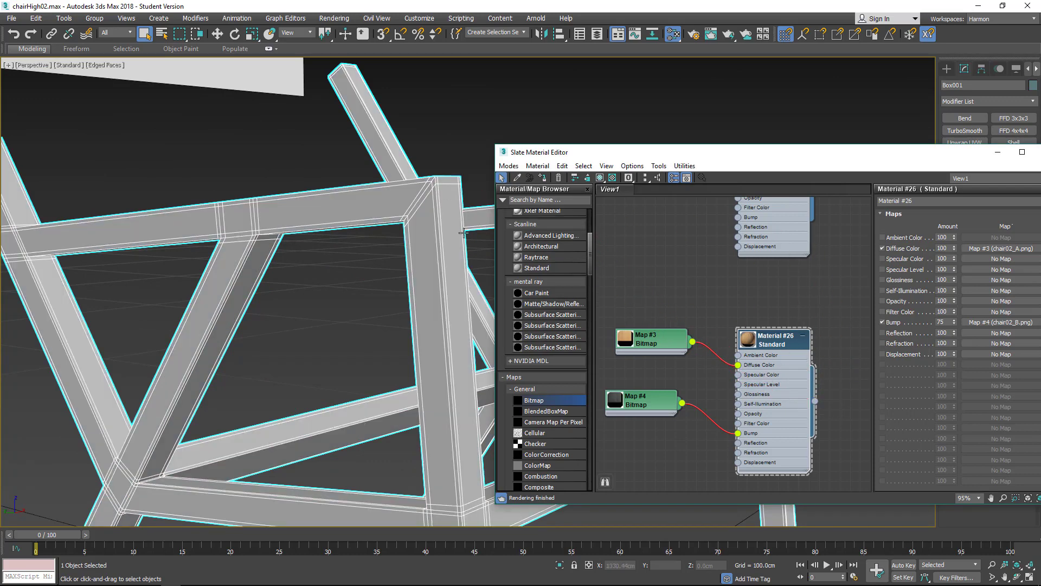
{"action": "left_click", "coordinate": [599, 178]}
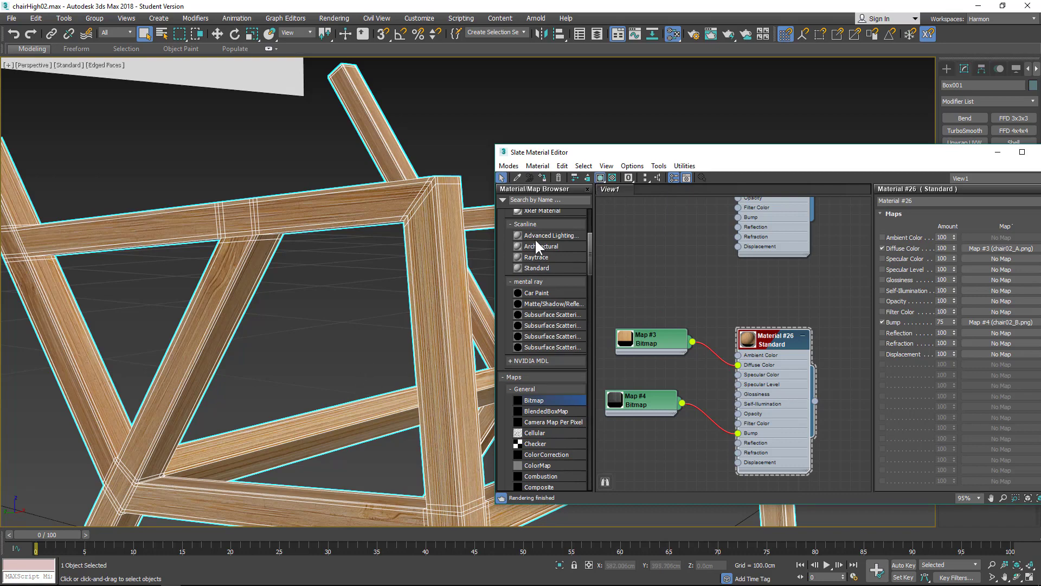
- Deselect the chair frame, close the Slate Material Editor and inspect the wood texture on the frame
{"action": "left_click", "coordinate": [762, 135]}
{"action": "left_click_drag", "start_coordinate": [771, 155], "coordinate": [452, 159]}
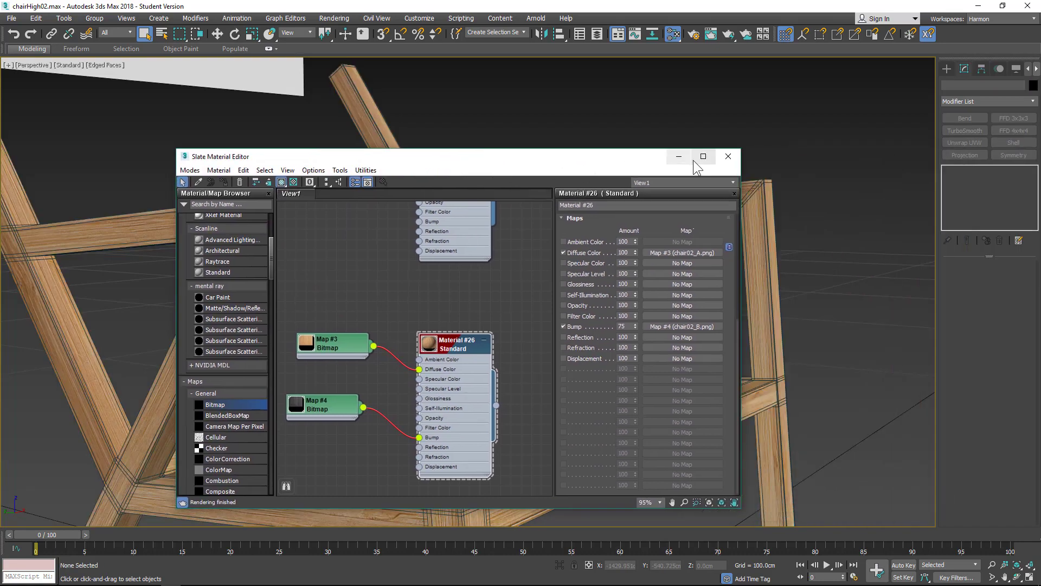
{"action": "left_click", "coordinate": [729, 157]}
{"action": "middle_click_drag", "start_coordinate": [523, 221], "coordinate": [554, 220]}
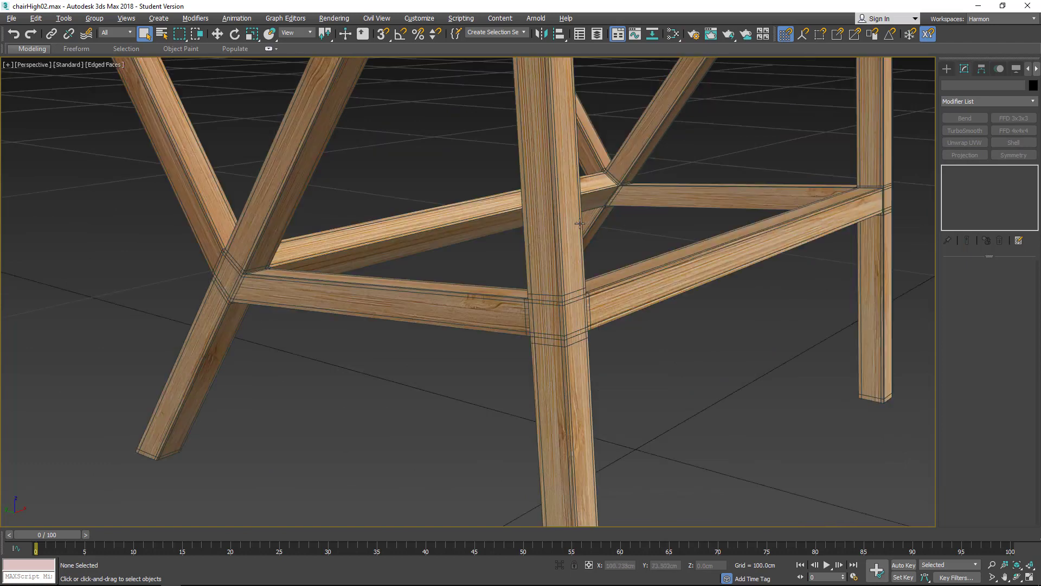
- Set the chair frame's object color to black and deselect the frame
{"action": "left_click", "coordinate": [555, 219]}
{"action": "left_click", "coordinate": [1033, 85]}
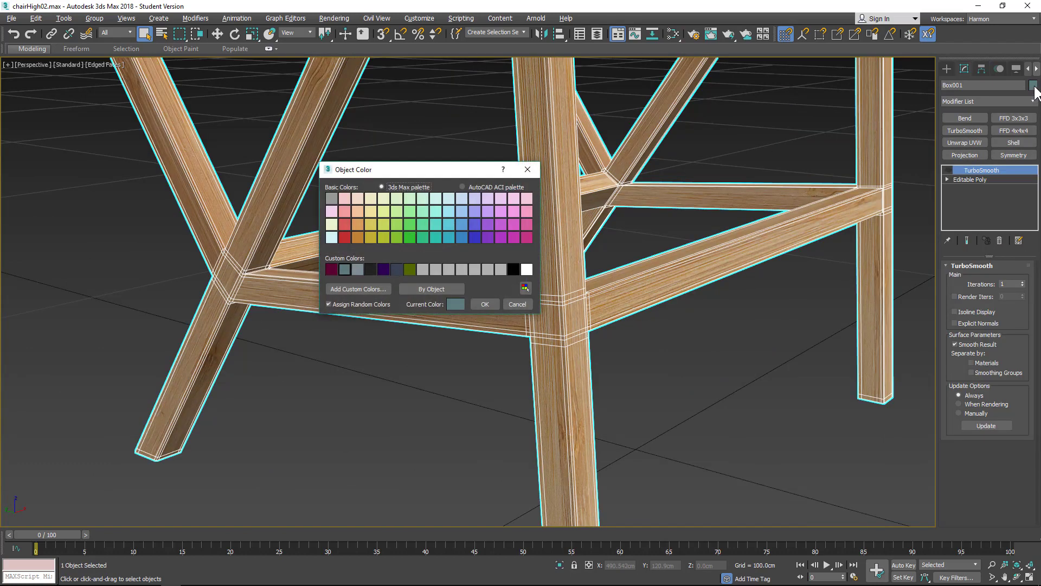
{"action": "left_click", "coordinate": [513, 269]}
{"action": "left_click", "coordinate": [485, 304]}
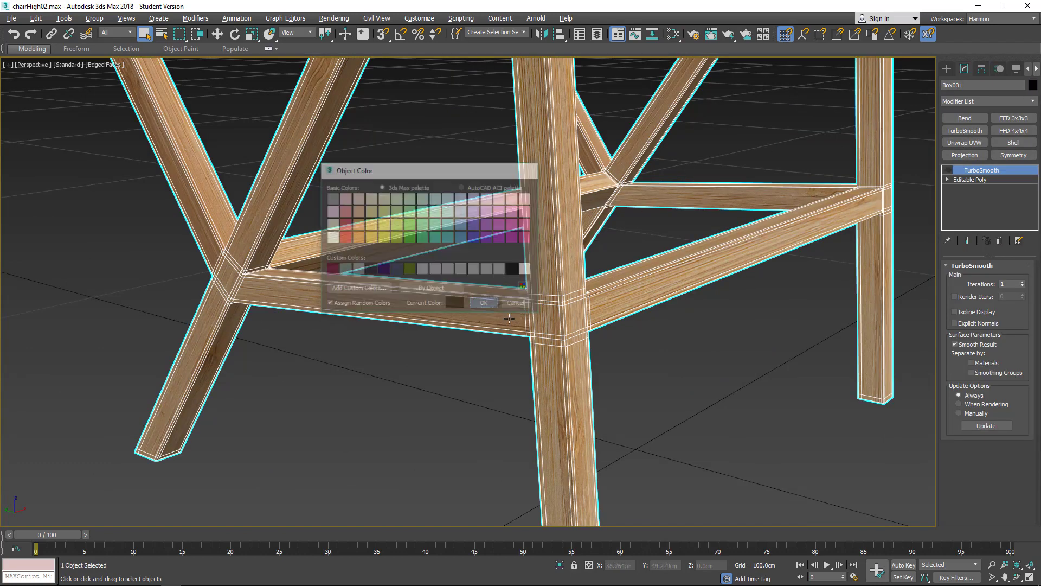
{"action": "left_click", "coordinate": [627, 341]}
- Show safe frames in the Perspective viewport with the whole chair frame in view
{"action": "scroll", "coordinate": [577, 300], "scroll_direction": "down", "scroll_amount": 15}
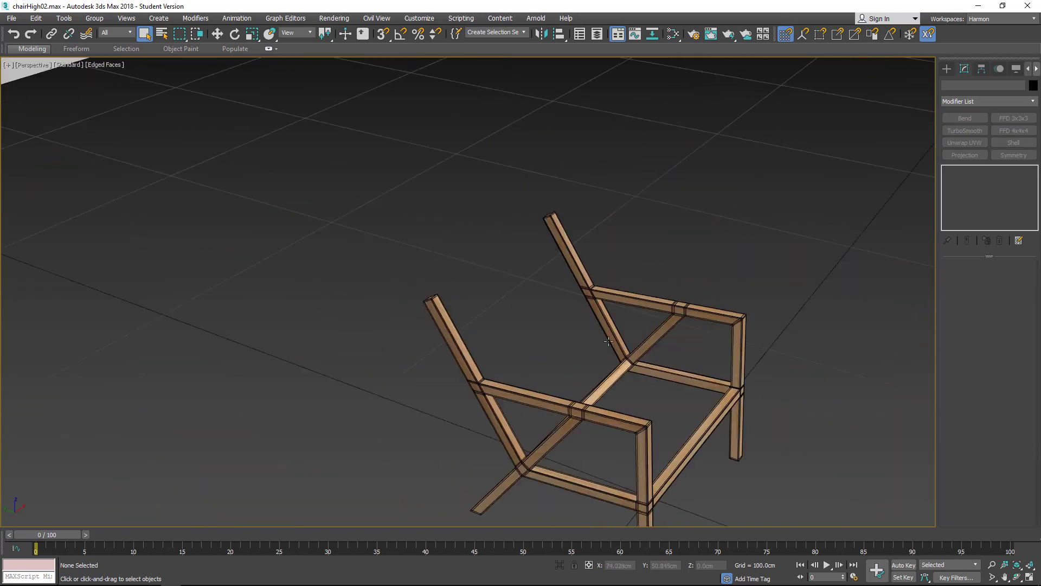
{"action": "middle_click_drag", "start_coordinate": [641, 396], "coordinate": [489, 227]}
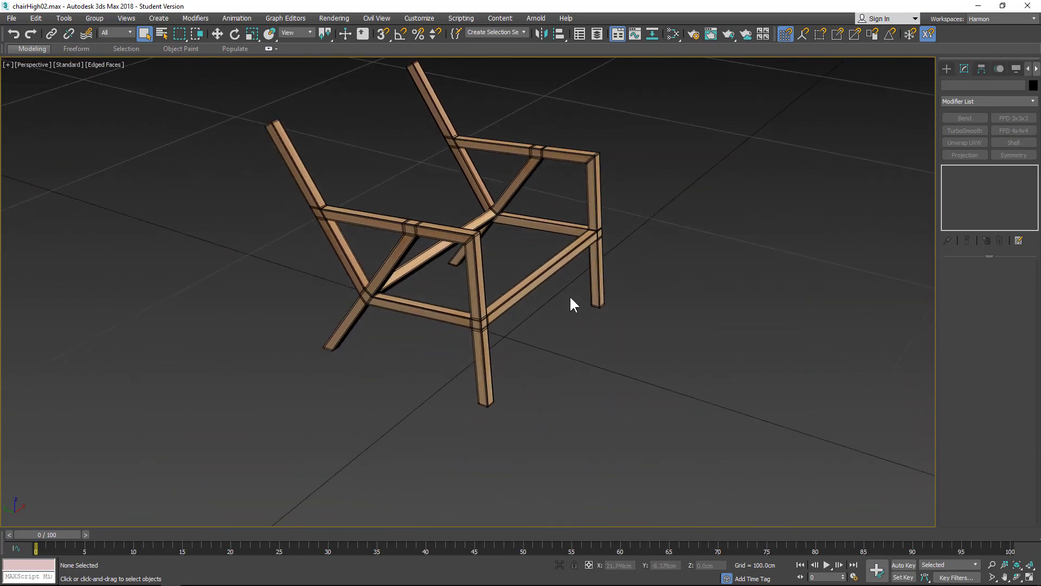
{"action": "left_click", "coordinate": [8, 65]}
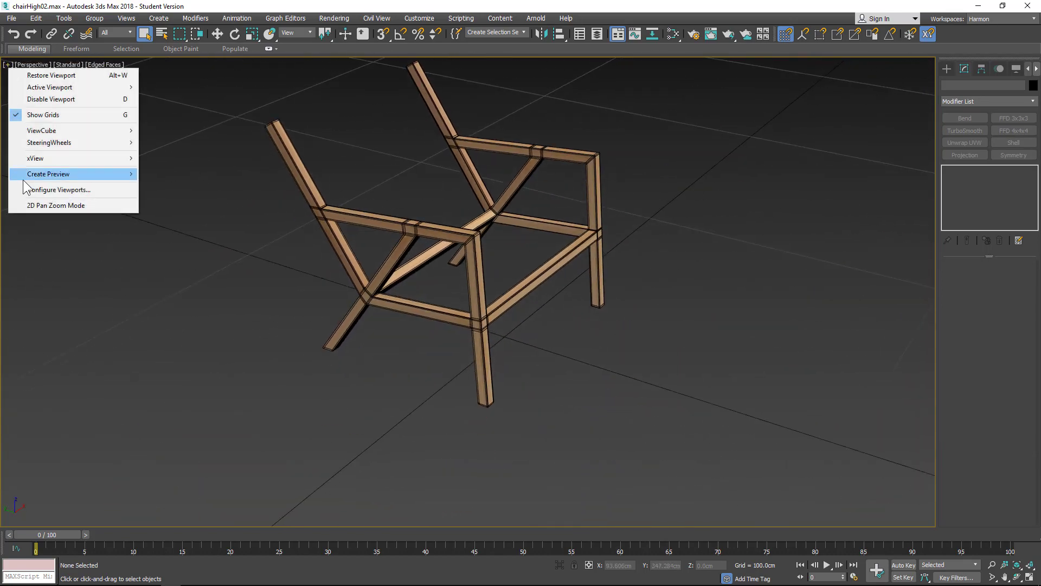
{"action": "left_click", "coordinate": [25, 64]}
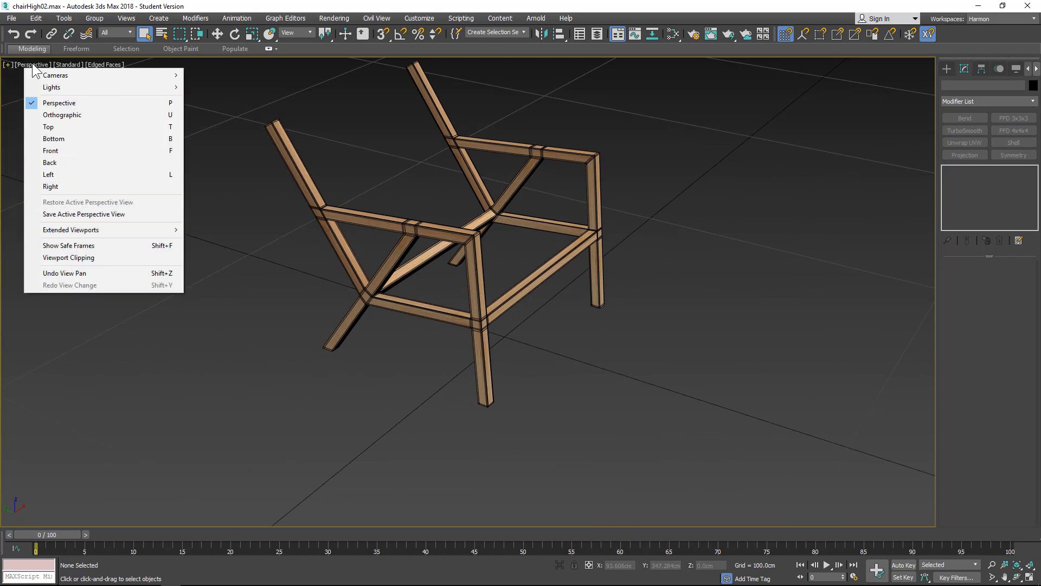
{"action": "left_click", "coordinate": [66, 247]}
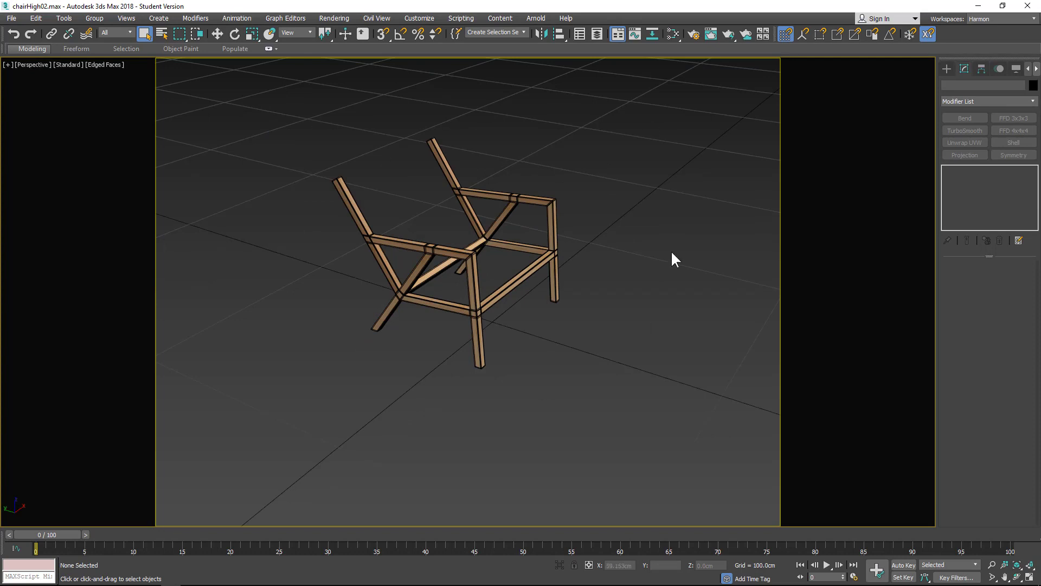
- Set the render output width to 798 in Render Setup and close the dialog
{"action": "left_click", "coordinate": [694, 35]}
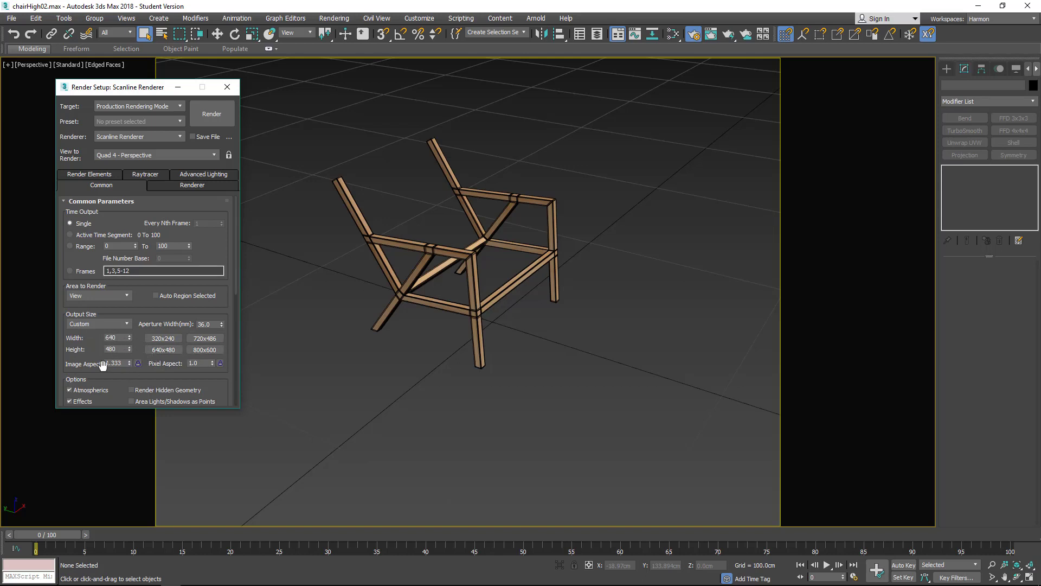
{"action": "left_click_drag", "start_coordinate": [129, 337], "coordinate": [217, 228]}
{"action": "middle_click_drag", "start_coordinate": [480, 187], "coordinate": [490, 220]}
{"action": "scroll", "coordinate": [490, 221], "scroll_direction": "up", "scroll_amount": 3}
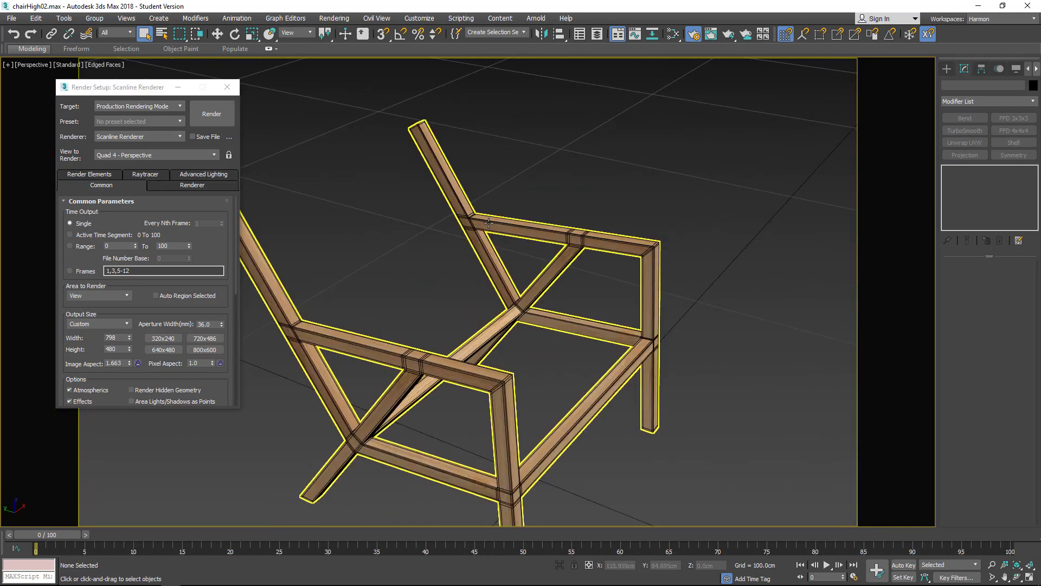
{"action": "middle_click_drag", "start_coordinate": [483, 321], "coordinate": [483, 313]}
{"action": "scroll", "coordinate": [484, 318], "scroll_direction": "down", "scroll_amount": 3}
{"action": "scroll", "coordinate": [486, 318], "scroll_direction": "up", "scroll_amount": 1}
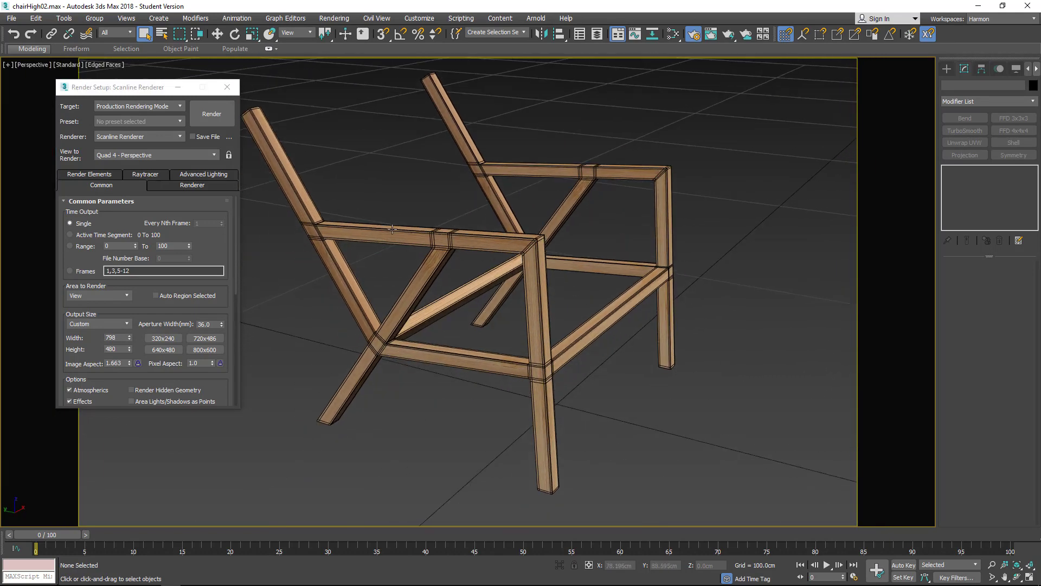
{"action": "left_click", "coordinate": [227, 87]}
{"action": "scroll", "coordinate": [654, 133], "scroll_direction": "up", "scroll_amount": 8}
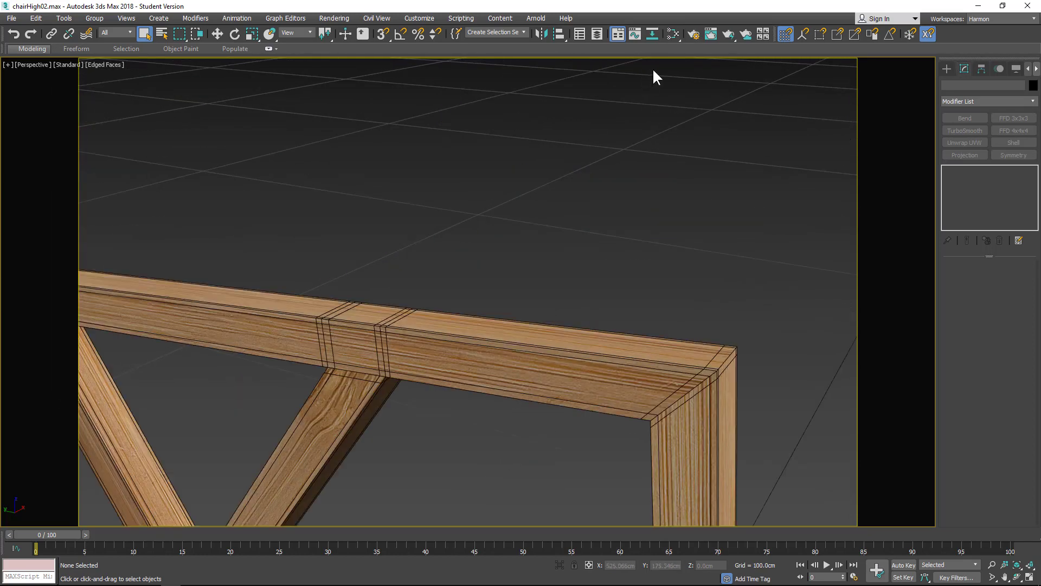
- Reopen Render Setup and turn on the chair frame's TurboSmooth modifier
{"action": "left_click", "coordinate": [693, 33]}
{"action": "scroll", "coordinate": [482, 234], "scroll_direction": "down", "scroll_amount": 6}
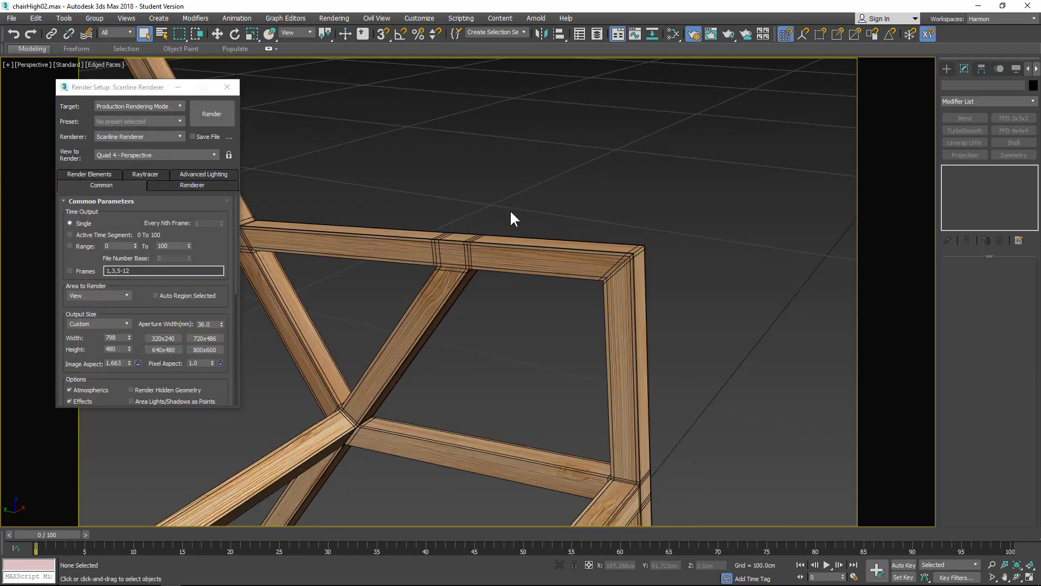
{"action": "middle_click_drag", "start_coordinate": [502, 341], "coordinate": [550, 279]}
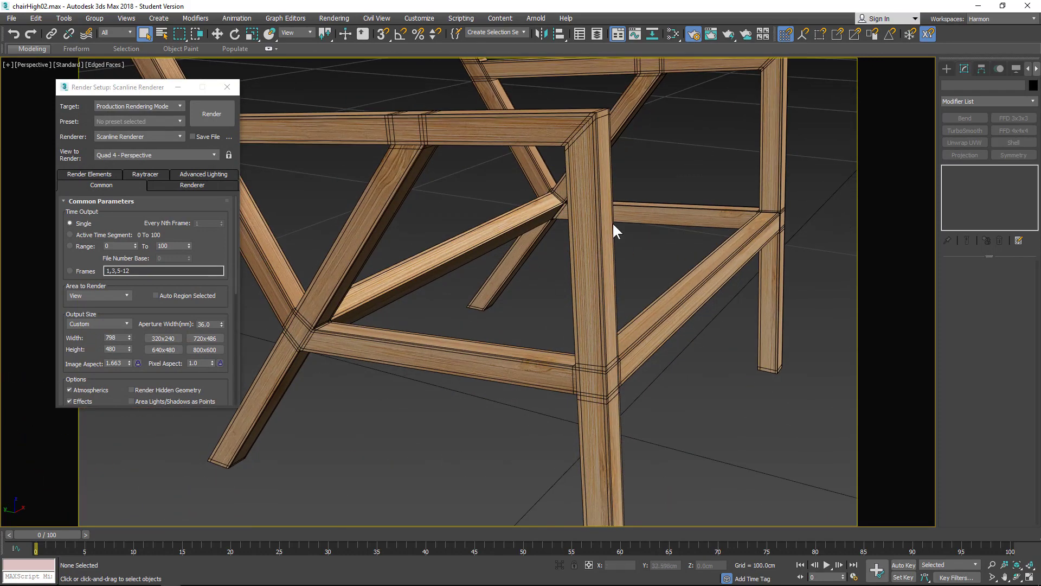
{"action": "left_click", "coordinate": [591, 200]}
{"action": "left_click", "coordinate": [949, 170]}
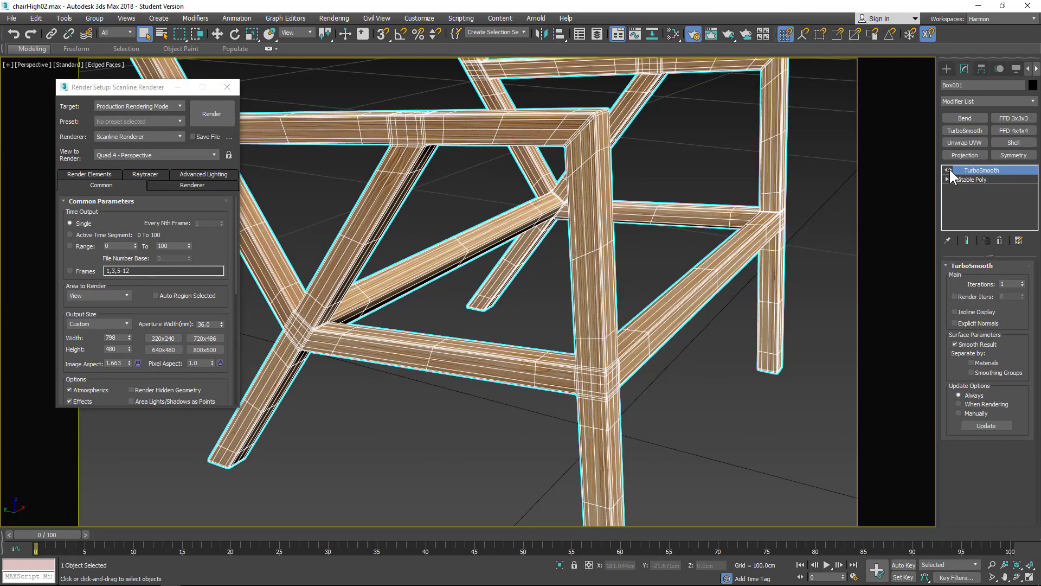
- Render a close view of the smoothed armrest and front leg, and close the rendered image after checking it
{"action": "middle_click_drag", "start_coordinate": [683, 172], "coordinate": [677, 190], "text": "alt"}
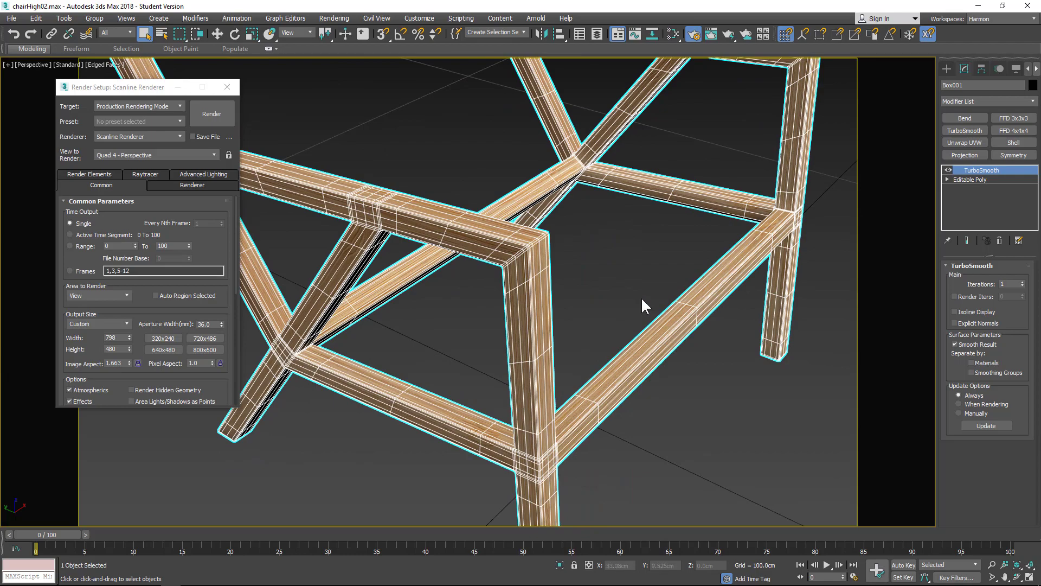
{"action": "scroll", "coordinate": [544, 263], "scroll_direction": "down", "scroll_amount": 3}
{"action": "scroll", "coordinate": [544, 263], "scroll_direction": "up", "scroll_amount": 8}
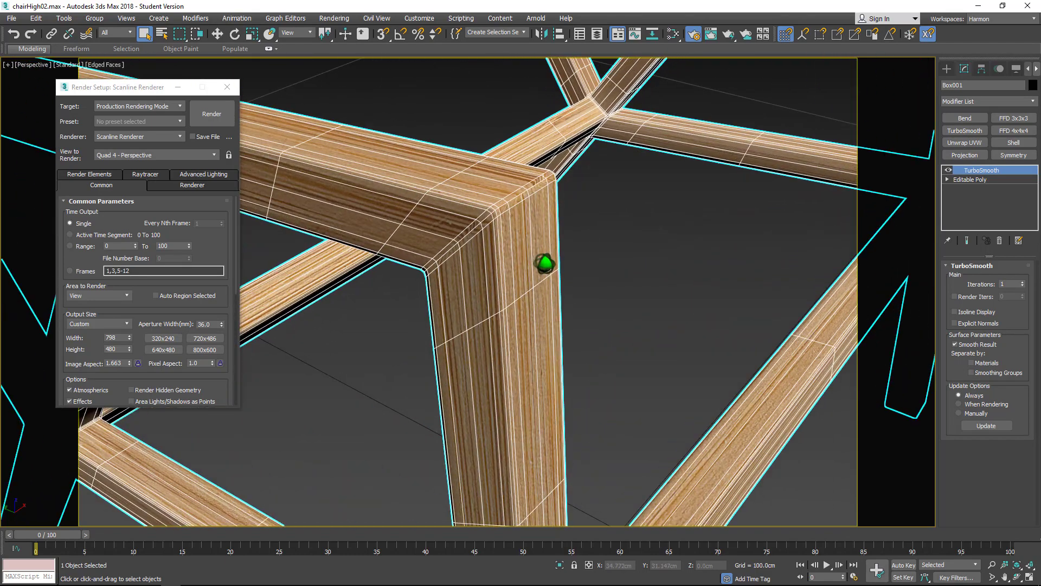
{"action": "scroll", "coordinate": [545, 264], "scroll_direction": "down", "scroll_amount": 3}
{"action": "middle_click_drag", "start_coordinate": [544, 265], "coordinate": [667, 253], "text": "alt"}
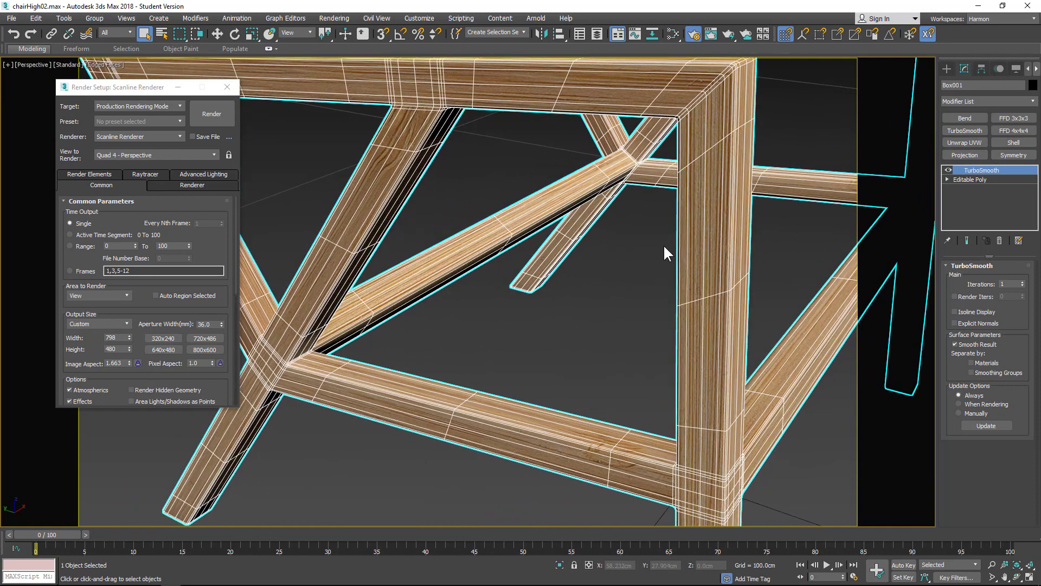
{"action": "left_click", "coordinate": [210, 115]}
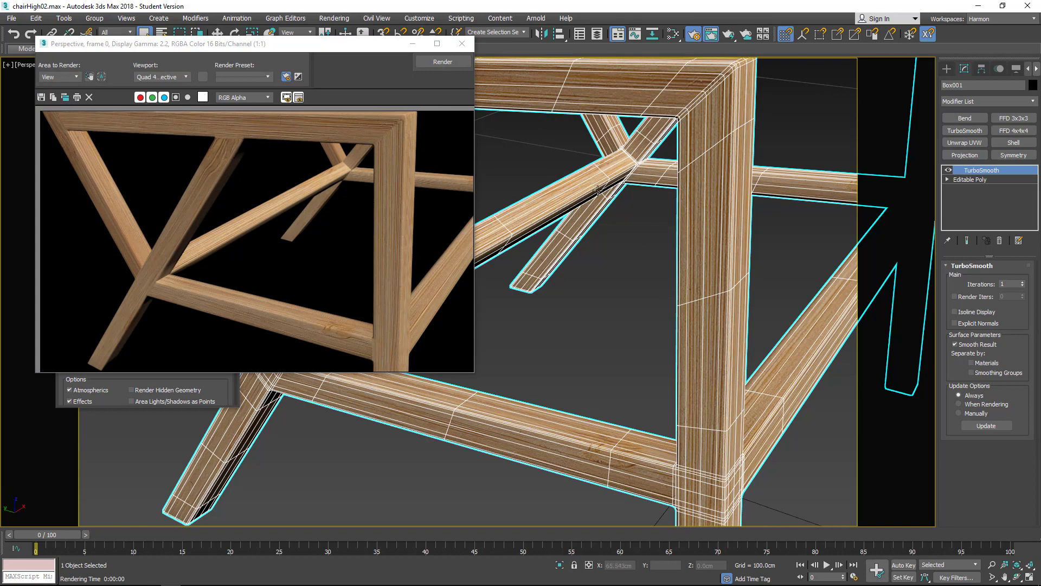
{"action": "left_click", "coordinate": [463, 43]}
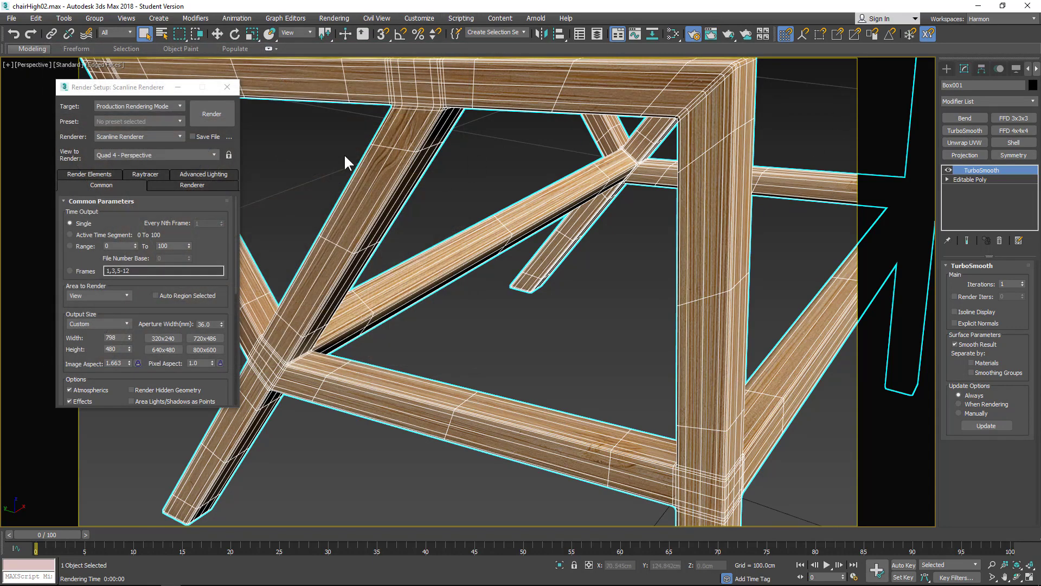
- Enlarge the wood material's preview in the Slate Material Editor and set its Specular Level to 73 and Glossiness to 55
{"action": "key", "text": "m"}
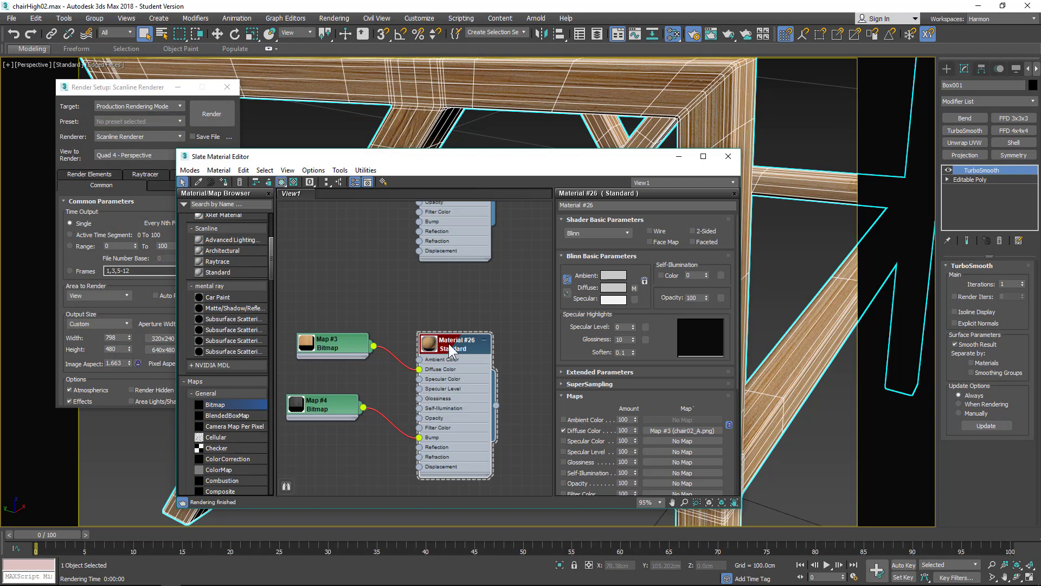
{"action": "middle_click_drag", "start_coordinate": [538, 343], "coordinate": [519, 319]}
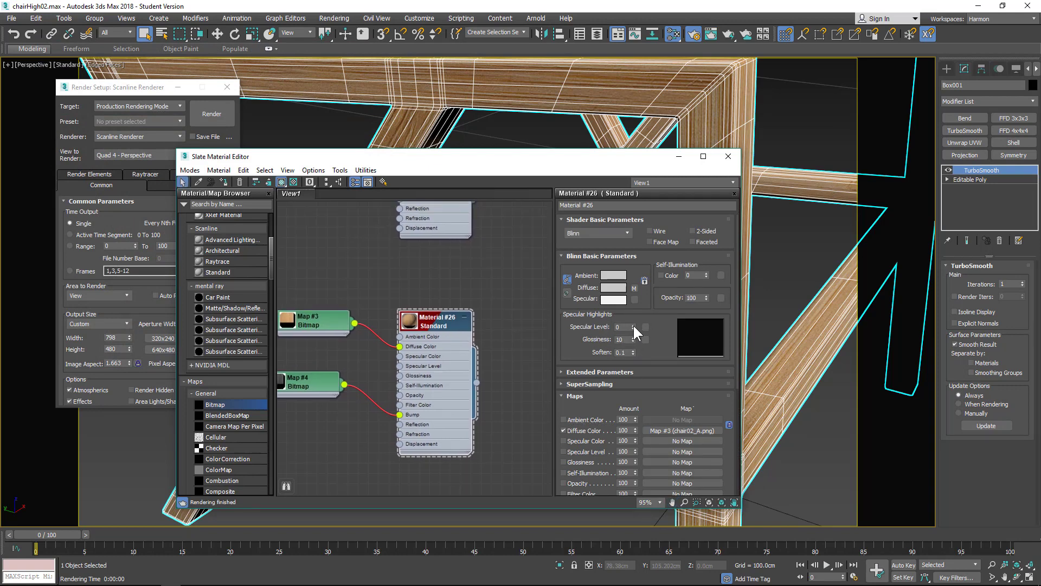
{"action": "mouse_move", "coordinate": [633, 324]}
{"action": "left_mouse_down"}
{"action": "mouse_move", "coordinate": [633, 304]}
{"action": "mouse_move", "coordinate": [633, 332]}
{"action": "left_mouse_up"}
{"action": "double_click", "coordinate": [406, 321]}
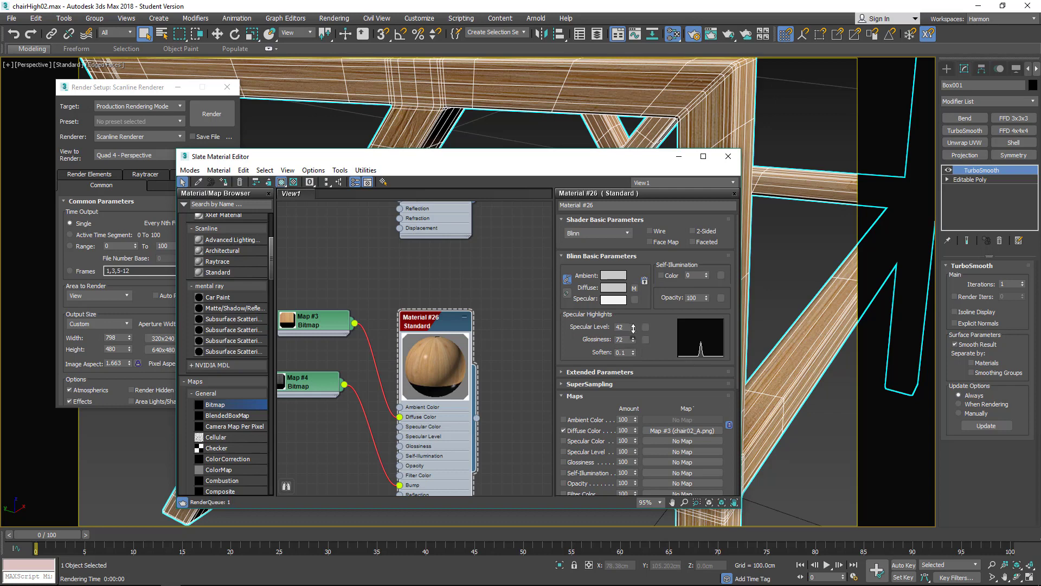
{"action": "left_click_drag", "start_coordinate": [633, 328], "coordinate": [633, 358]}
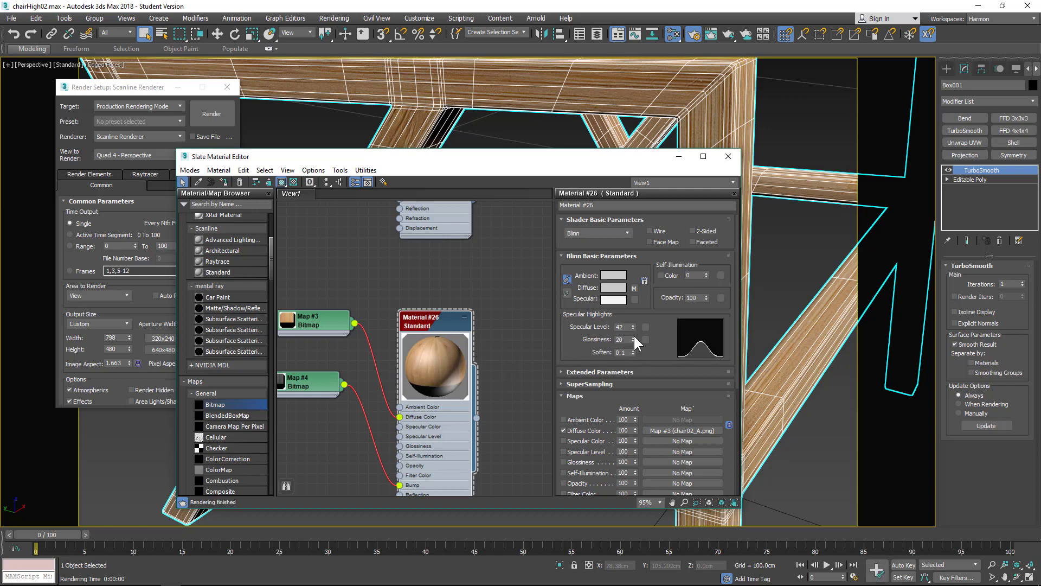
{"action": "left_click_drag", "start_coordinate": [633, 339], "coordinate": [656, 307]}
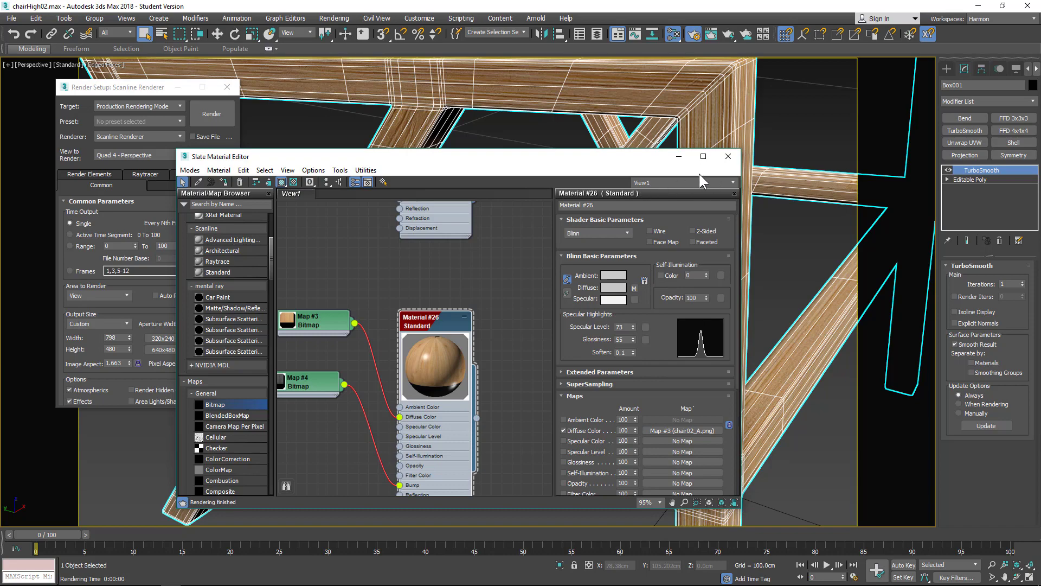
{"action": "left_click", "coordinate": [728, 157]}
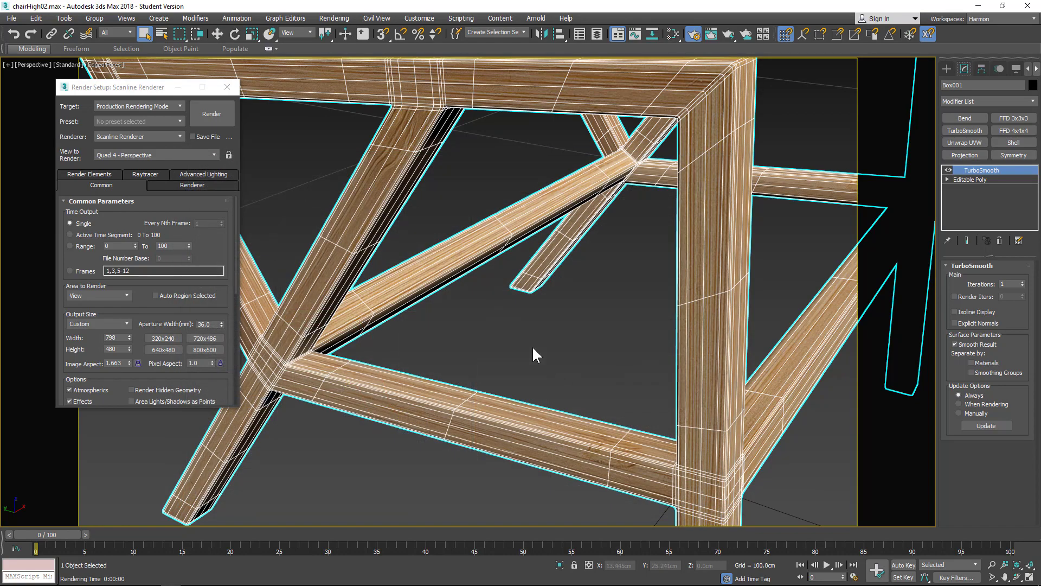
- Render the frame with the adjusted highlights, render it again from a higher angle, and close the rendered image
{"action": "left_click", "coordinate": [191, 108]}
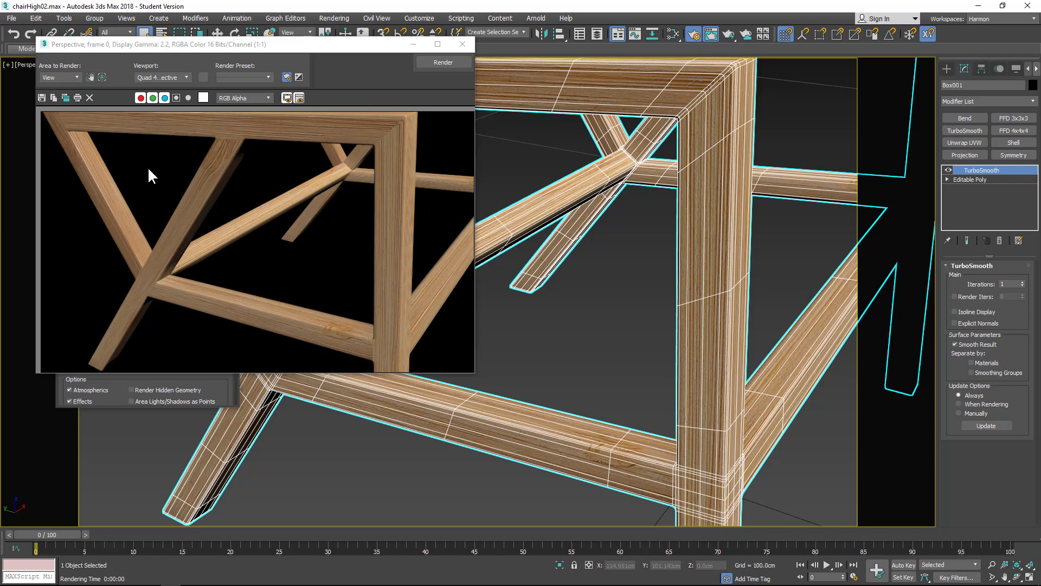
{"action": "left_click", "coordinate": [437, 63]}
{"action": "middle_click_drag", "start_coordinate": [565, 157], "coordinate": [496, 103], "text": "alt"}
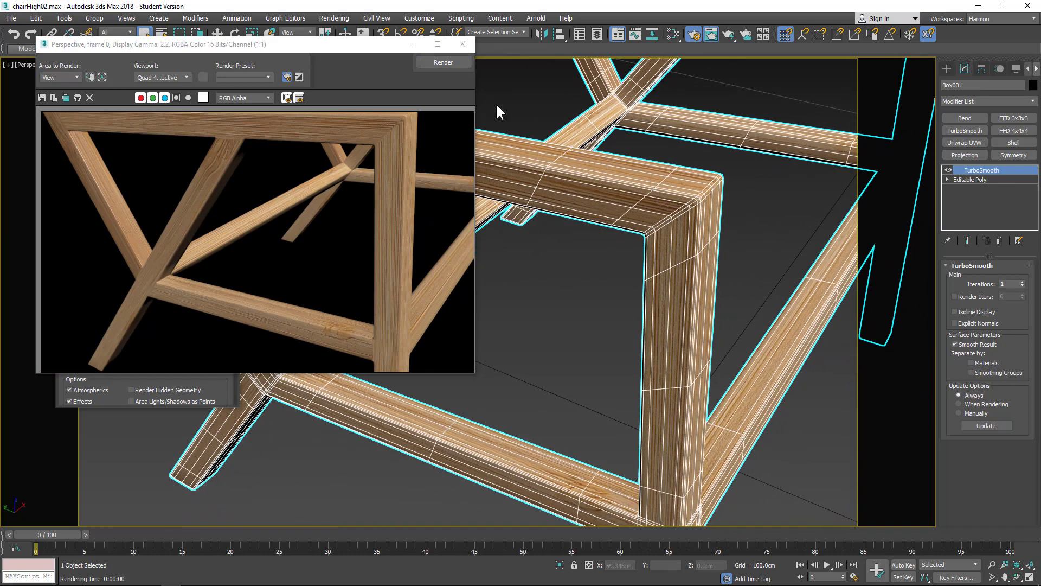
{"action": "left_click", "coordinate": [448, 65]}
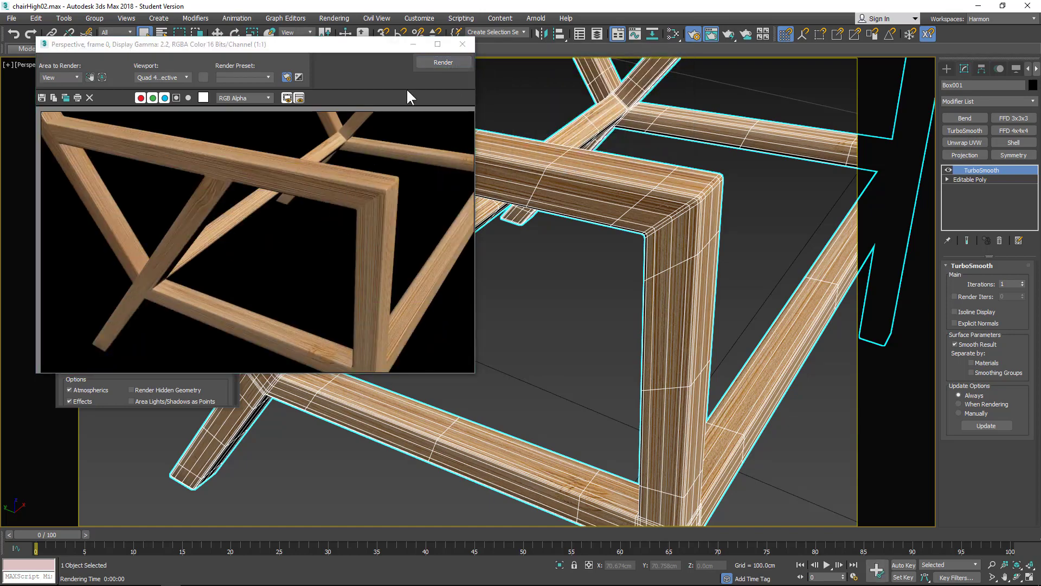
{"action": "left_click", "coordinate": [462, 44]}
- Render a view of the backrest post's end grain, close the image and inspect the whole chair frame from the front
{"action": "middle_click_drag", "start_coordinate": [428, 217], "coordinate": [457, 257], "text": "alt"}
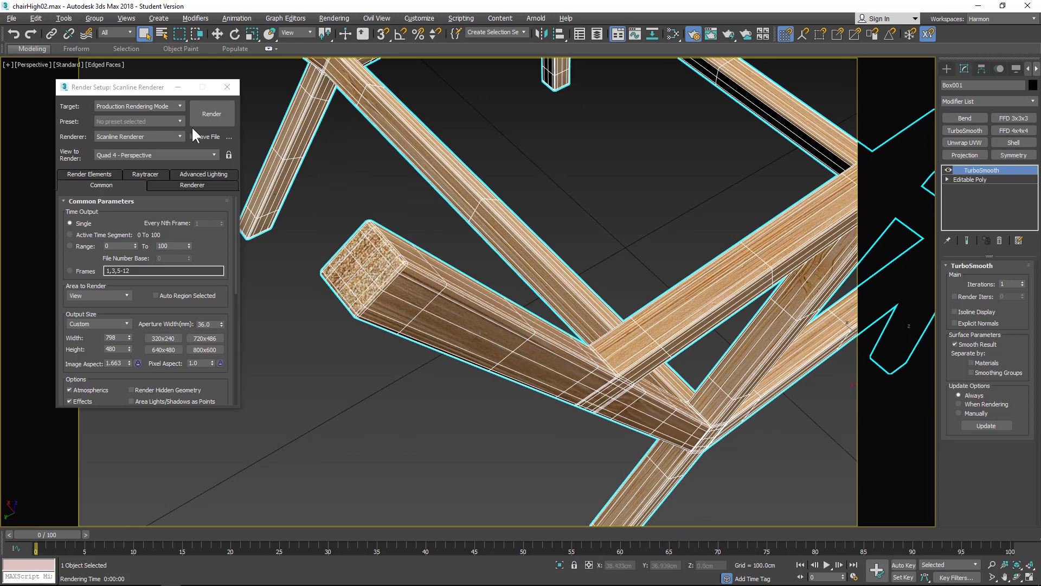
{"action": "left_click", "coordinate": [201, 109]}
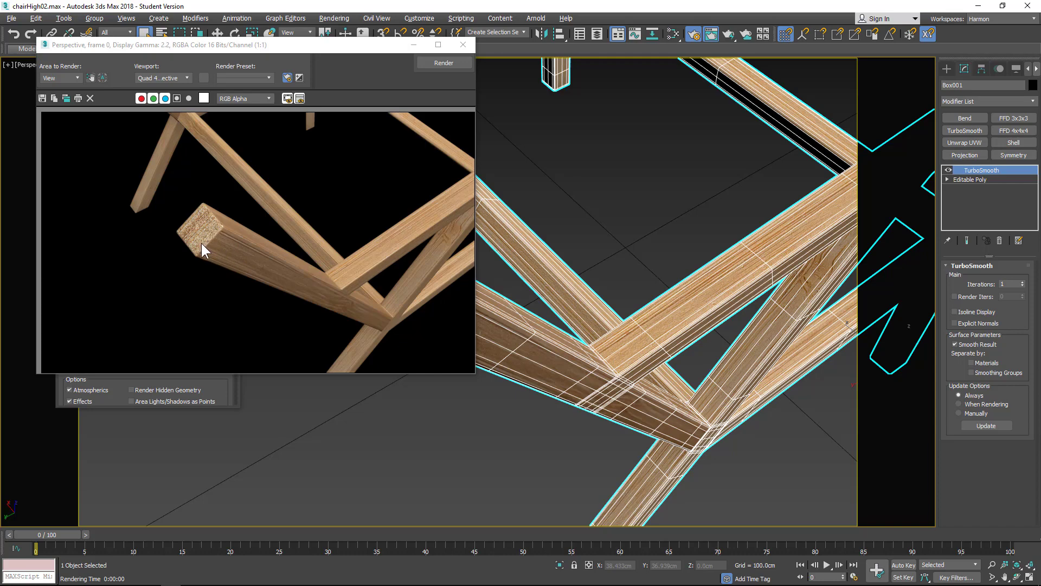
{"action": "scroll", "coordinate": [201, 243], "scroll_direction": "down", "scroll_amount": 1}
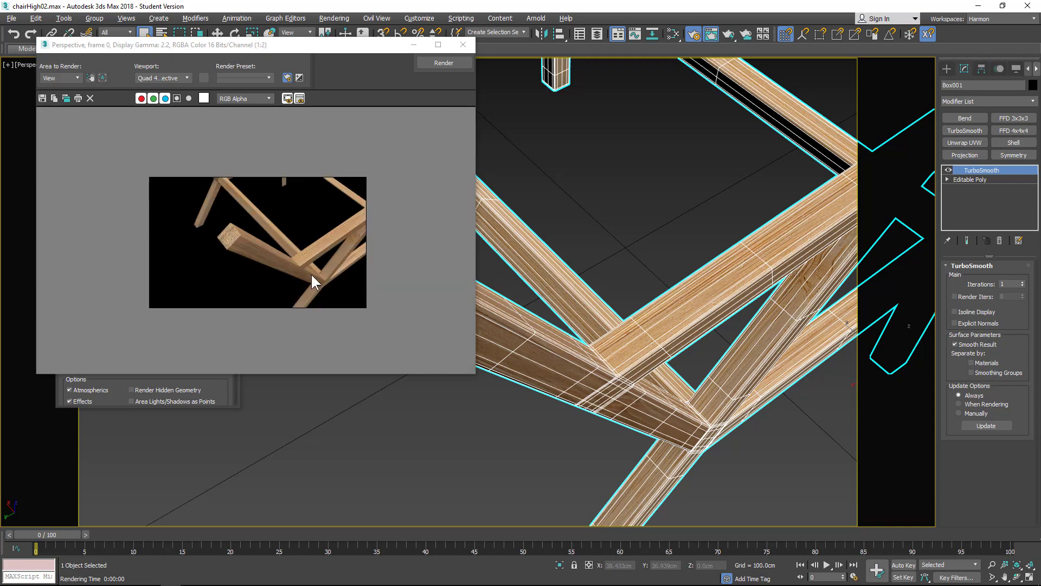
{"action": "left_click", "coordinate": [463, 44]}
{"action": "scroll", "coordinate": [619, 254], "scroll_direction": "down", "scroll_amount": 3}
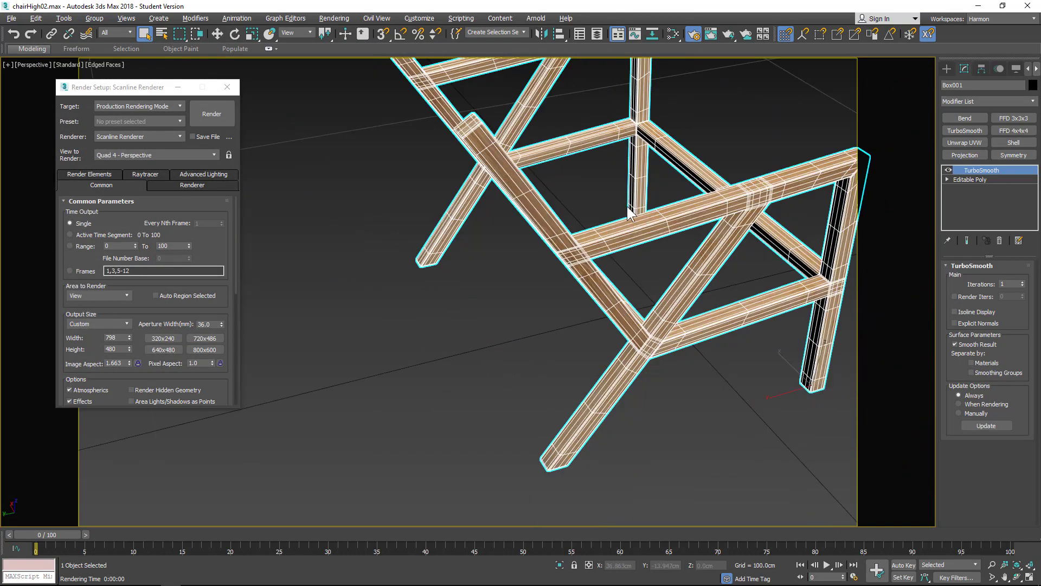
{"action": "scroll", "coordinate": [628, 206], "scroll_direction": "down", "scroll_amount": 5}
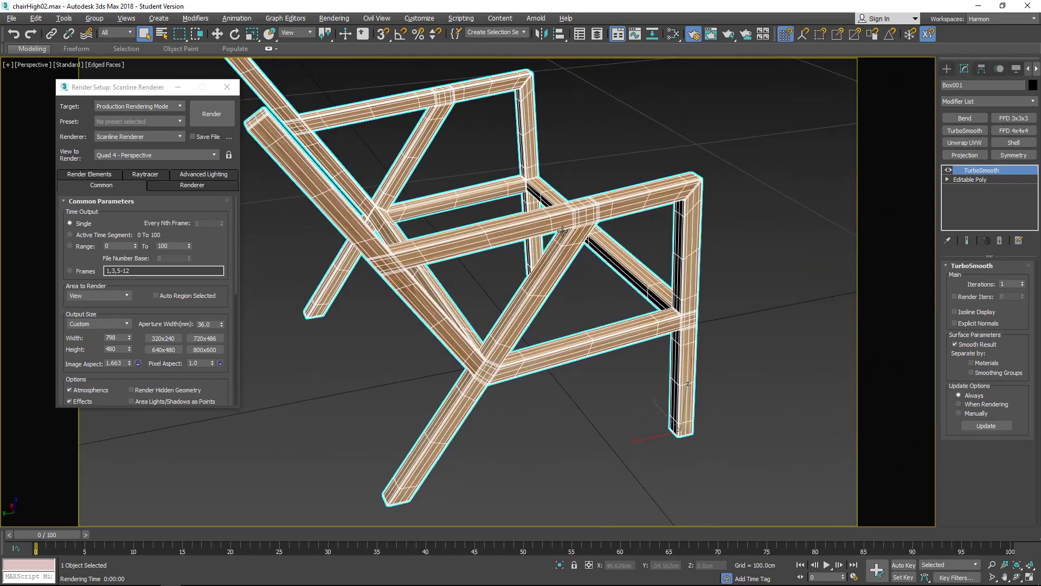
{"action": "middle_click_drag", "start_coordinate": [562, 231], "coordinate": [503, 221], "text": "alt"}
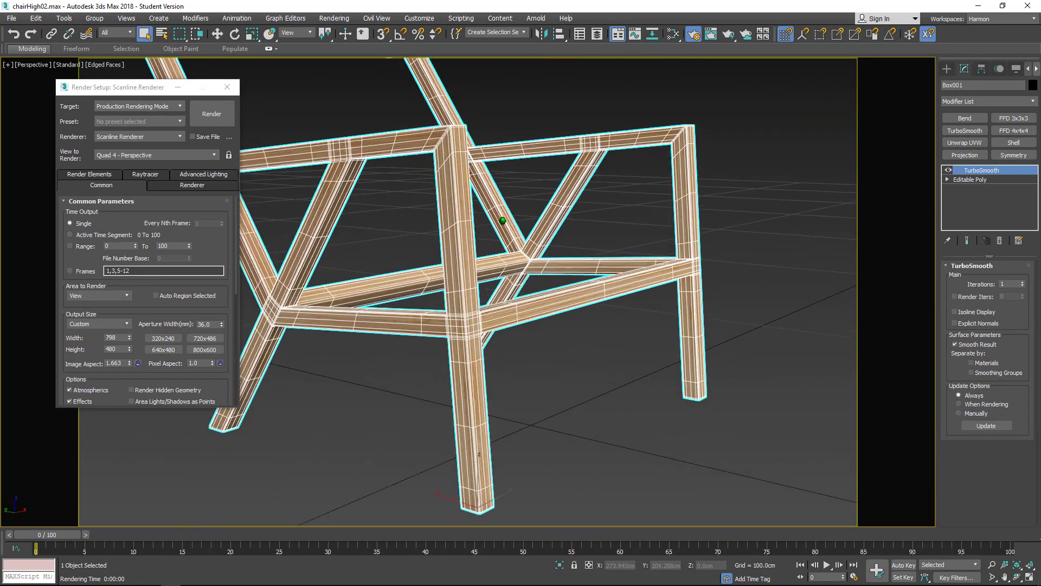
{"action": "scroll", "coordinate": [503, 221], "scroll_direction": "up", "scroll_amount": 5}
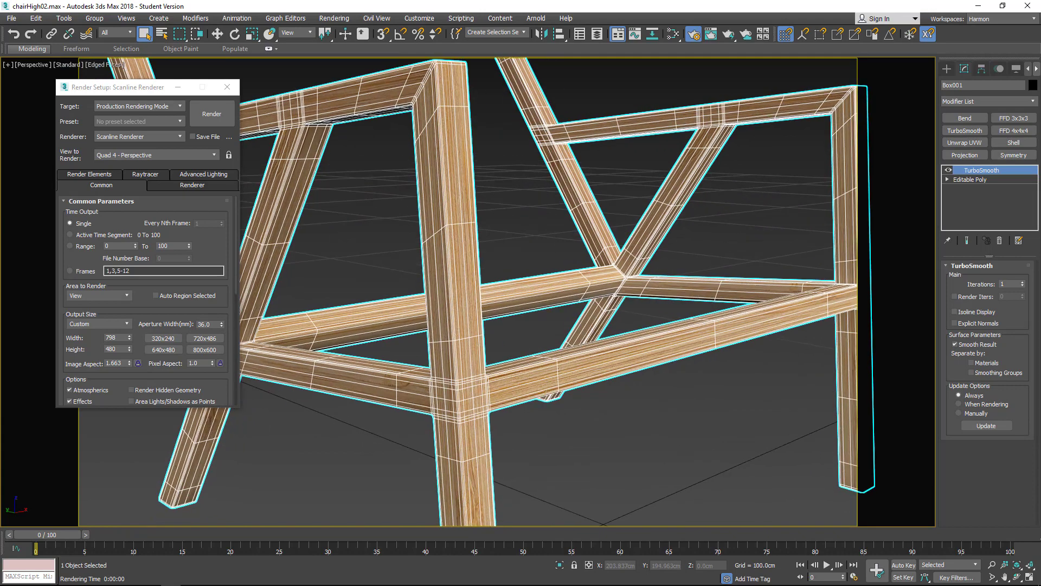
- Render the chair frame from the front, and render again closer on the side rail and rear leg
{"action": "middle_click_drag", "start_coordinate": [502, 221], "coordinate": [507, 198], "text": "alt"}
{"action": "left_click", "coordinate": [211, 115]}
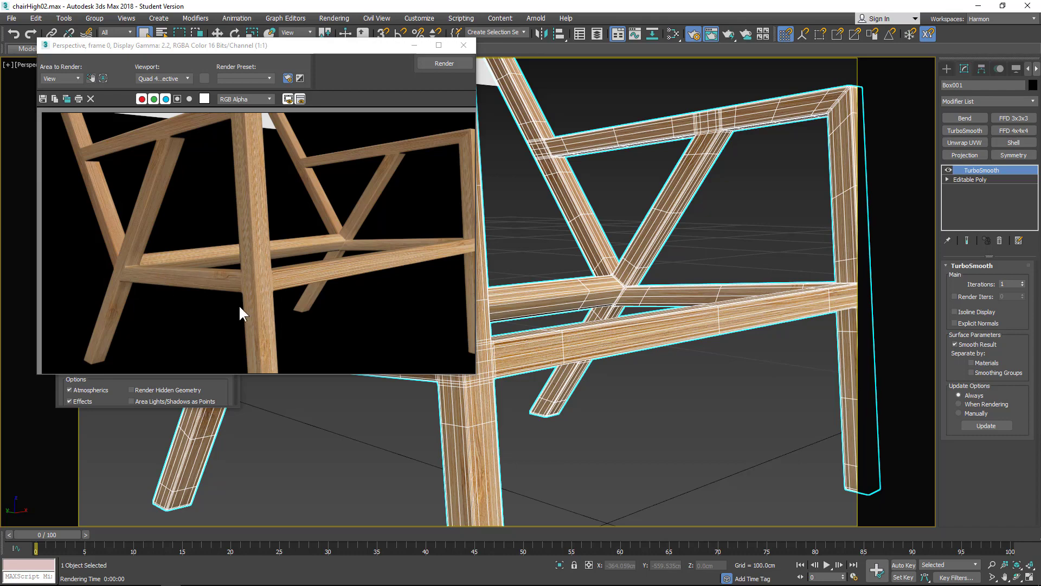
{"action": "middle_click_drag", "start_coordinate": [556, 308], "coordinate": [650, 255]}
{"action": "scroll", "coordinate": [574, 259], "scroll_direction": "up", "scroll_amount": 3}
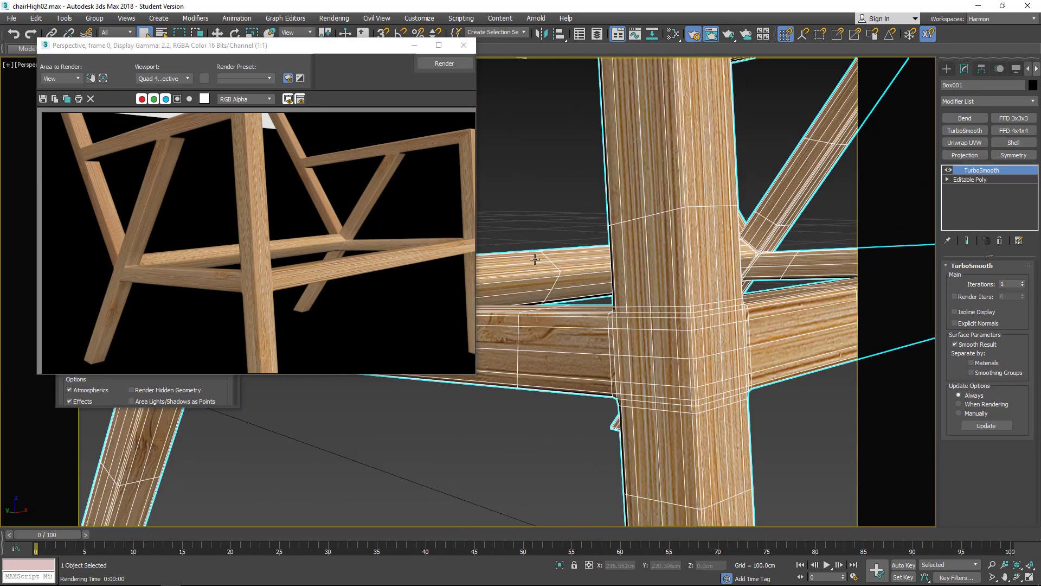
{"action": "middle_click_drag", "start_coordinate": [534, 259], "coordinate": [634, 244]}
{"action": "left_click", "coordinate": [426, 62]}
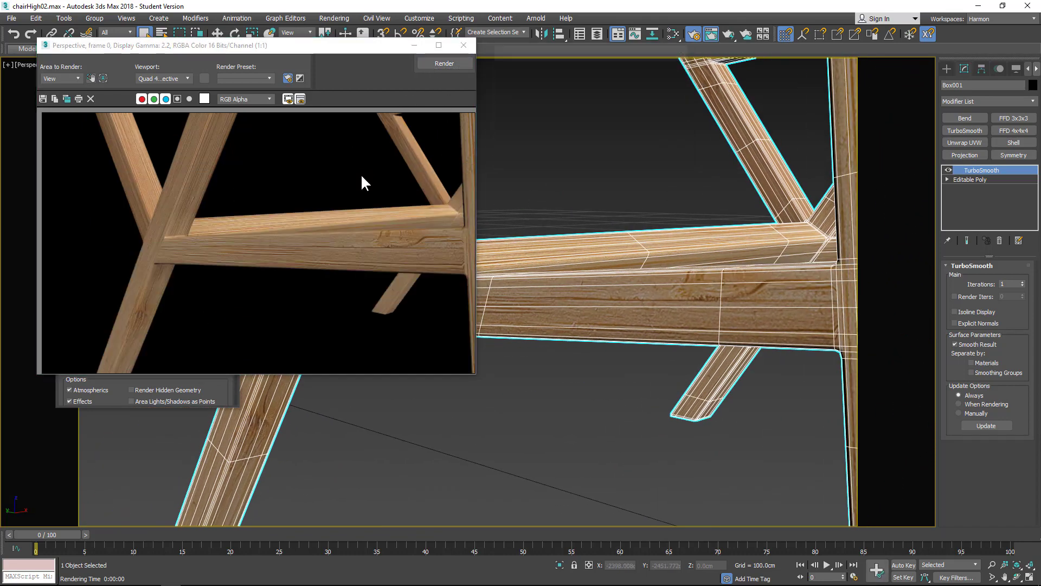
- Render the wood frame from several higher angles to check the highlights on the armrest and seat rails
{"action": "middle_click_drag", "start_coordinate": [608, 213], "coordinate": [590, 229], "text": "alt"}
{"action": "left_click", "coordinate": [445, 63]}
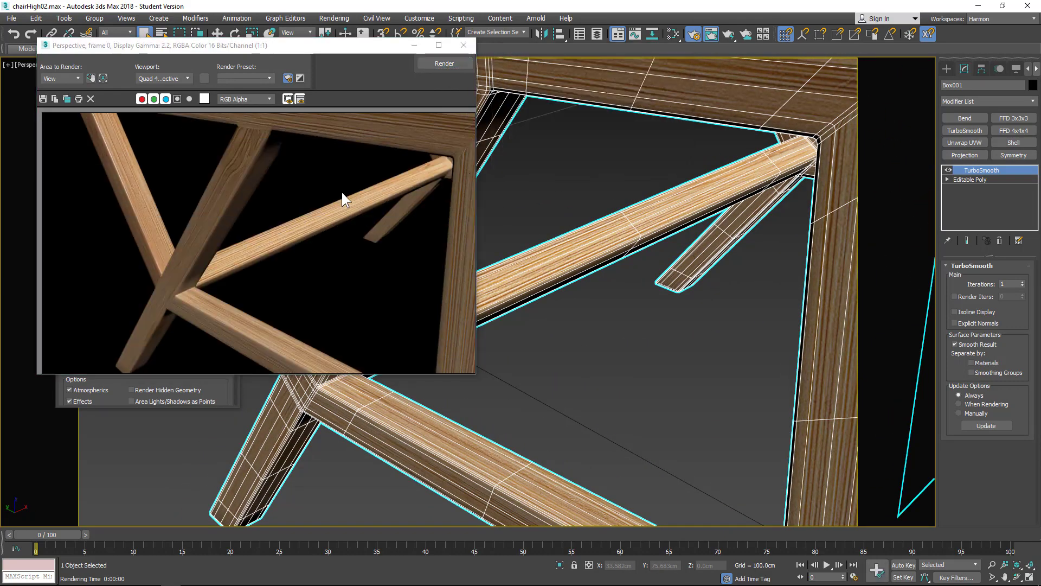
{"action": "middle_click_drag", "start_coordinate": [553, 233], "coordinate": [572, 237], "text": "alt"}
{"action": "left_click", "coordinate": [443, 64]}
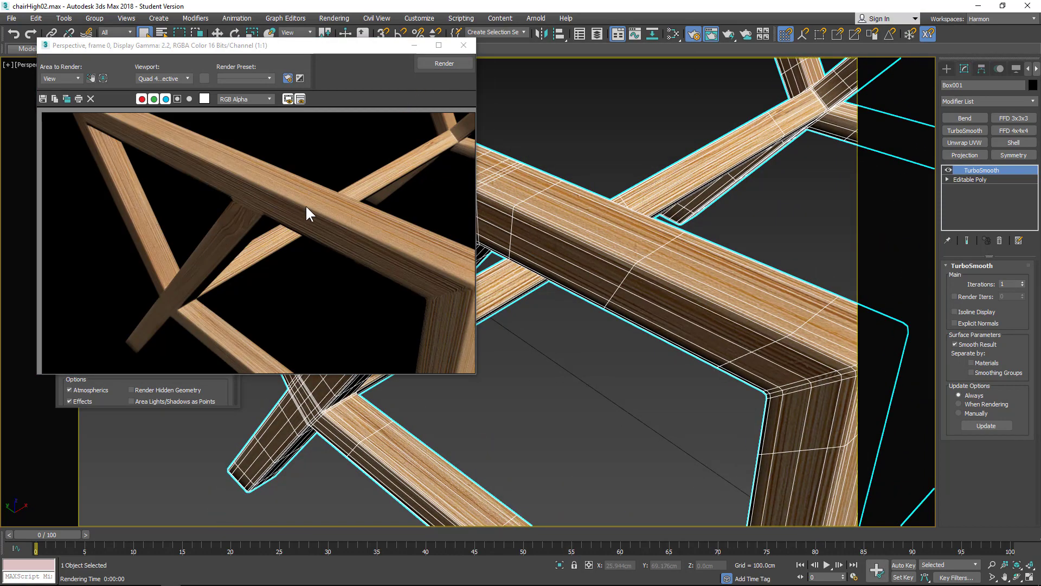
{"action": "middle_click_drag", "start_coordinate": [644, 223], "coordinate": [641, 237], "text": "alt"}
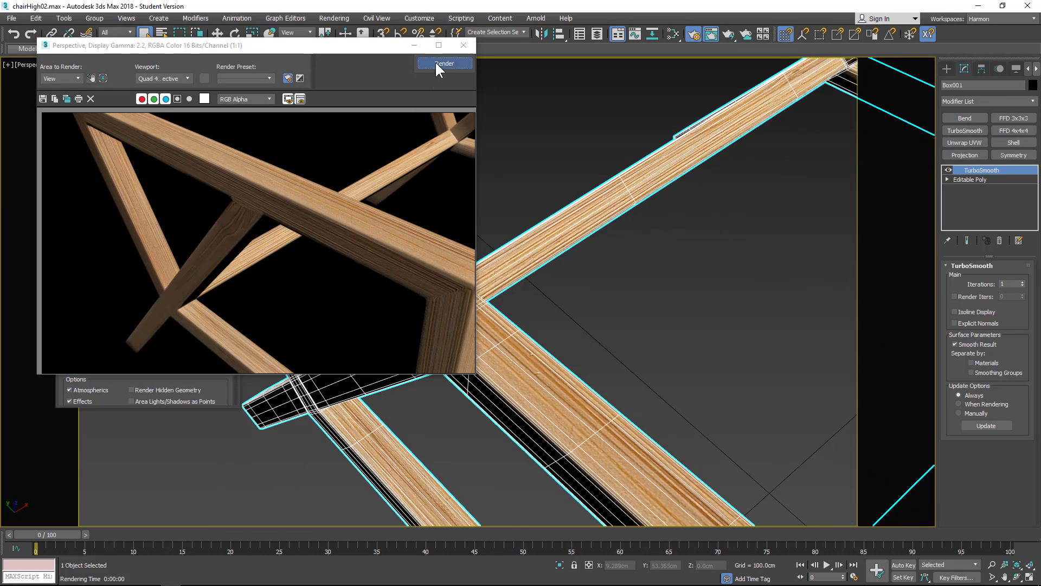
{"action": "left_click", "coordinate": [443, 62]}
- Render the long seat rail and the armrest side from the opposite direction, and close the rendered image
{"action": "middle_click_drag", "start_coordinate": [465, 301], "coordinate": [531, 319], "text": "alt"}
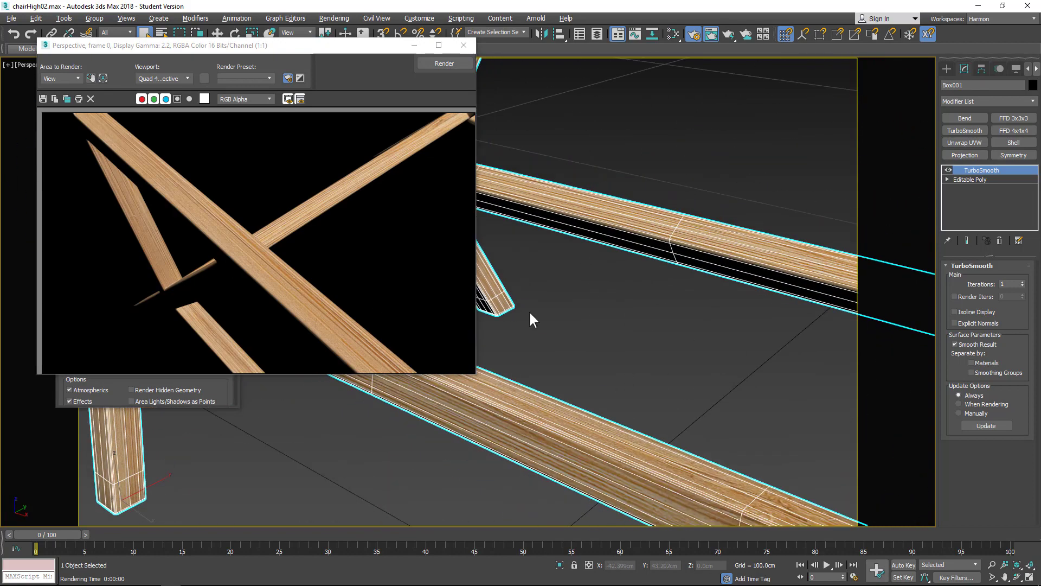
{"action": "left_click", "coordinate": [451, 64]}
{"action": "middle_click_drag", "start_coordinate": [276, 202], "coordinate": [310, 316]}
{"action": "left_click", "coordinate": [434, 65]}
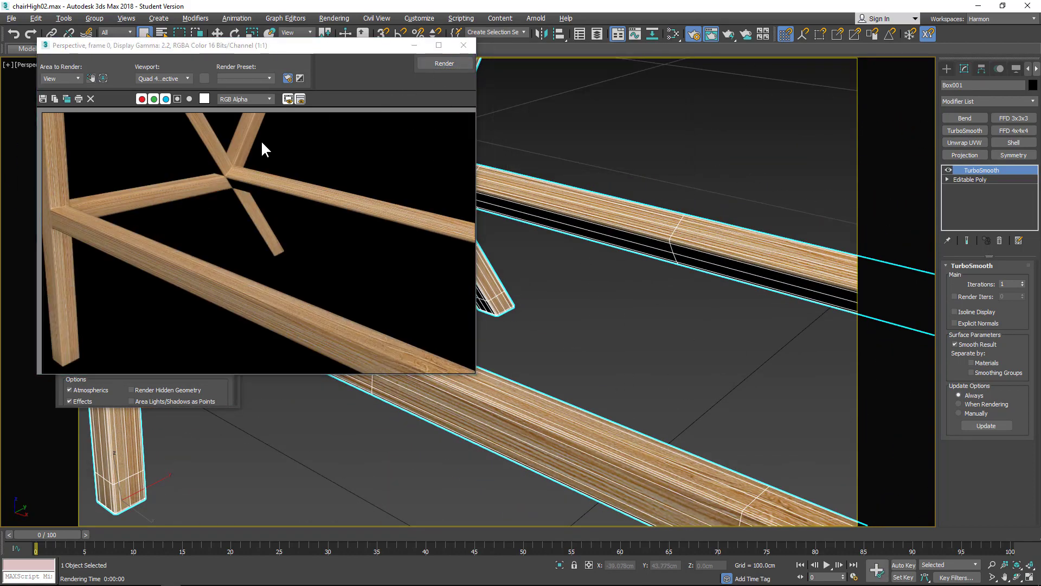
{"action": "middle_click_drag", "start_coordinate": [555, 108], "coordinate": [675, 161], "text": "alt"}
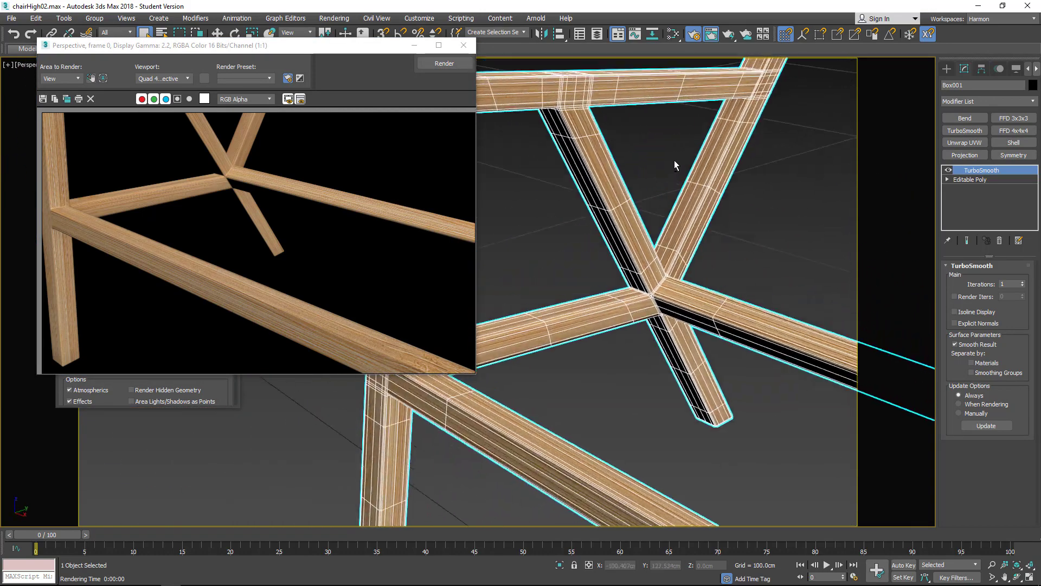
{"action": "left_click", "coordinate": [453, 63]}
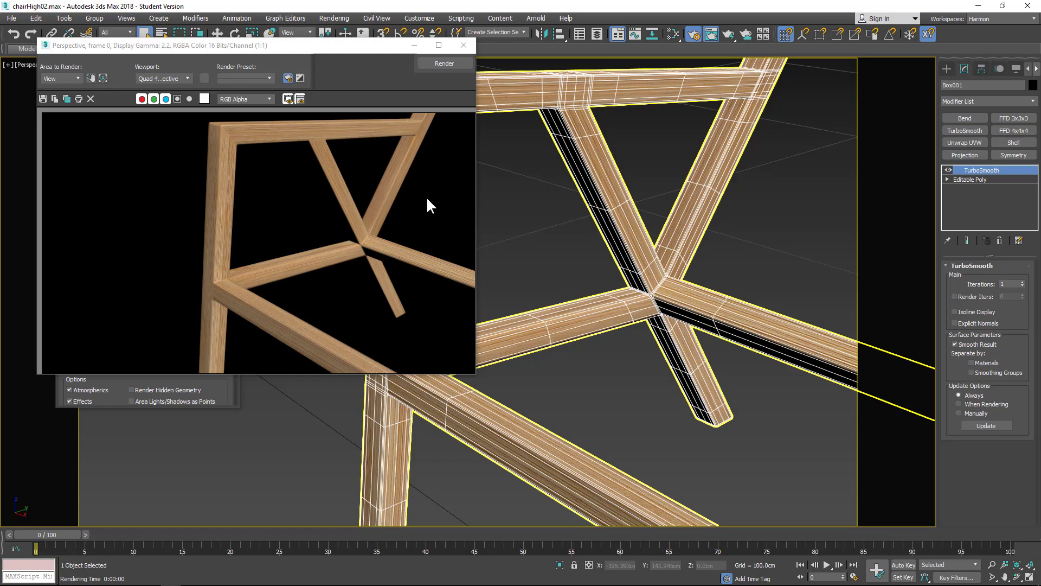
{"action": "left_click", "coordinate": [461, 48]}
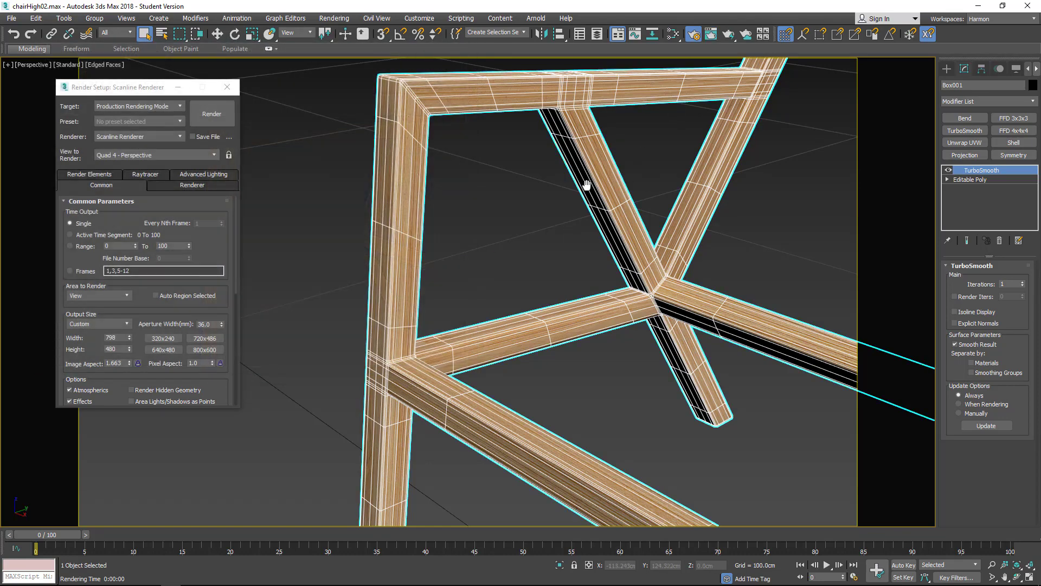
- Add an Unwrap UVW modifier above TurboSmooth on the chair frame and open its UV Editor to view the whole layout
{"action": "middle_click_drag", "start_coordinate": [587, 184], "coordinate": [673, 221]}
{"action": "scroll", "coordinate": [504, 187], "scroll_direction": "down", "scroll_amount": 5}
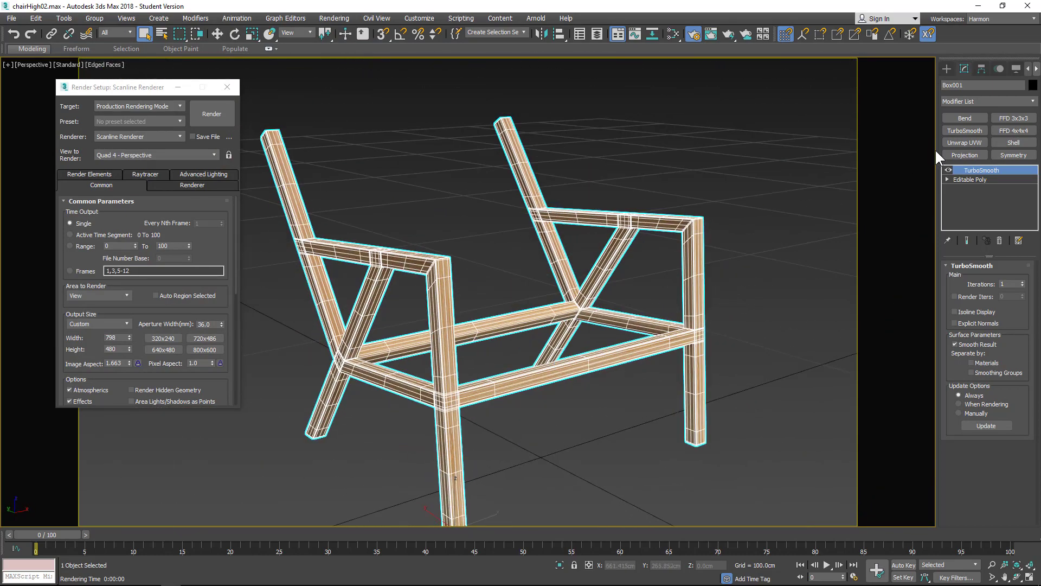
{"action": "left_click", "coordinate": [964, 143]}
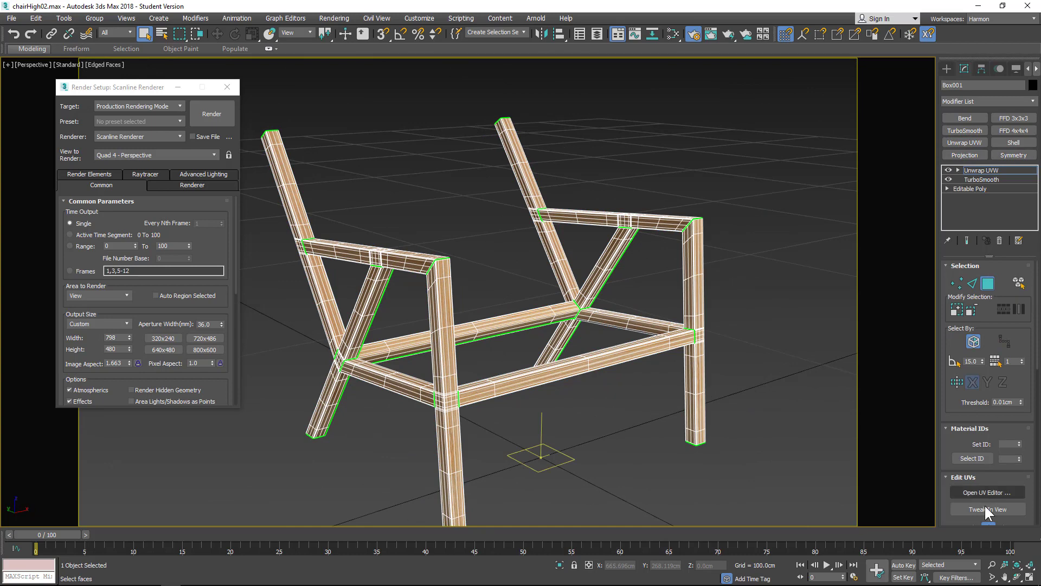
{"action": "left_click", "coordinate": [993, 492]}
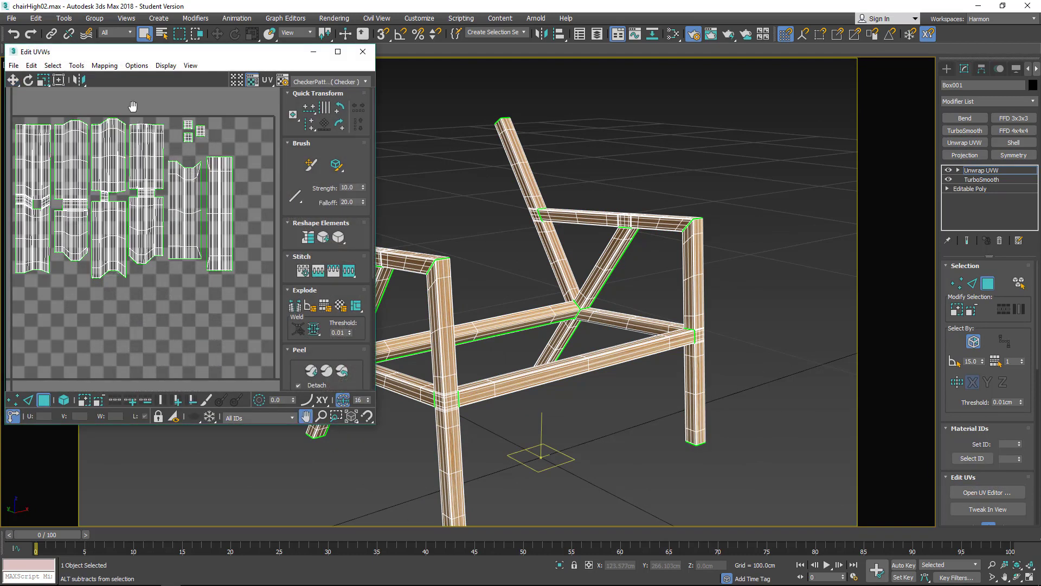
{"action": "scroll", "coordinate": [159, 133], "scroll_direction": "down", "scroll_amount": 3}
{"action": "scroll", "coordinate": [158, 134], "scroll_direction": "down", "scroll_amount": 2}
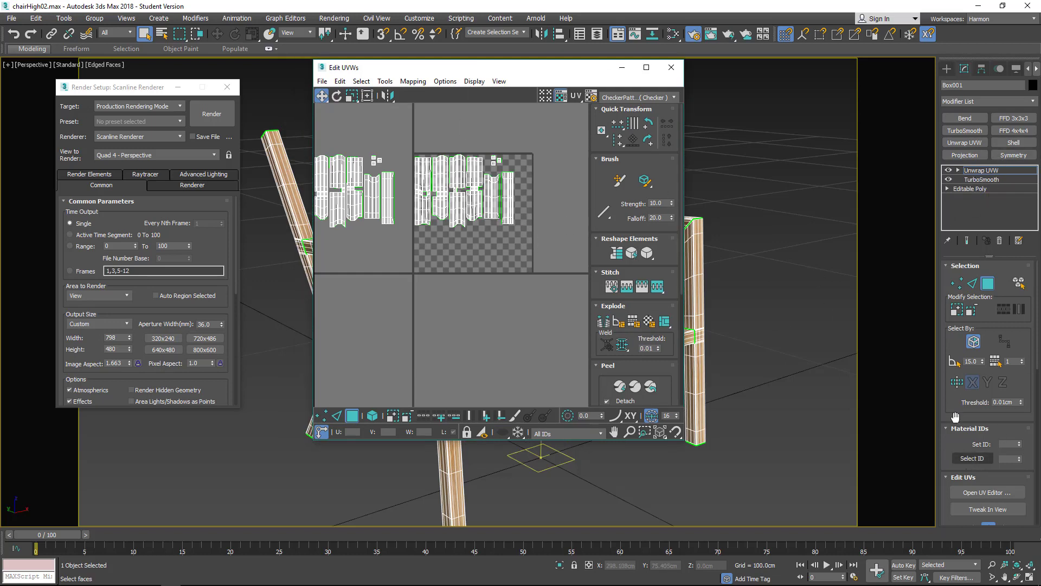
- Check the frame at the Editable Poly and TurboSmooth levels of the modifier stack, and return to Unwrap UVW
{"action": "left_click", "coordinate": [982, 188]}
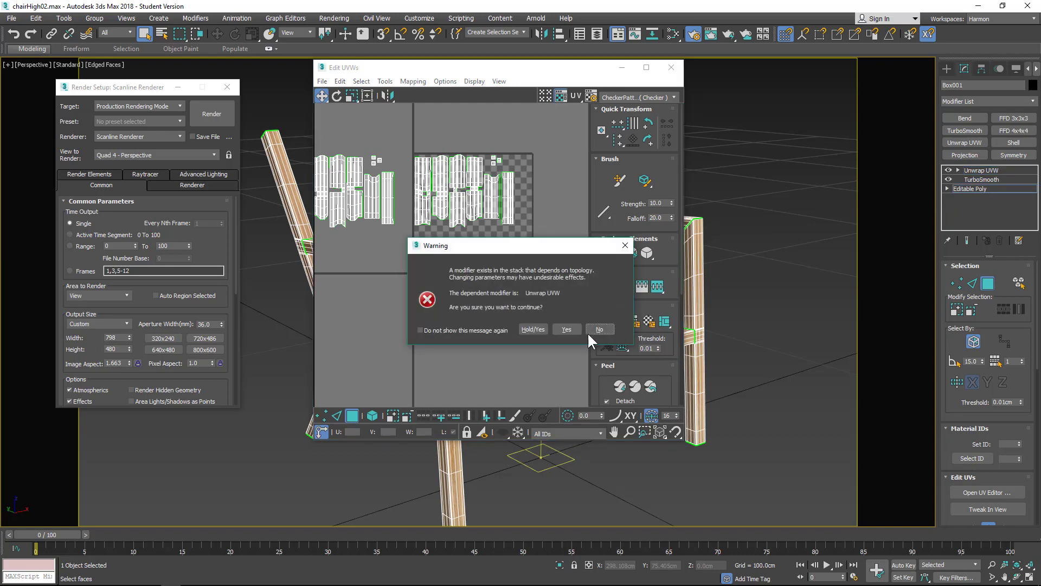
{"action": "left_click", "coordinate": [587, 332]}
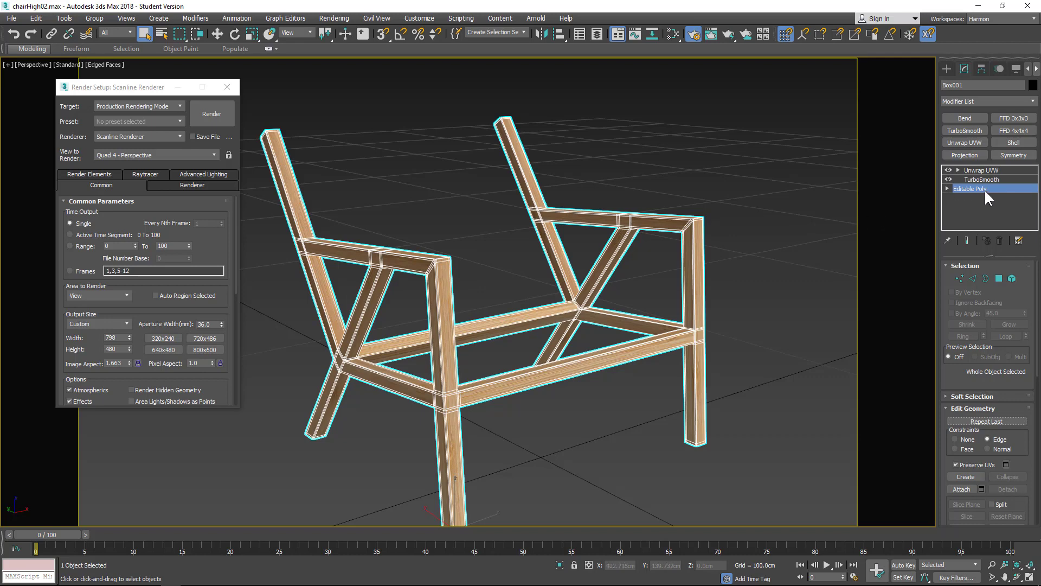
{"action": "left_click", "coordinate": [997, 179]}
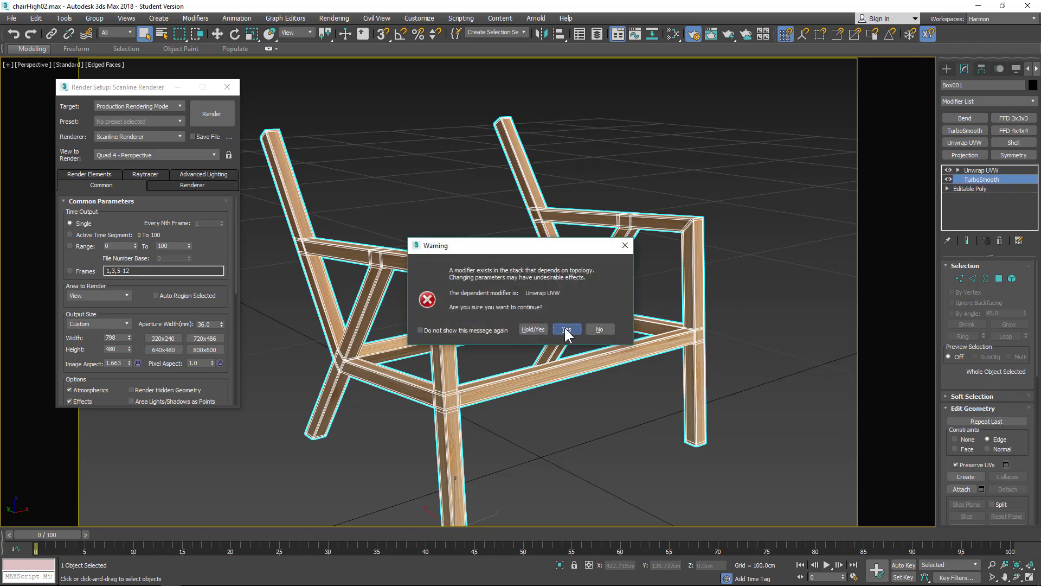
{"action": "left_click", "coordinate": [565, 328]}
{"action": "left_click", "coordinate": [982, 171]}
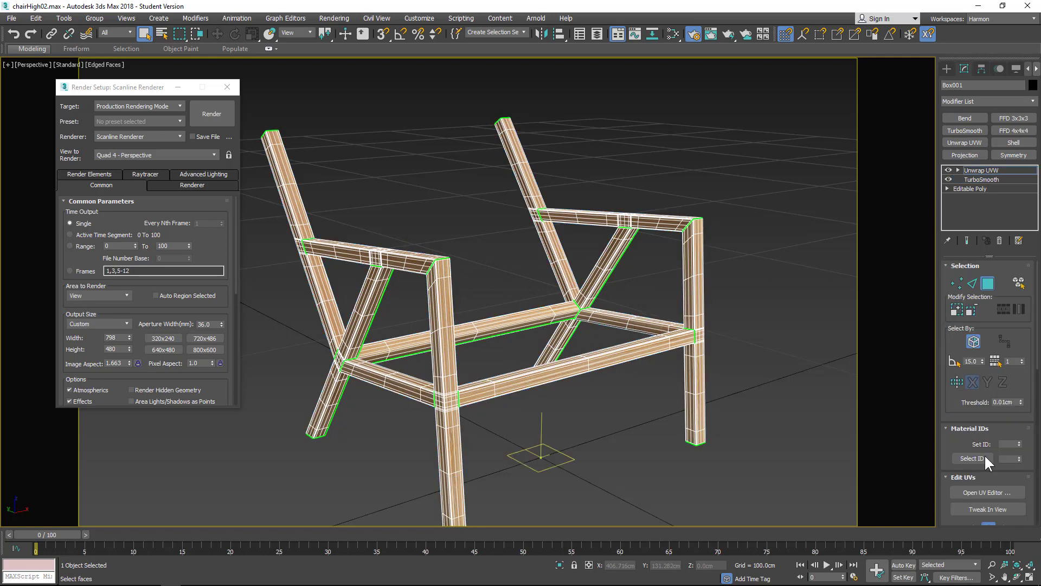
- Reopen the UV Editor, show the chair02_A.png map behind the UV shells, and widen the editor window
{"action": "left_click", "coordinate": [985, 492]}
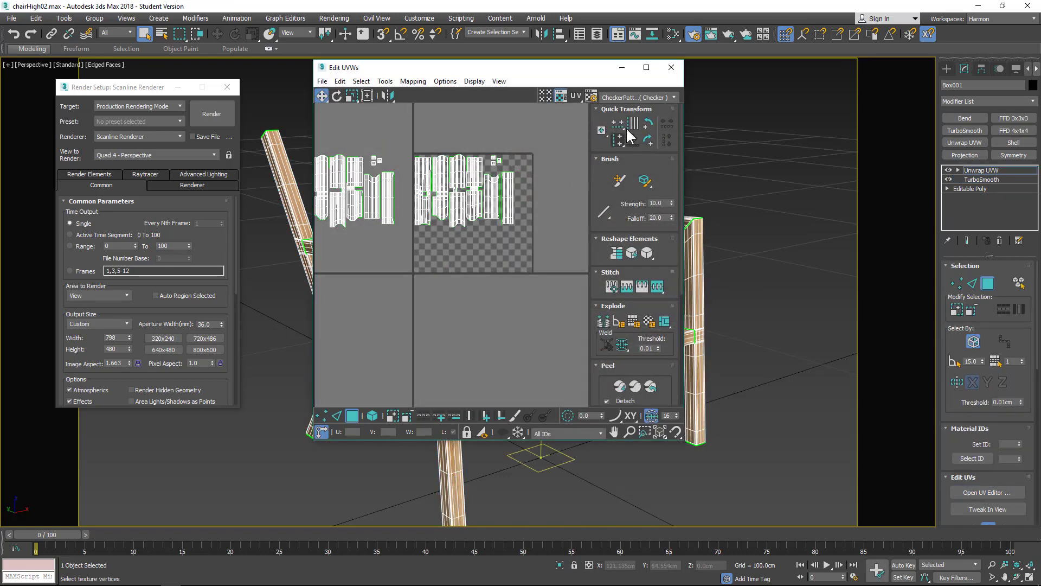
{"action": "left_click", "coordinate": [633, 98]}
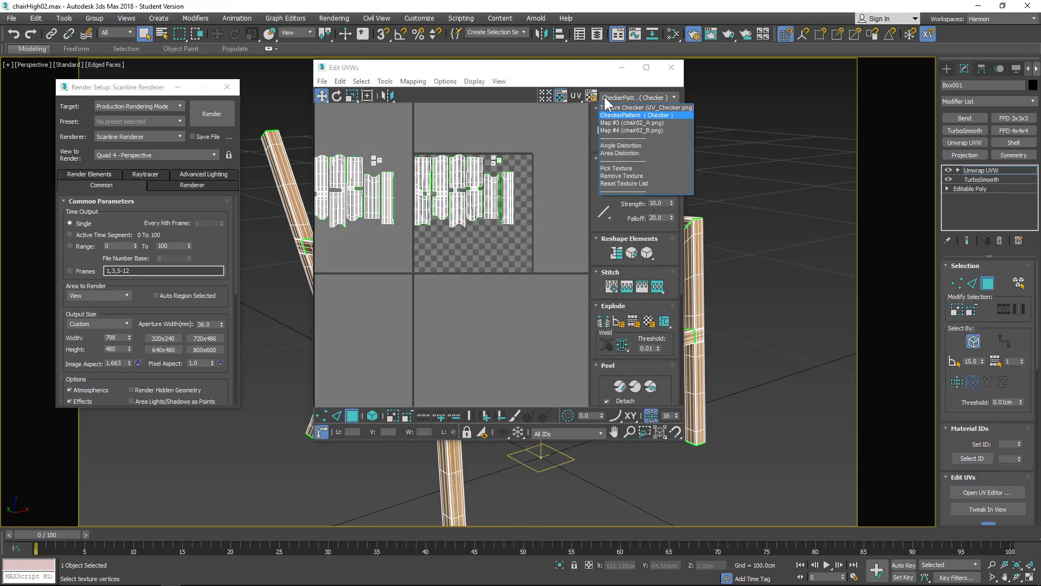
{"action": "left_click", "coordinate": [649, 123]}
{"action": "middle_click_drag", "start_coordinate": [477, 163], "coordinate": [510, 216]}
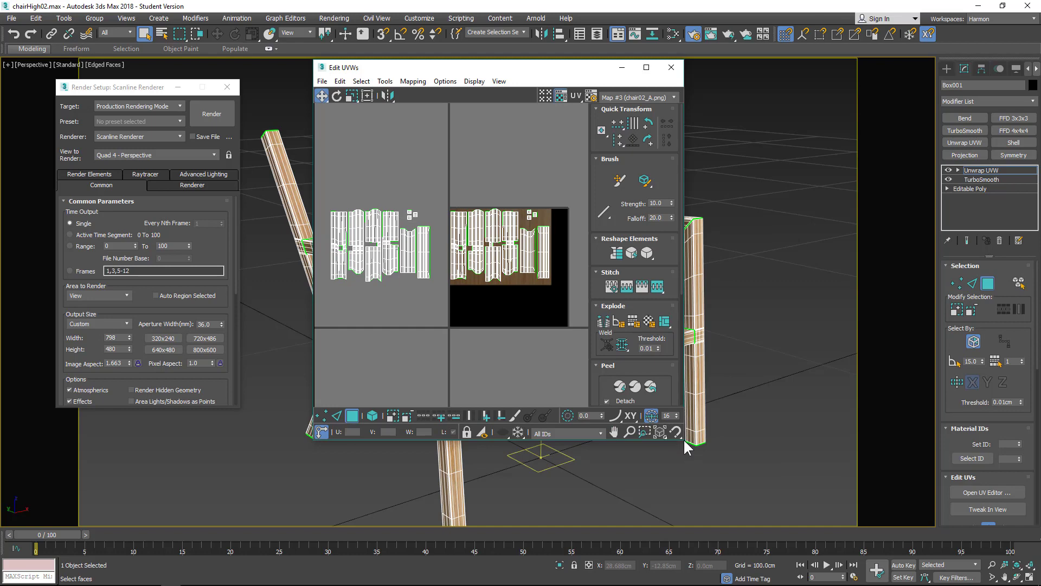
{"action": "left_click_drag", "start_coordinate": [683, 437], "coordinate": [911, 440]}
{"action": "scroll", "coordinate": [662, 246], "scroll_direction": "up", "scroll_amount": 5}
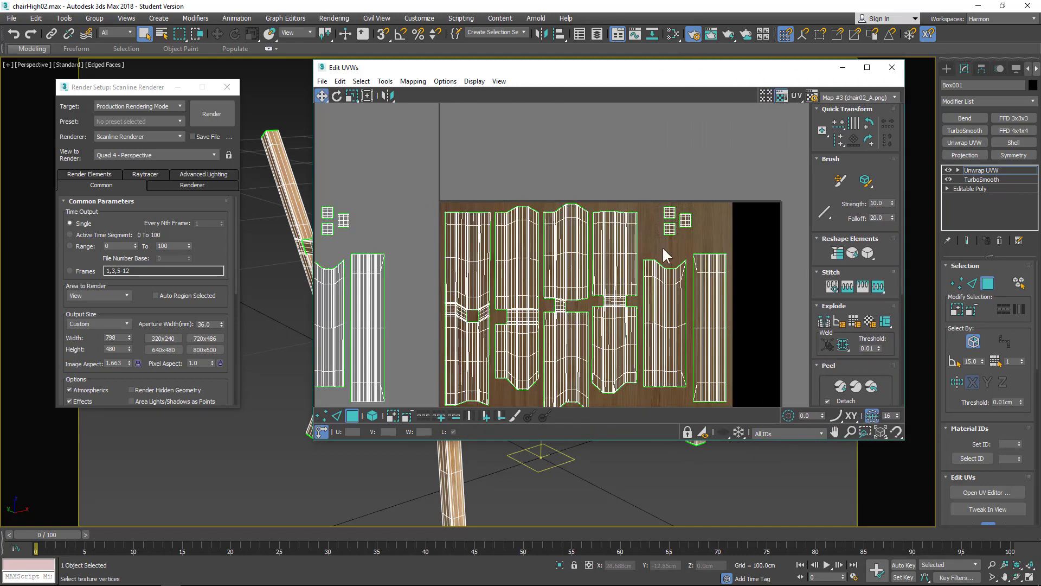
{"action": "middle_click_drag", "start_coordinate": [684, 300], "coordinate": [699, 228]}
{"action": "scroll", "coordinate": [699, 229], "scroll_direction": "down", "scroll_amount": 3}
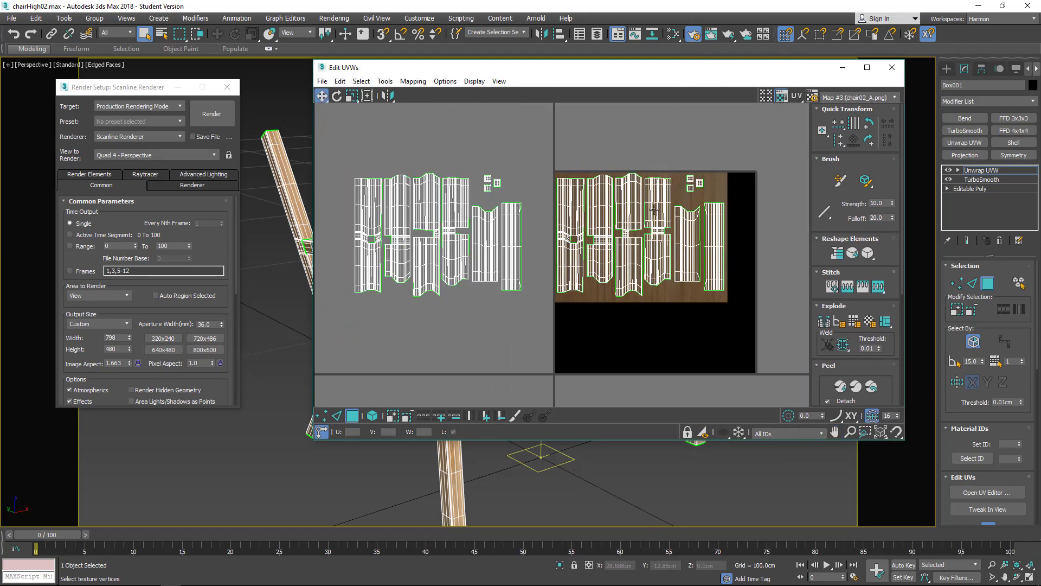
{"action": "left_click_drag", "start_coordinate": [312, 243], "coordinate": [261, 243]}
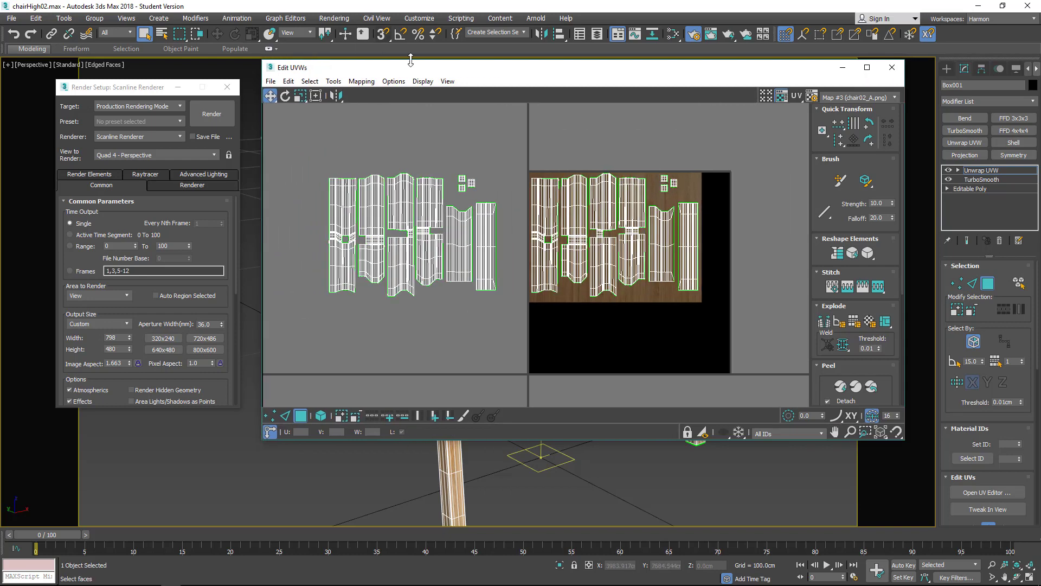
- Open the UV Editor's advanced Unwrap Options beside the layout and turn on Tile Bitmap for the background map
{"action": "left_click", "coordinate": [393, 83]}
{"action": "left_click", "coordinate": [268, 135]}
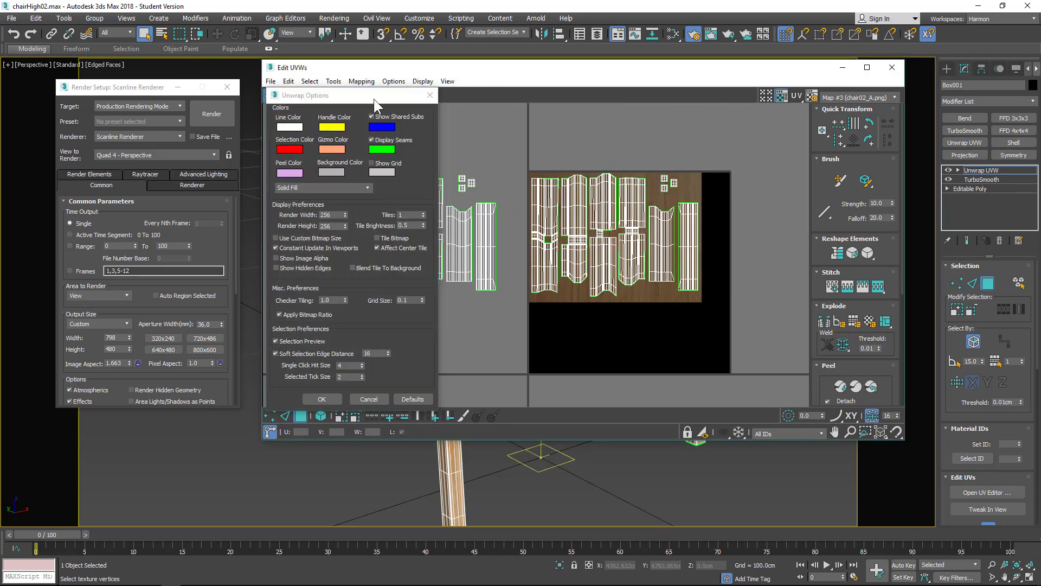
{"action": "left_click_drag", "start_coordinate": [372, 100], "coordinate": [701, 93]}
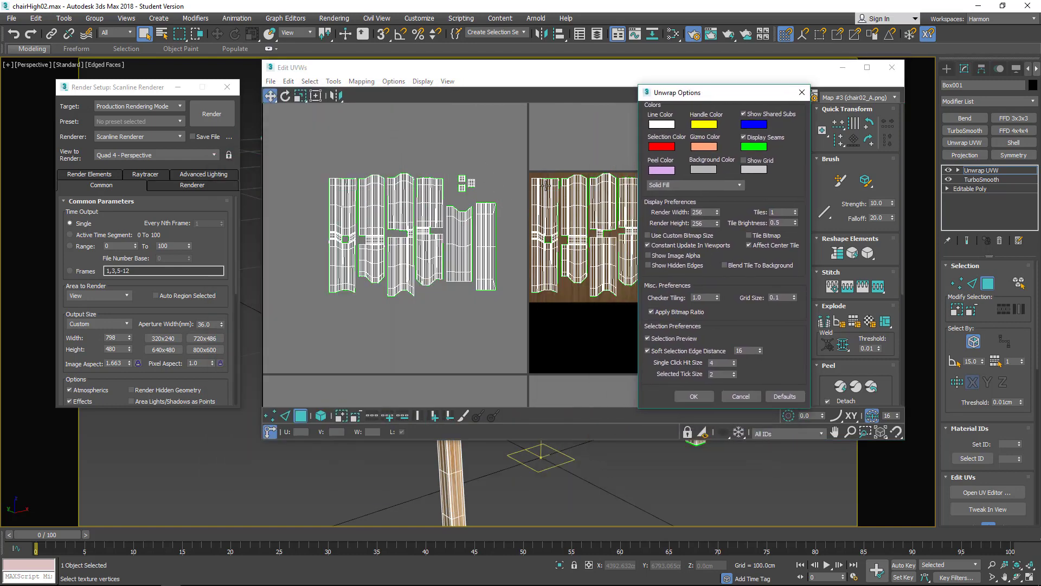
{"action": "scroll", "coordinate": [540, 207], "scroll_direction": "down", "scroll_amount": 3}
{"action": "scroll", "coordinate": [540, 207], "scroll_direction": "down", "scroll_amount": 2}
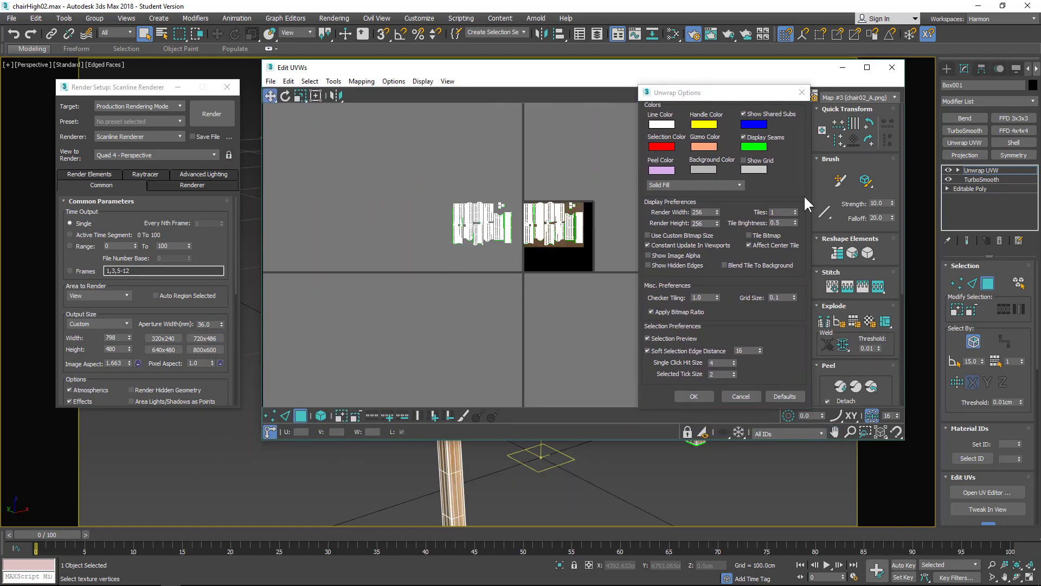
{"action": "left_click", "coordinate": [749, 236]}
{"action": "middle_click_drag", "start_coordinate": [603, 133], "coordinate": [494, 151]}
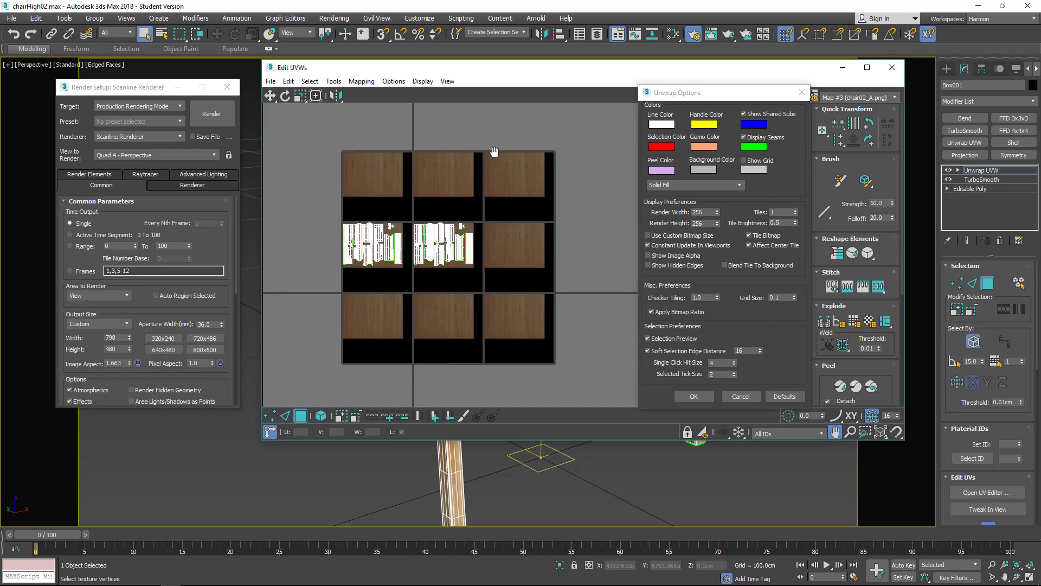
- Set Tiles to 3, inspect the UV shells over the repeated wood map, and dismiss the Unwrap Options
{"action": "left_click", "coordinate": [793, 210]}
{"action": "left_click", "coordinate": [793, 210]}
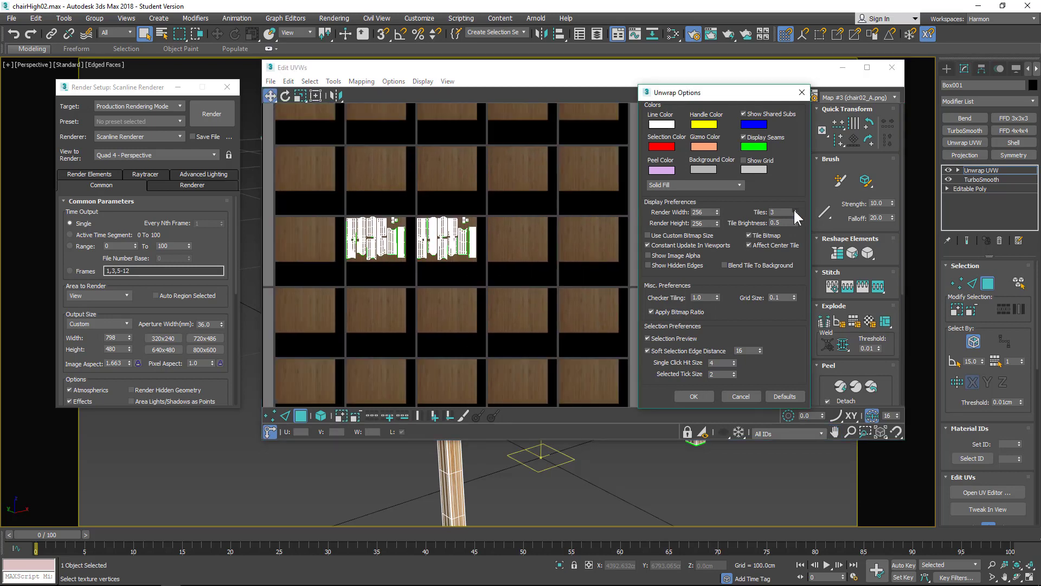
{"action": "scroll", "coordinate": [400, 270], "scroll_direction": "up", "scroll_amount": 4}
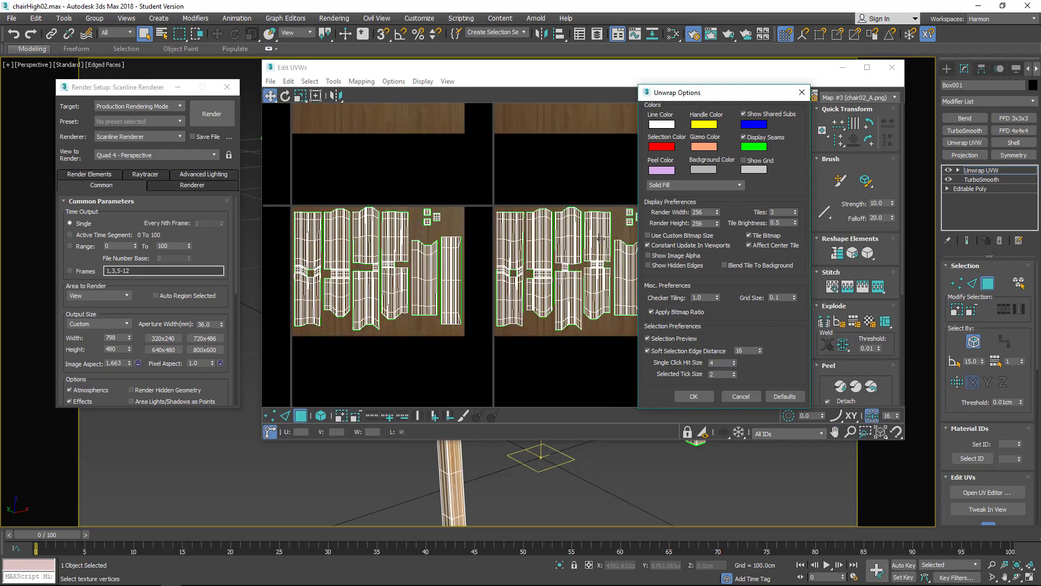
{"action": "scroll", "coordinate": [450, 226], "scroll_direction": "down", "scroll_amount": 4}
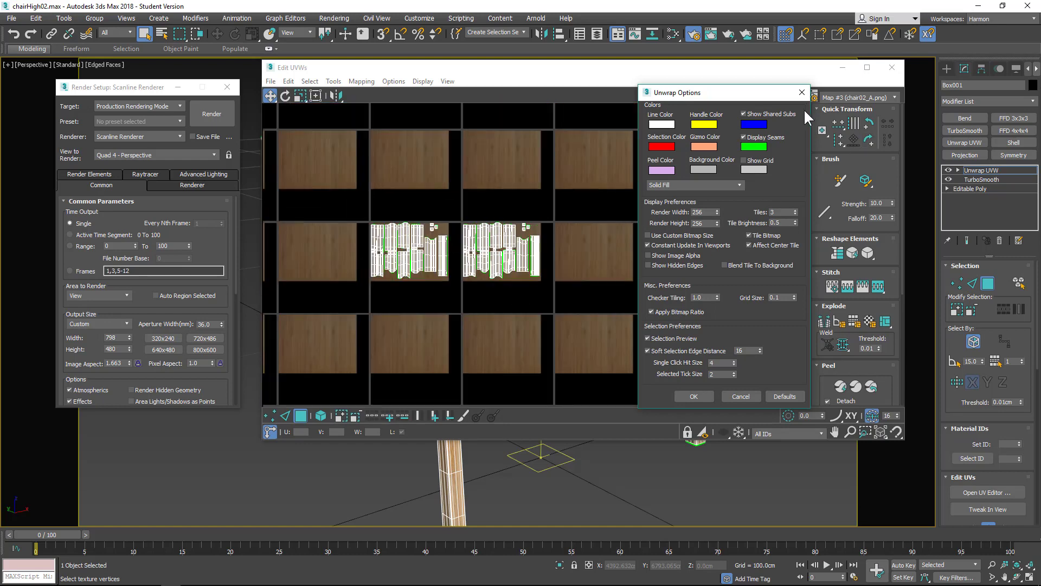
{"action": "left_click", "coordinate": [802, 93]}
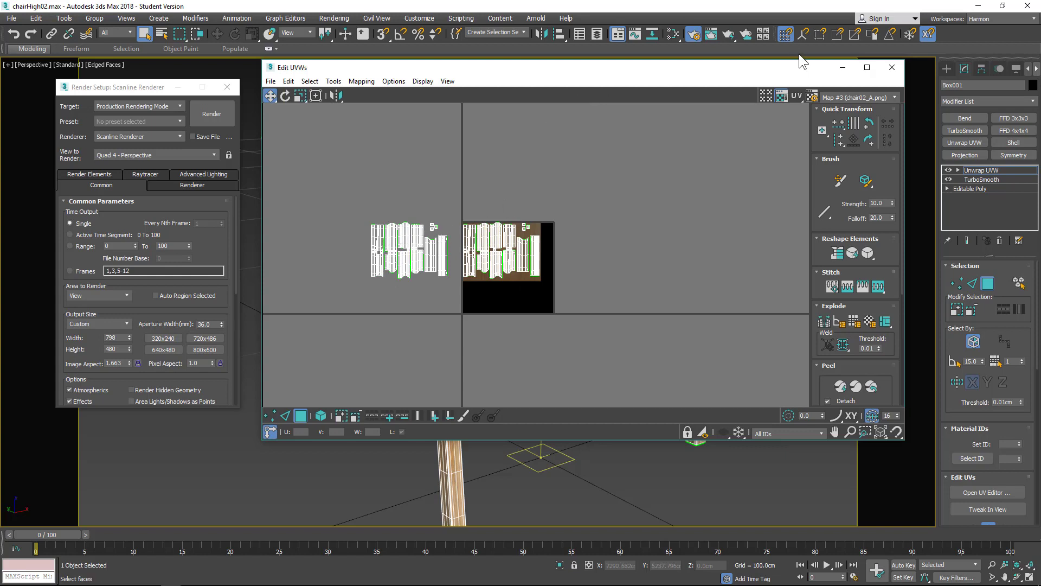
- Close the UV Editor and inspect the whole chair frame from both front corners
{"action": "left_click", "coordinate": [892, 67]}
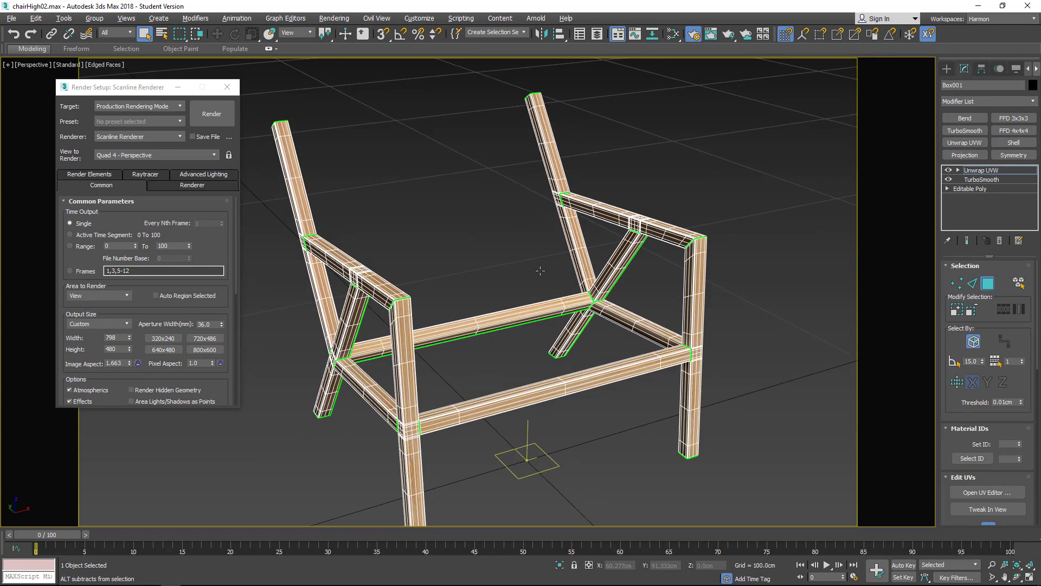
{"action": "middle_click_drag", "start_coordinate": [540, 270], "coordinate": [568, 248], "text": "alt"}
{"action": "scroll", "coordinate": [567, 248], "scroll_direction": "down", "scroll_amount": 4}
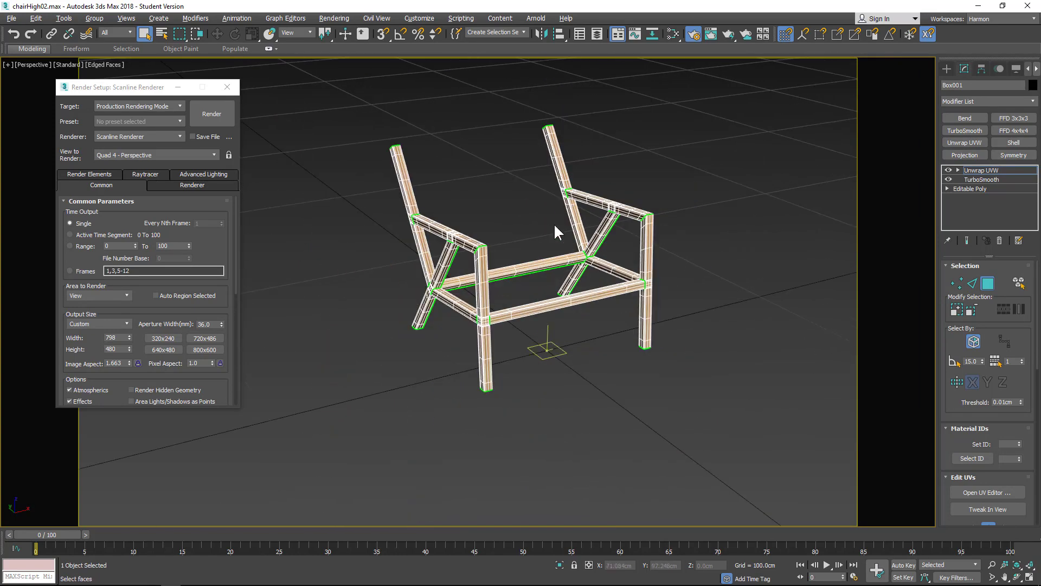
{"action": "middle_click_drag", "start_coordinate": [534, 210], "coordinate": [455, 214]}
{"action": "scroll", "coordinate": [475, 237], "scroll_direction": "up", "scroll_amount": 4}
{"action": "mouse_move", "coordinate": [517, 204]}
{"action": "middle_mouse_down"}
{"action": "mouse_move", "coordinate": [506, 215]}
{"action": "mouse_move", "coordinate": [519, 207]}
{"action": "middle_mouse_up"}
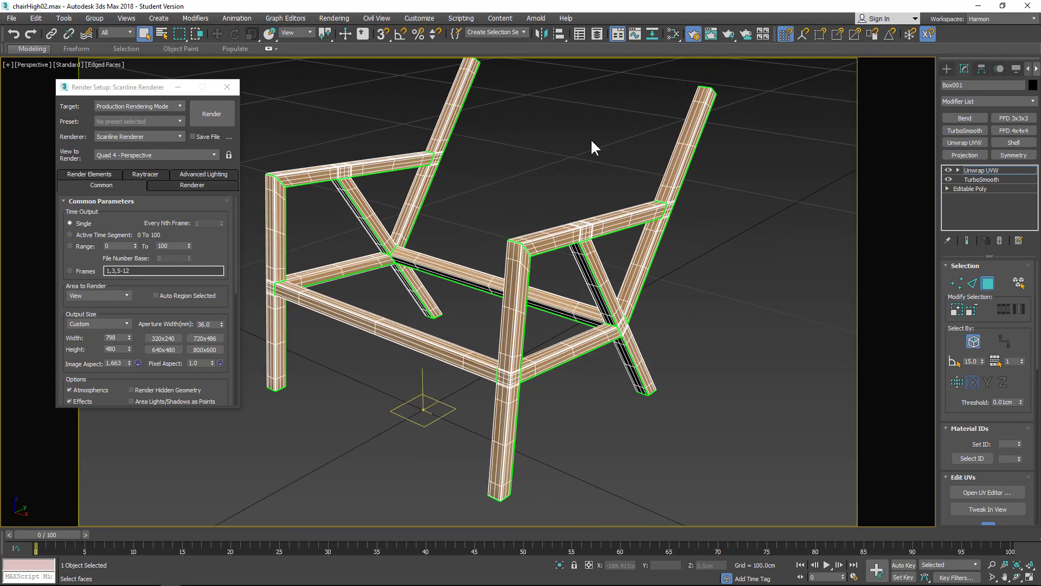